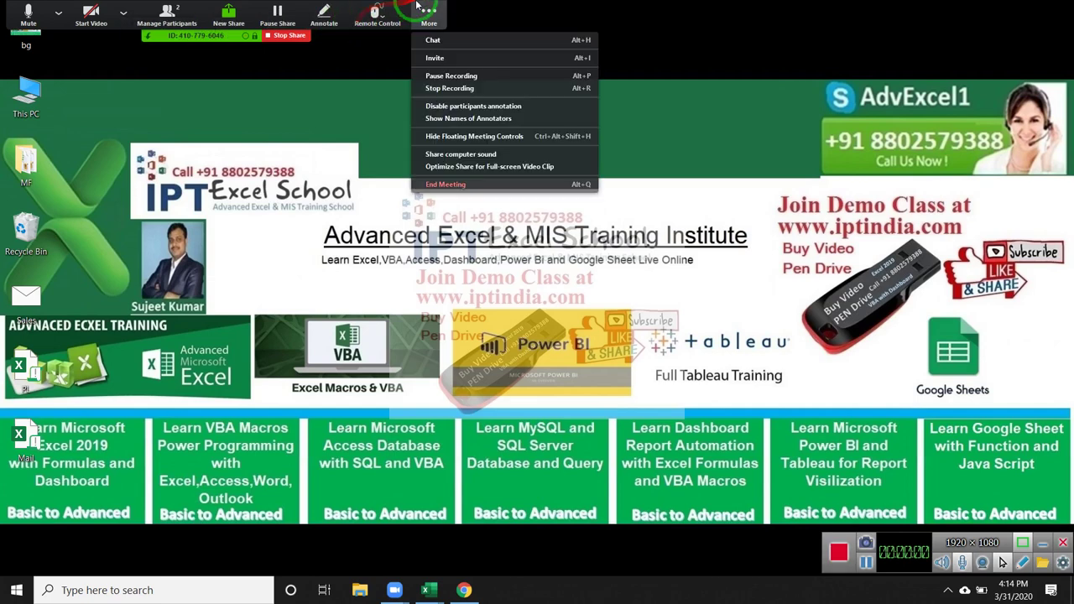
click(428, 17)
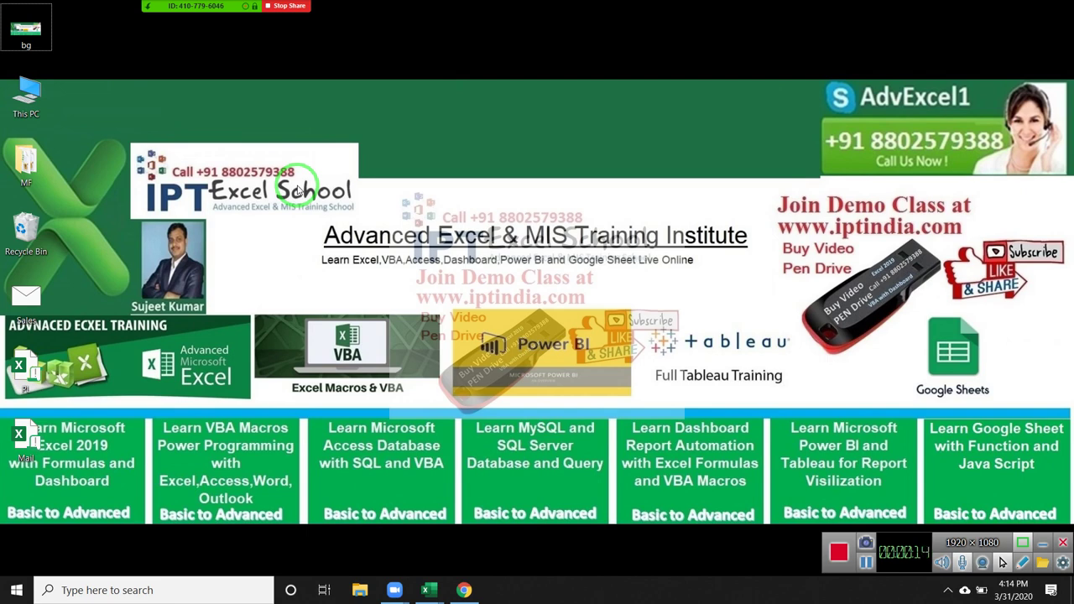
mouse_move(427, 590)
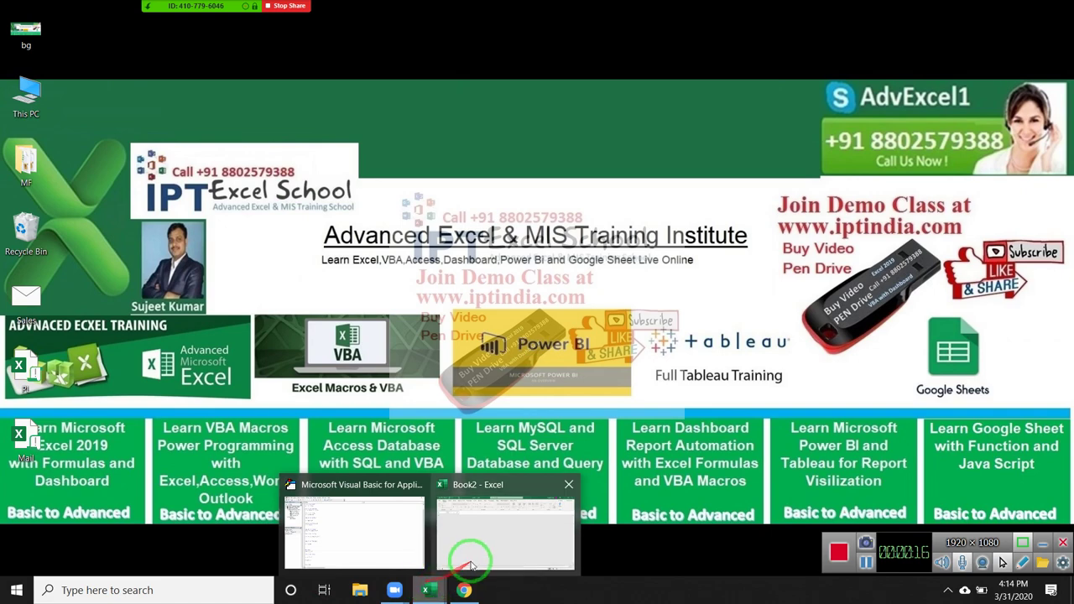
Bring the Book2 Excel workbook window to the front from the taskbar.
click(471, 563)
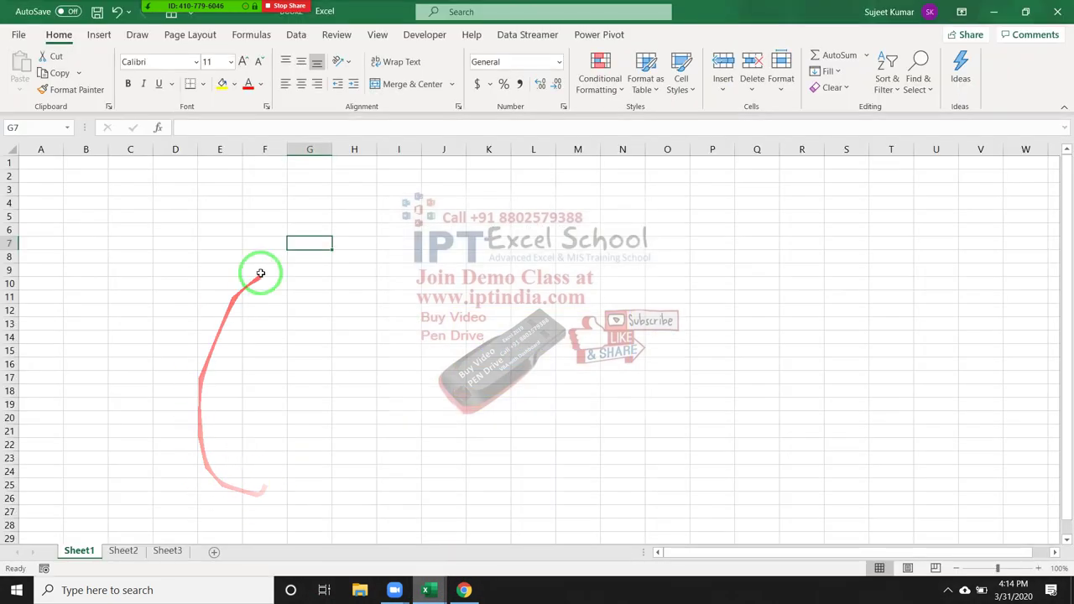
Move between Sheet1 and Sheet2, settle on the empty Sheet3, and select cell A1.
click(122, 551)
click(80, 551)
click(123, 551)
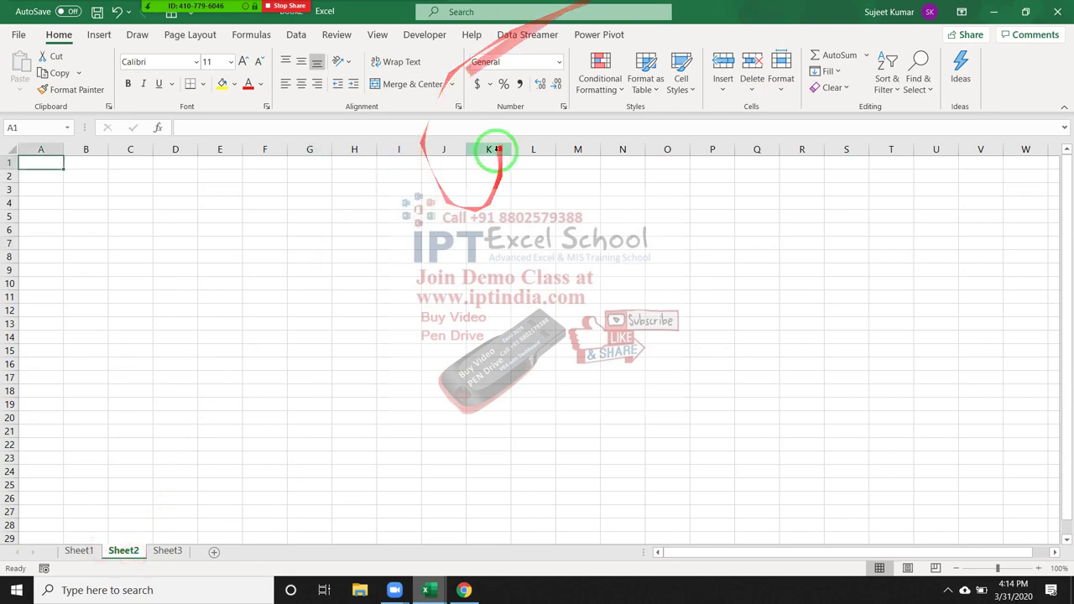
click(79, 552)
click(122, 551)
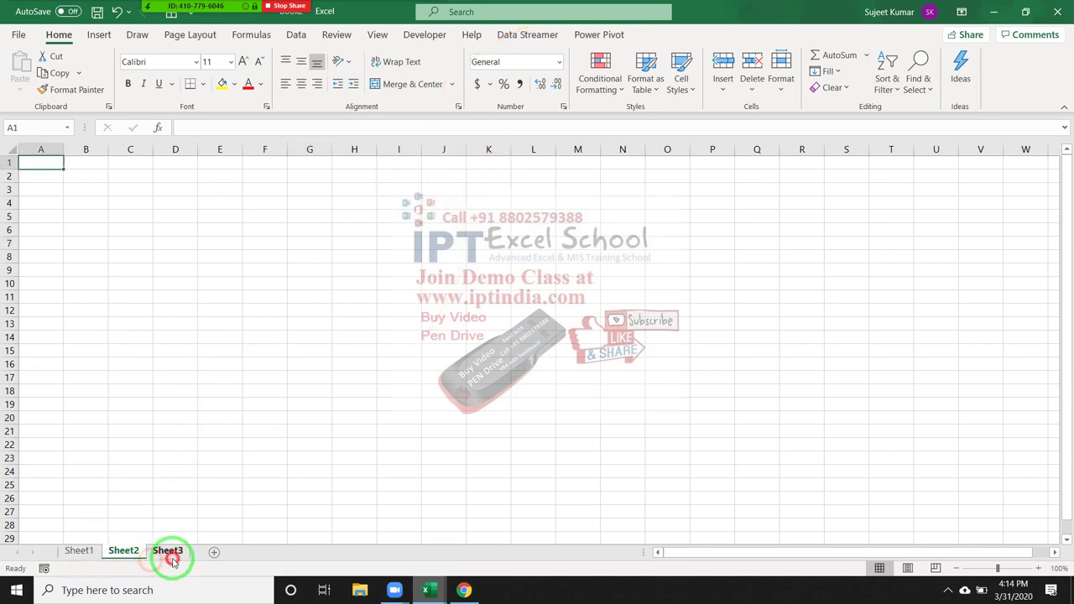
click(168, 551)
click(44, 150)
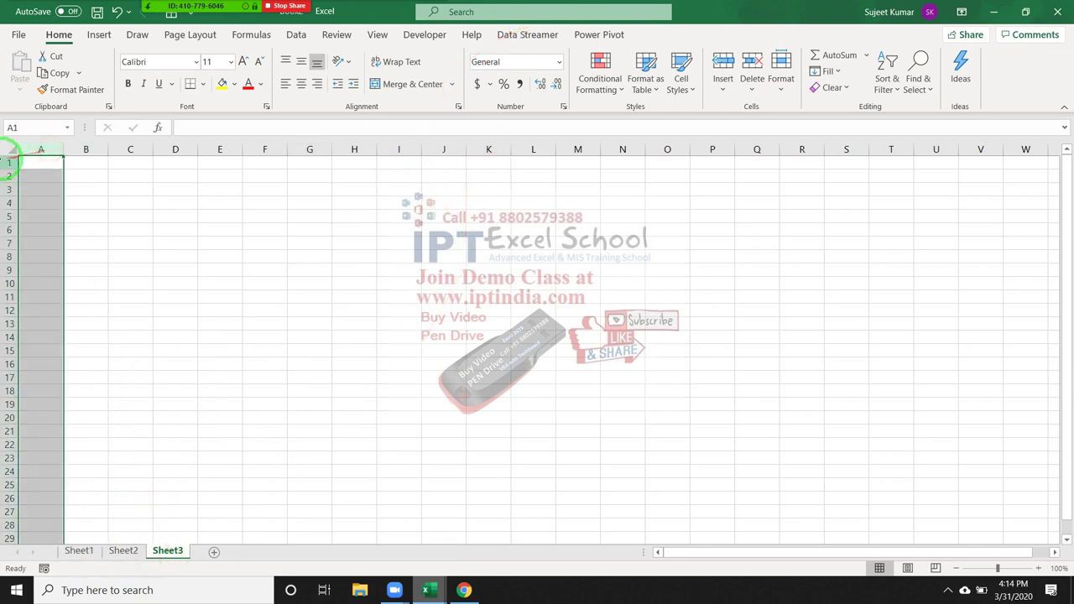
click(8, 162)
click(47, 163)
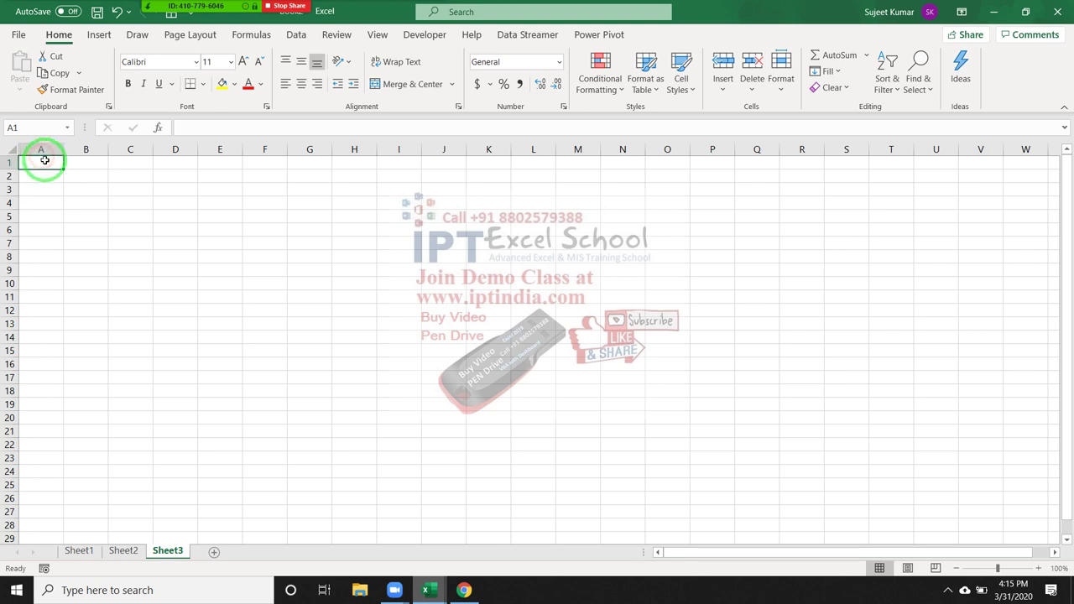
Enter 52, 33, 52, 25 and 6 down column A in A1:A5.
click(69, 204)
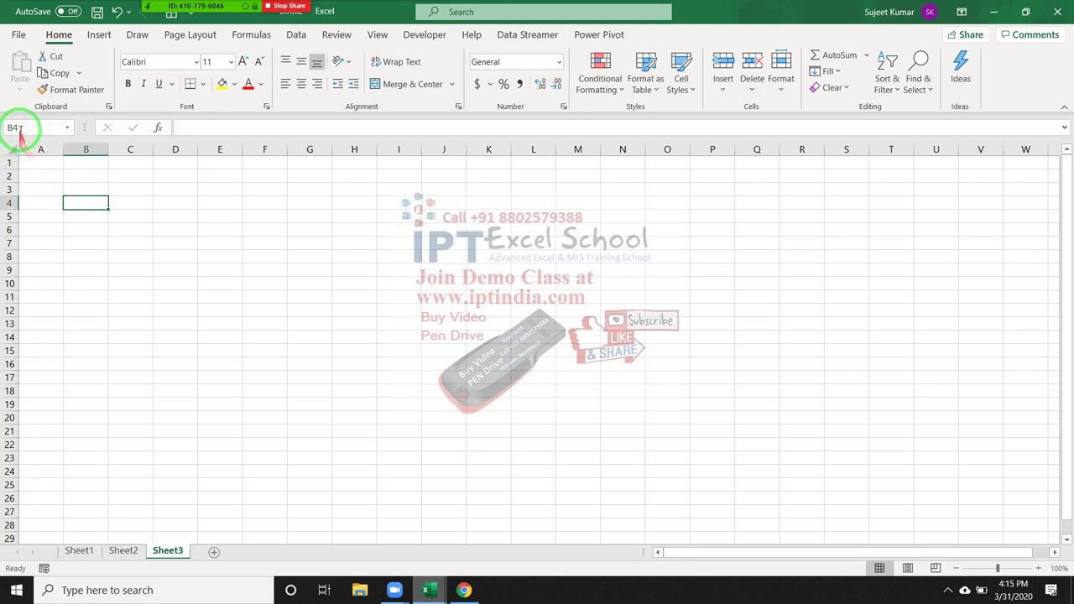
click(42, 161)
text(5)
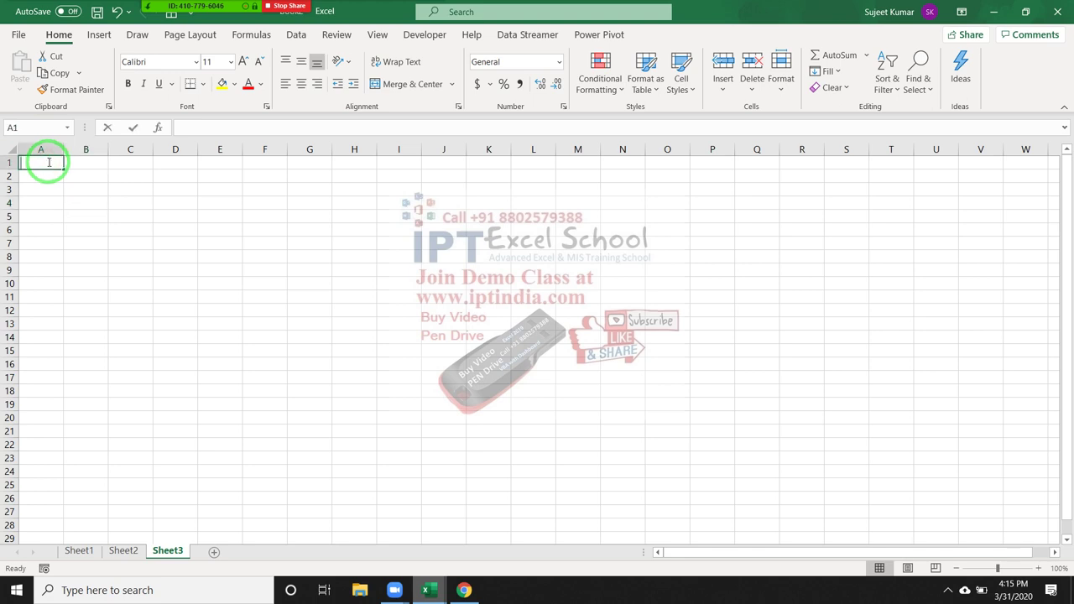
text(2)
key(Return)
text(33)
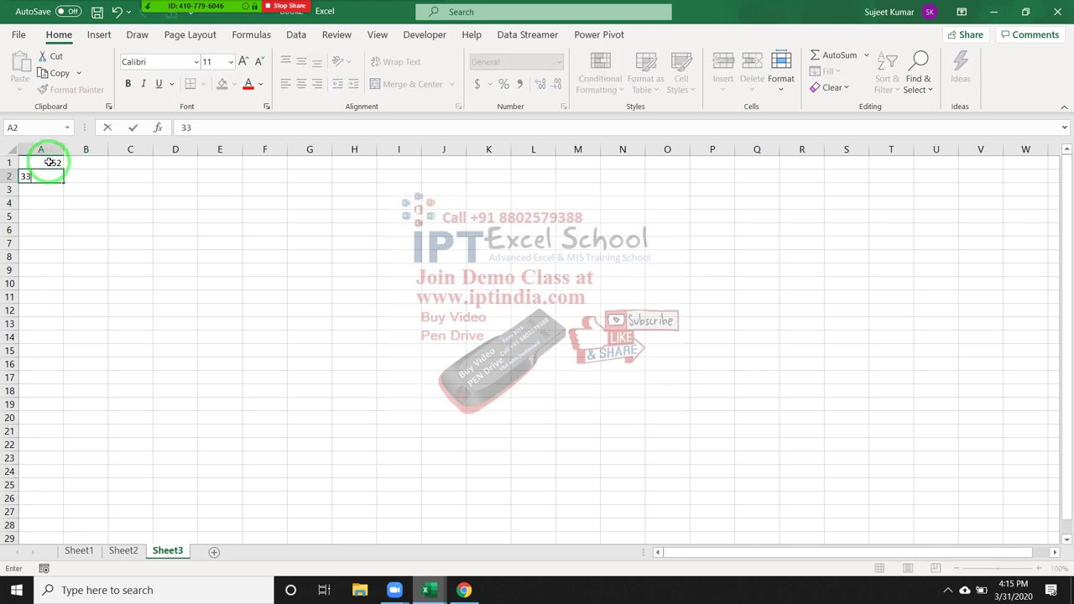
key(Return)
text(52)
key(Return)
text(25)
key(Return)
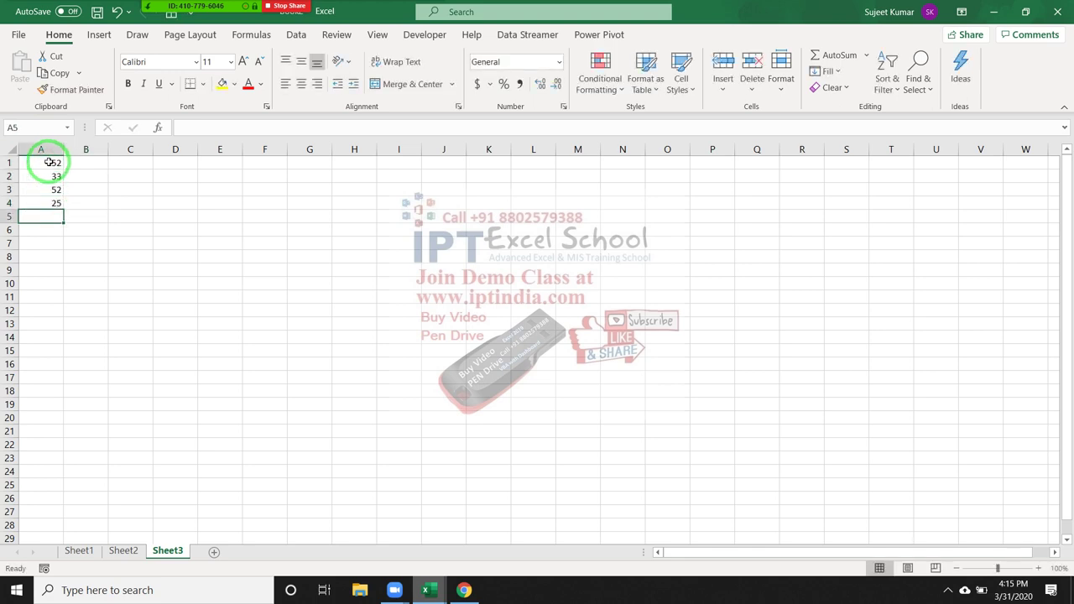
text(6)
Put 20 in cell D3 and 30 in cell E3.
click(159, 189)
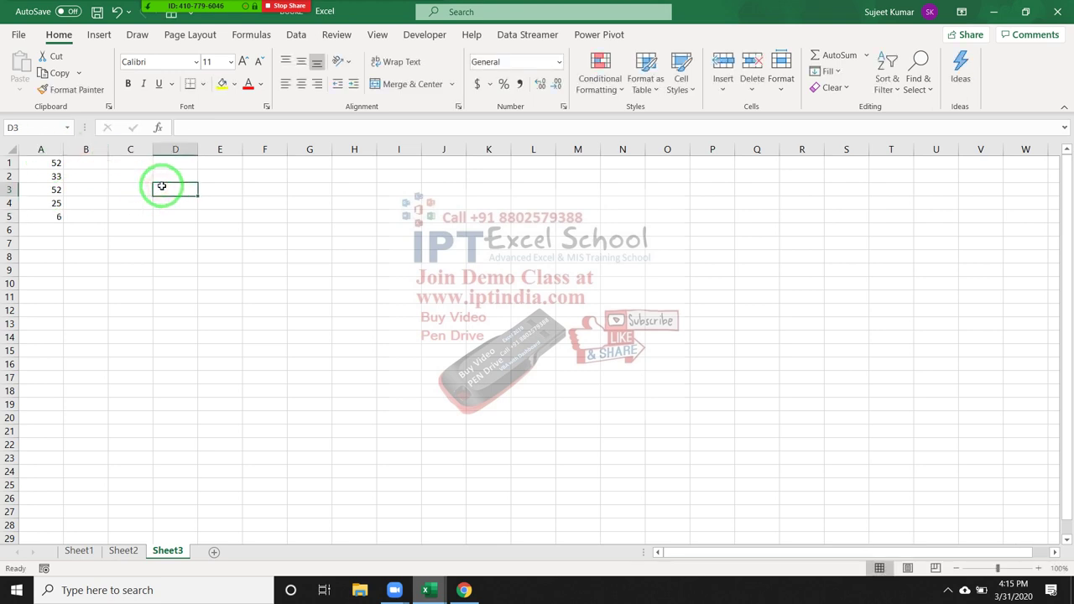
text(20)
key(Tab)
text(30)
key(Return)
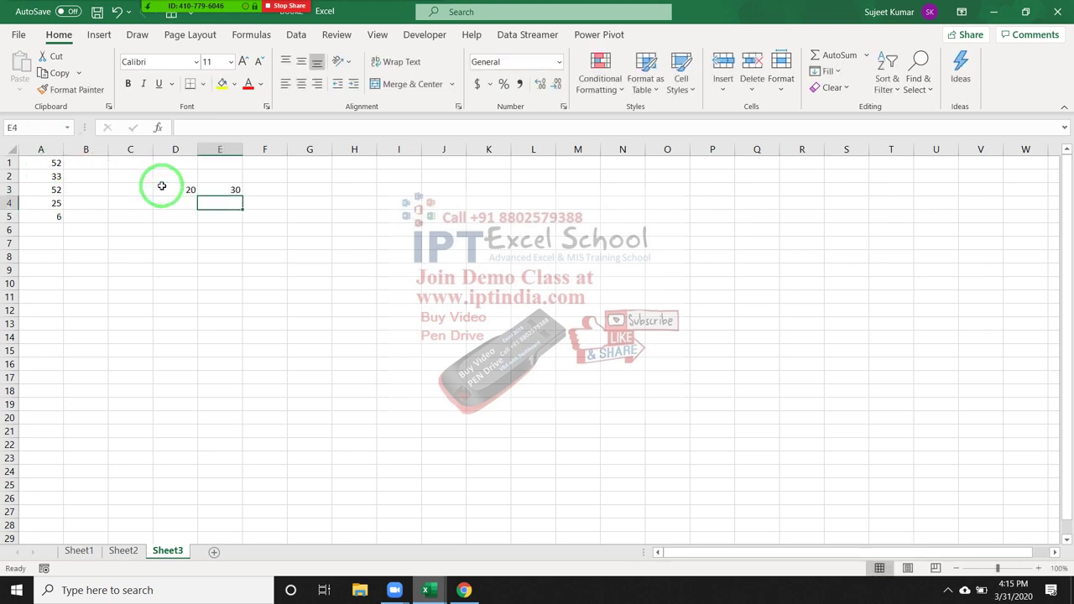
click(157, 186)
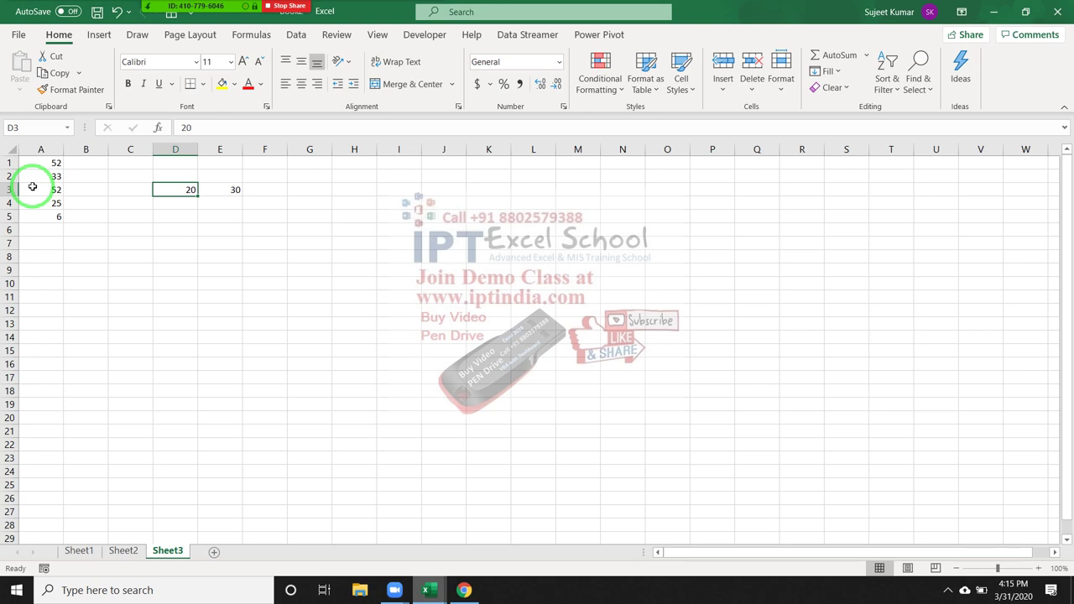
Enter the formula =D3+E3 in cell F3 and check it.
key(Right)
key(Right)
text(=)
key(Left)
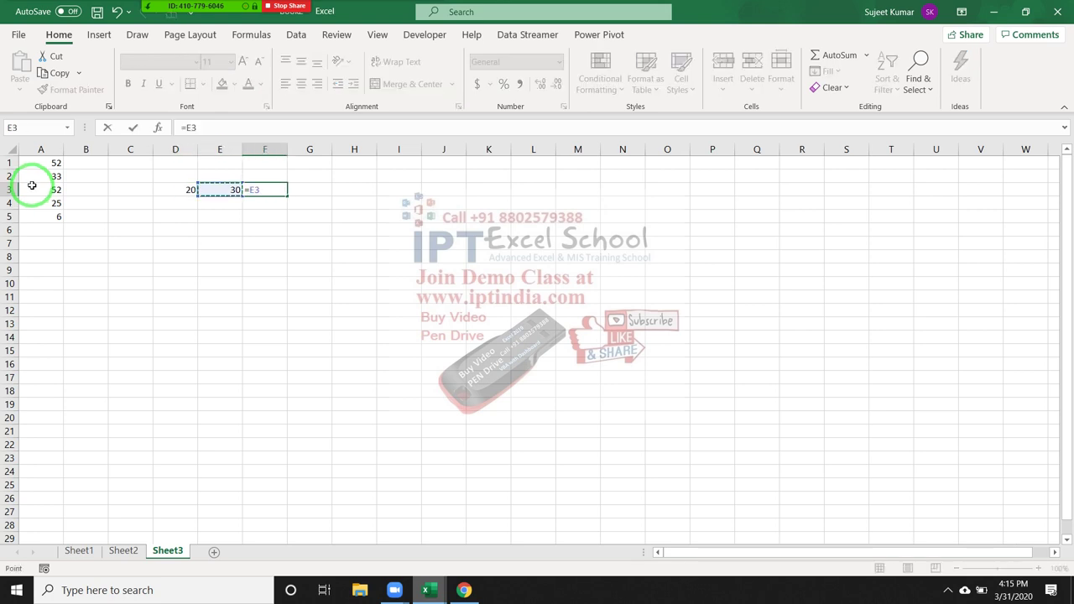
key(Left)
text(+)
key(Left)
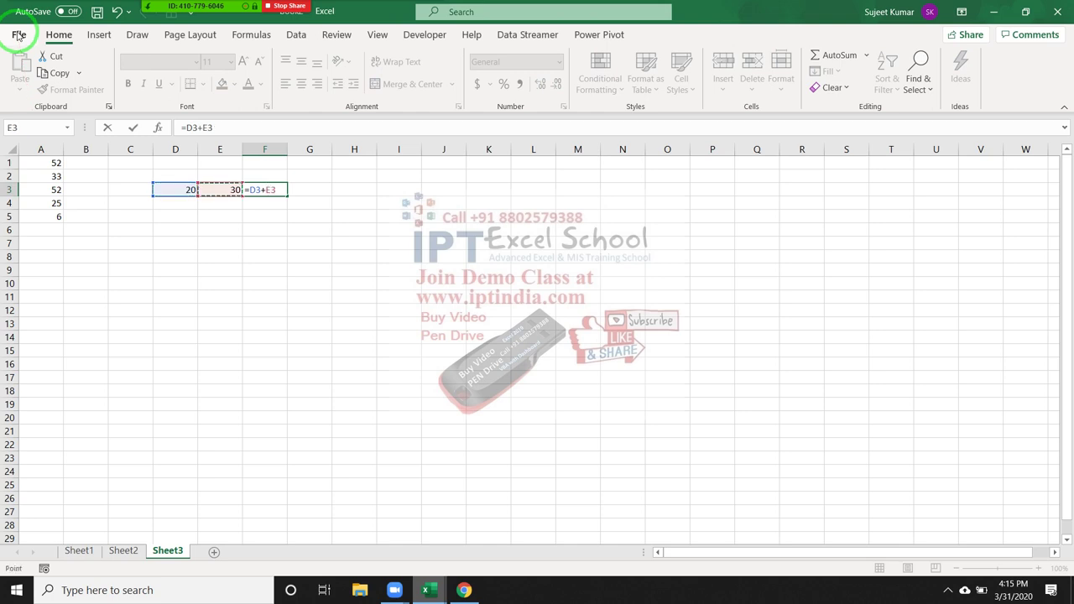
key(Return)
key(Up)
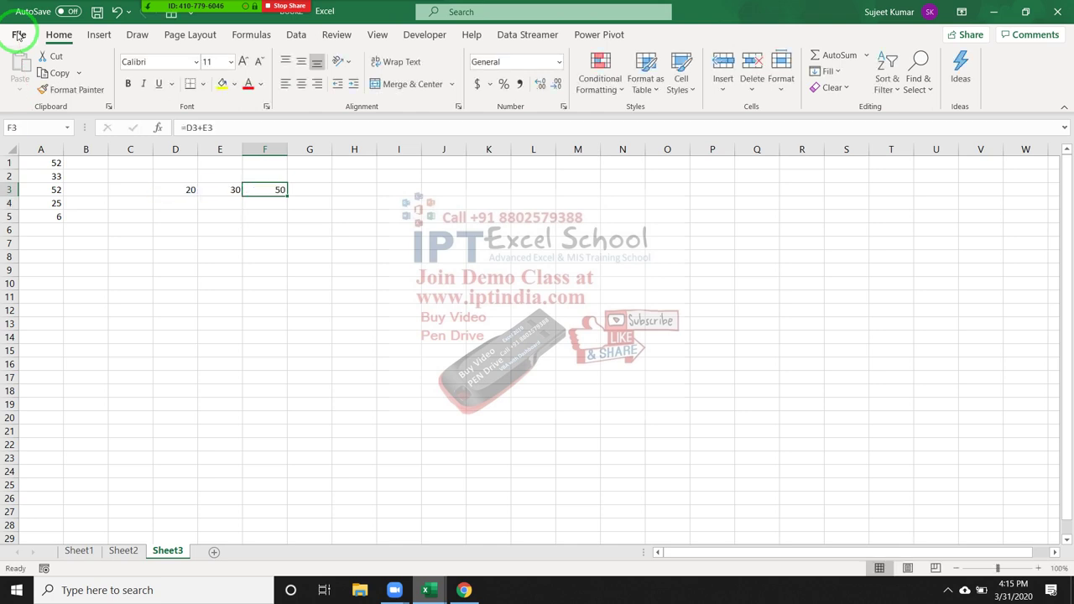
key(F2)
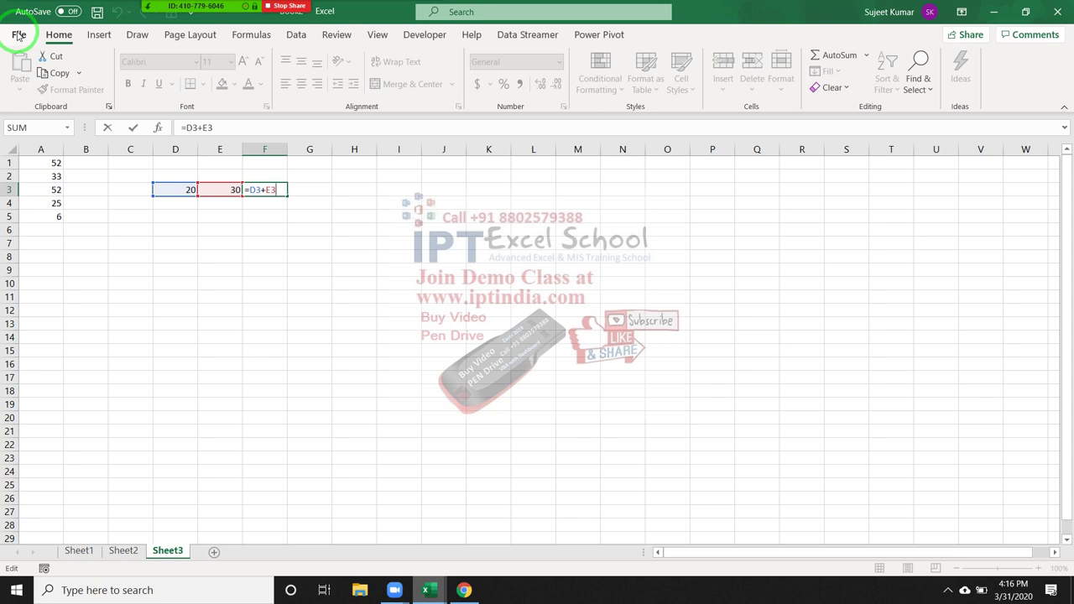
key(Return)
Change D3 to 65 so the F3 sum updates.
key(Up)
key(Down)
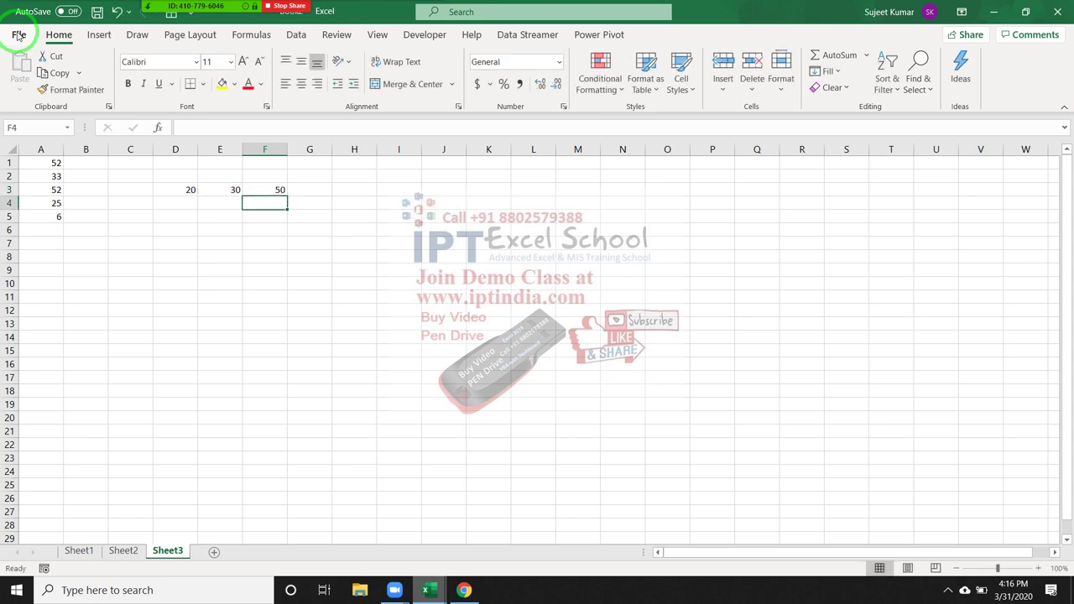
key(Up)
key(Left)
key(Left)
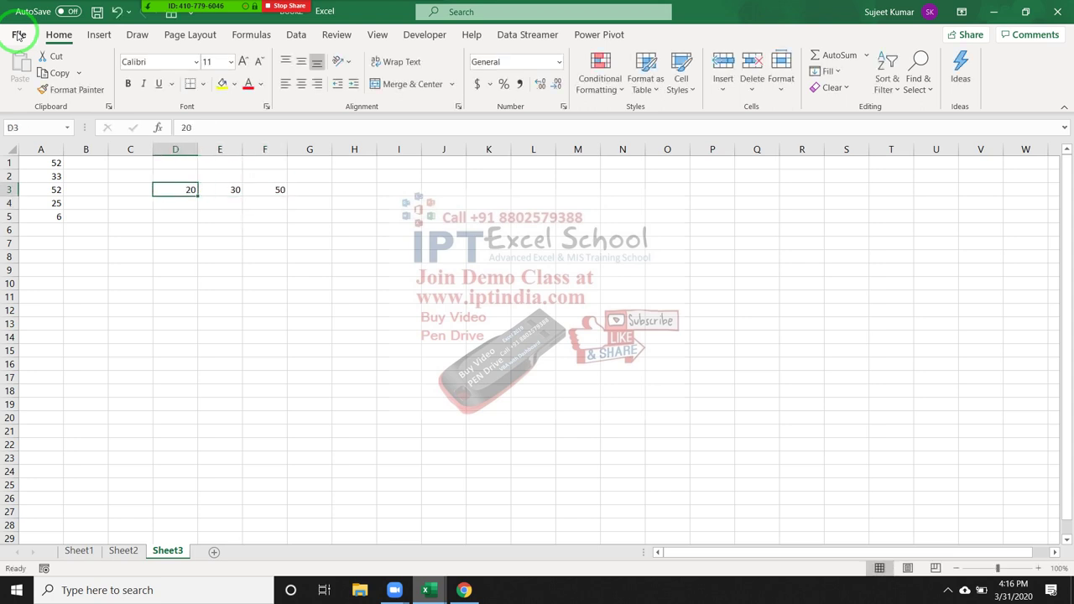
text(65)
key(Return)
Clear the values in D3:F3 and A1:A5, leaving the sheet blank.
key(Up)
key(shift+Right)
key(shift+Right)
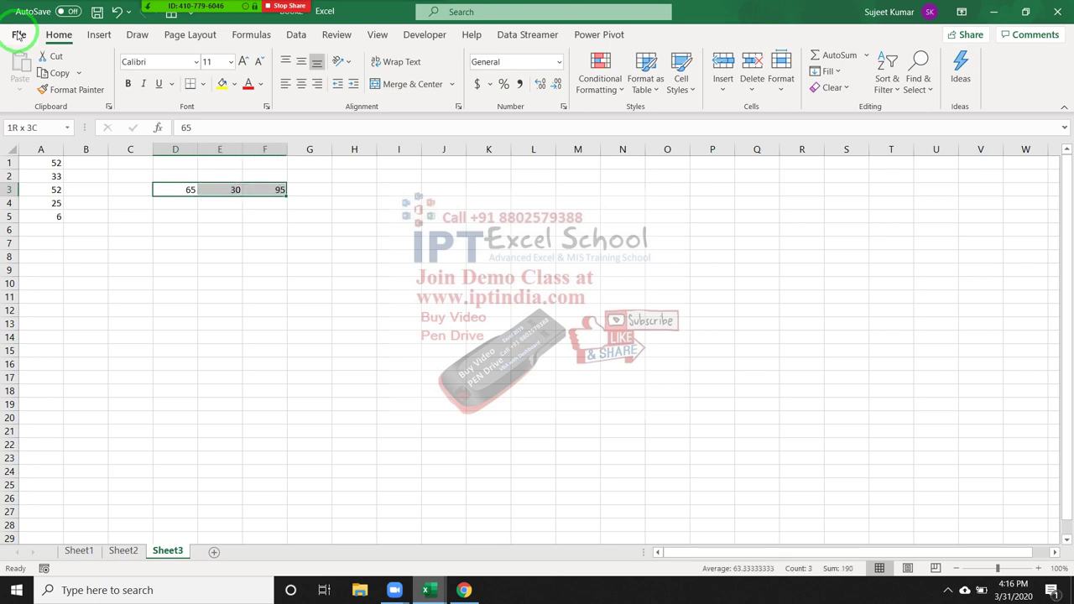
key(Delete)
key(Left)
key(Left)
key(Left)
key(Up)
key(Up)
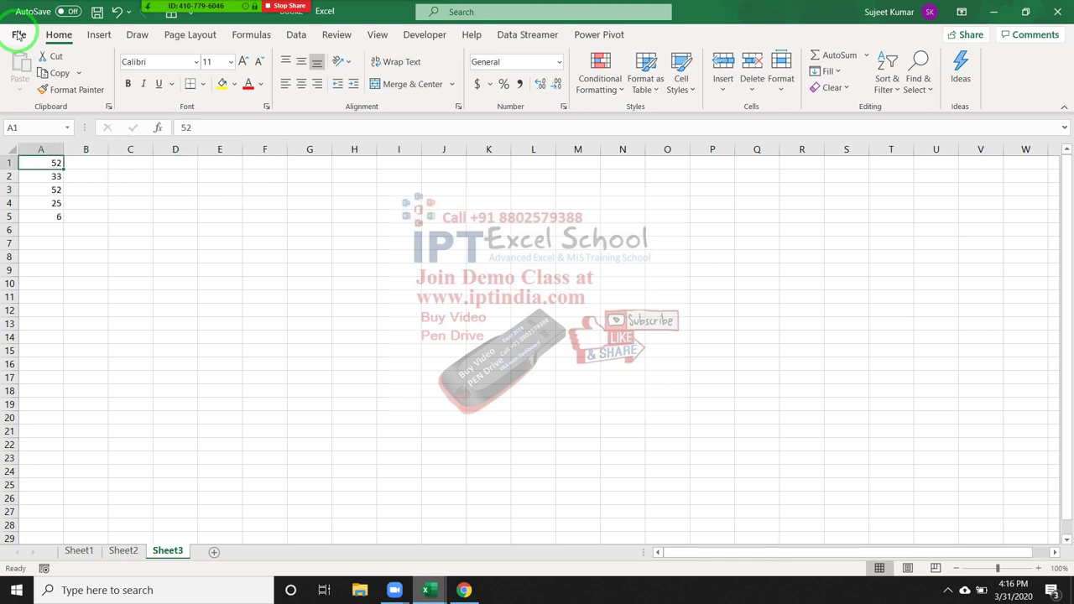
key(shift+Down)
key(shift+Down)
key(shift+Down)
key(Delete)
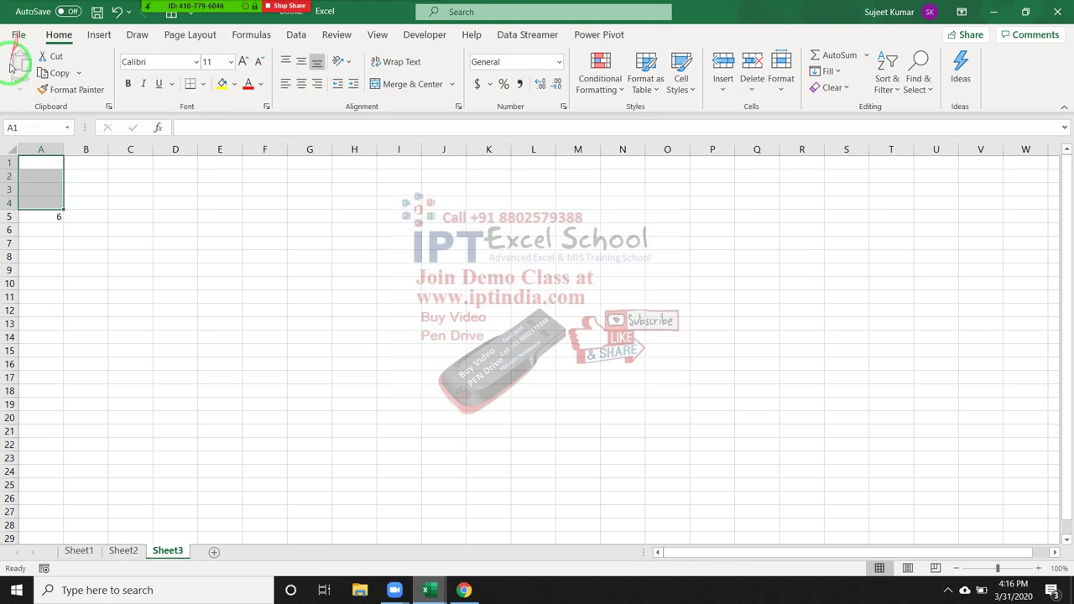
click(52, 219)
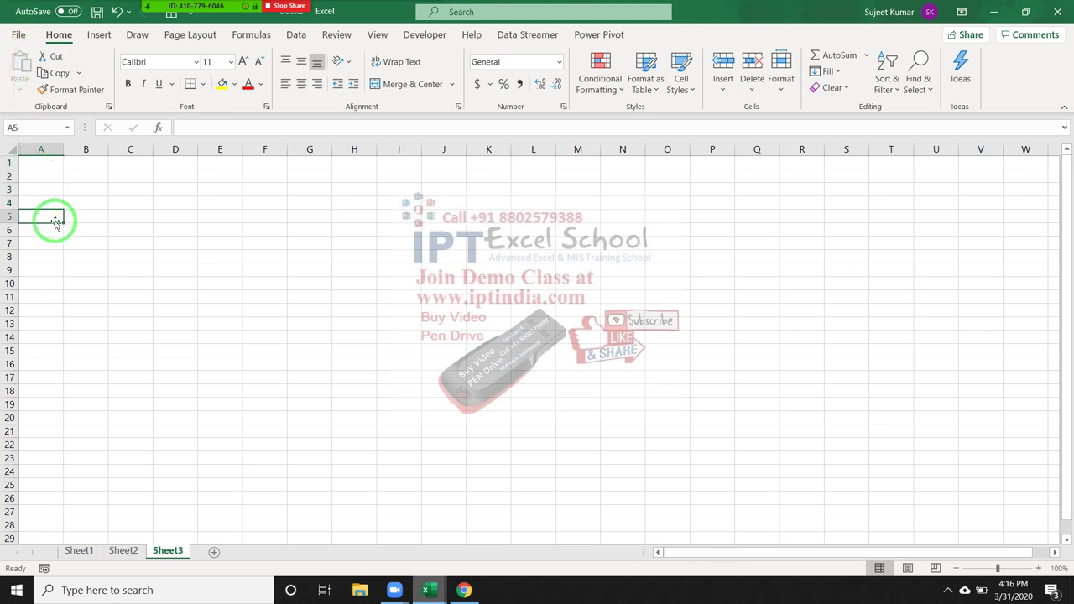
click(168, 205)
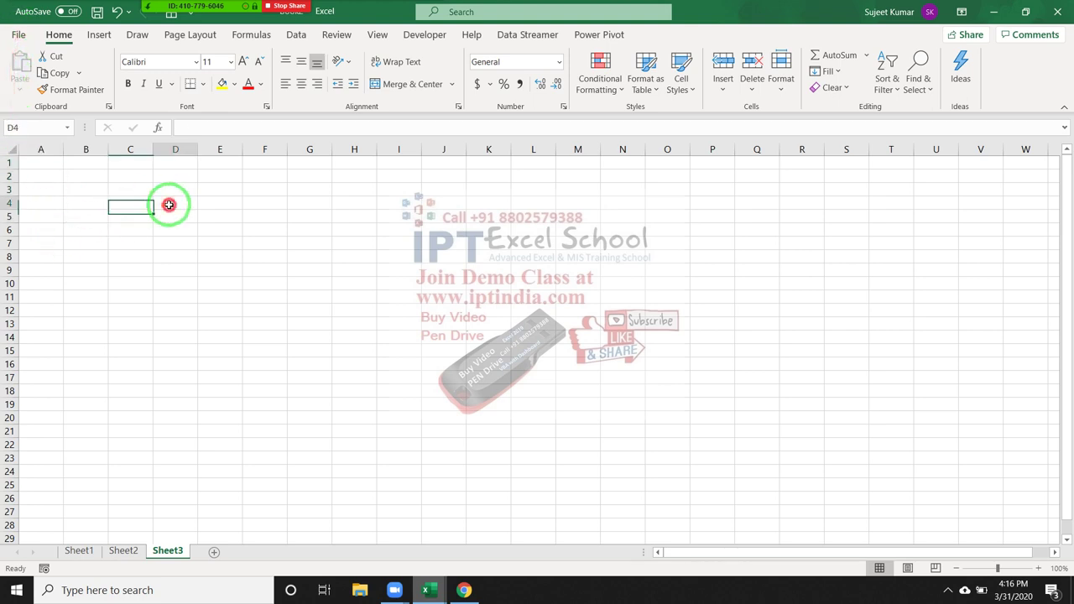
Set Save As to the Documents folder with file type Excel Workbook.
click(18, 34)
click(79, 221)
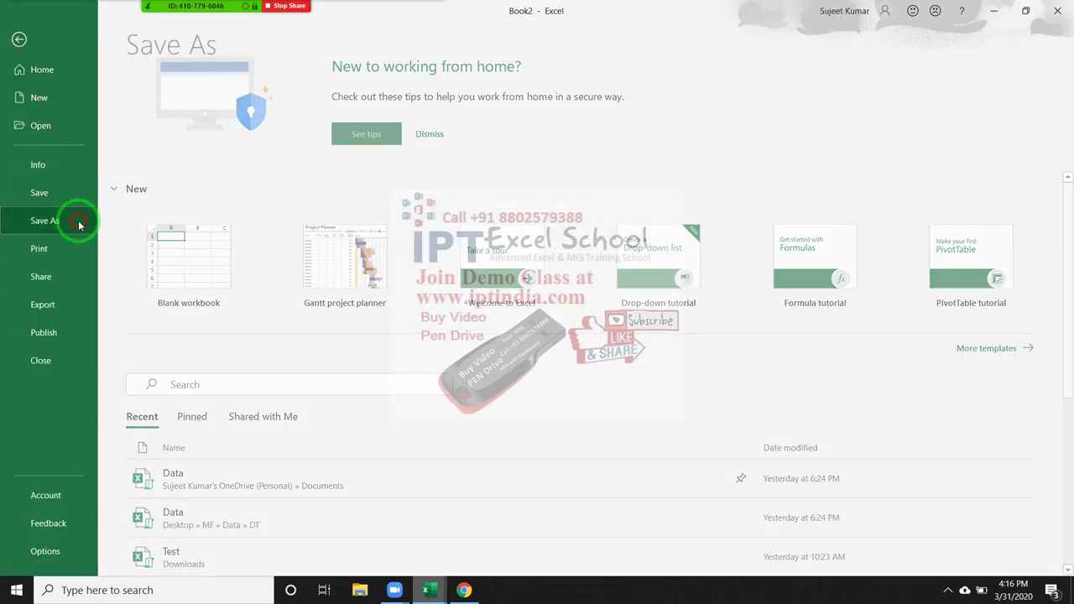
click(265, 279)
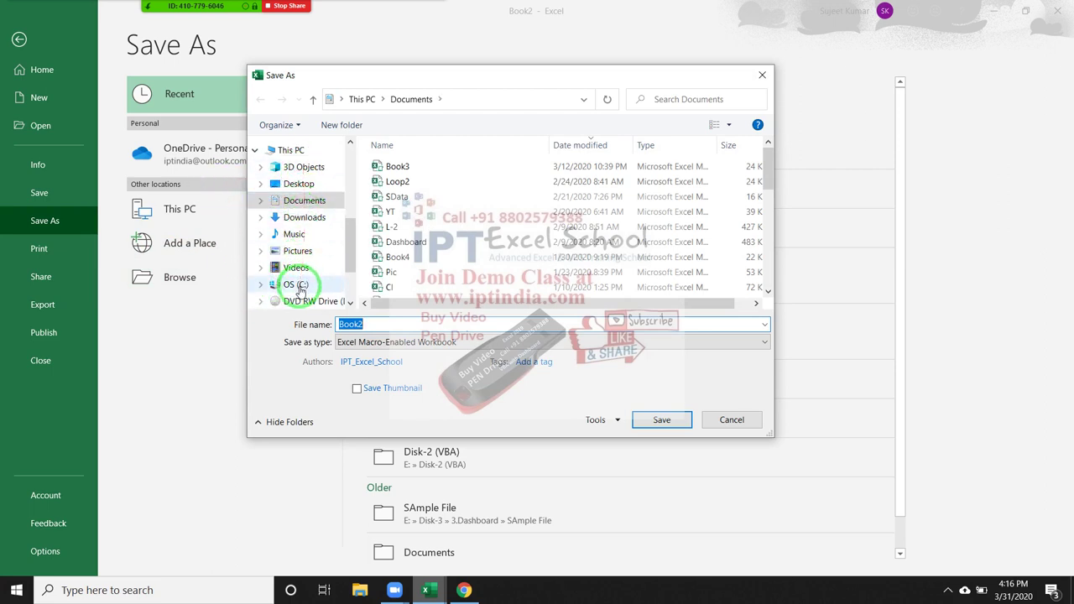
click(299, 183)
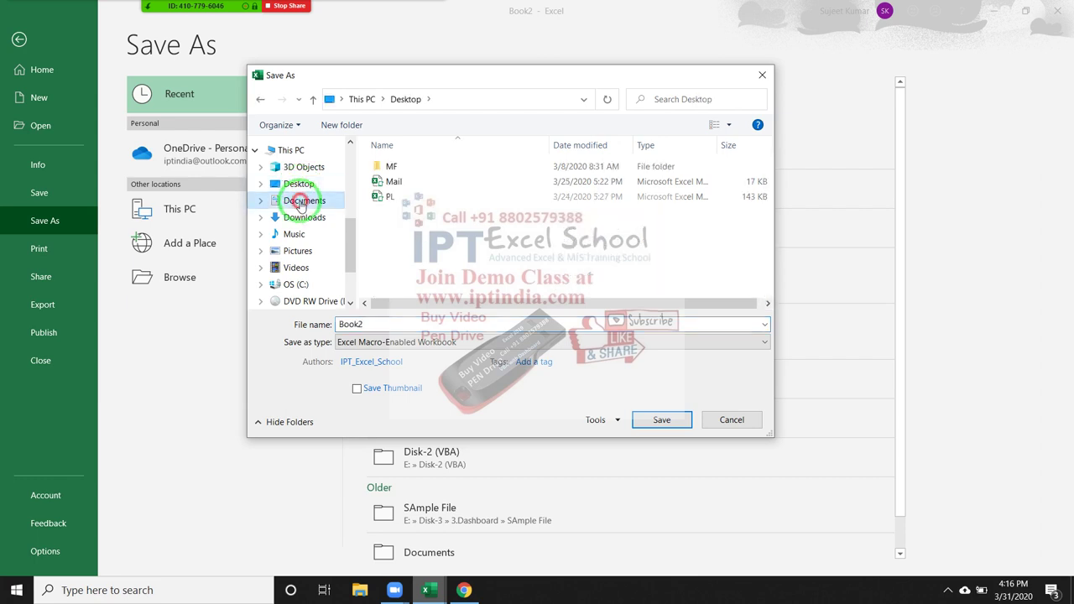
click(302, 201)
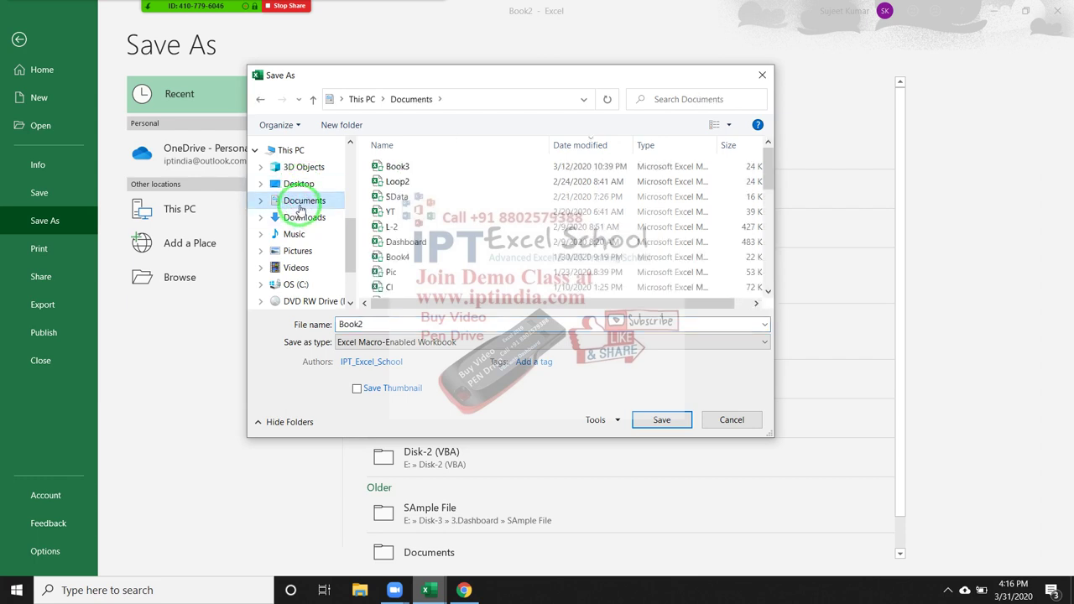
double_click(351, 323)
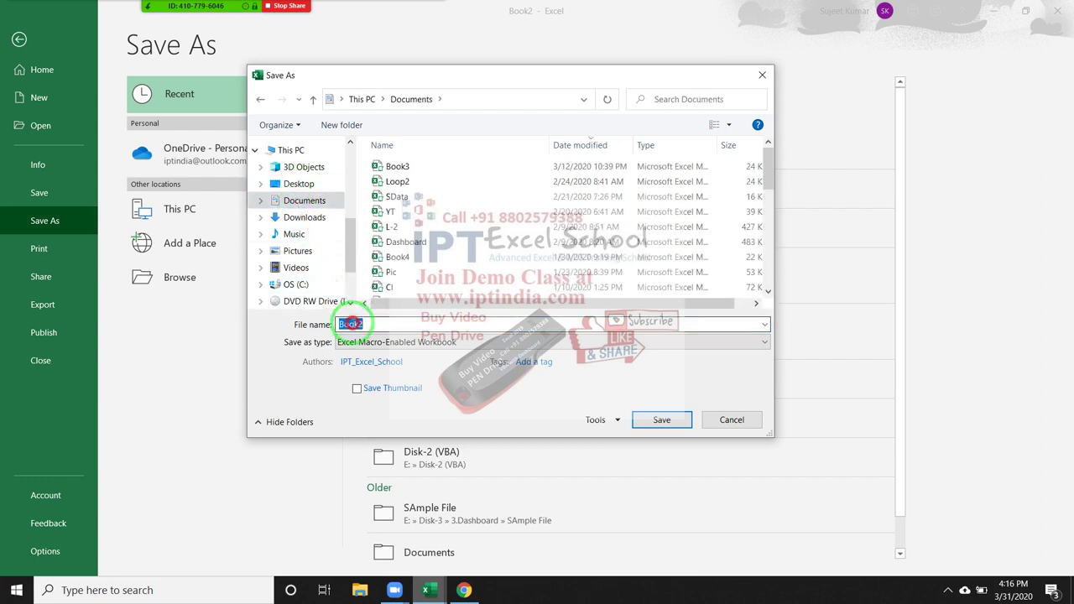
click(351, 342)
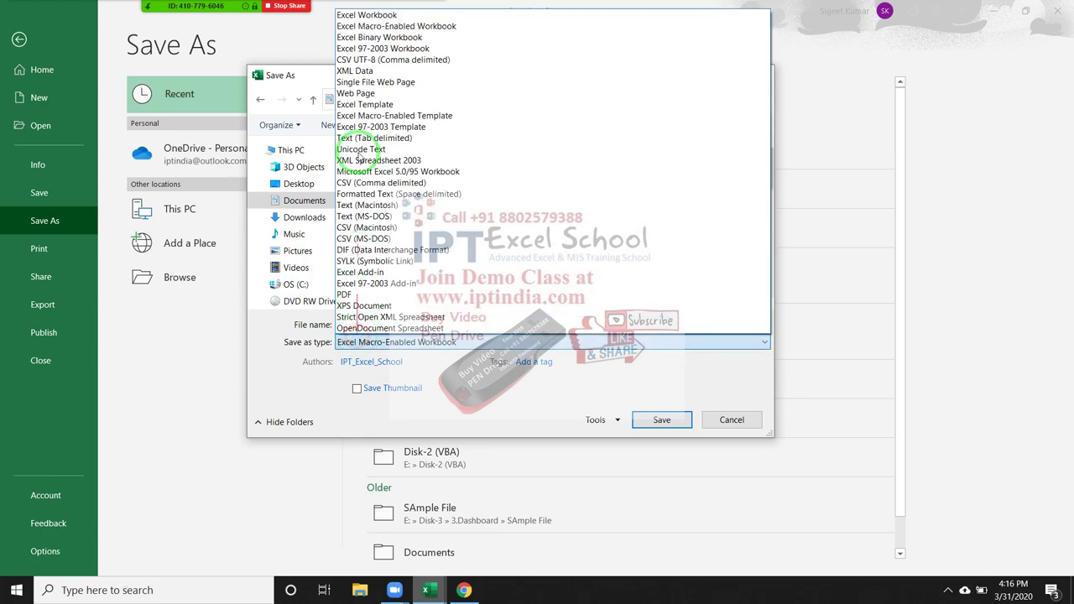
click(352, 15)
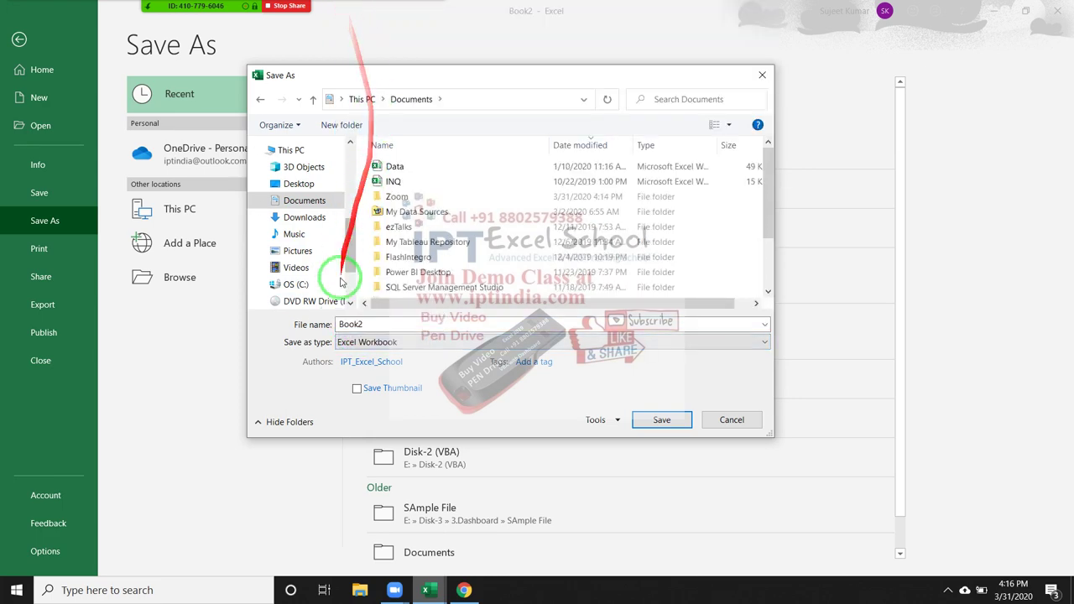
Reselect the Book2 file name and drag the Save As dialog further right.
double_click(343, 325)
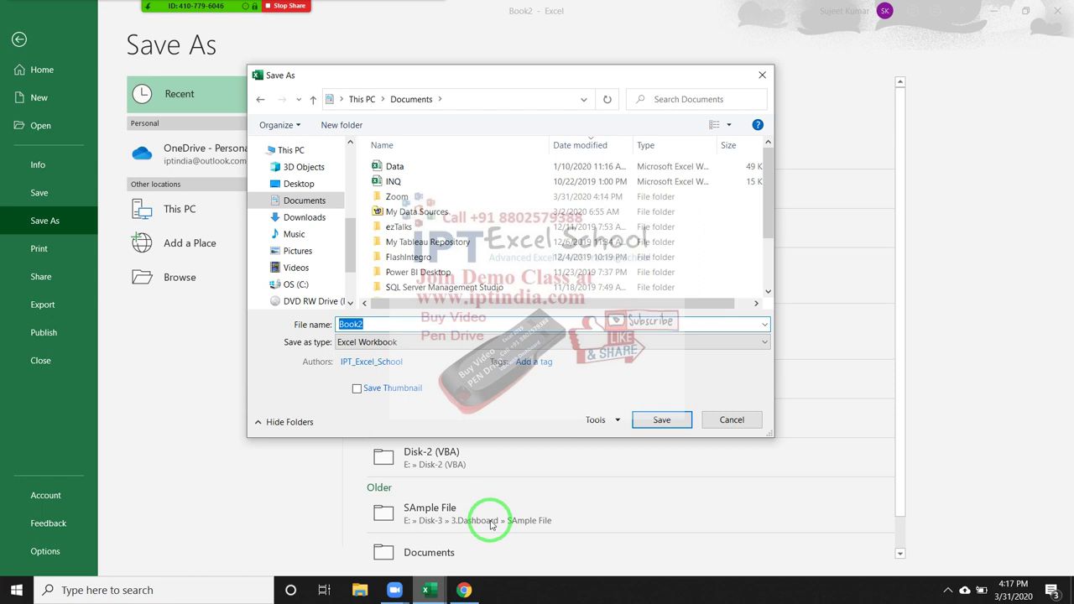
click(429, 13)
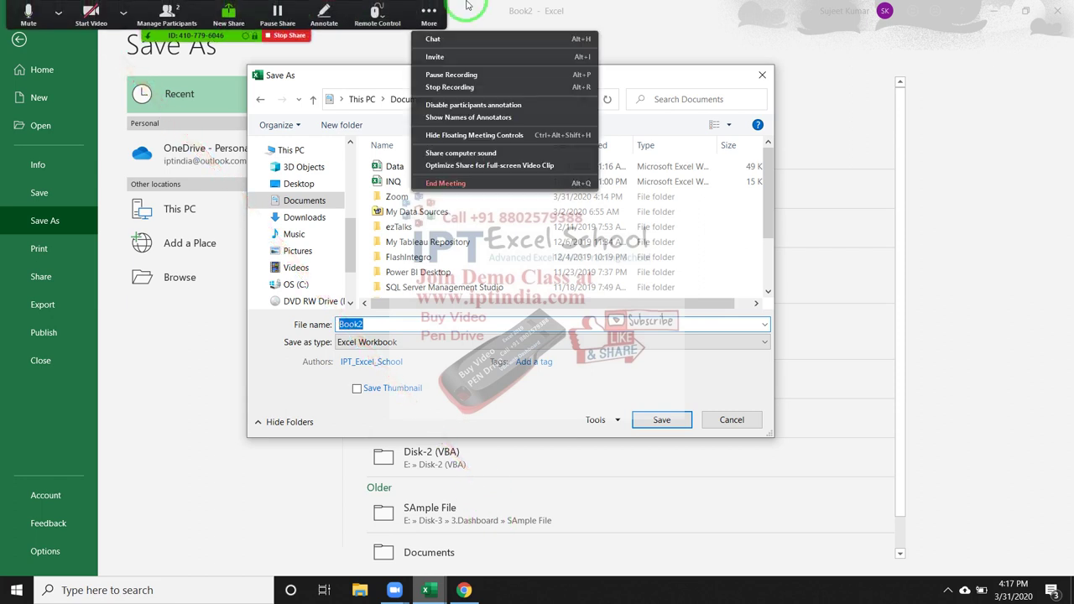
click(432, 76)
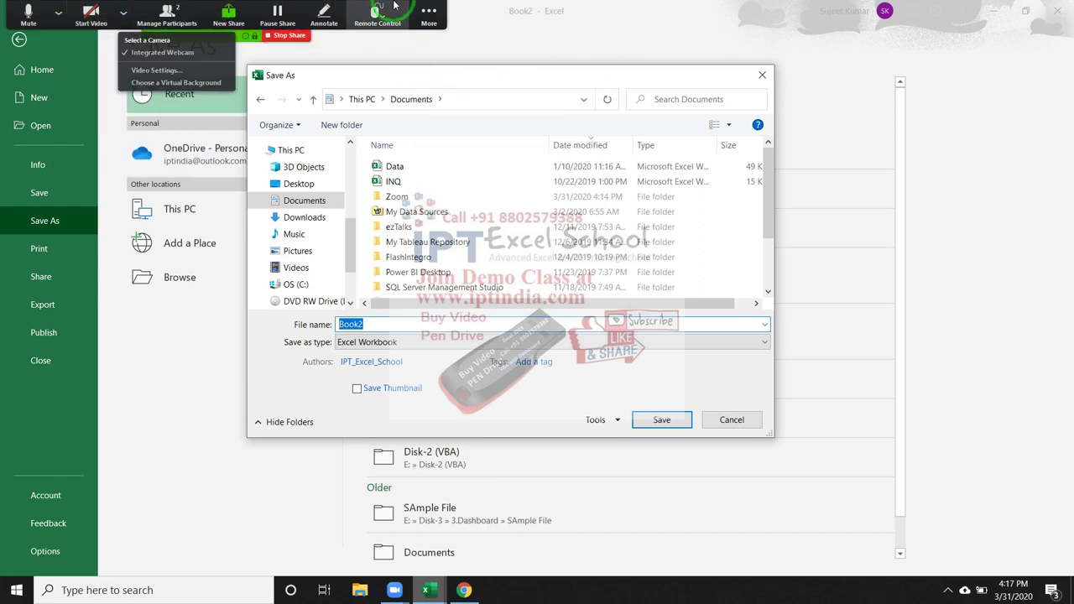
click(428, 10)
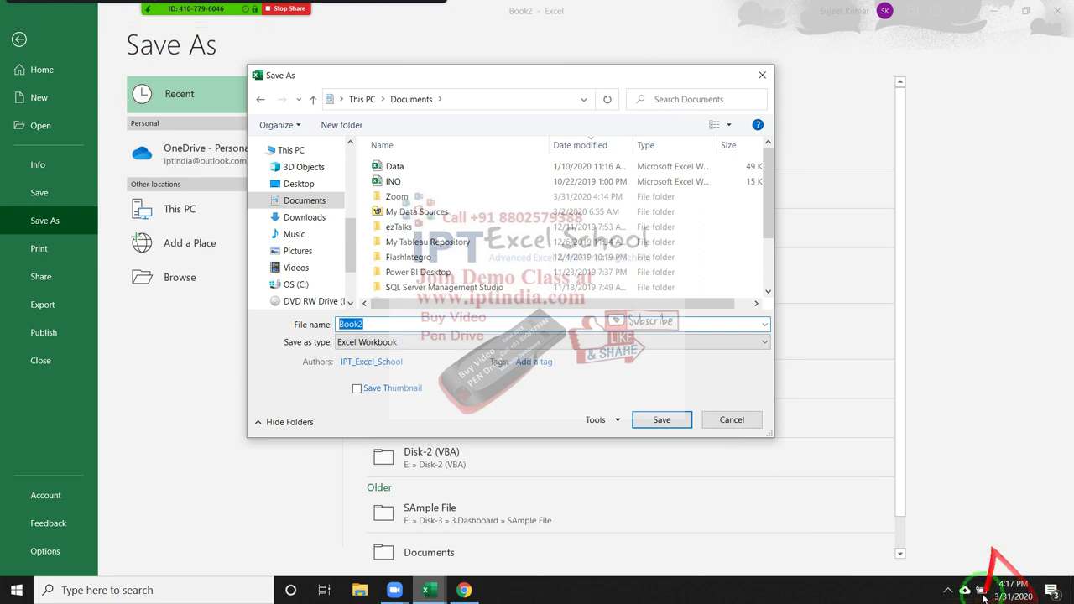
click(947, 591)
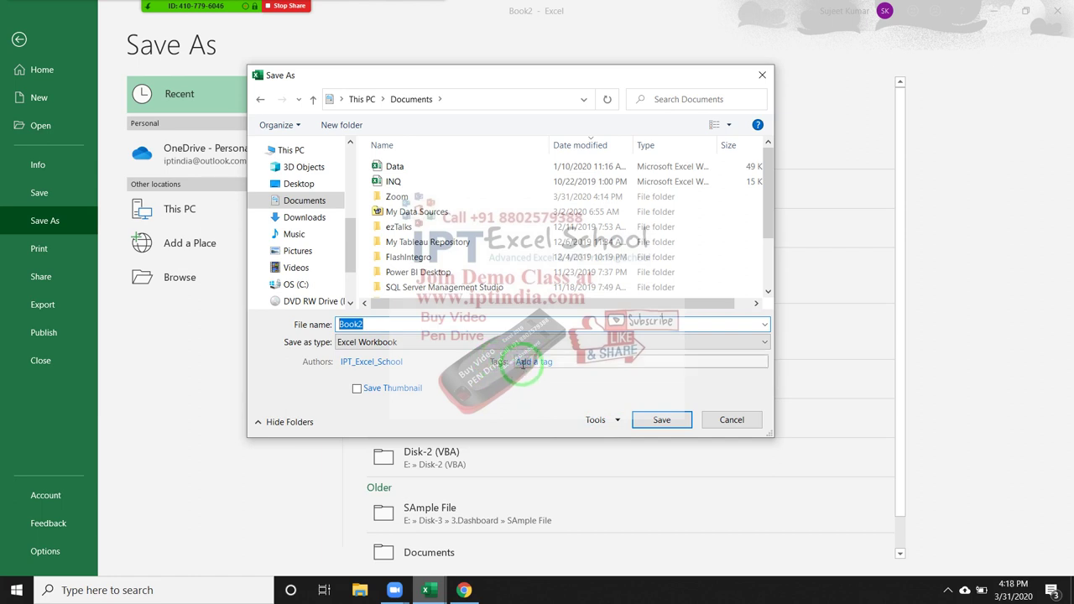
click(428, 9)
click(483, 8)
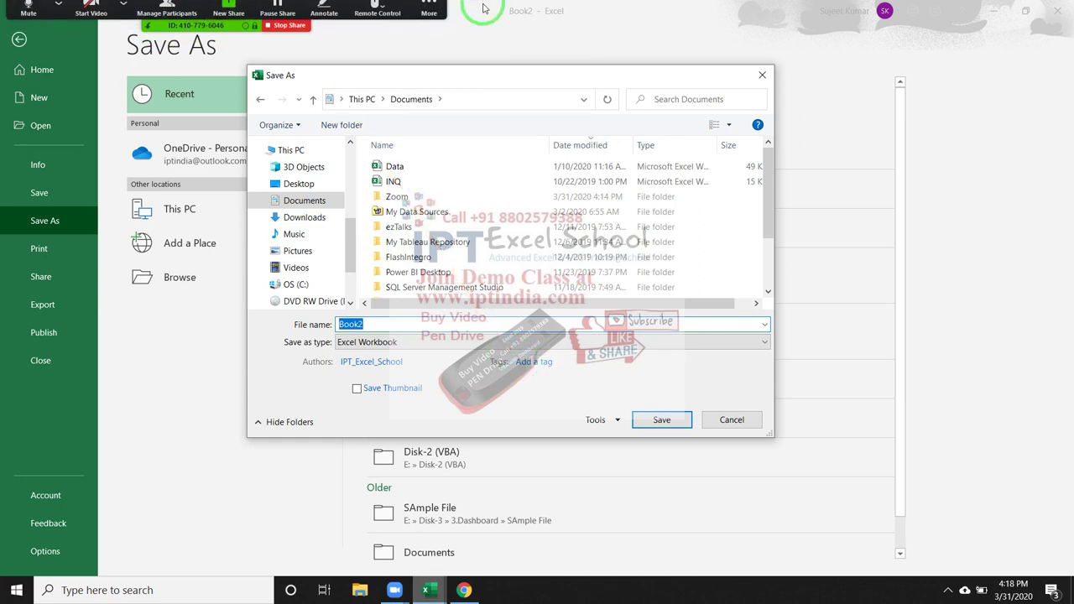
click(429, 8)
click(58, 8)
click(122, 9)
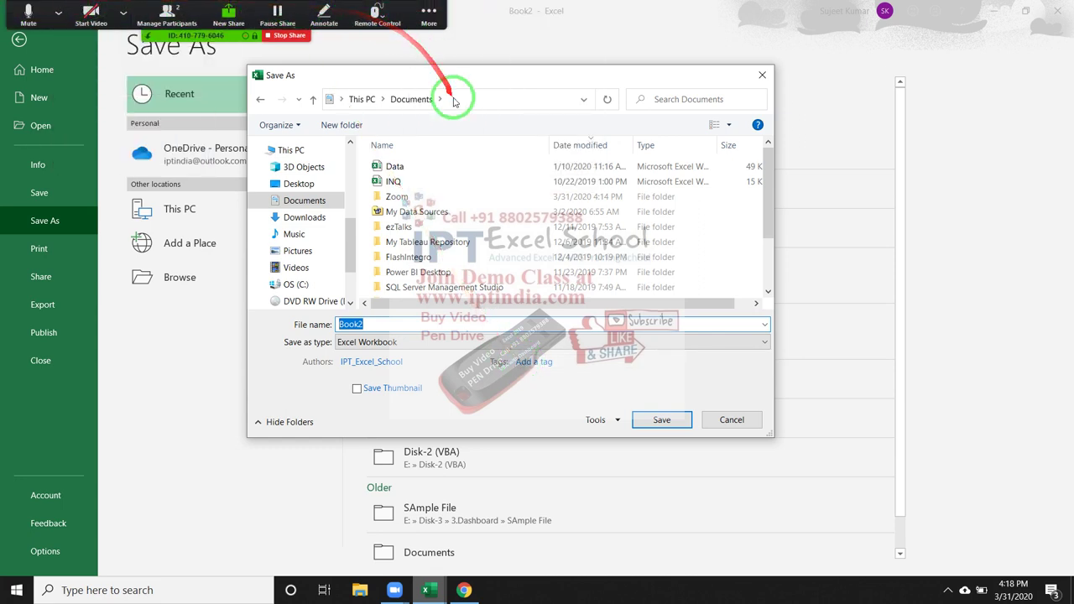
mouse_move(458, 82)
mouse_down()
mouse_move(717, 81)
mouse_move(541, 98)
mouse_up()
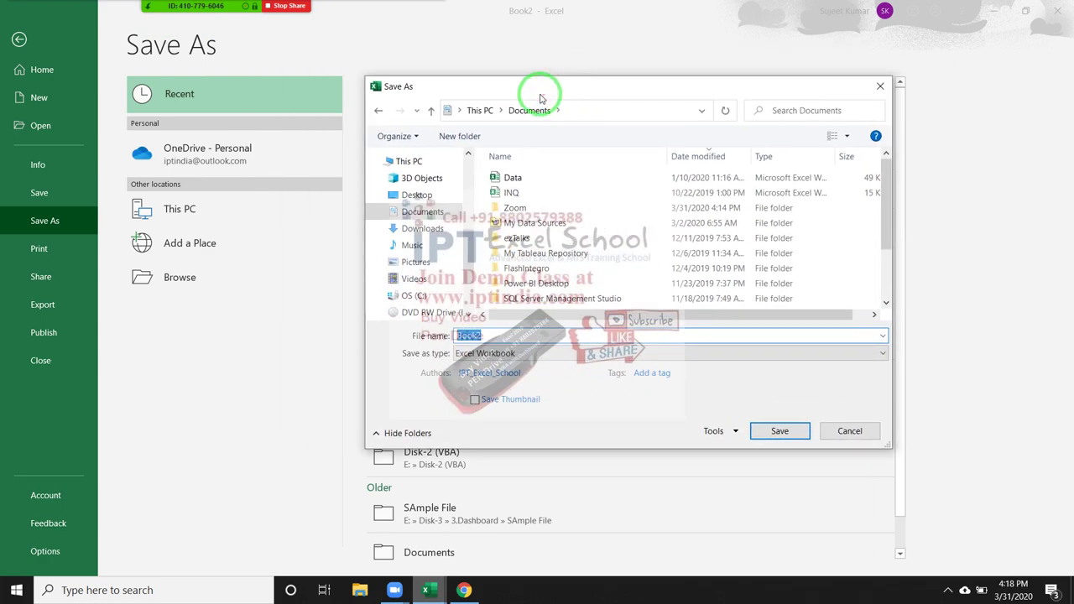
Maximize the Save As dialog and save the workbook as Book2 in Documents.
double_click(541, 98)
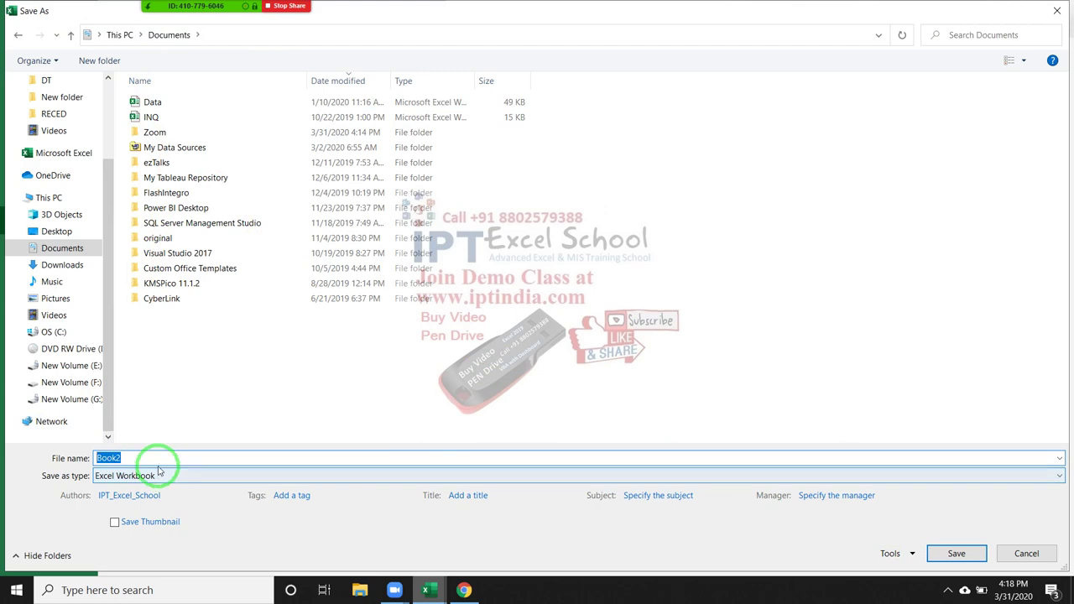
click(965, 553)
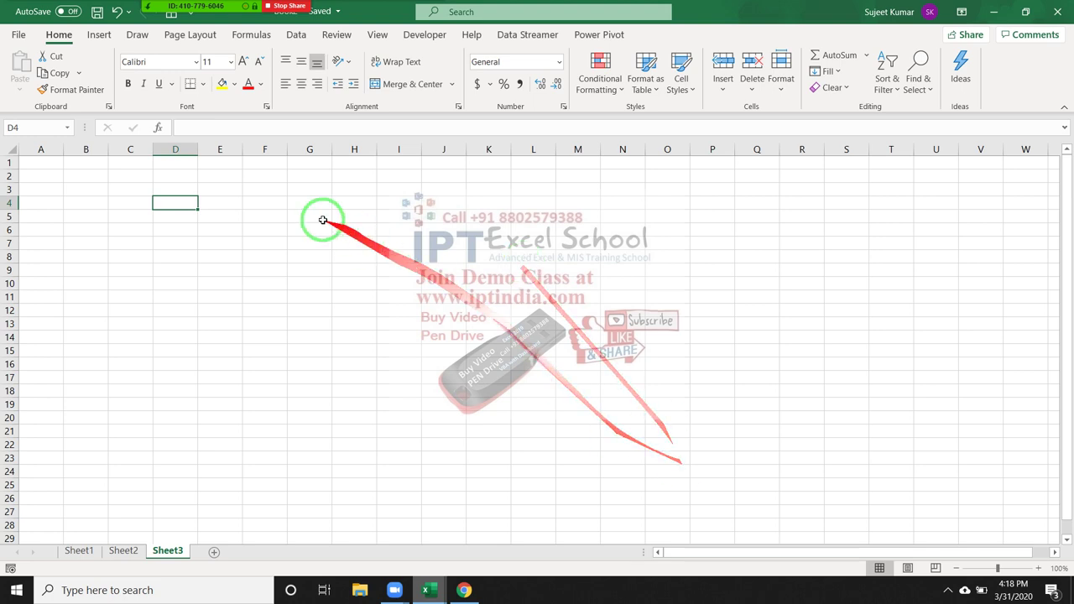
Show File > Open's recent workbooks list, with Book2 listed under Today.
click(7, 34)
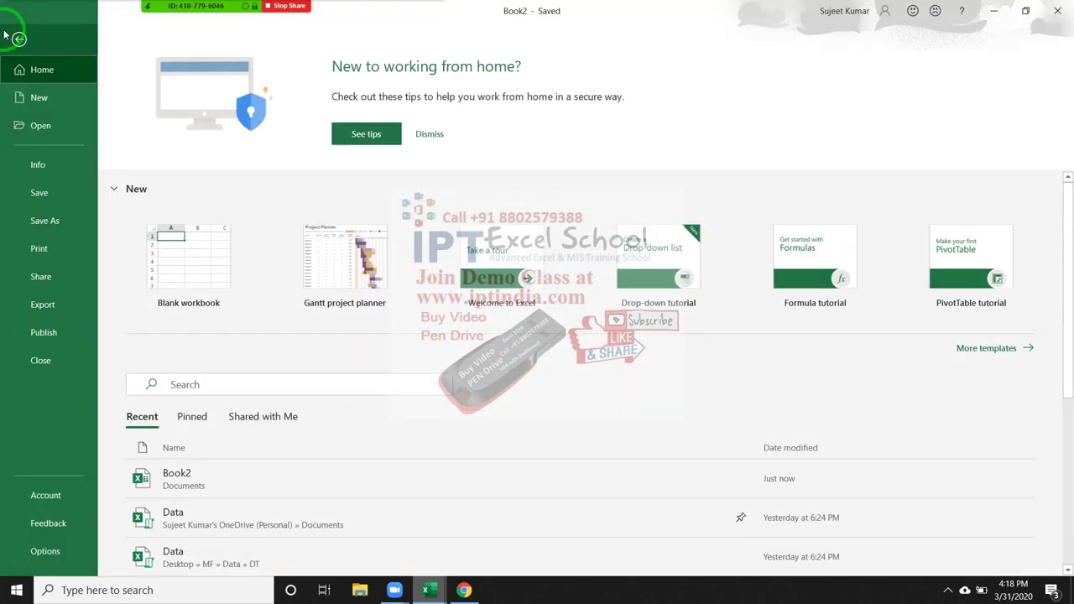
click(48, 134)
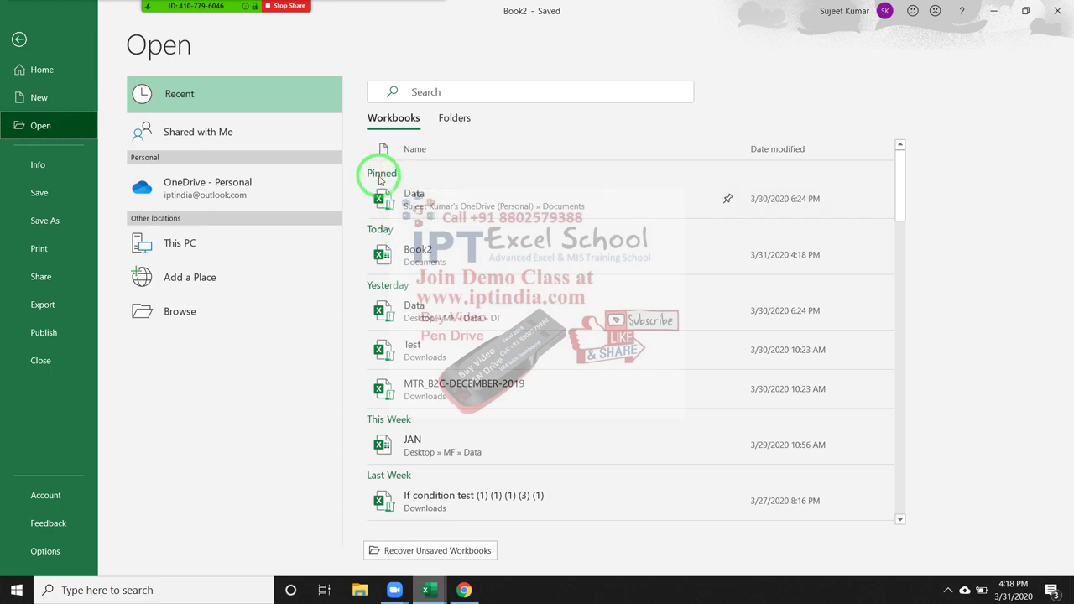
mouse_move(374, 193)
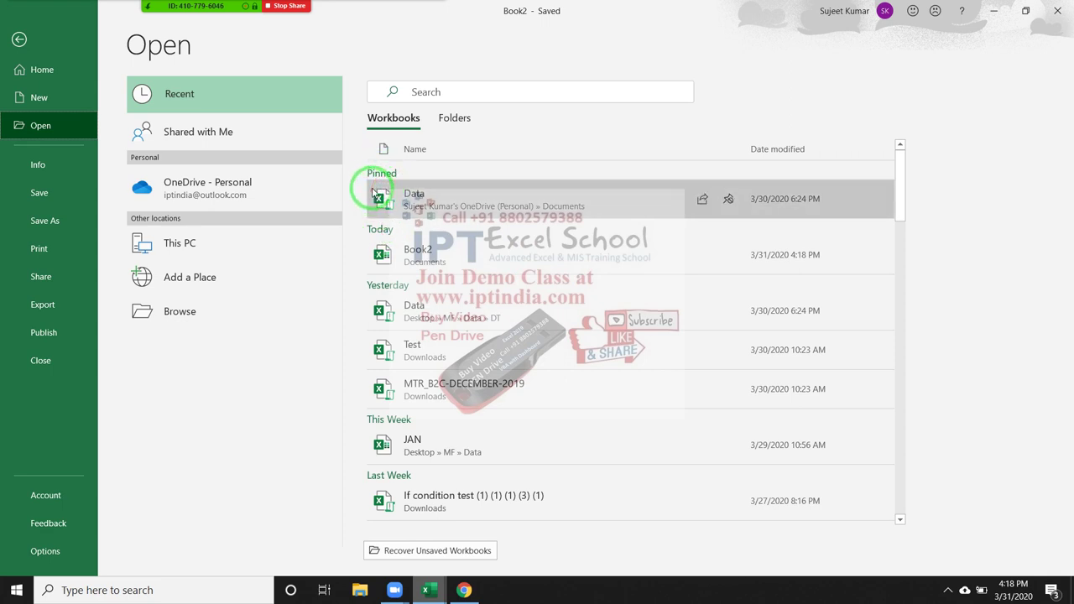
drag(415, 174, 632, 181)
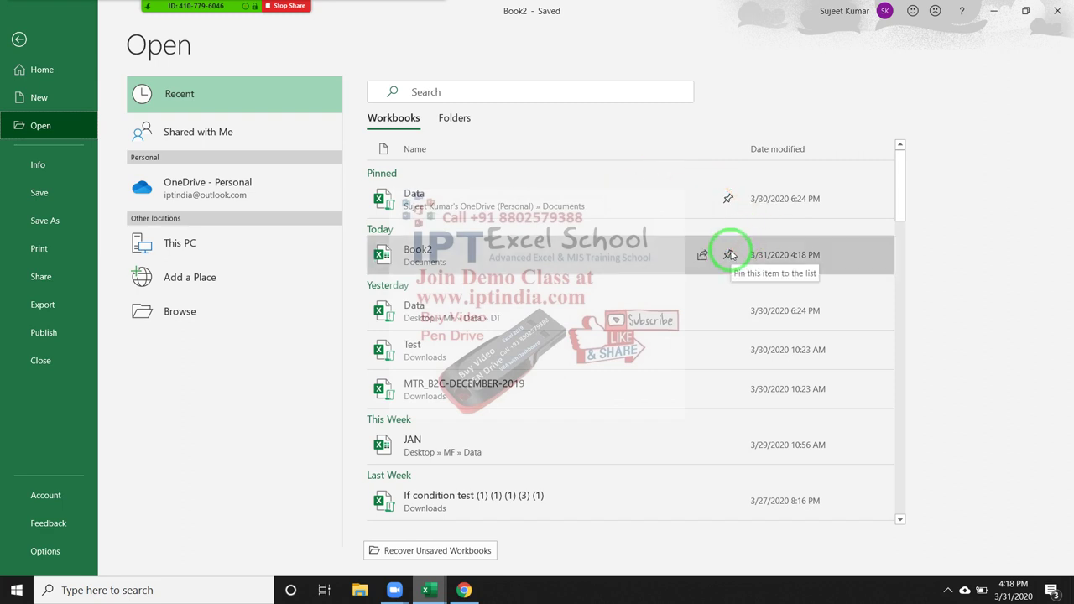
drag(730, 255, 390, 245)
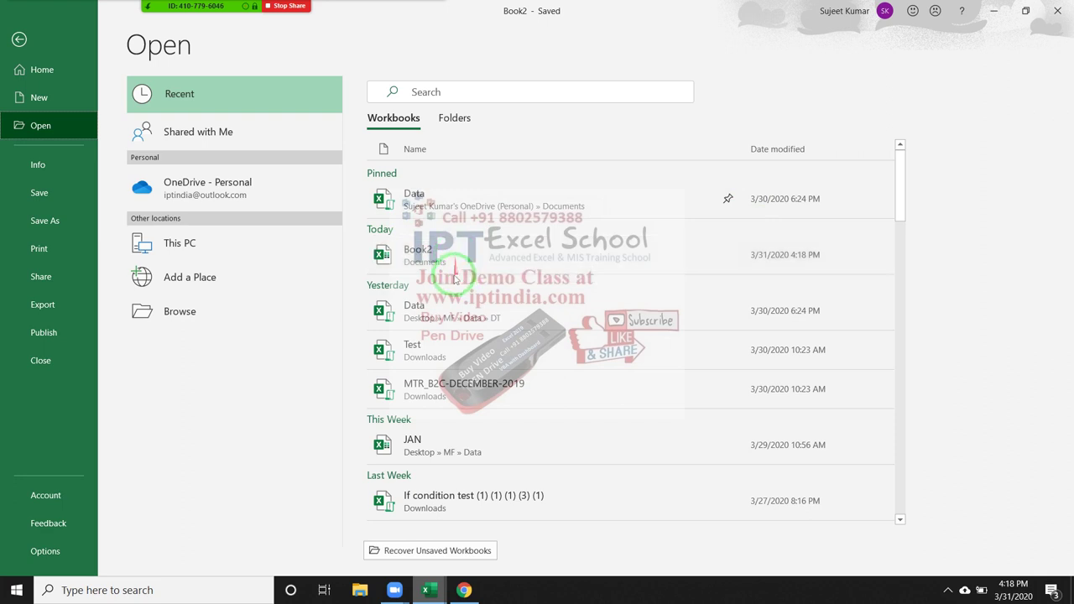
mouse_move(671, 288)
mouse_down()
mouse_move(763, 353)
mouse_move(730, 259)
mouse_up()
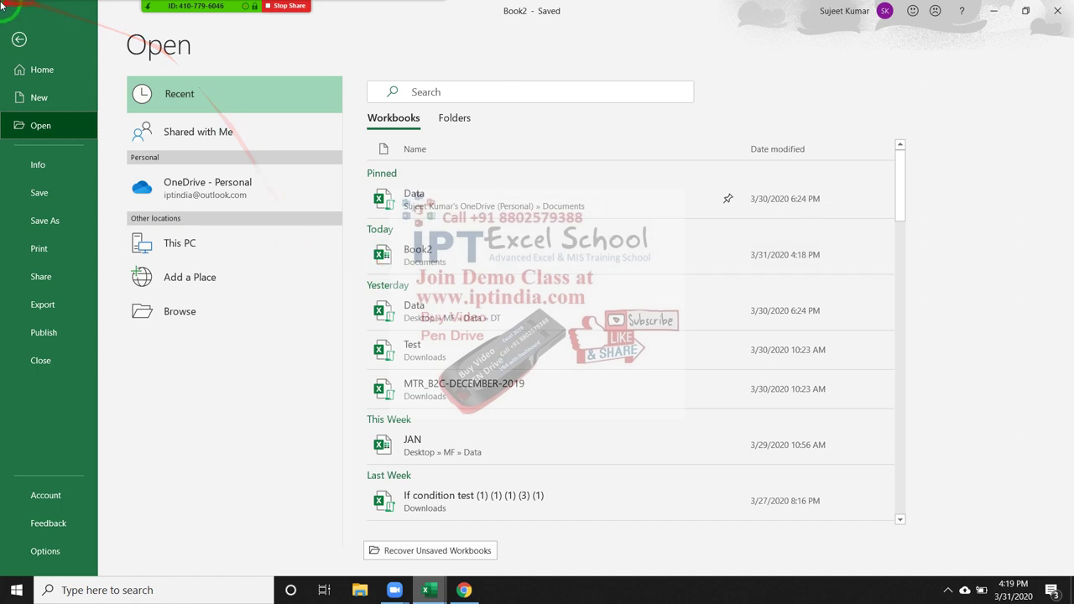
Return from the file view to the worksheet and switch to Sheet1.
click(18, 40)
click(172, 230)
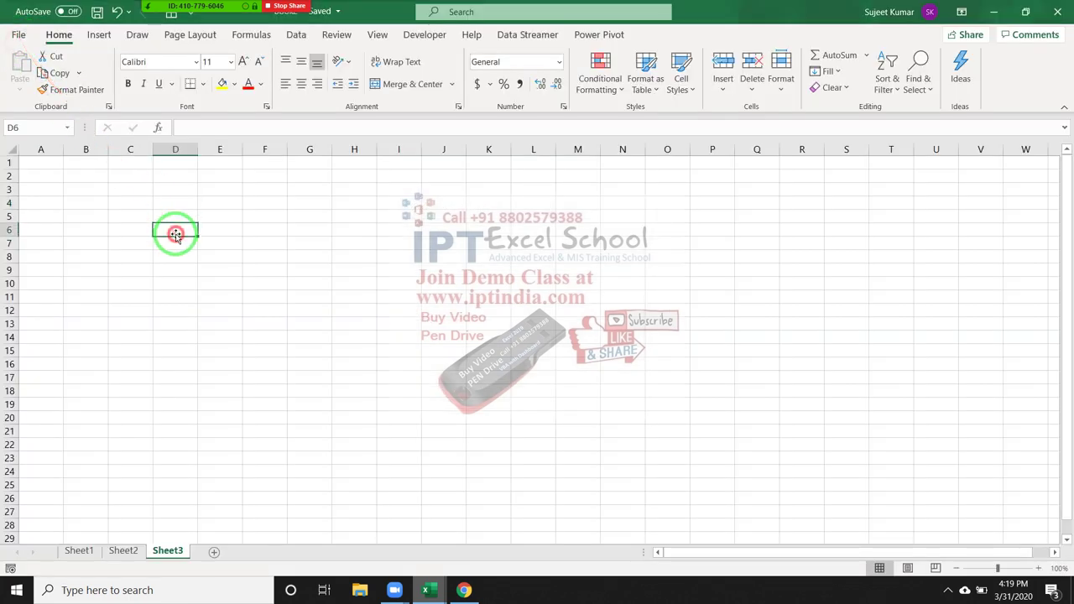
click(96, 553)
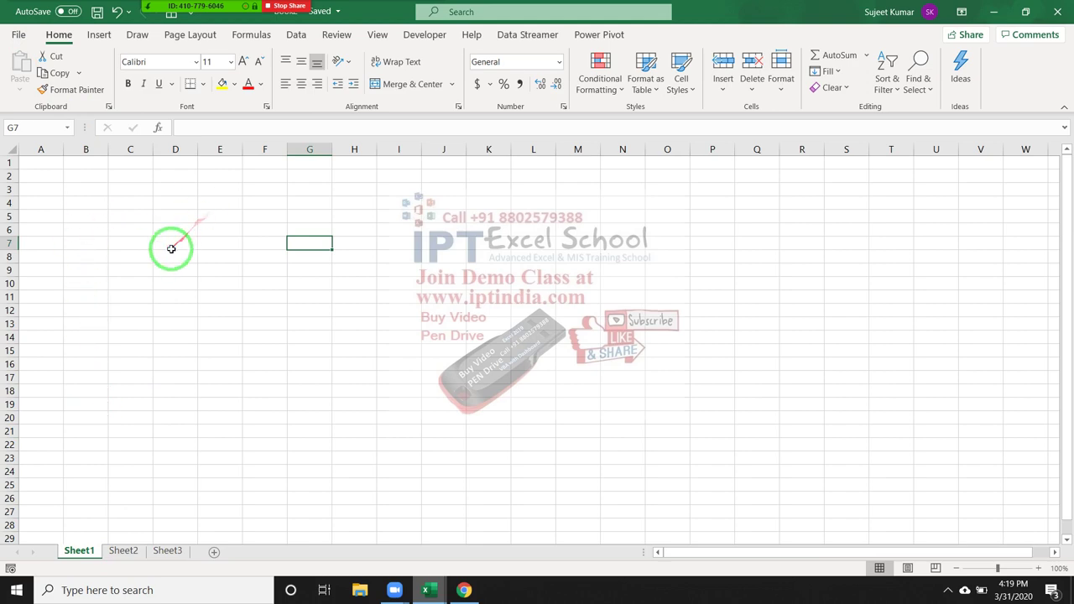
scroll(172, 246, up, 1)
scroll(173, 246, up, 1)
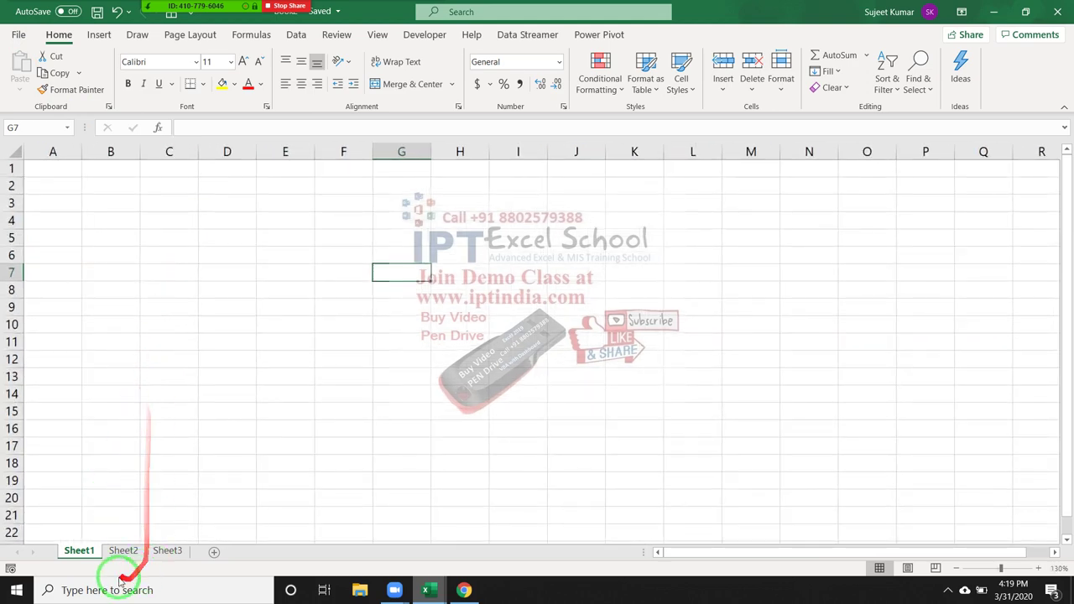
Rename Sheet1 to 'Data', then select cell A1.
click(81, 550)
double_click(81, 550)
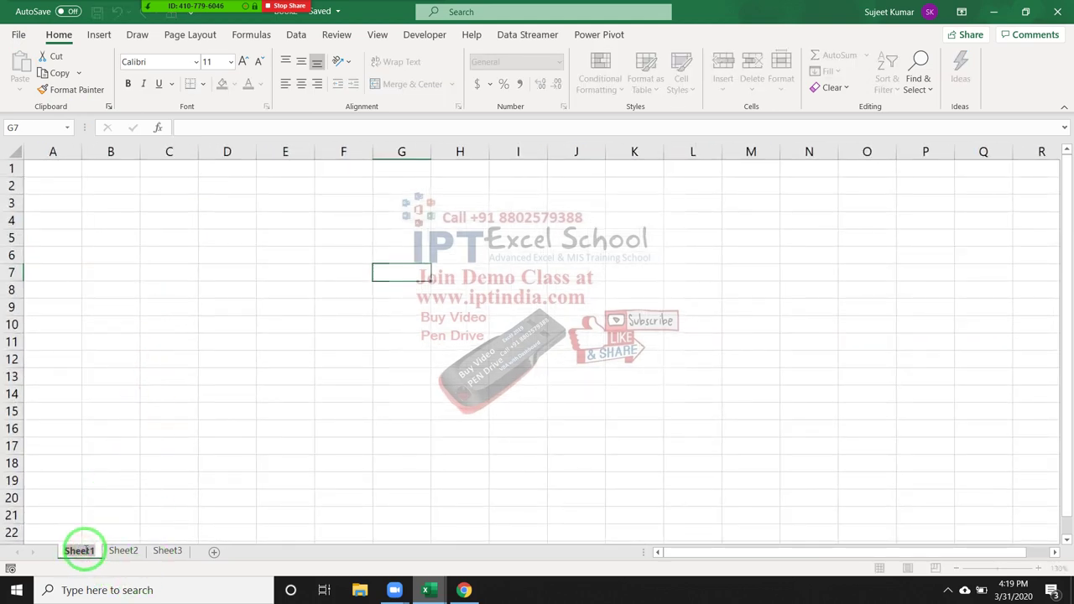
text(Data)
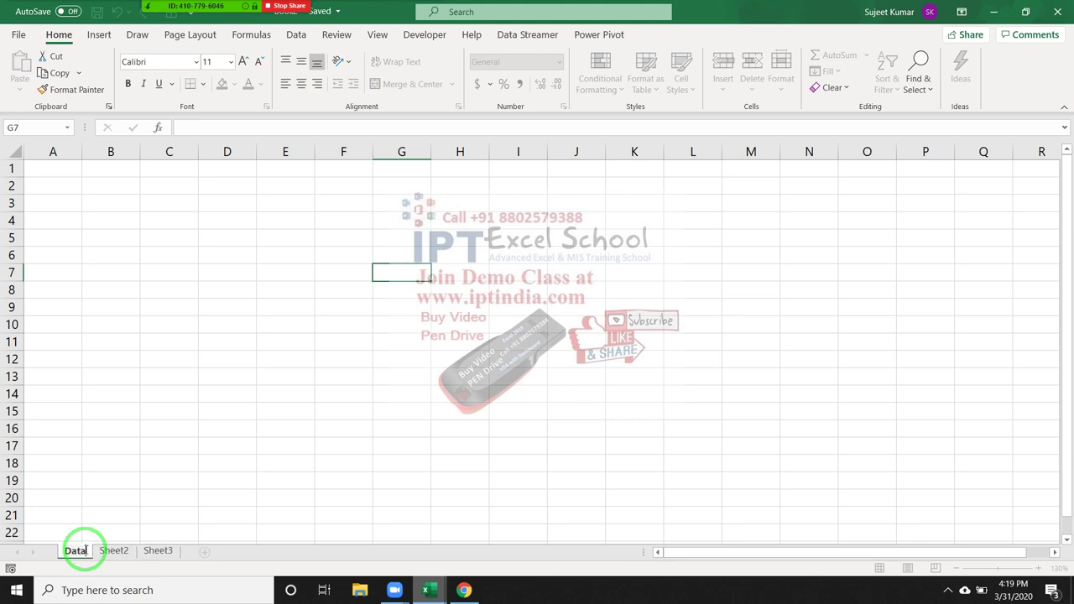
key(Escape)
double_click(74, 552)
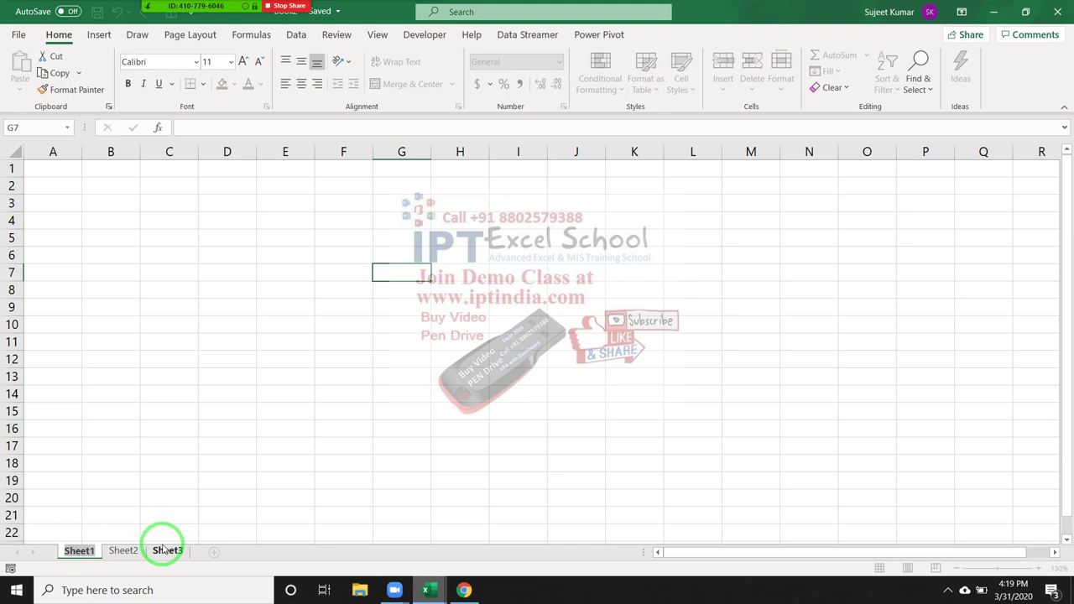
text(Data)
key(Return)
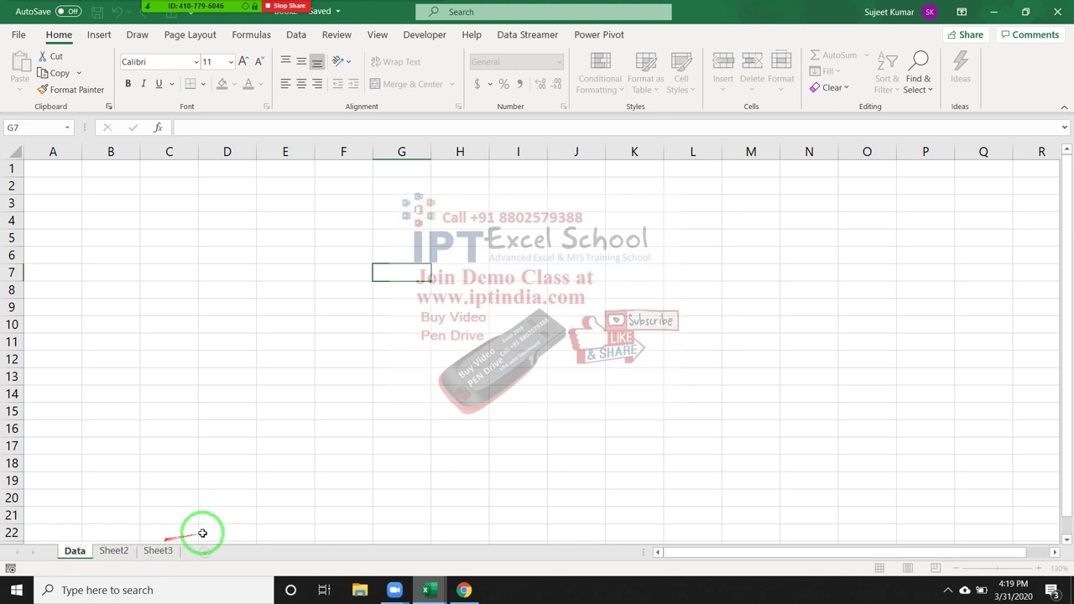
click(144, 429)
click(122, 337)
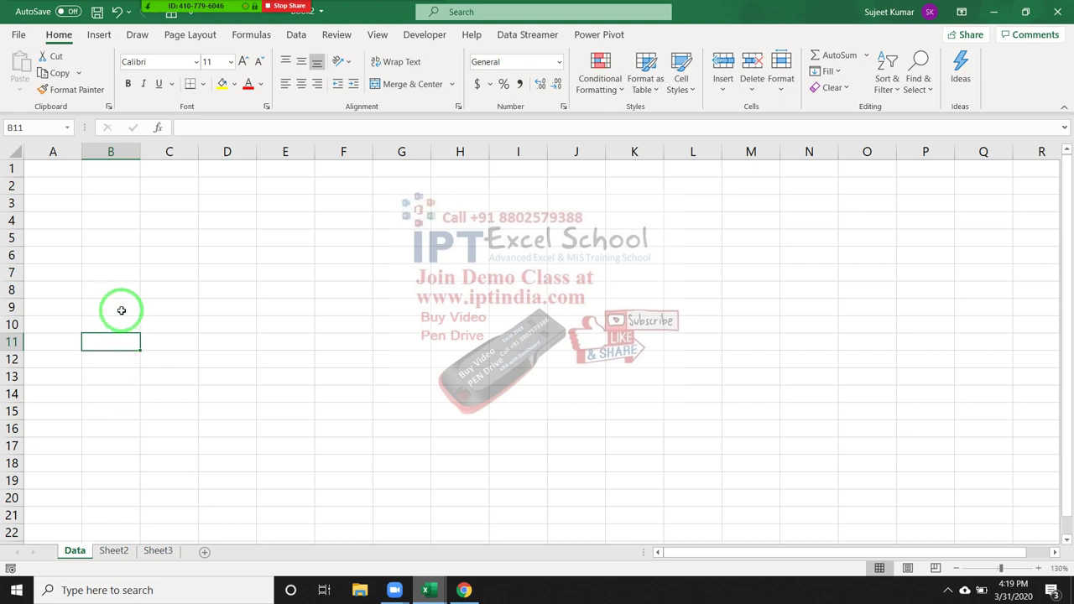
click(70, 173)
Drag from cell A1 to N10 to select that block on the Data sheet.
drag(69, 173, 822, 318)
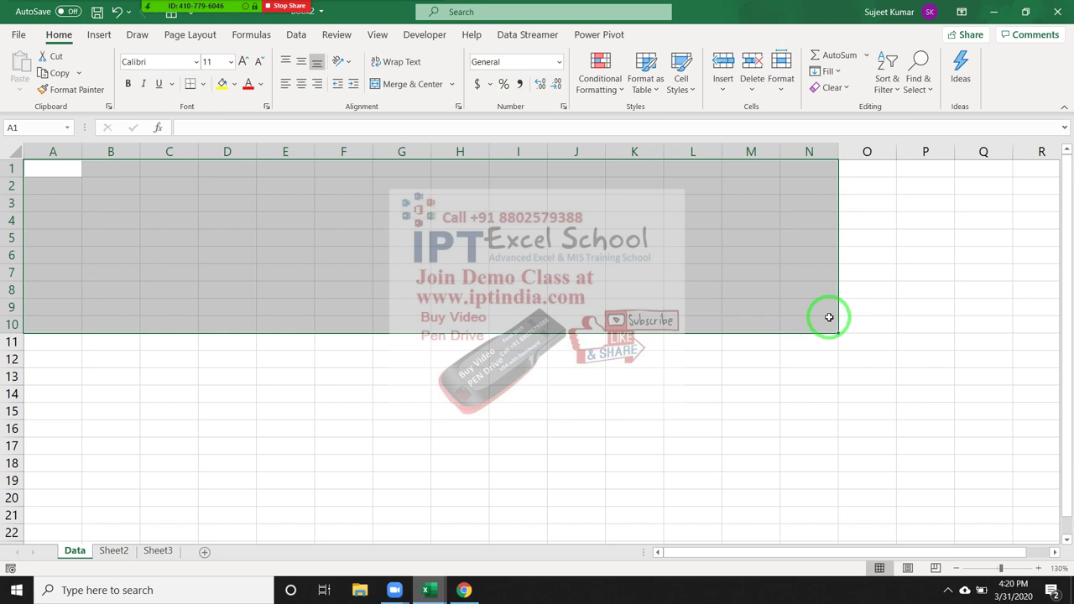
Enter the heading 'ID' in cell A1, clearing and retyping it once.
click(69, 172)
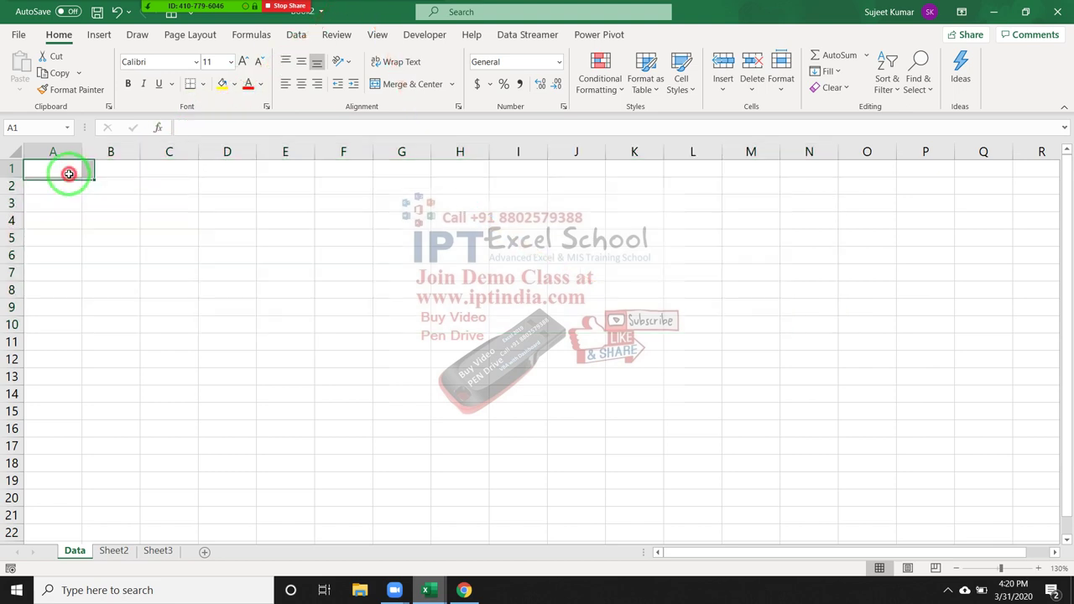
text(ID)
click(134, 164)
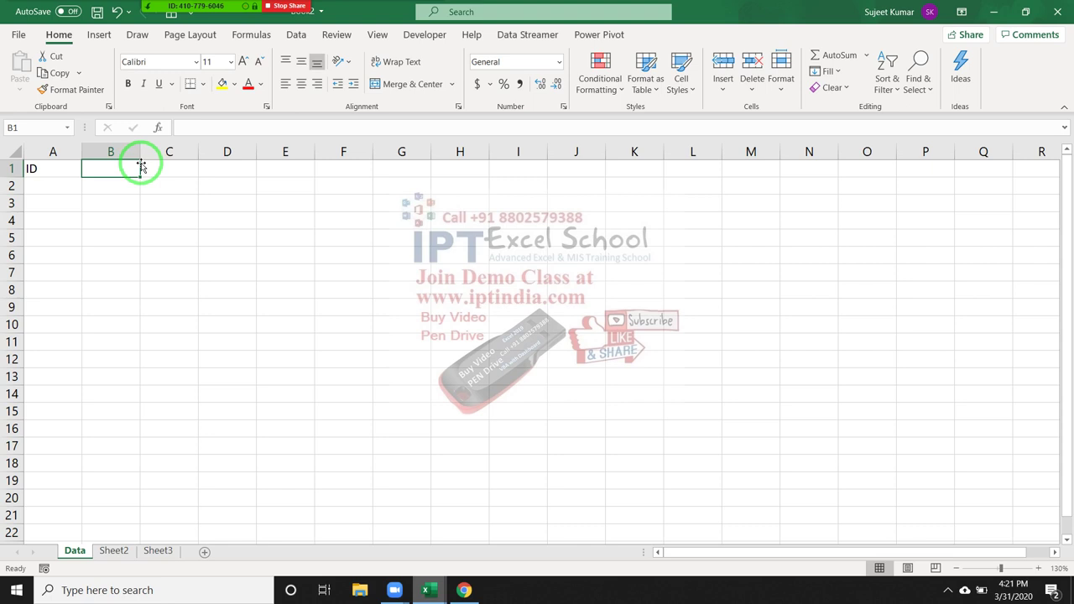
key(Left)
key(Delete)
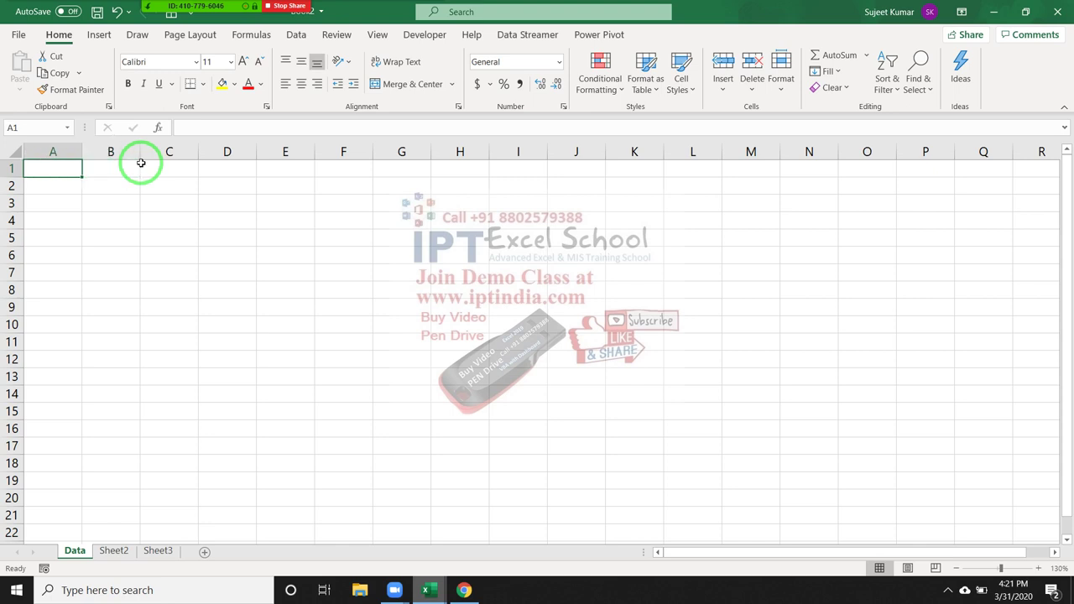
text(ID)
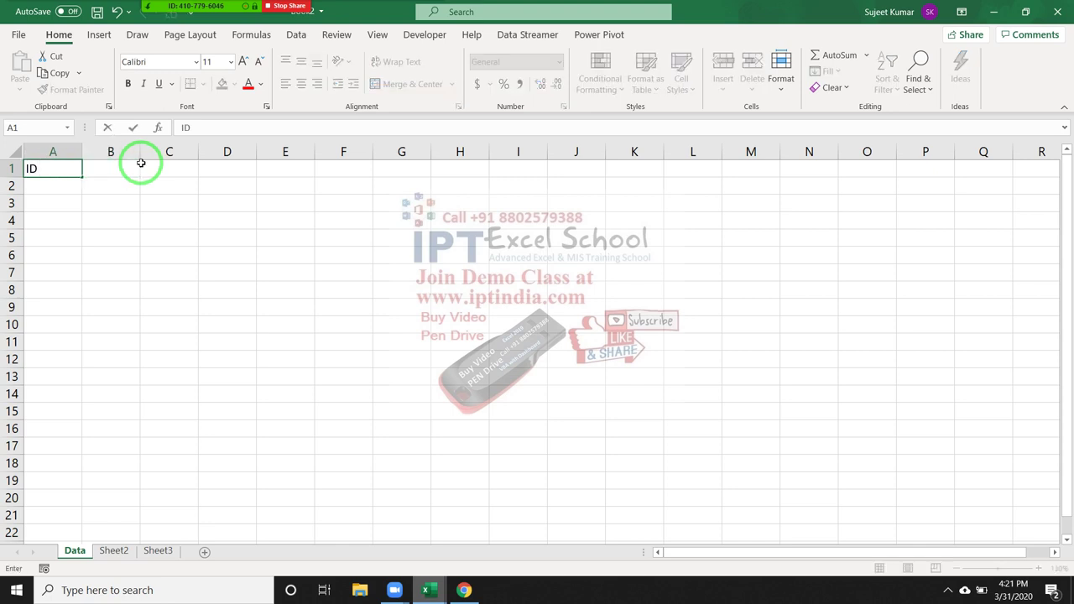
key(Return)
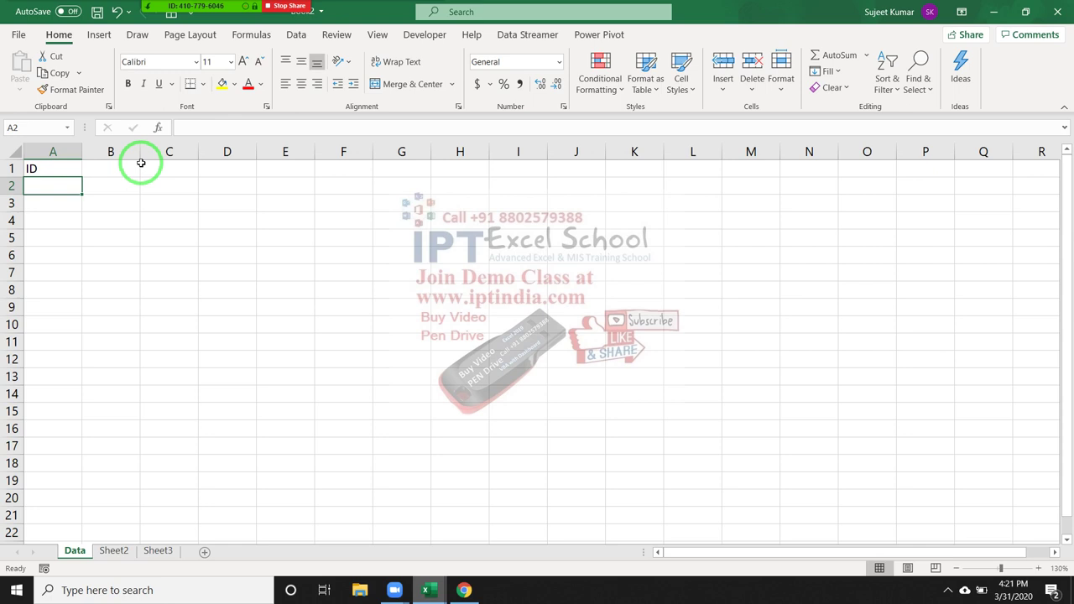
Type the headers Date, Name, Qty and MRP into B1:E1.
click(97, 153)
click(96, 167)
text(Da)
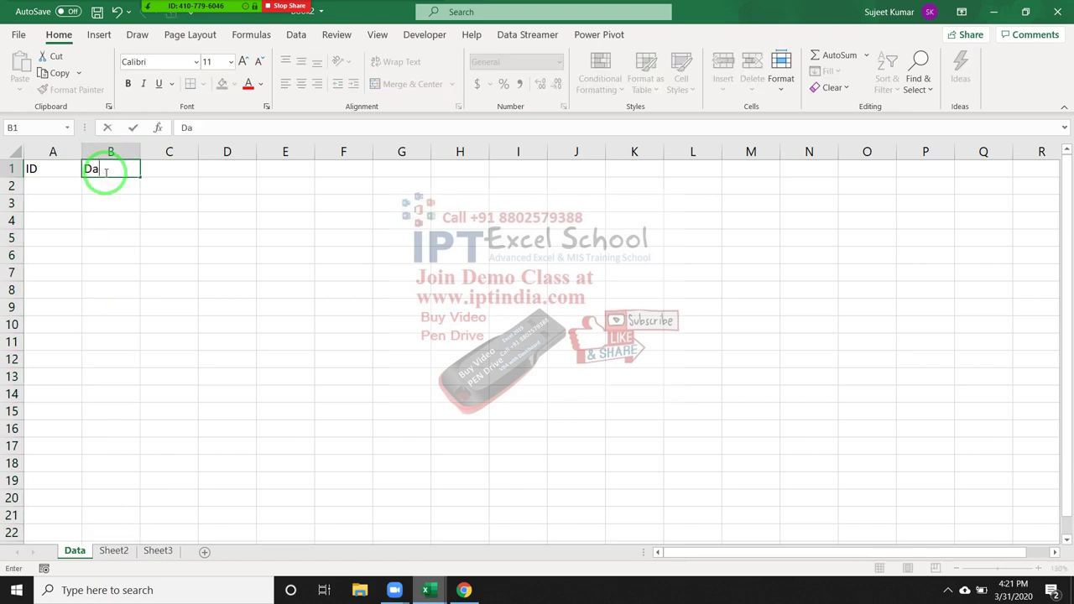
text(te)
key(Tab)
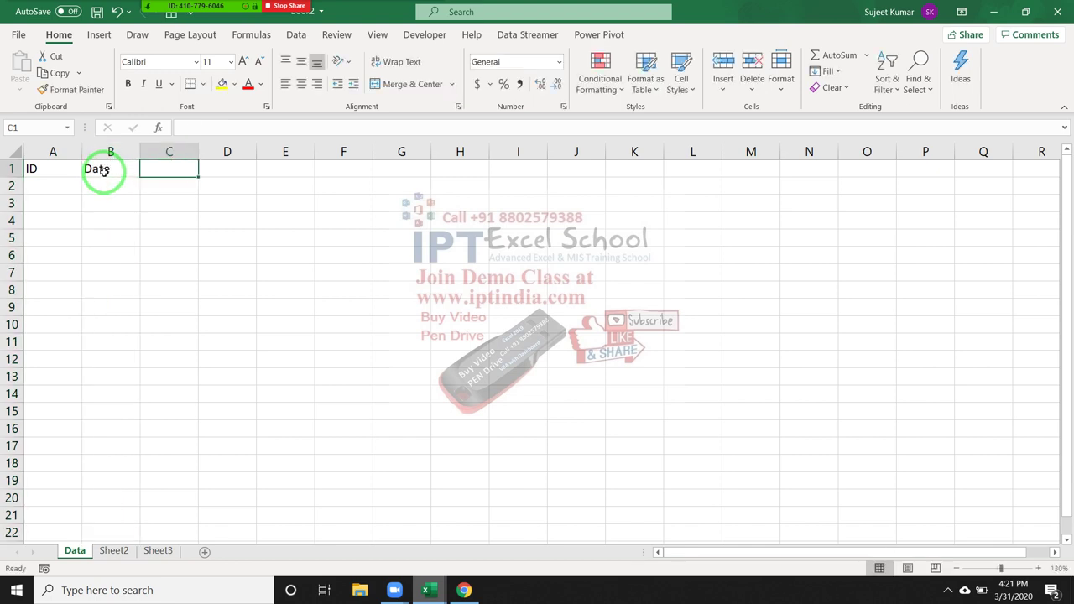
text(Name)
key(BackSpace)
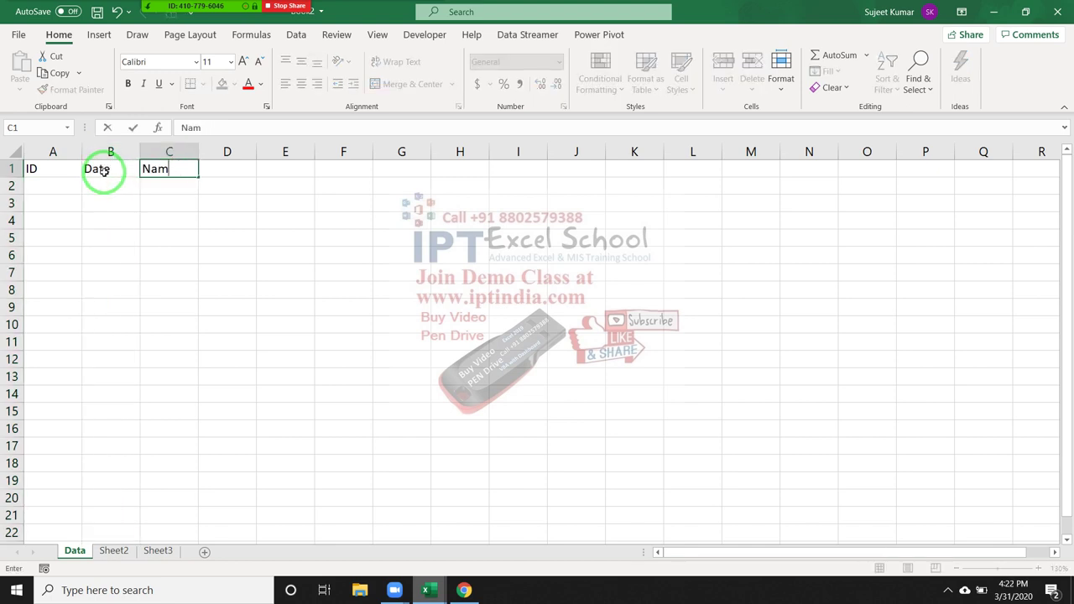
text(e)
key(Tab)
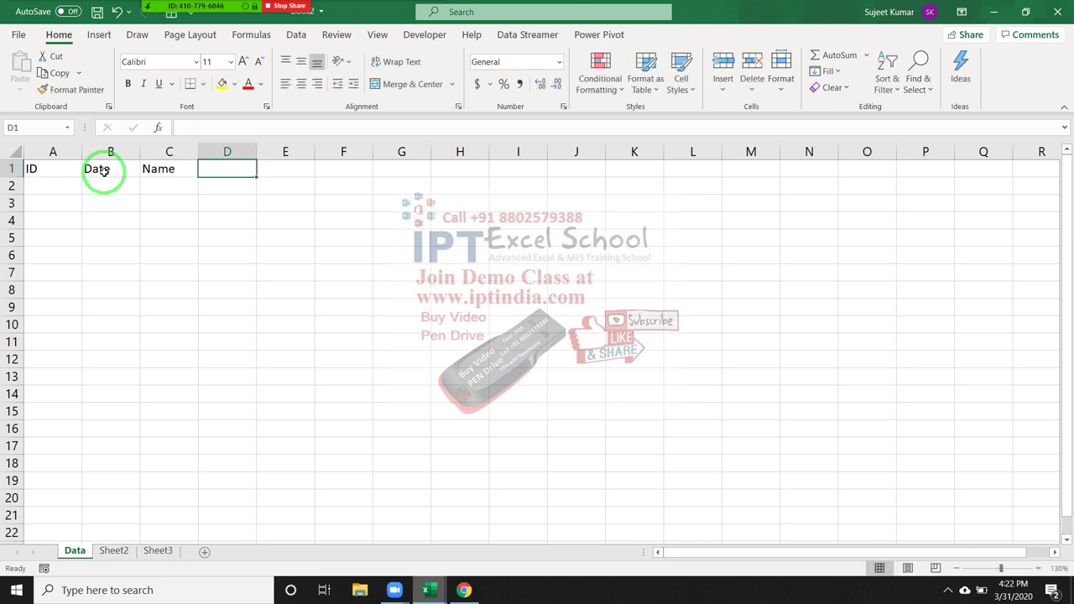
text(Qt)
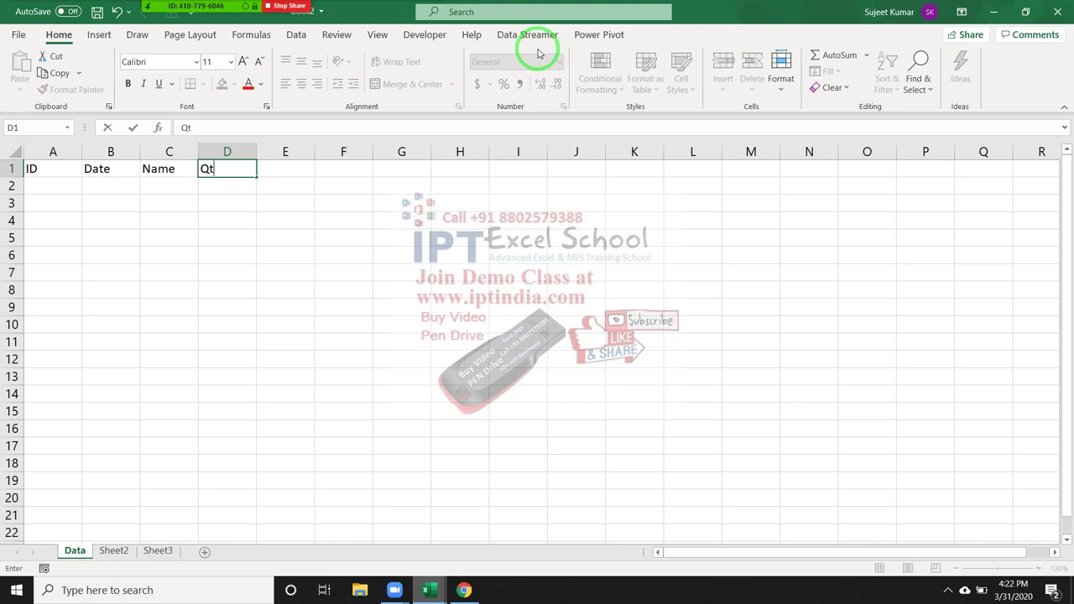
text(y)
key(Tab)
text(MRP)
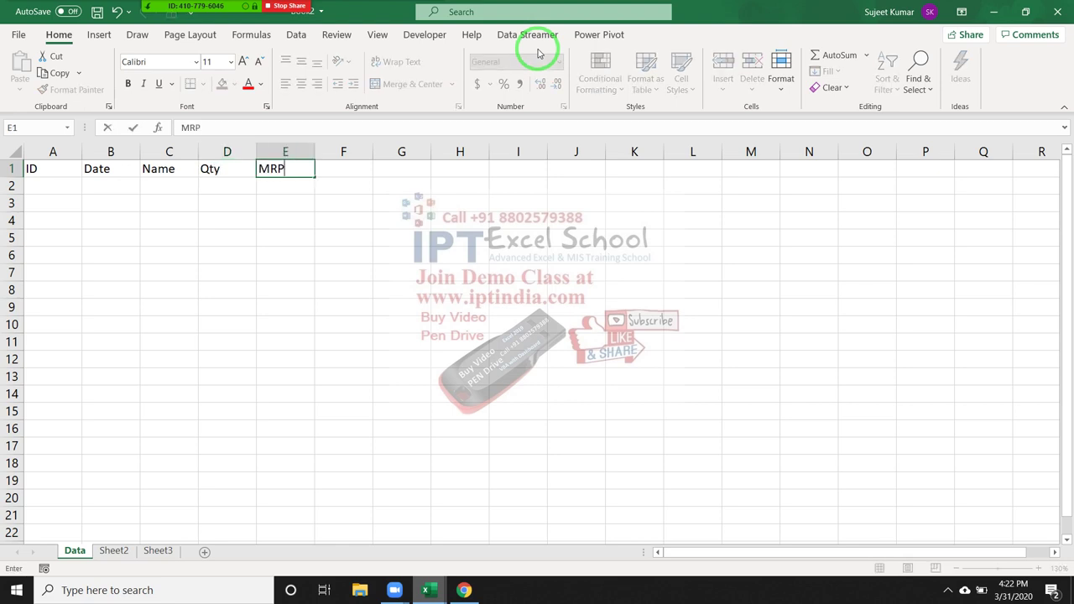
key(Tab)
Continue the headers with Amt, GST, Com, Total, Area and Location in F1:K1.
text(Amt)
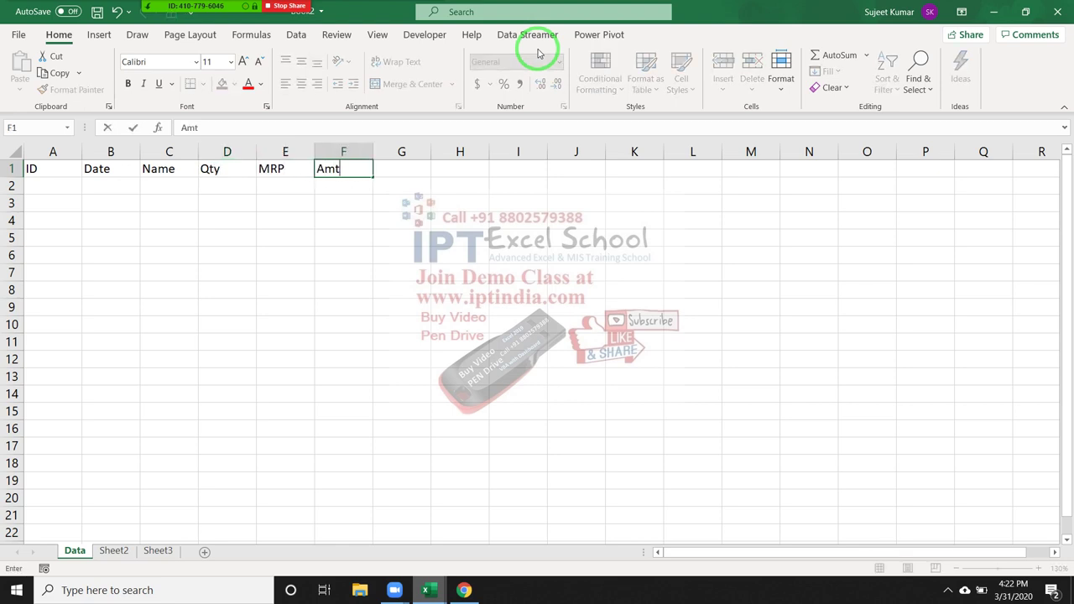
key(Tab)
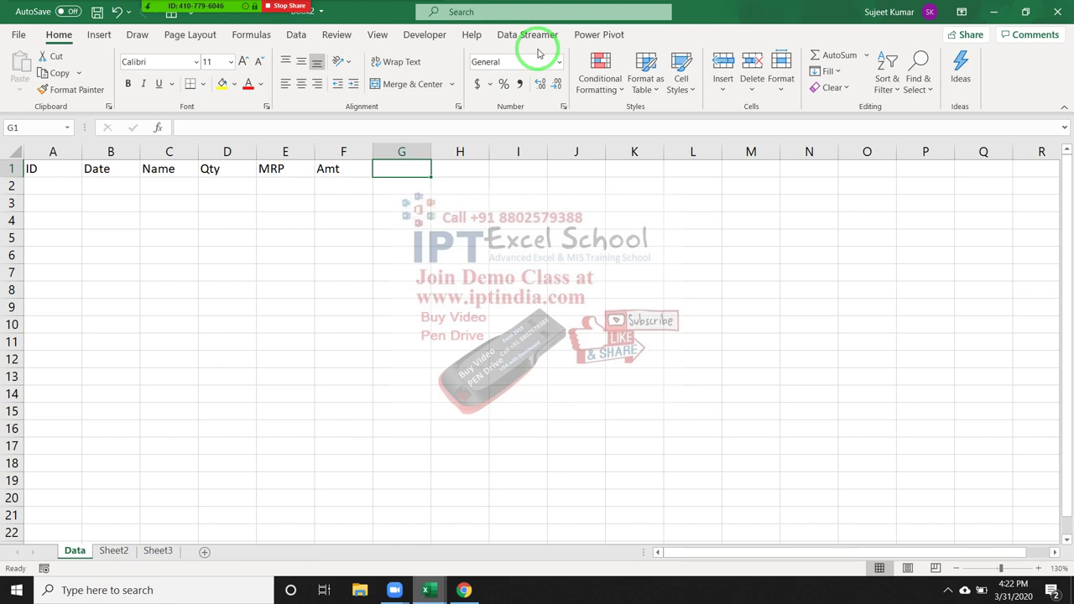
text(GST)
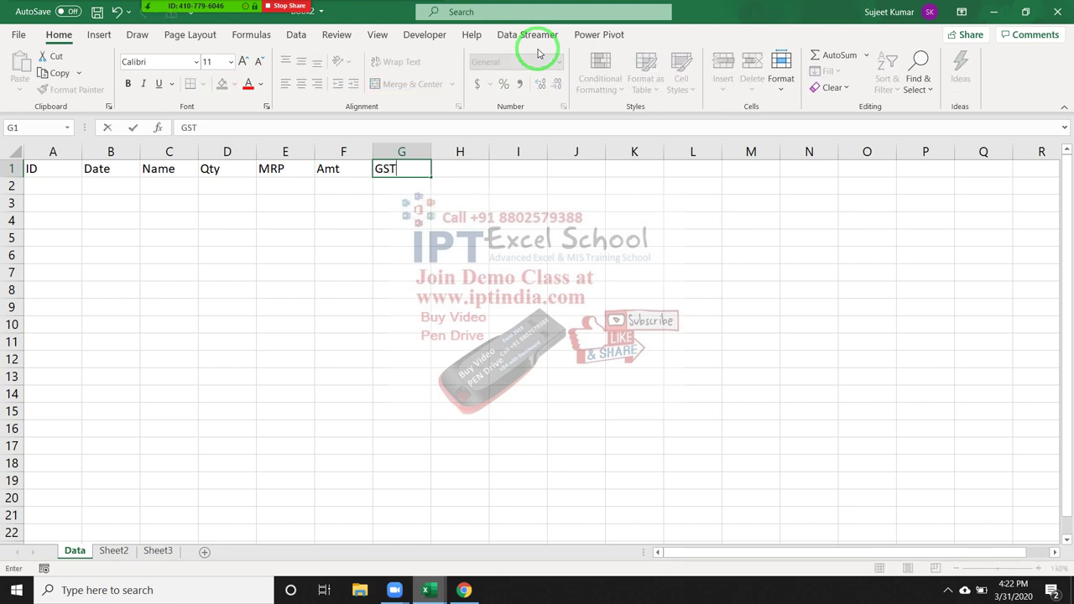
key(Tab)
text(Com)
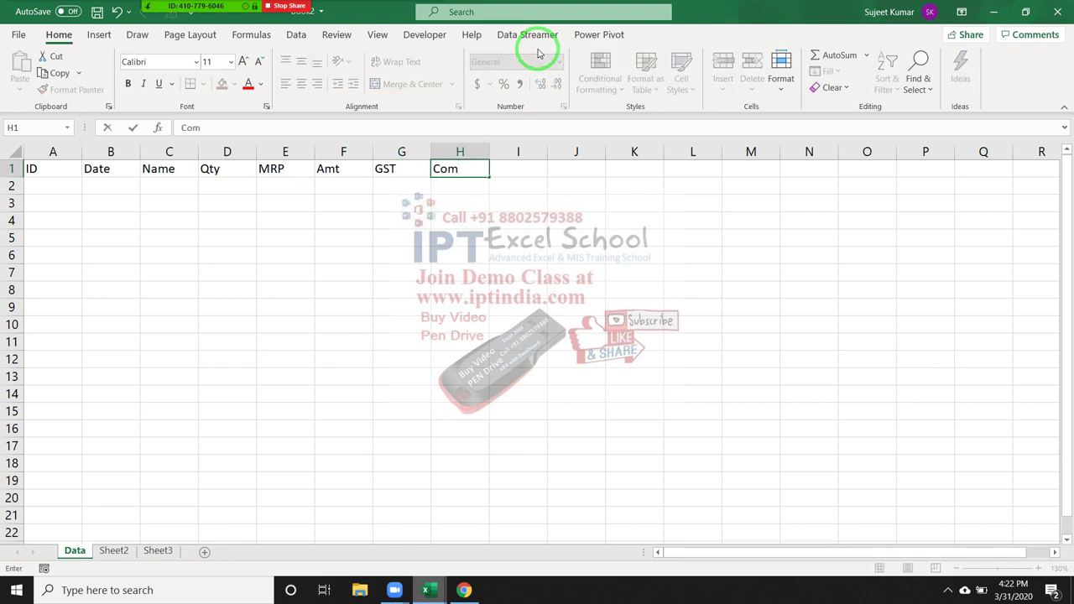
key(Tab)
text(Total)
key(Tab)
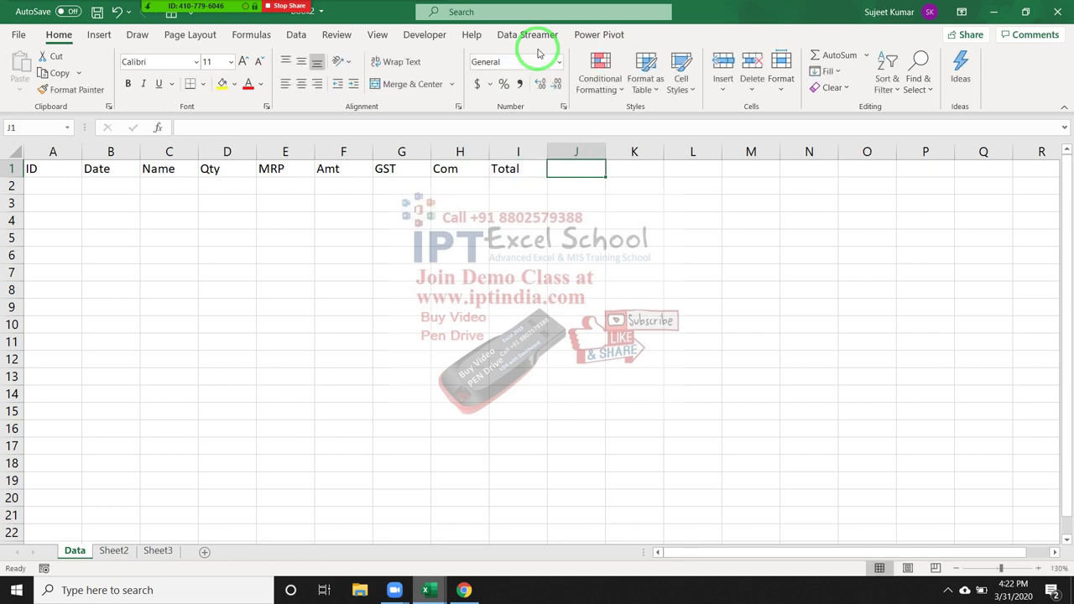
text(Area)
key(Tab)
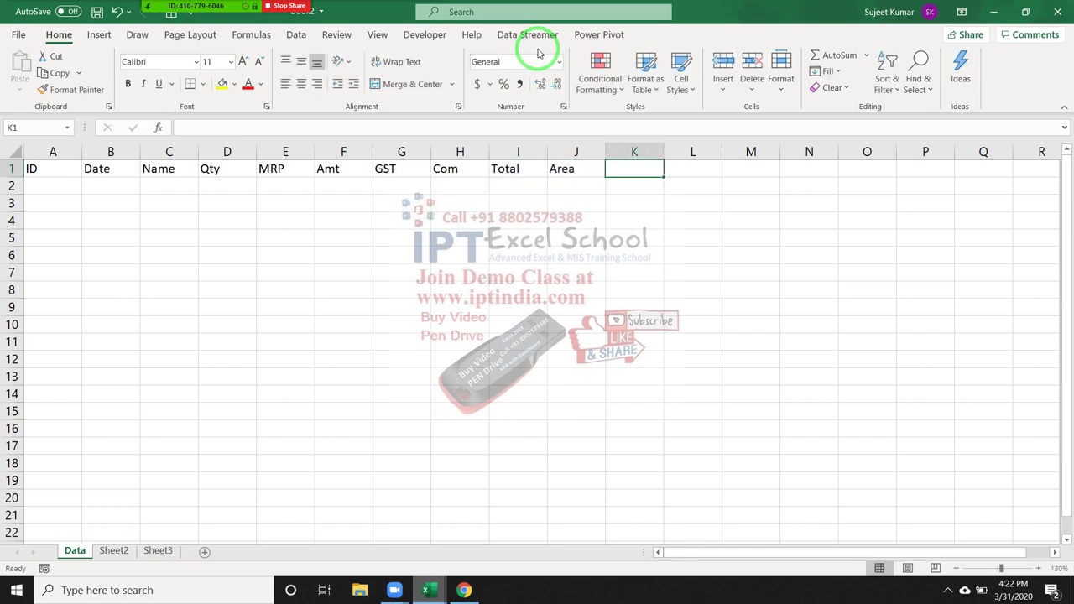
text(Locatio)
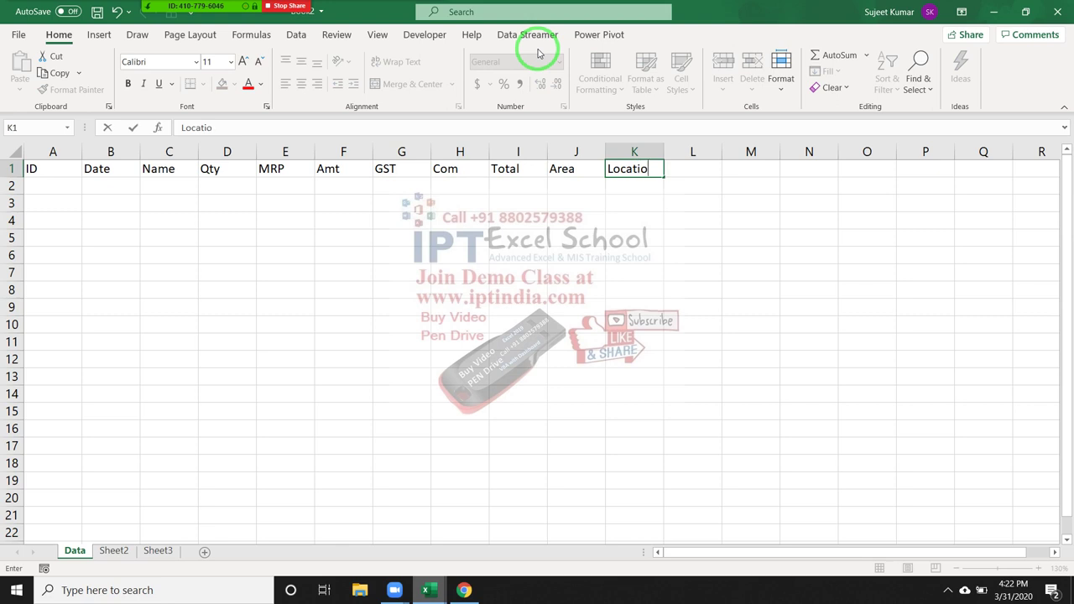
text(n)
key(Return)
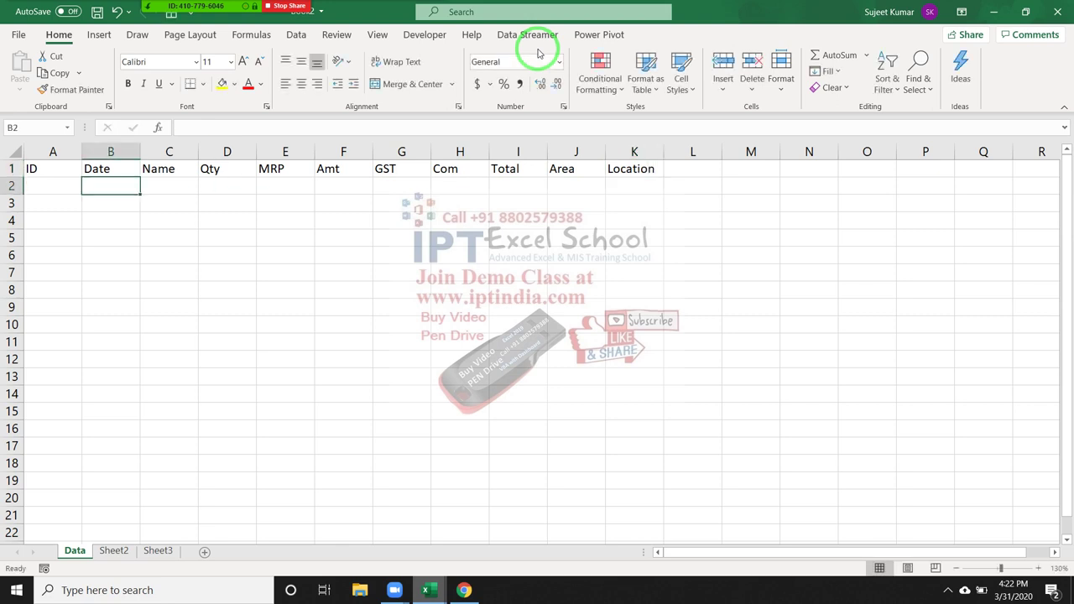
Enter quantity 85 in D2 and MRP 635 in E2 on row 2.
key(Right)
key(Right)
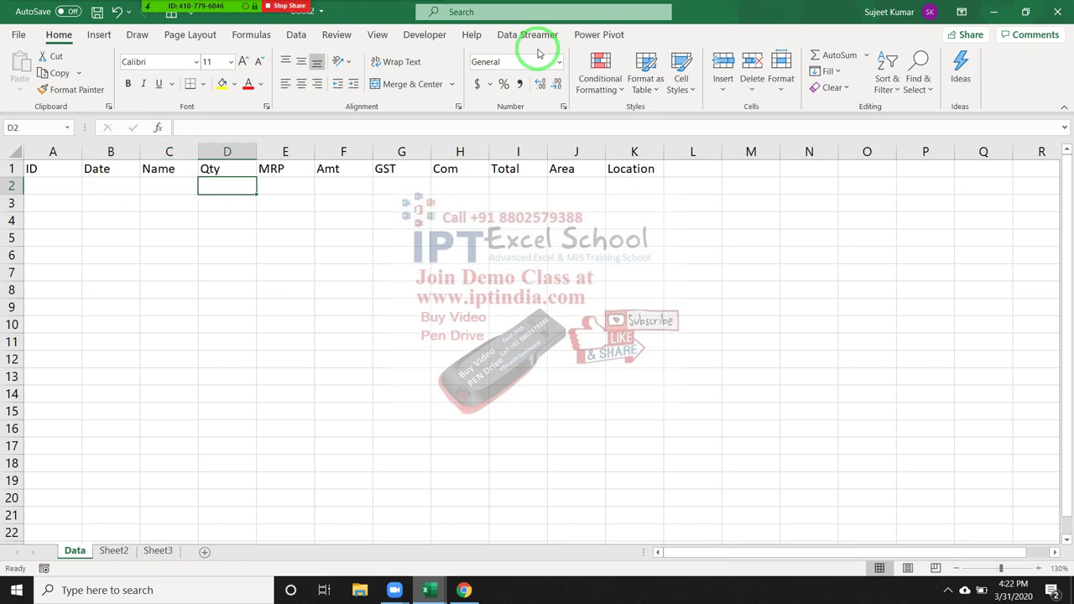
key(shift+Right)
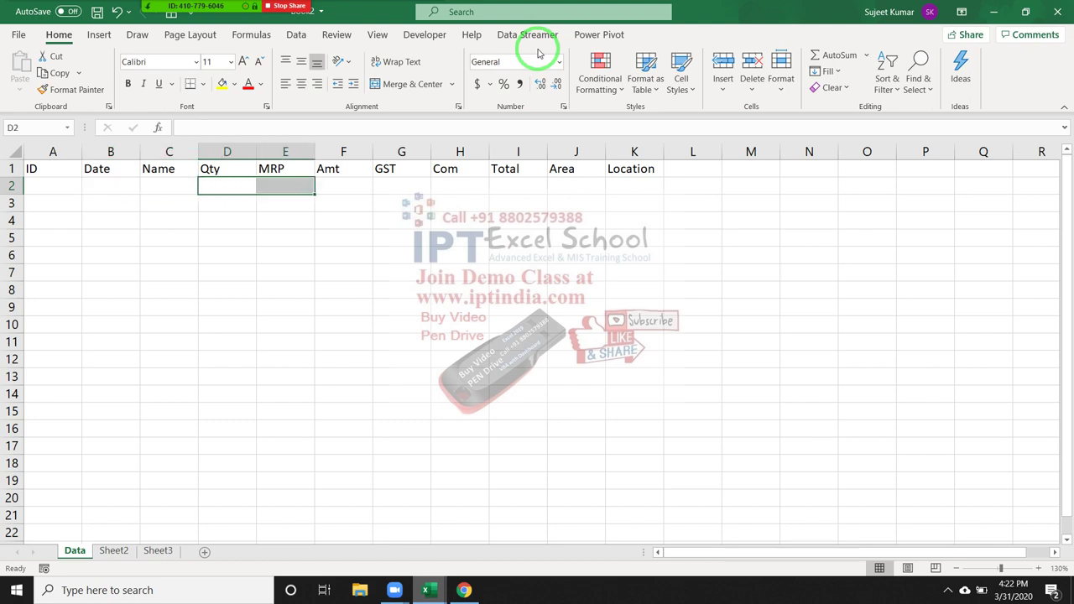
key(Right)
key(Right)
key(shift+Right)
key(shift+Right)
key(shift+Right)
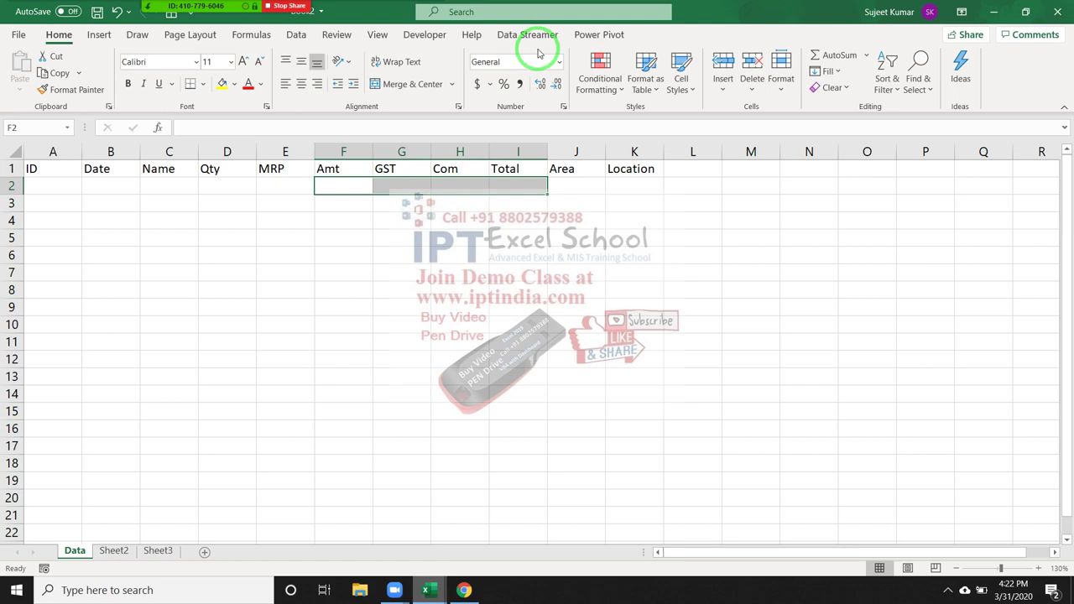
key(Left)
key(Left)
text(85)
key(Right)
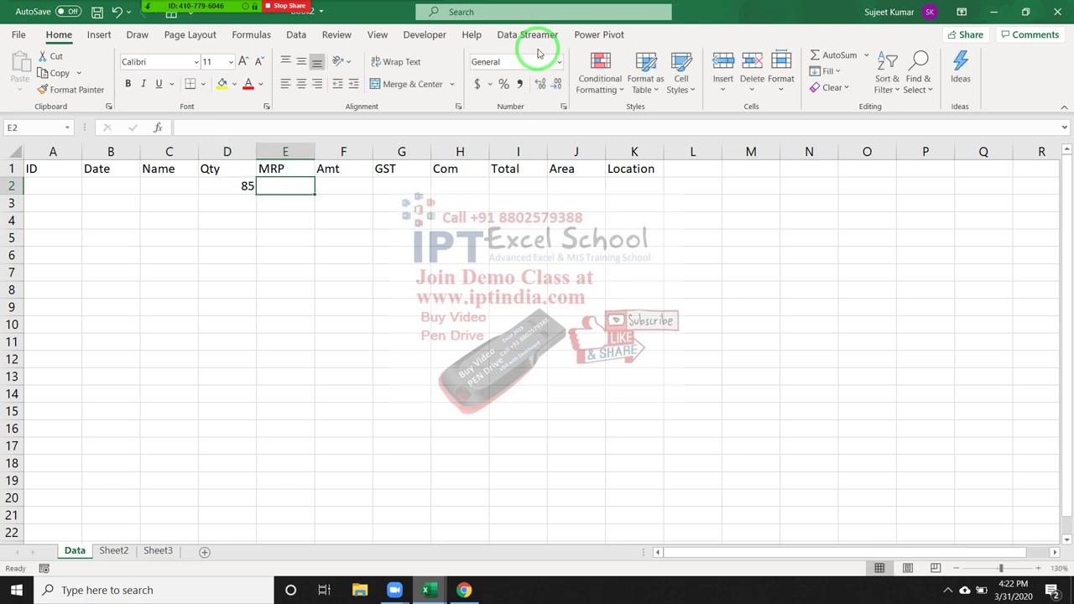
text(635)
key(Right)
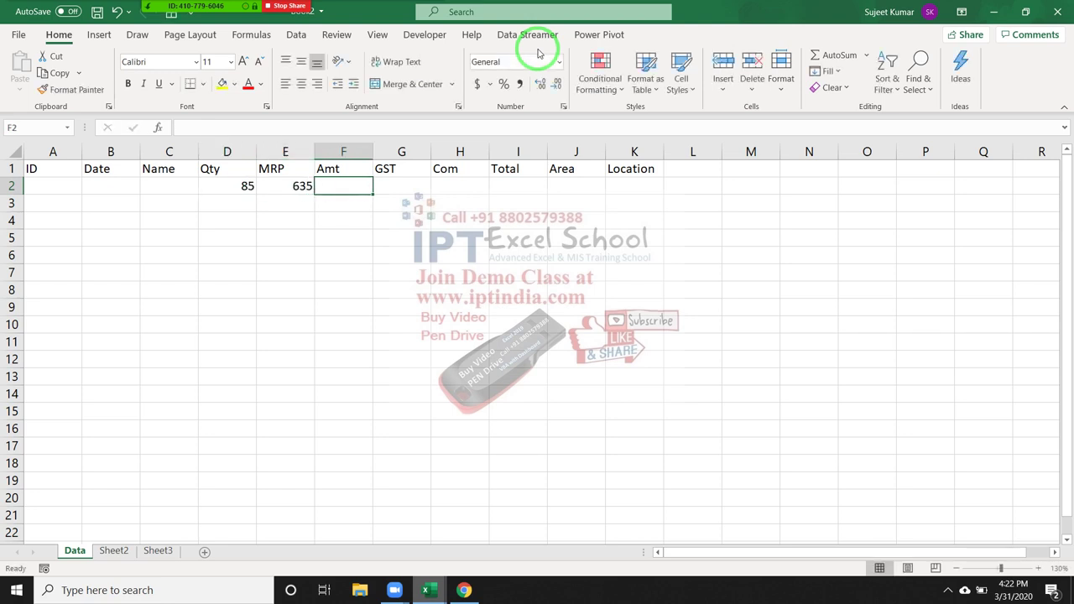
key(Left)
key(Left)
key(shift+Right)
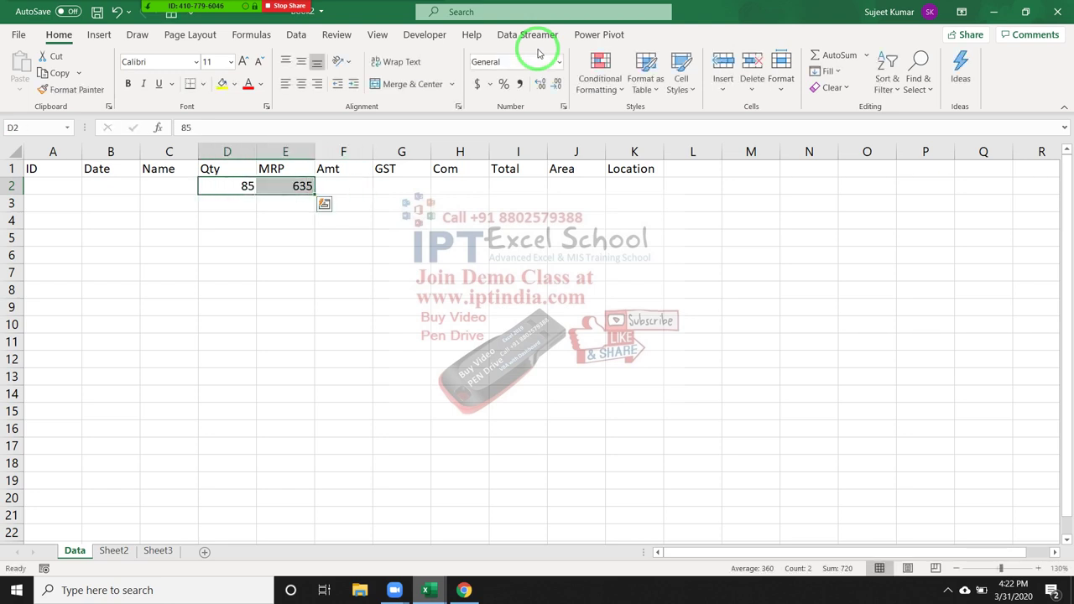
key(Right)
key(Right)
key(Right)
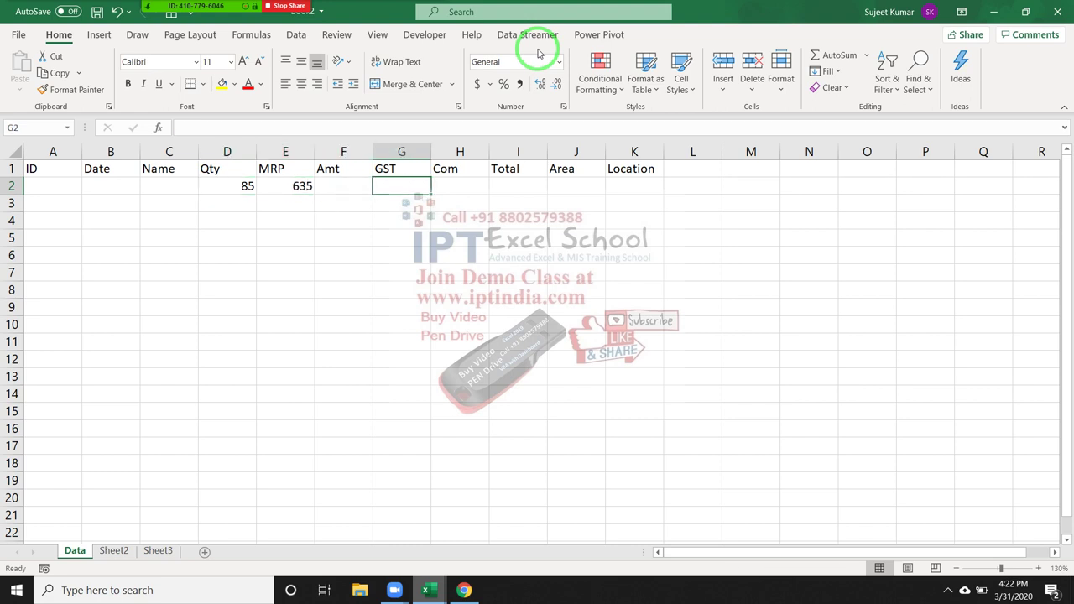
key(Right)
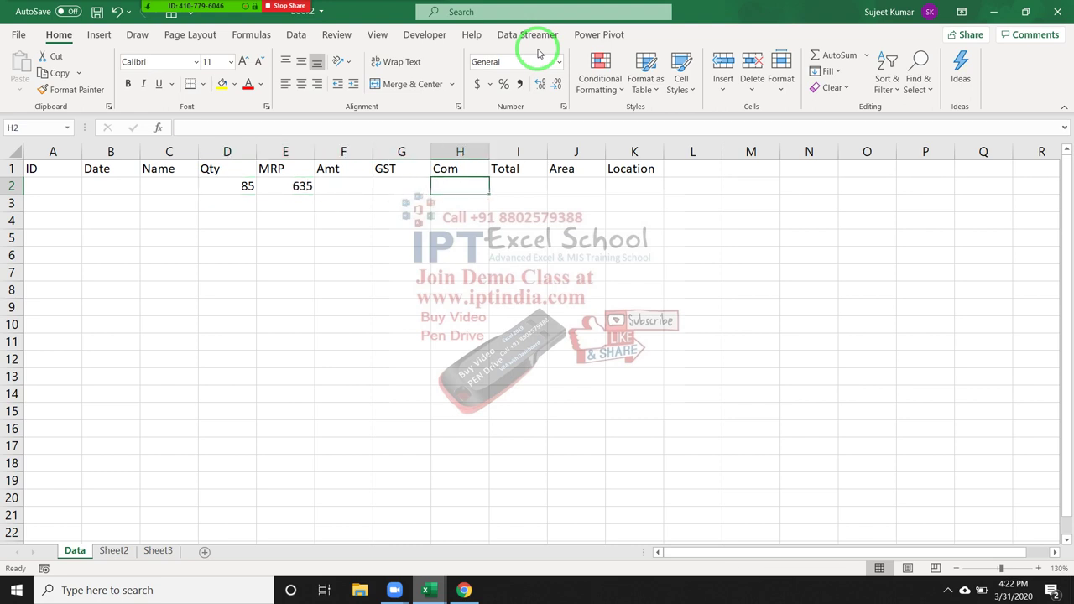
Enter the Amt formula in F2 multiplying Qty by MRP, giving 53975.
key(Right)
key(Left)
key(shift+Left)
key(shift+Left)
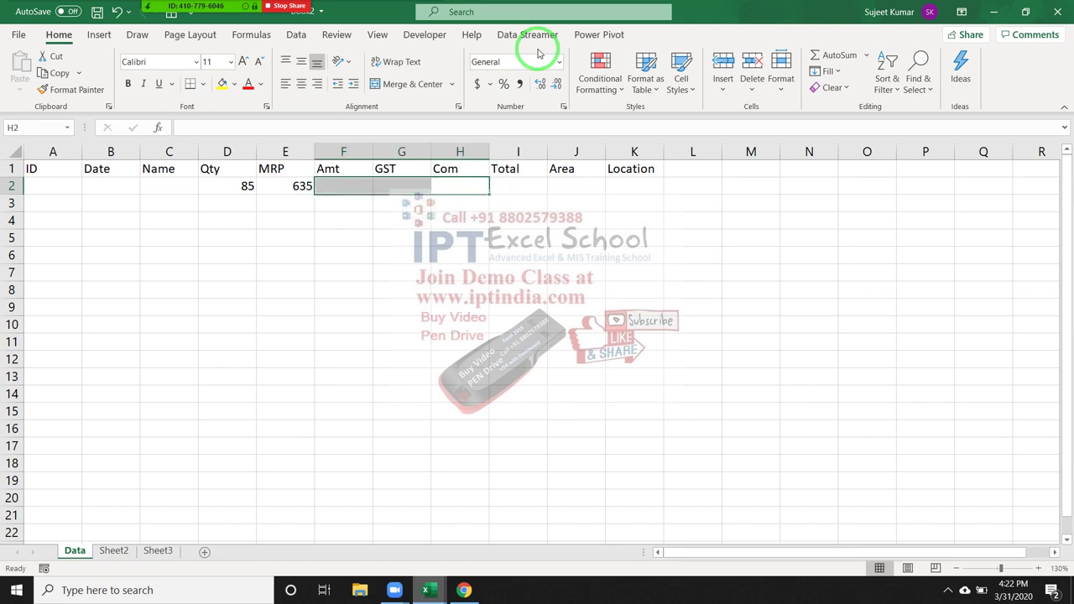
text(1)
key(Escape)
key(Left)
key(Left)
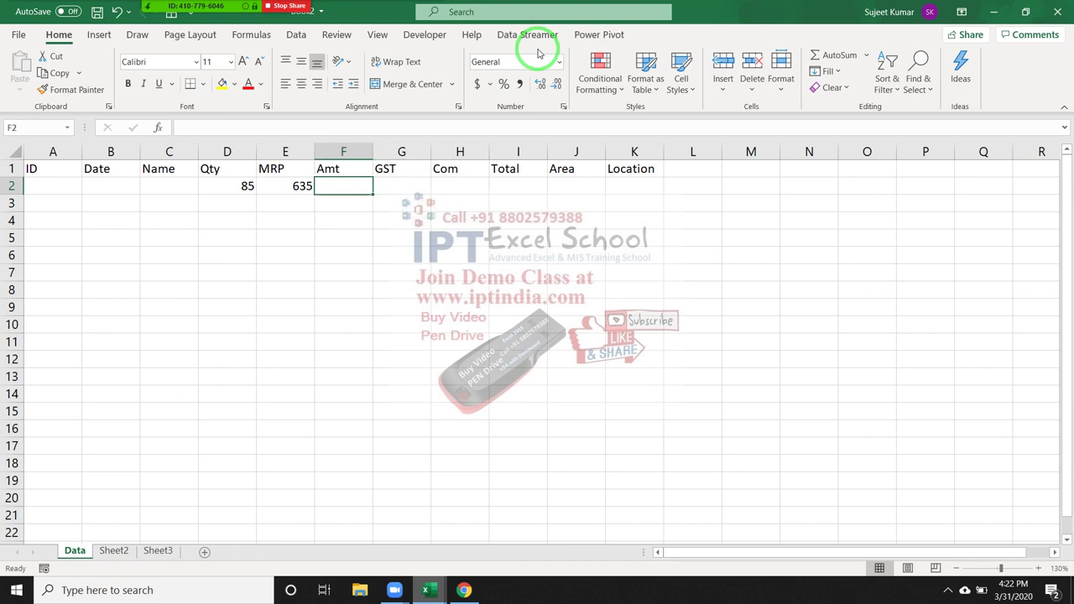
text(=)
key(Left)
key(Left)
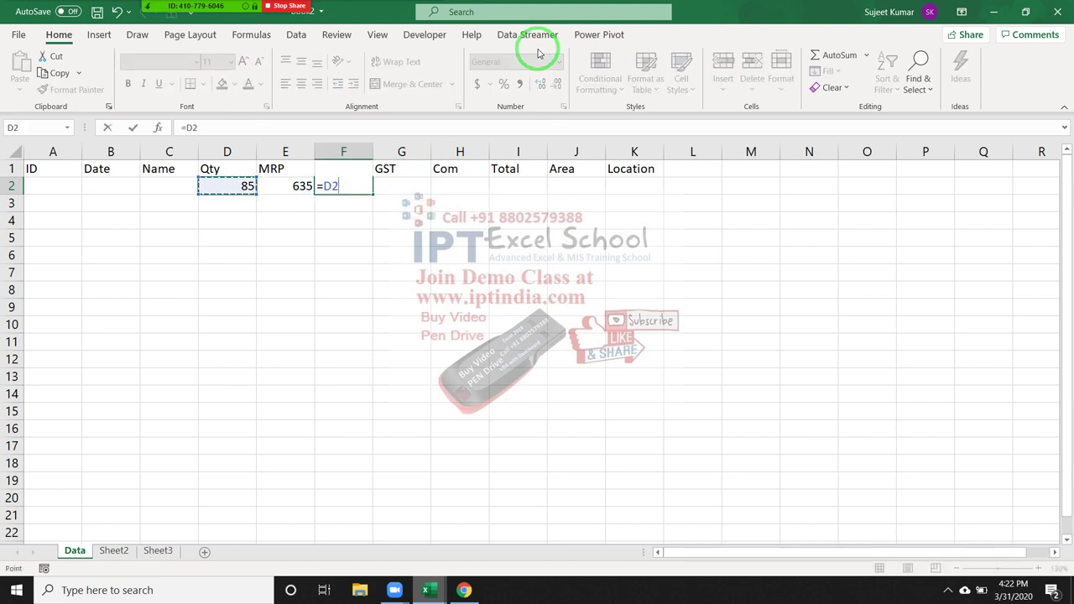
text(*)
Add an 18% GST formula in G2 and a 2% commission formula in H2.
key(Left)
key(Return)
key(Up)
key(Right)
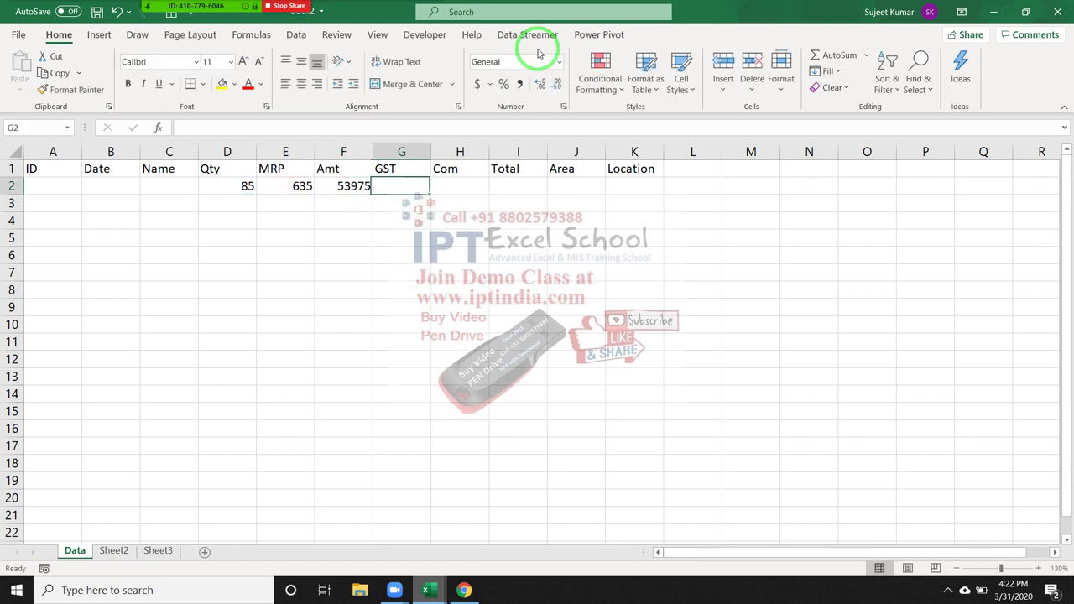
text(=)
key(Left)
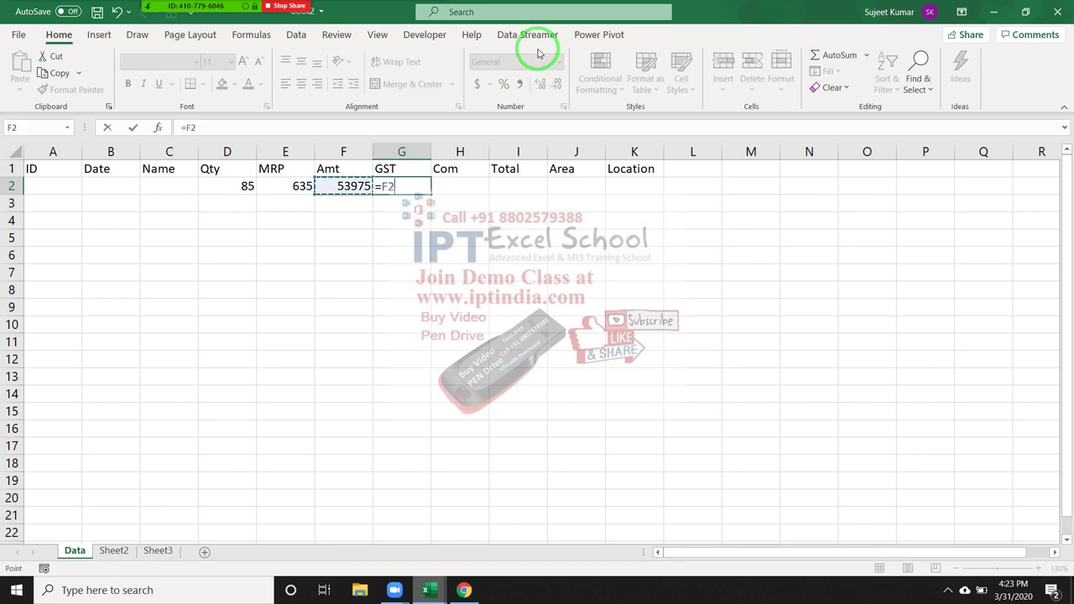
text(*18%)
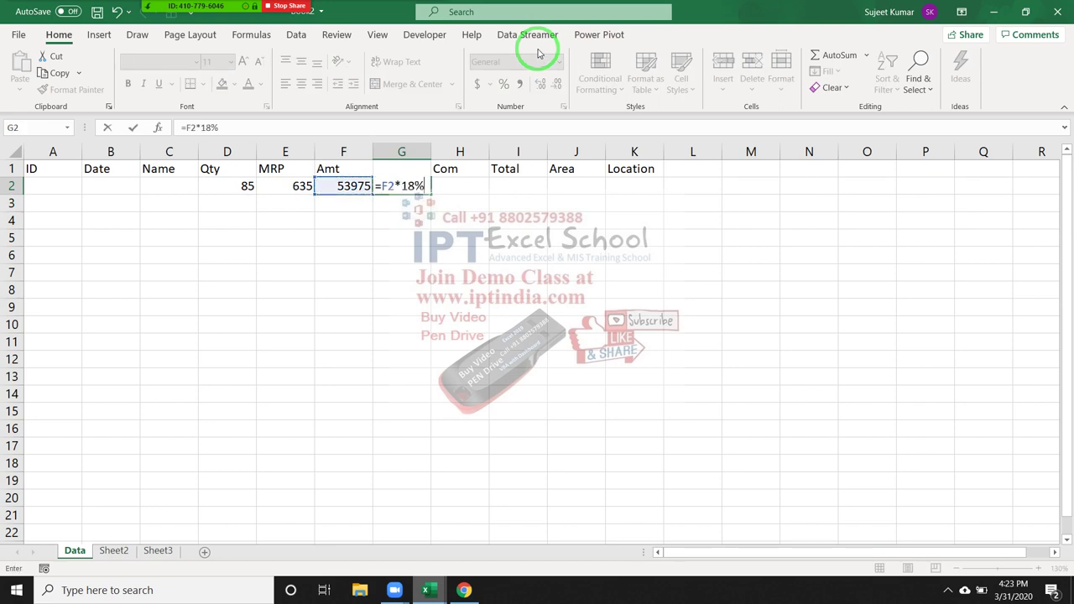
key(Return)
key(Up)
key(Right)
text(=)
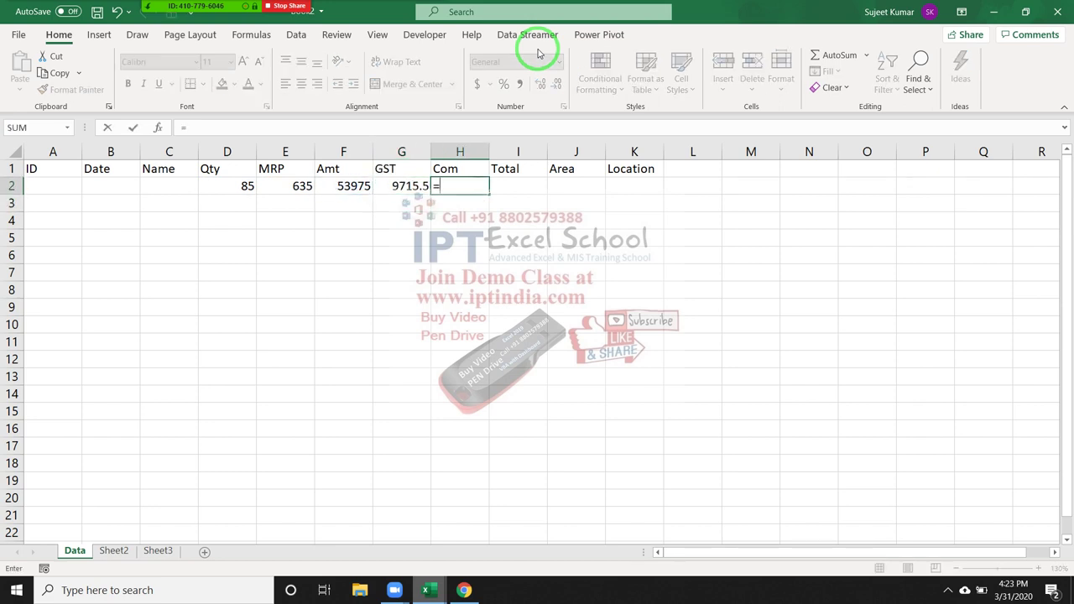
key(Left)
key(Left)
text(*2)
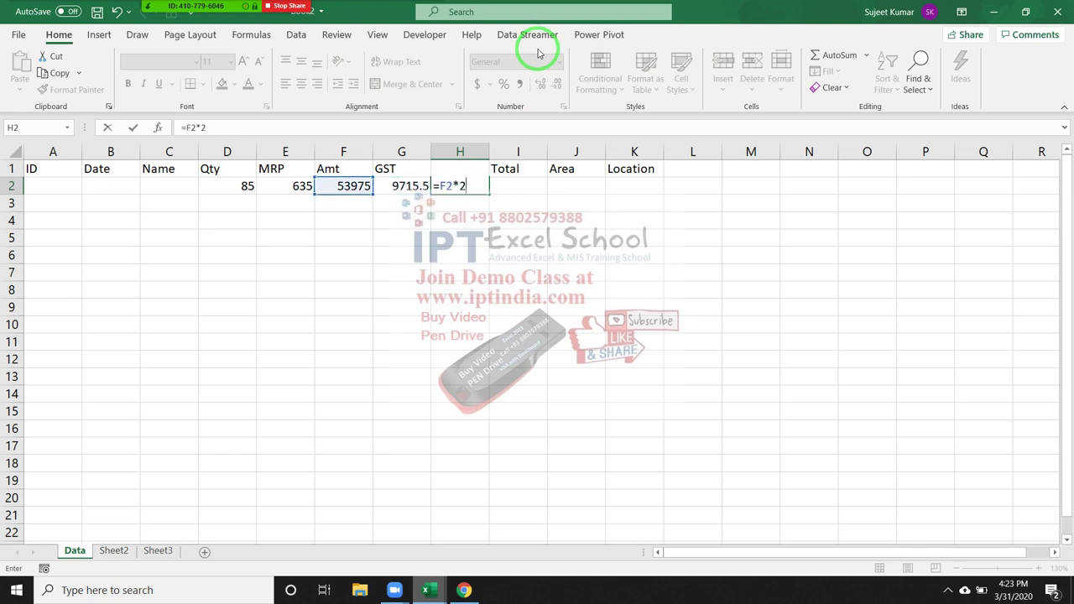
text(%)
key(ctrl+Return)
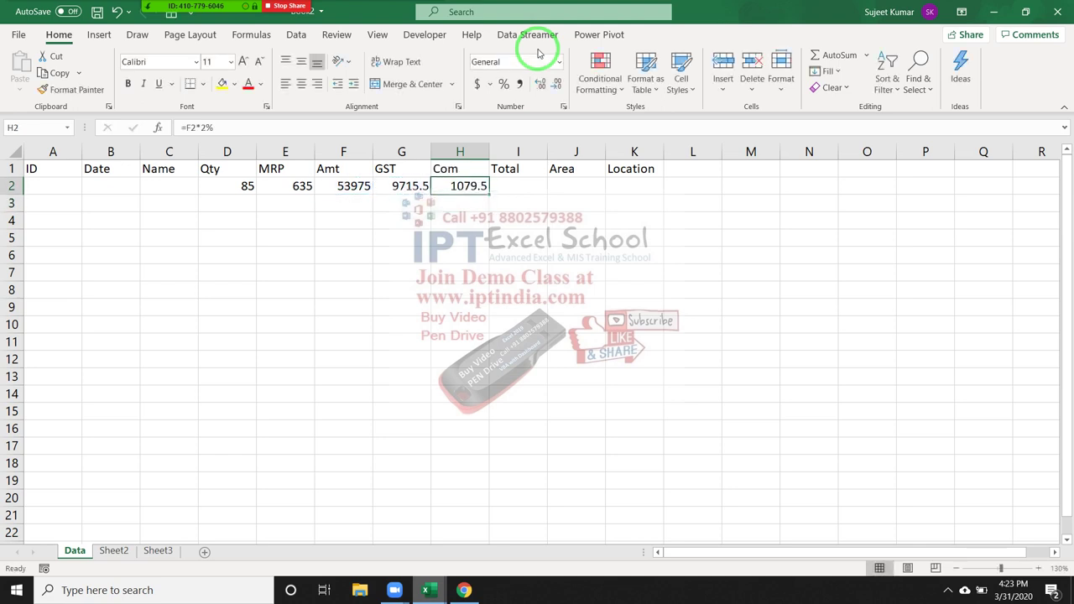
Make Total in I2 a SUM over F2:H2.
key(Right)
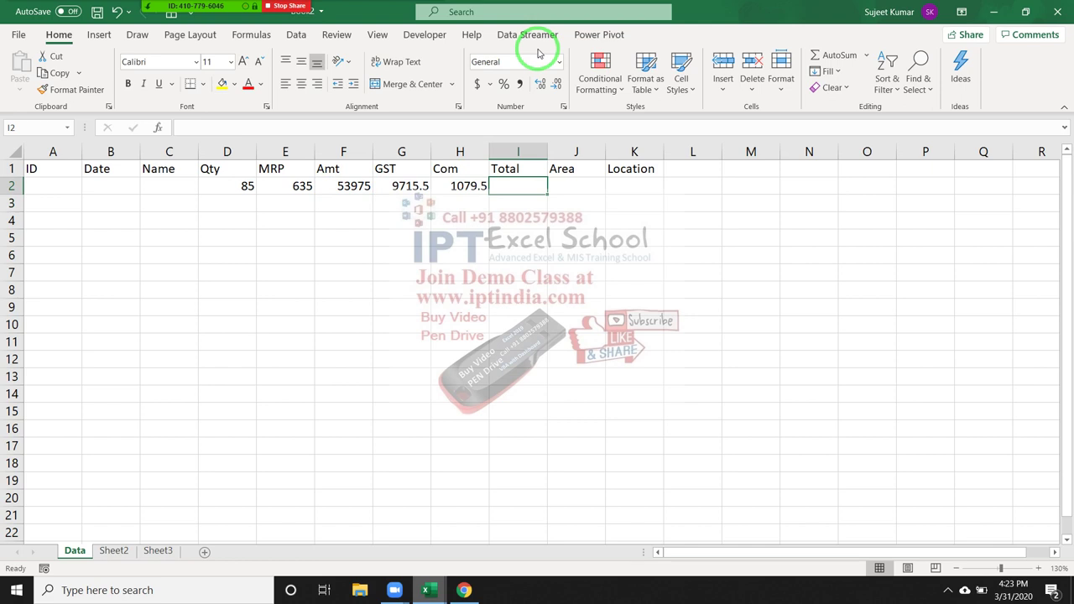
text(=sum)
key(Tab)
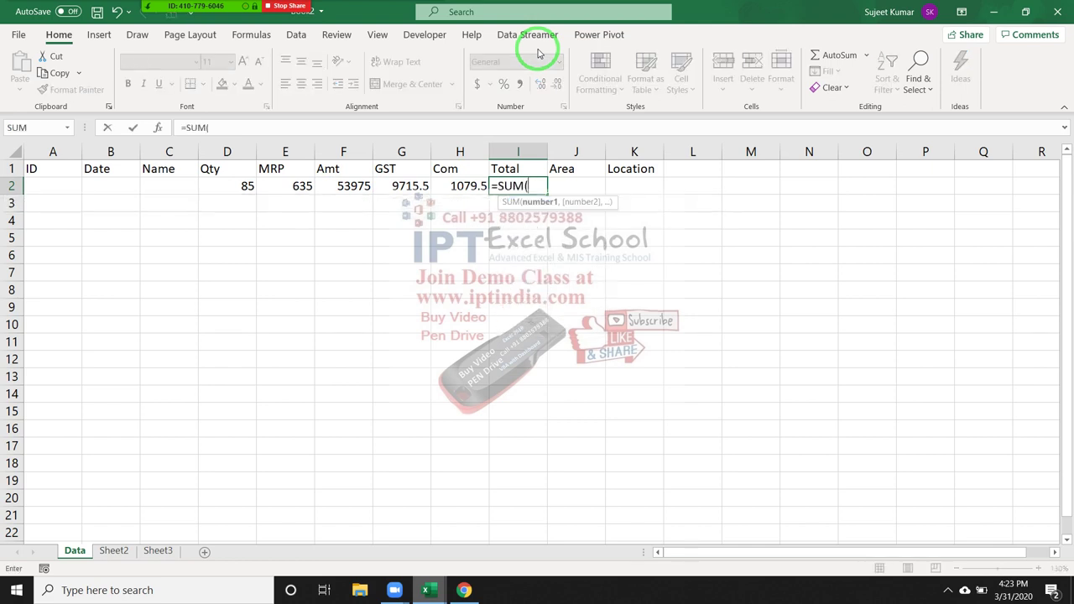
key(Left)
key(Left)
key(Left)
key(Left)
key(Right)
key(shift+Right)
key(shift+Right)
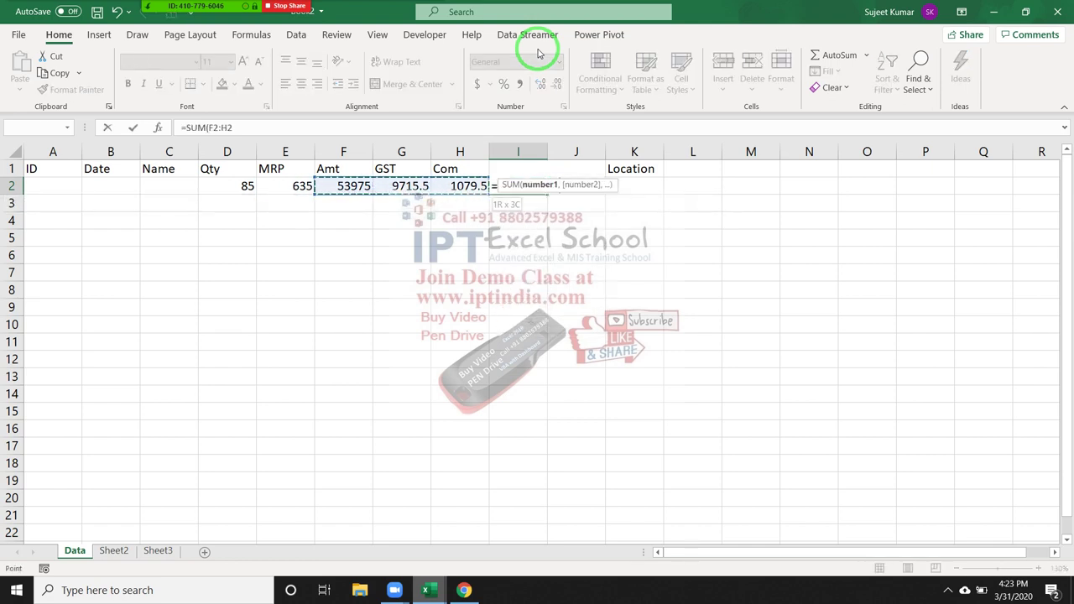
key(ctrl+Return)
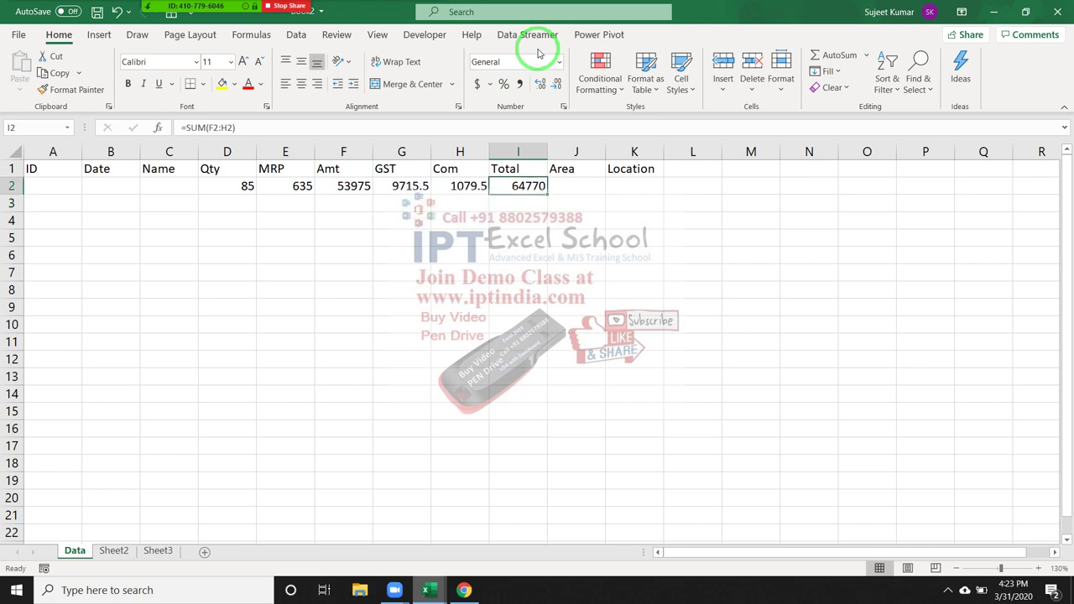
Clear the formulas from F2:I2, leaving only 85 and 635 in row 2.
key(Left)
key(Left)
key(Left)
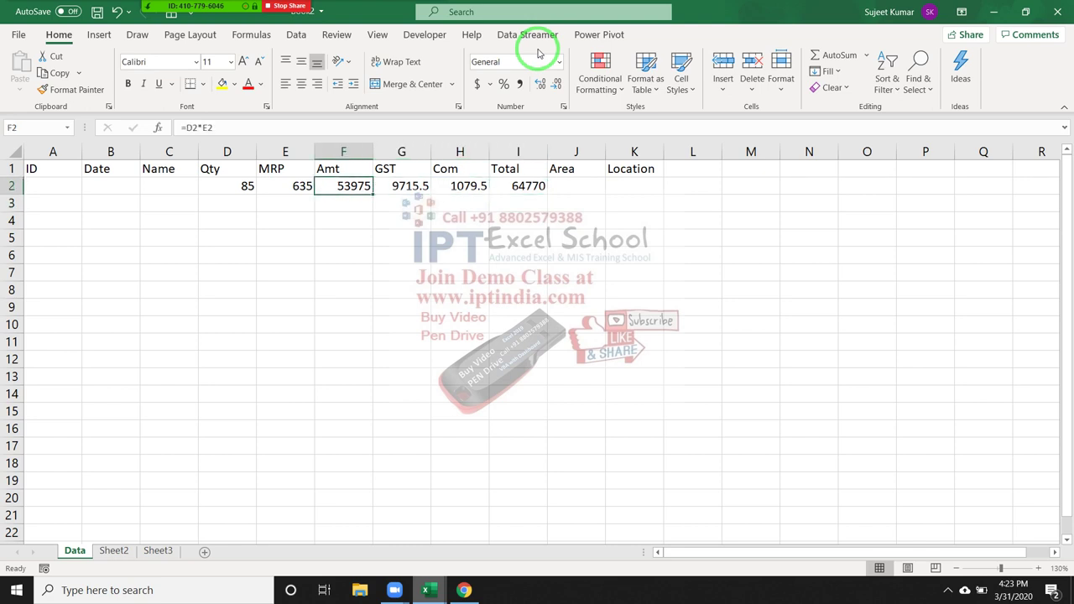
key(Left)
key(Right)
key(shift+Right)
key(shift+Right)
key(shift+Right)
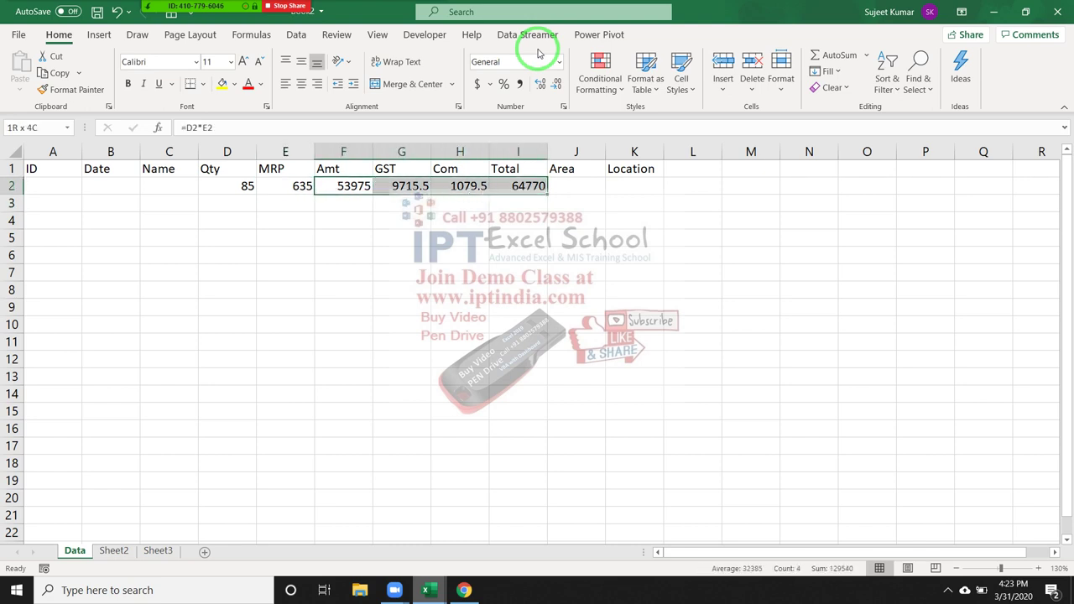
key(Delete)
key(Right)
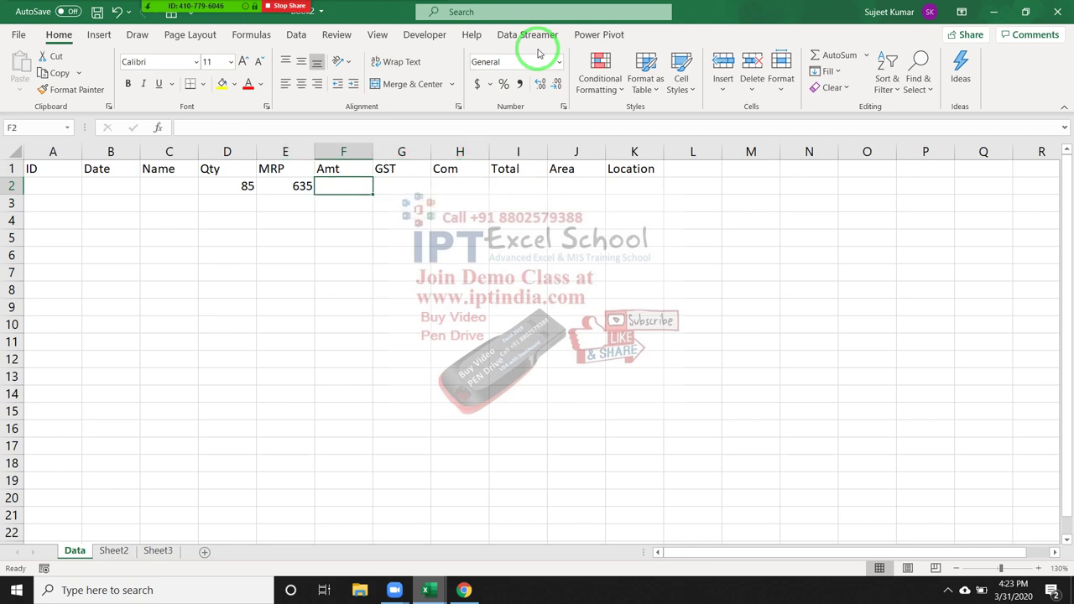
Enter =D2*E2 in F2 so Amt shows 53975.
text(=)
click(216, 188)
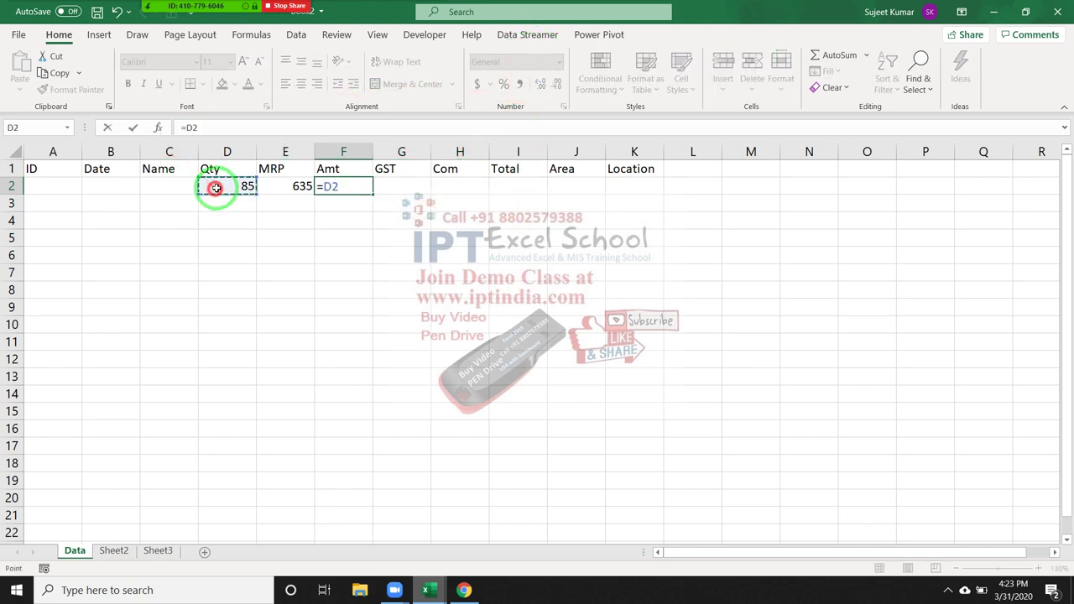
text(*)
click(273, 186)
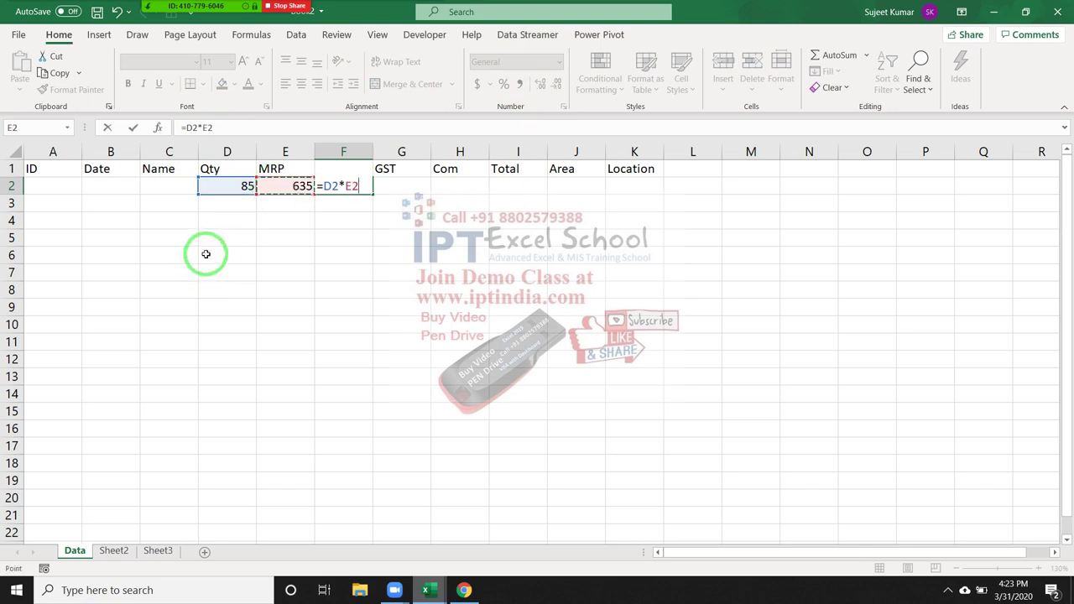
key(Return)
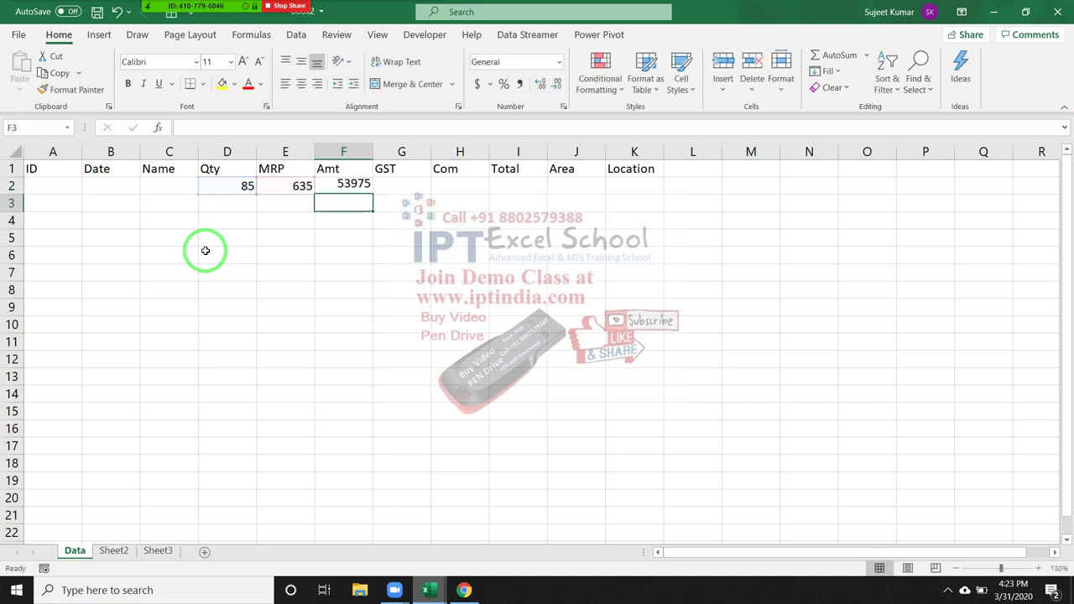
Enter =F2*18% in G2 for GST and =F2*2% in H2 for Com.
click(392, 180)
text(=)
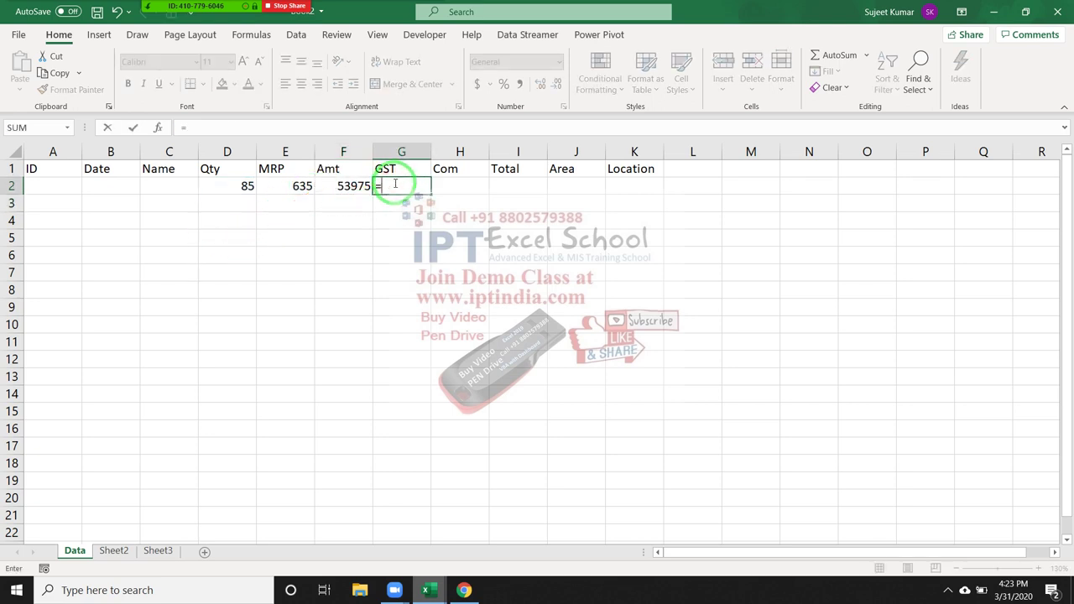
click(351, 186)
text(*)
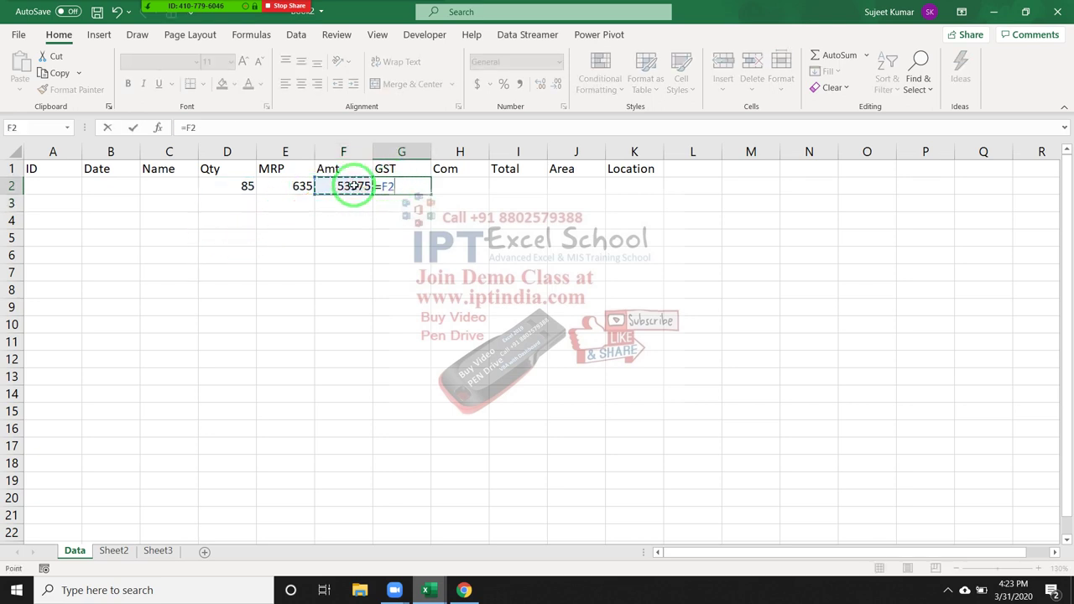
text(18%)
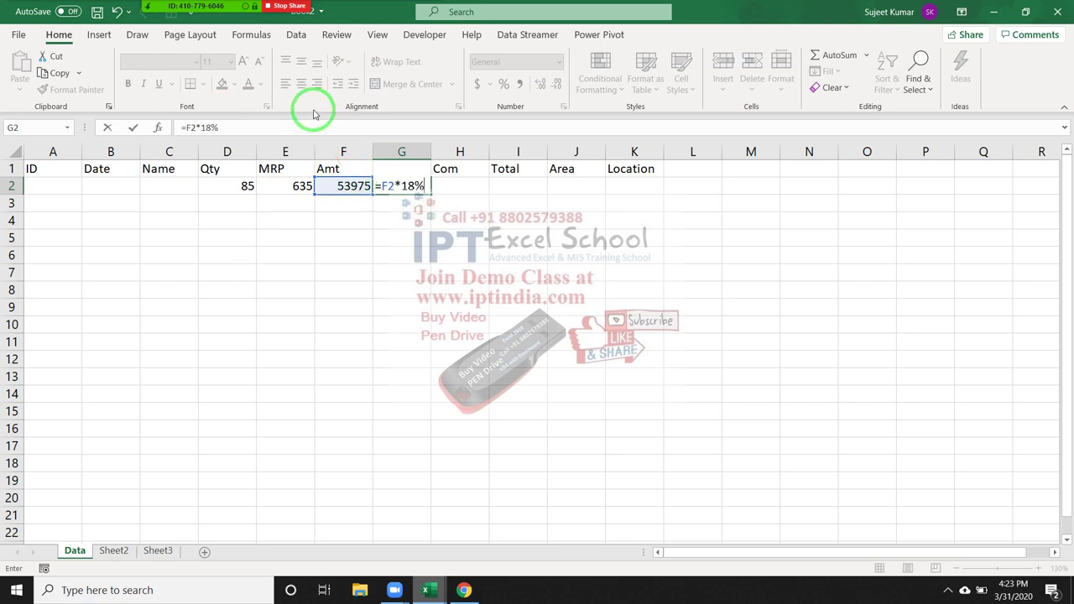
key(Return)
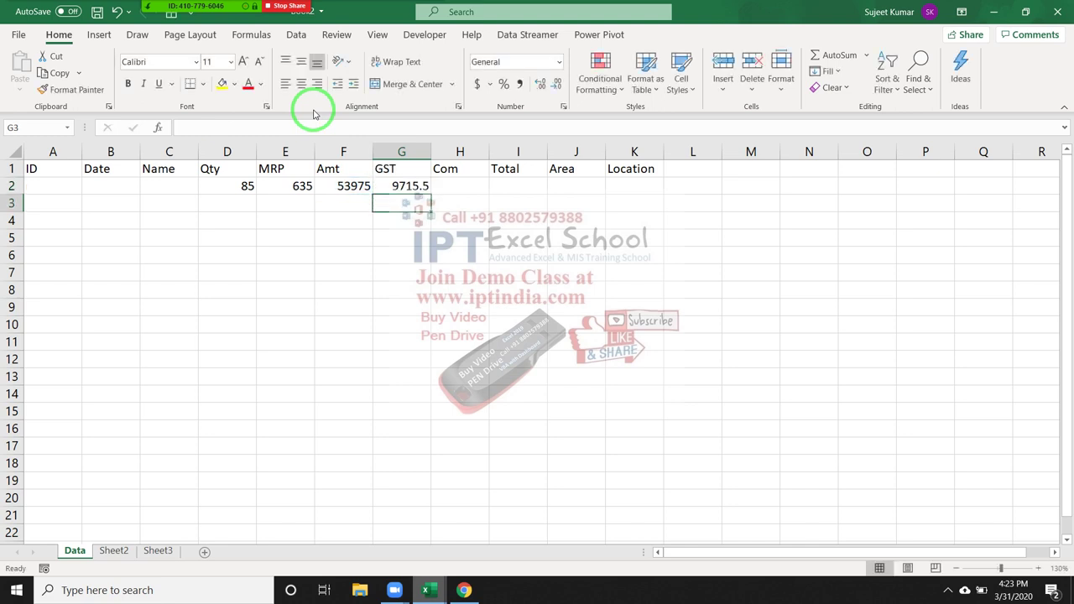
click(464, 185)
text(=)
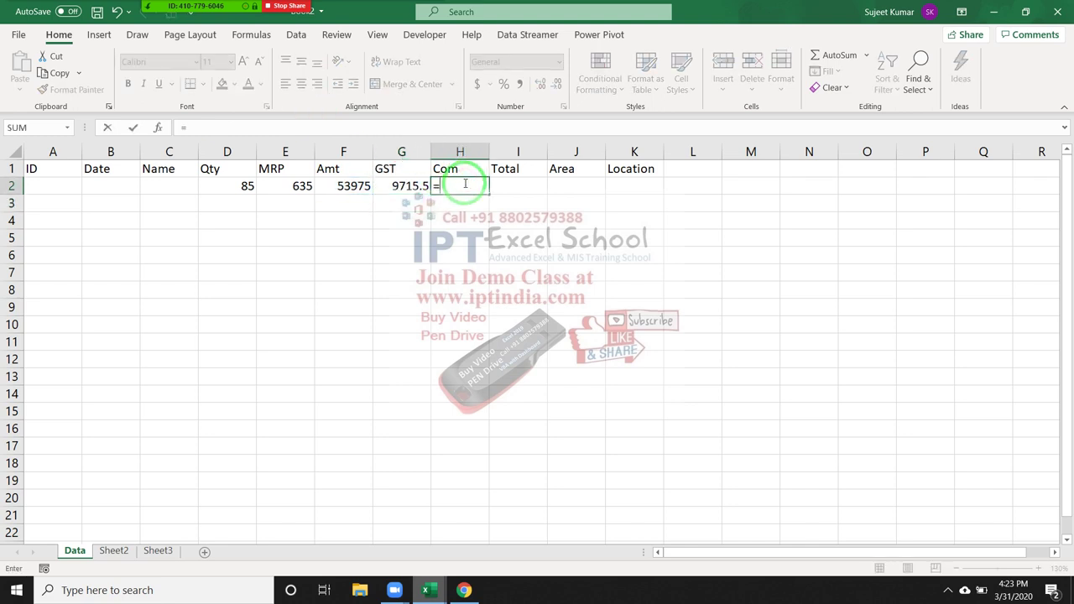
click(355, 186)
text(*)
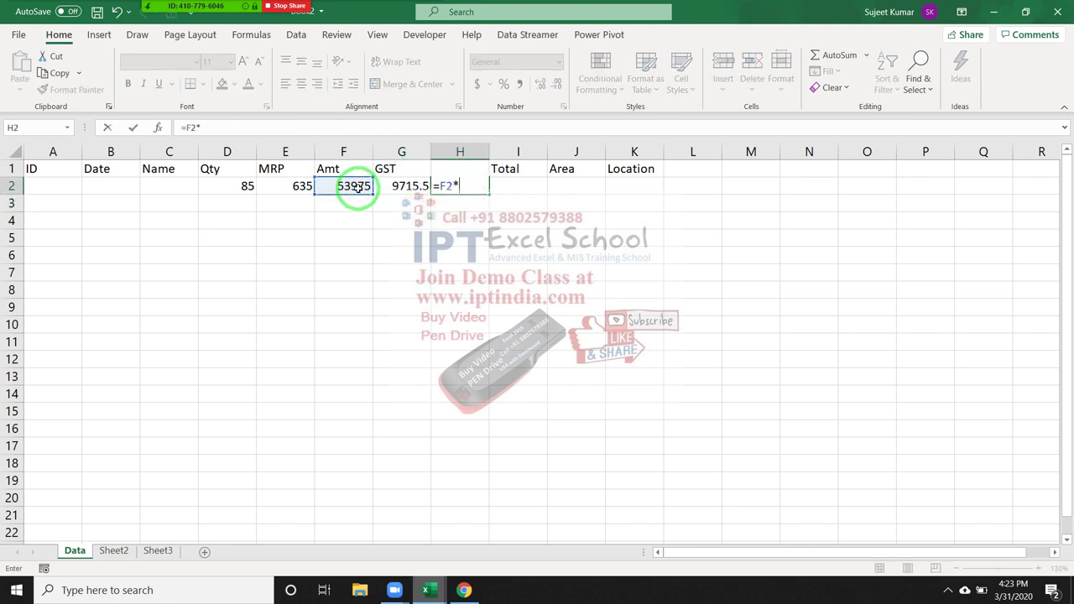
text(2%)
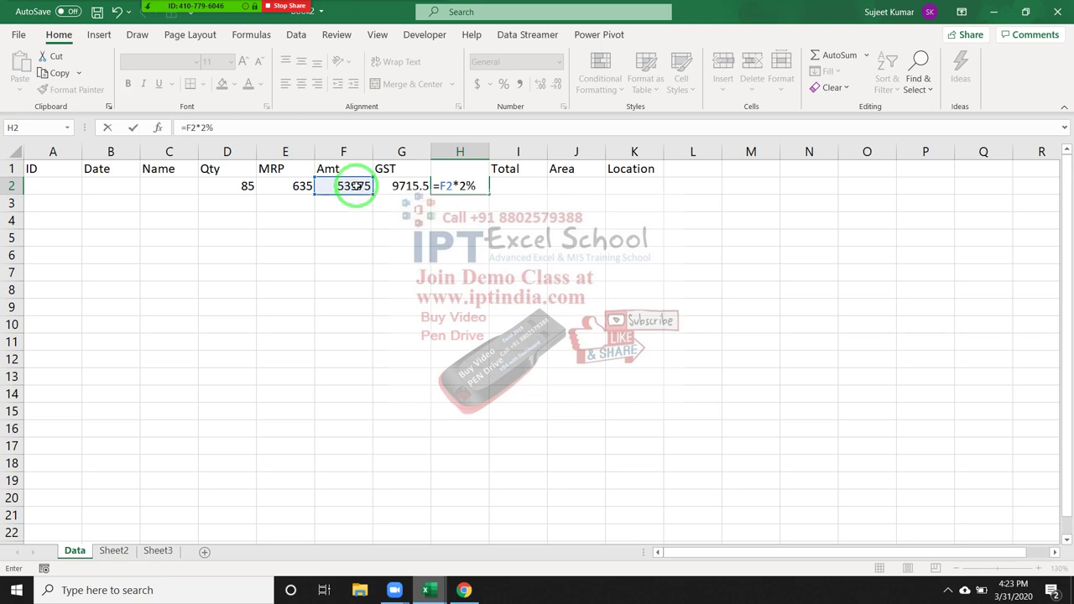
key(Return)
Set I2 to =SUM(F2:H2), replacing an initial F2+G2+H2 sum, giving 64770.
click(518, 183)
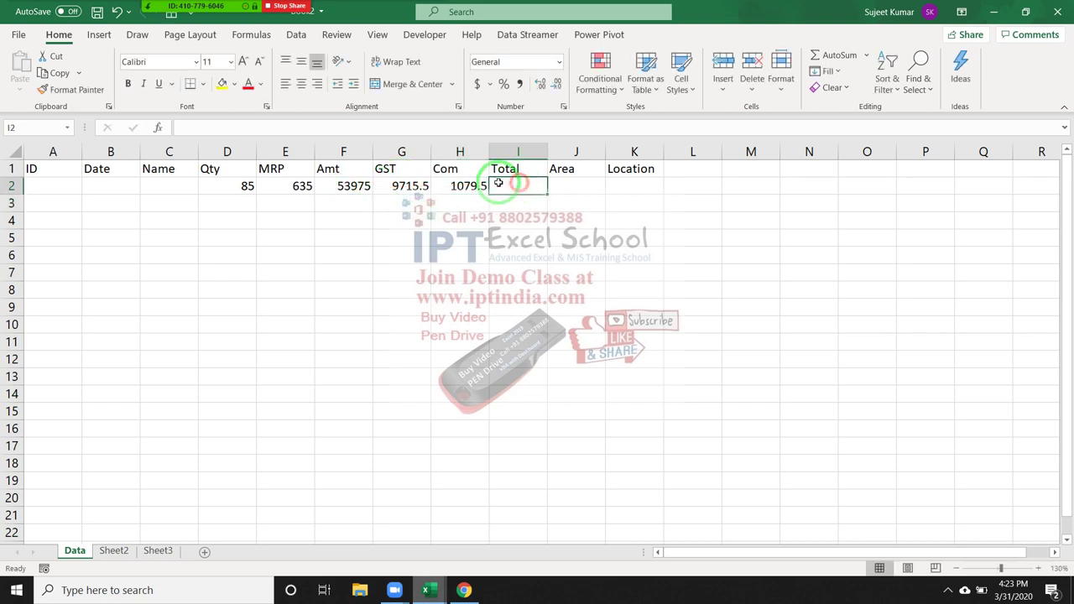
text(=)
click(328, 187)
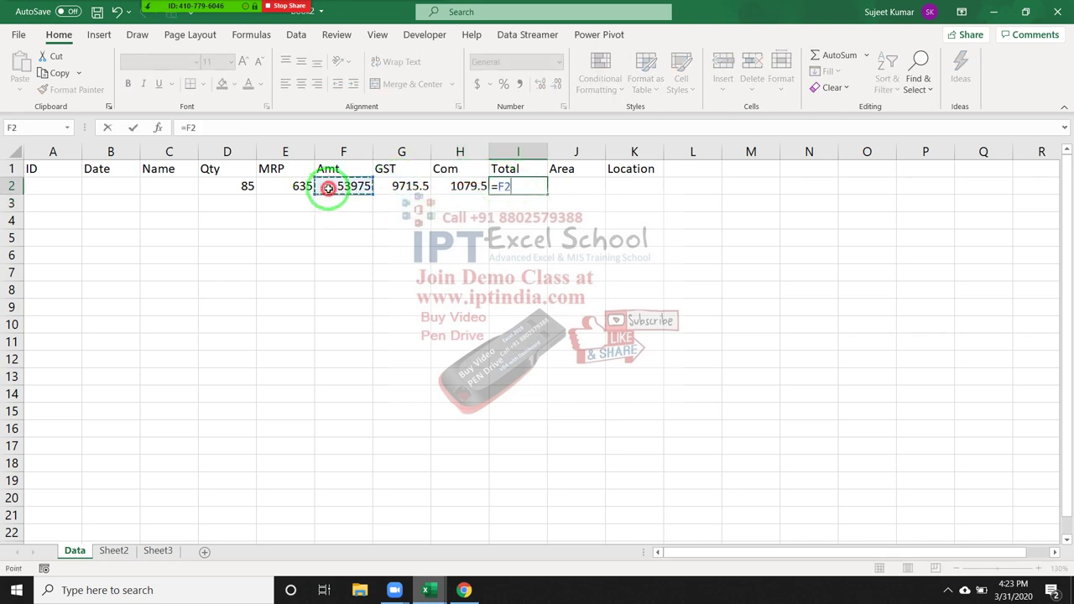
text(+)
click(414, 186)
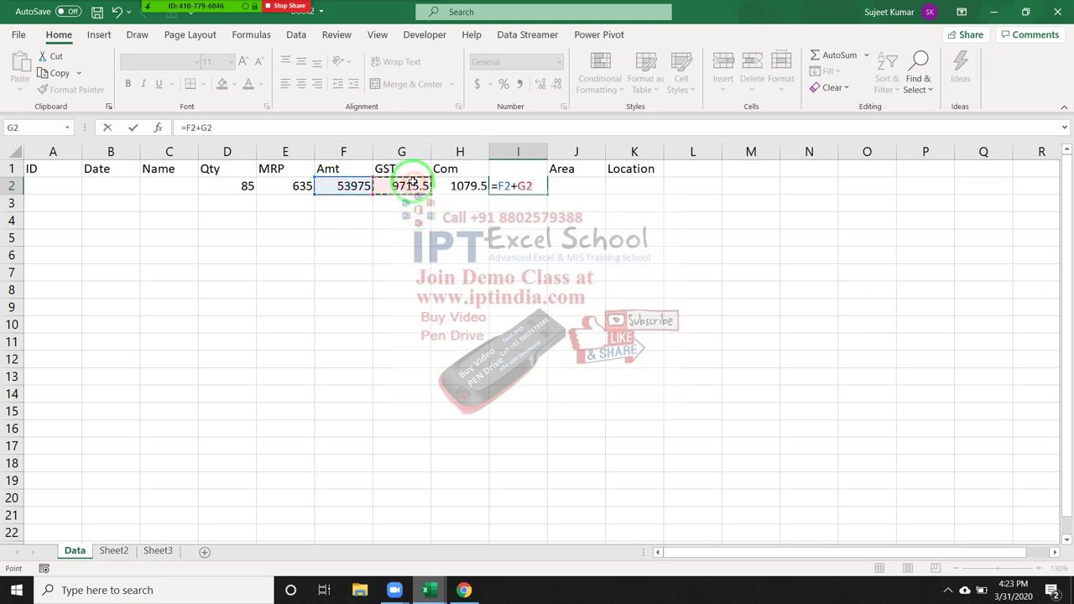
text(+)
click(467, 185)
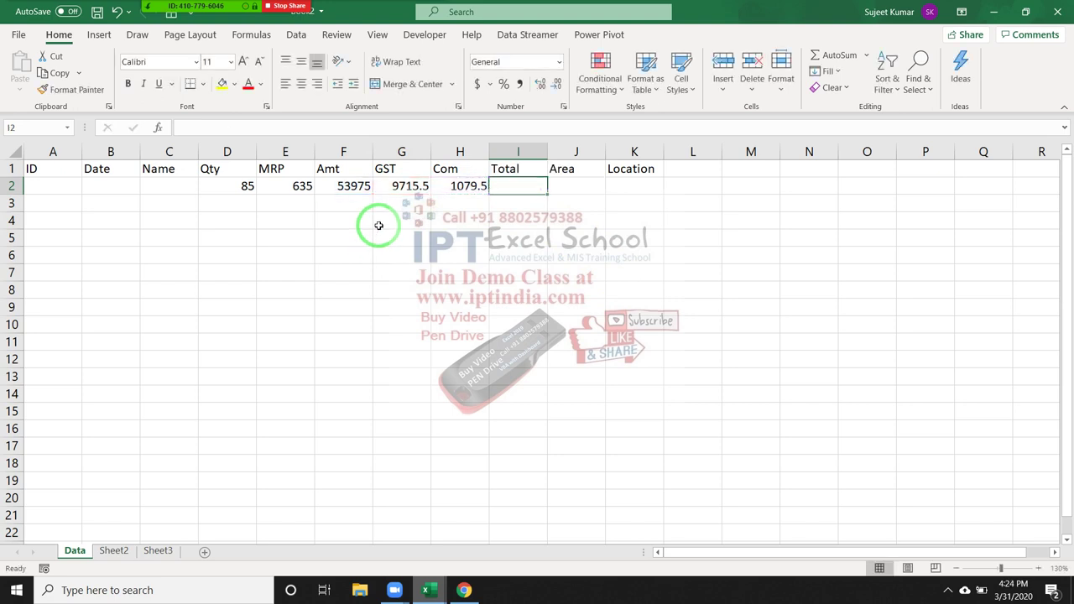
text(=)
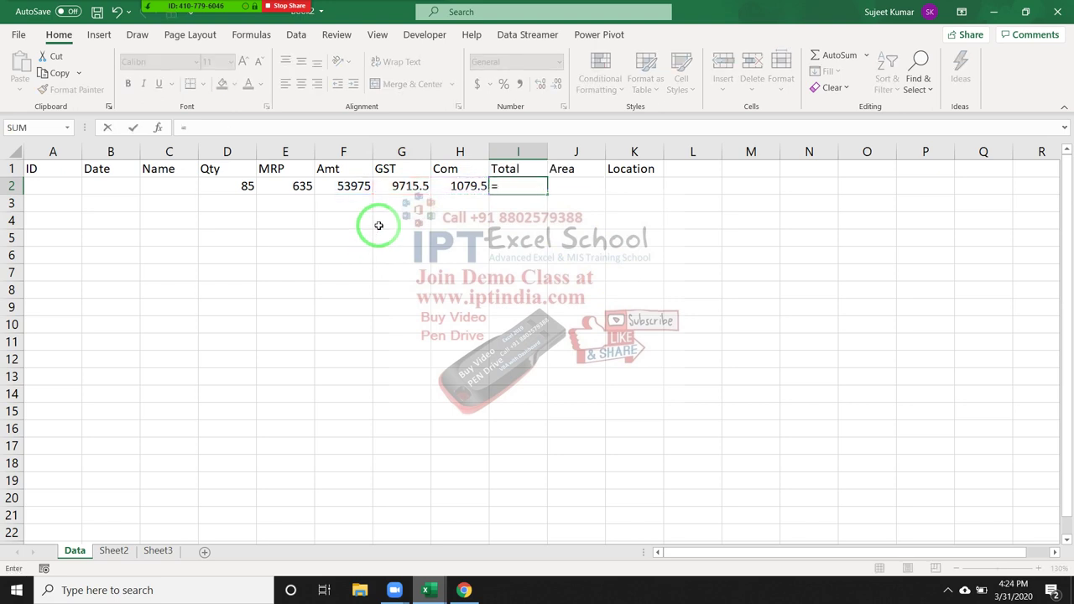
text(sum)
key(Tab)
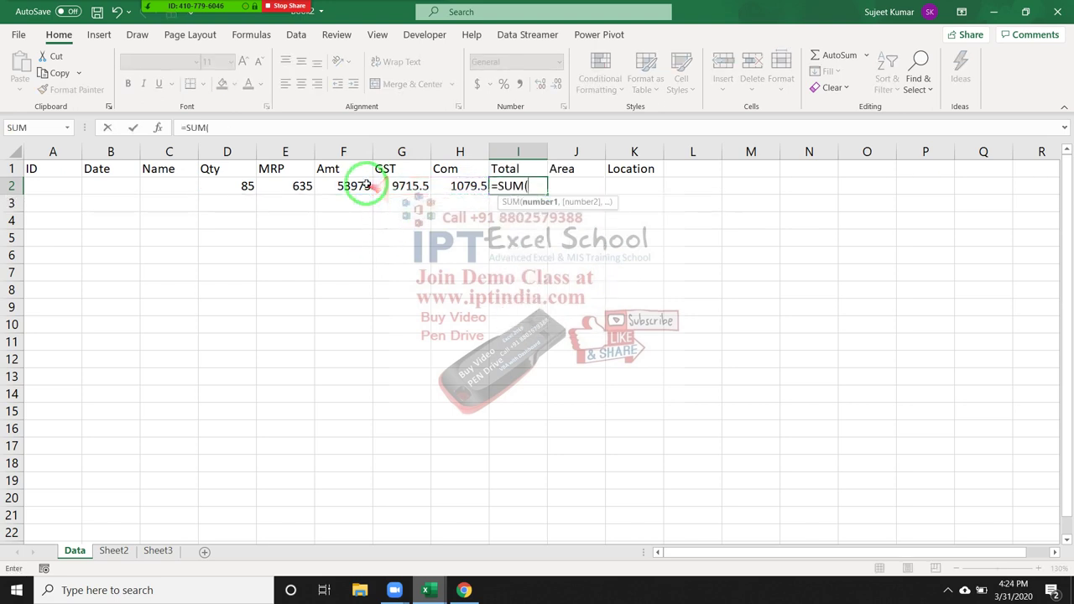
drag(357, 186, 436, 188)
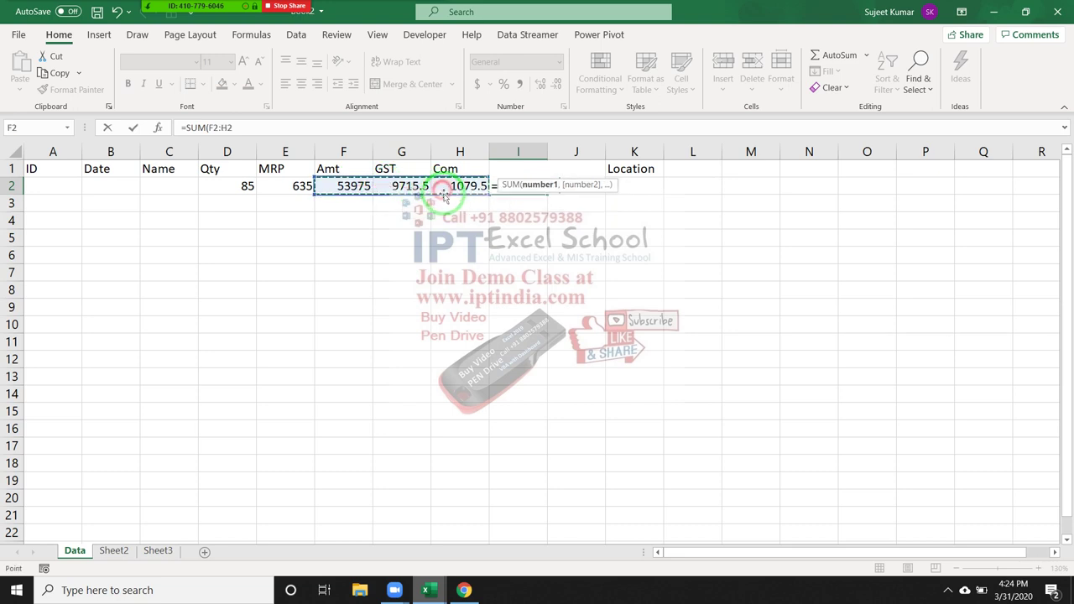
key(Return)
text(Total)
click(541, 183)
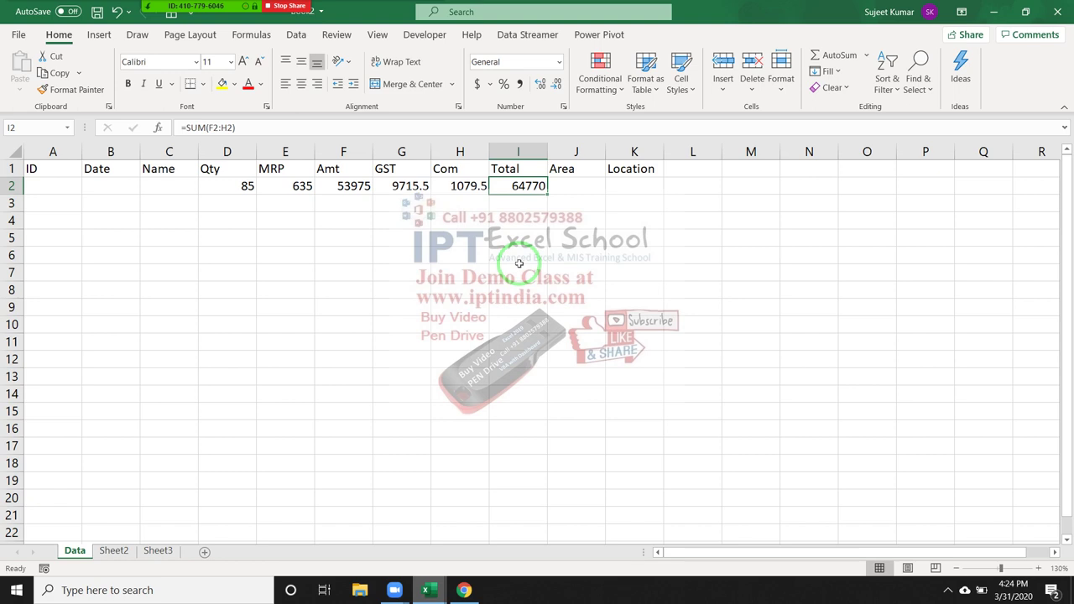
text(=su)
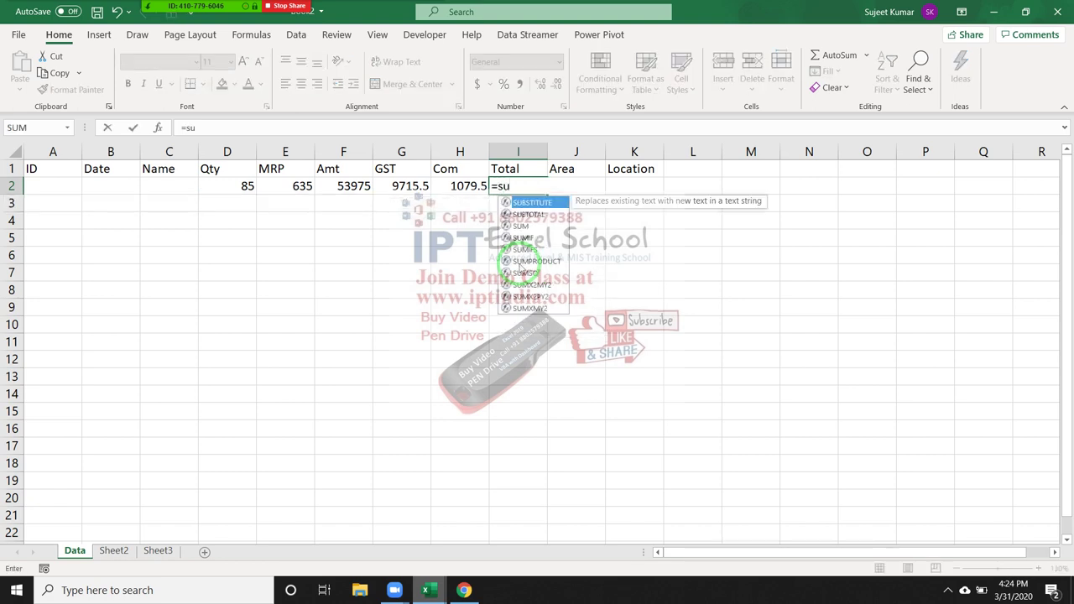
text(m)
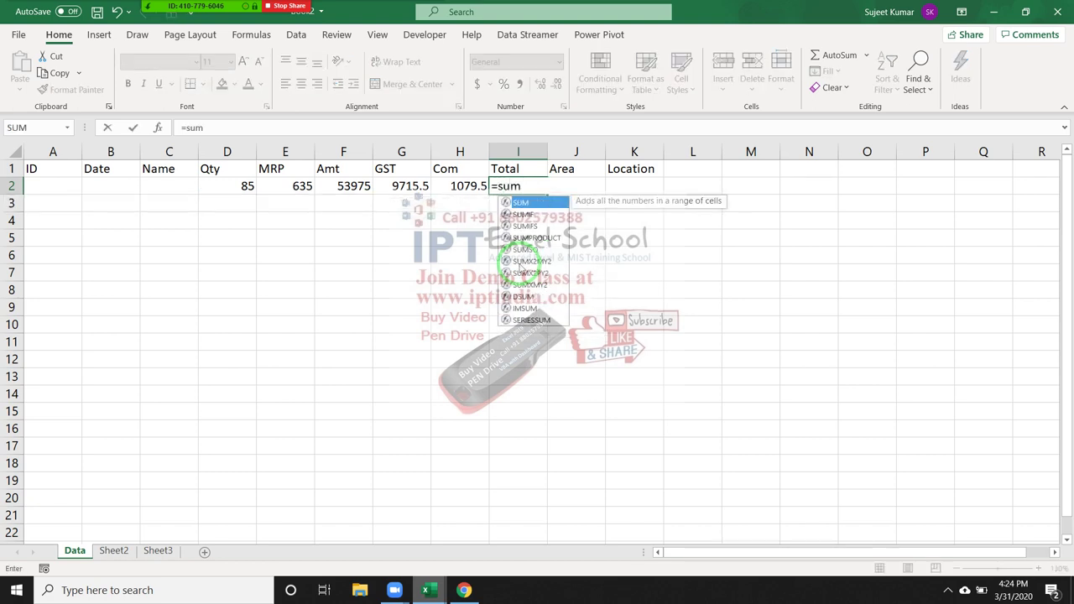
key(Tab)
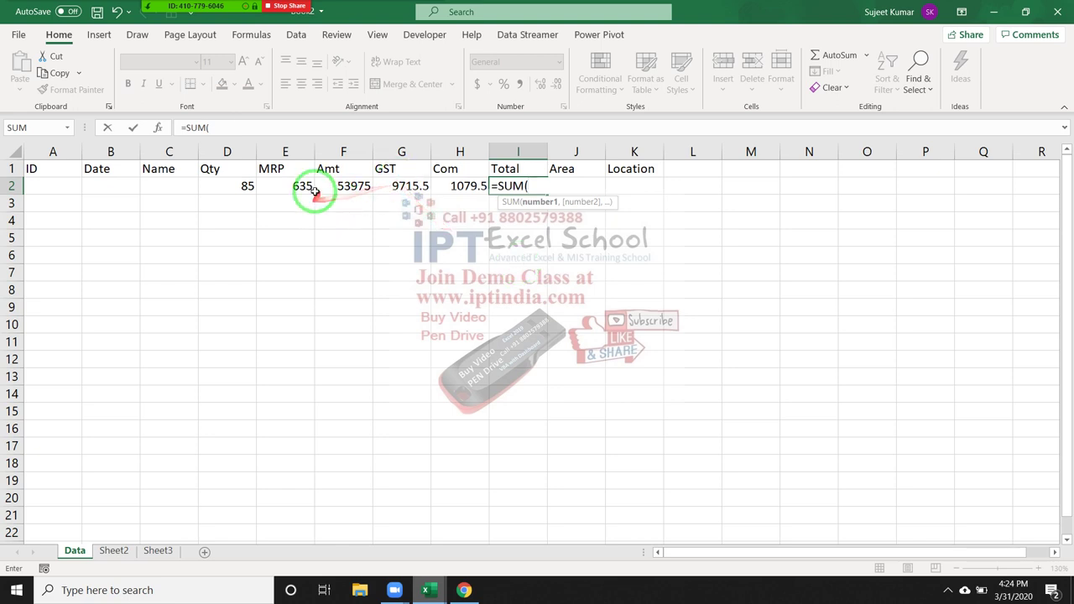
drag(321, 187, 414, 186)
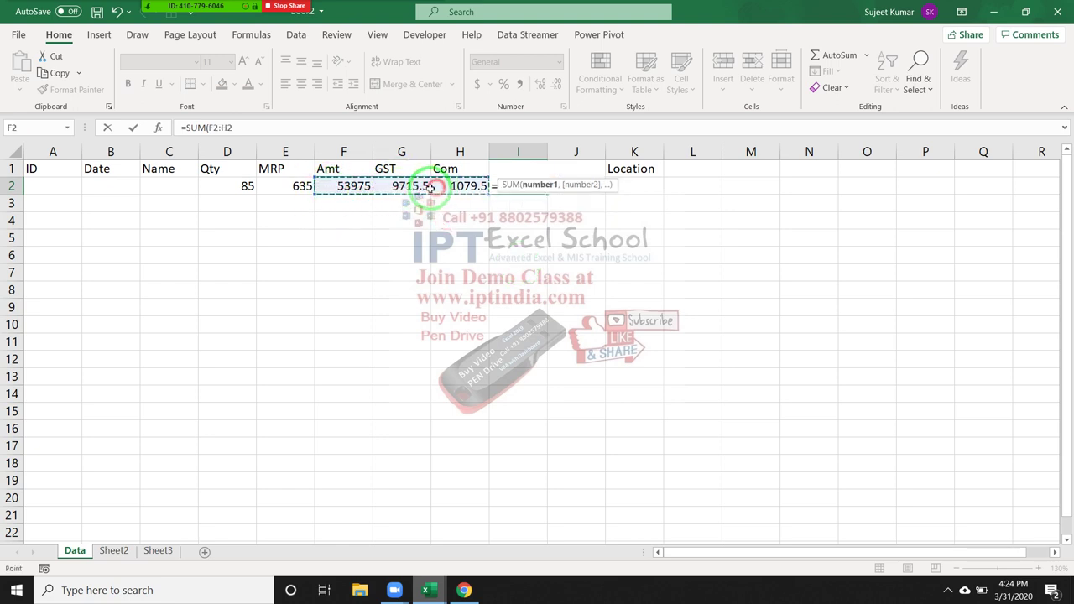
text())
key(Return)
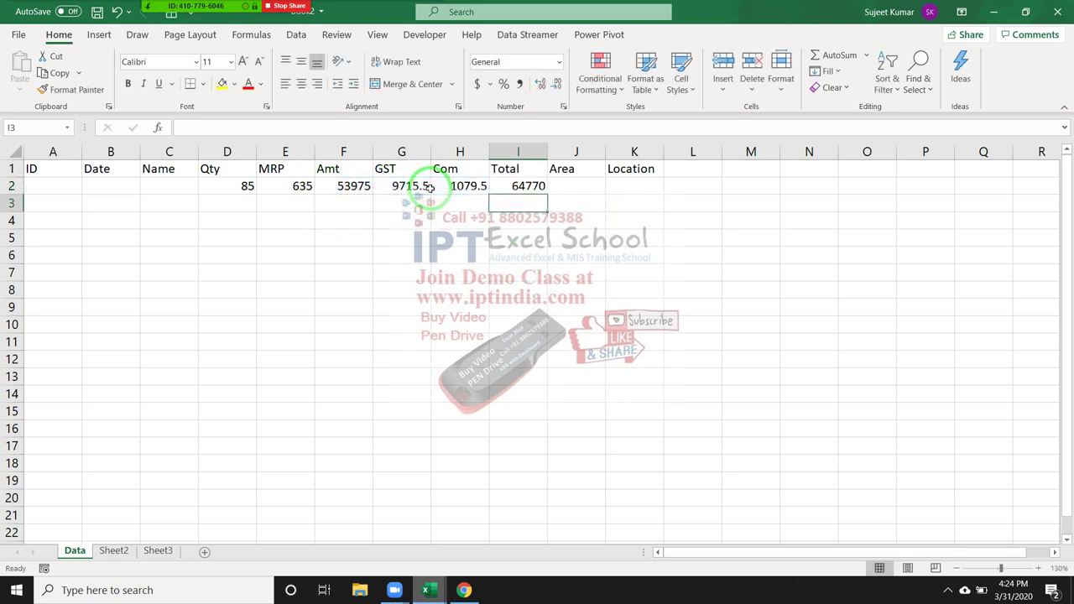
double_click(516, 185)
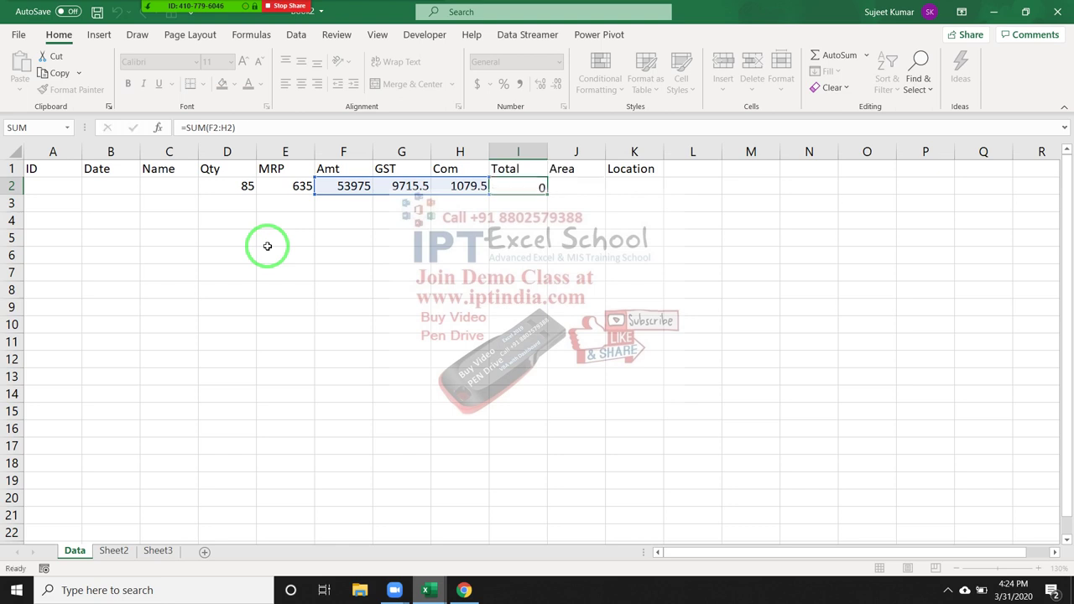
key(Return)
key(Up)
key(Right)
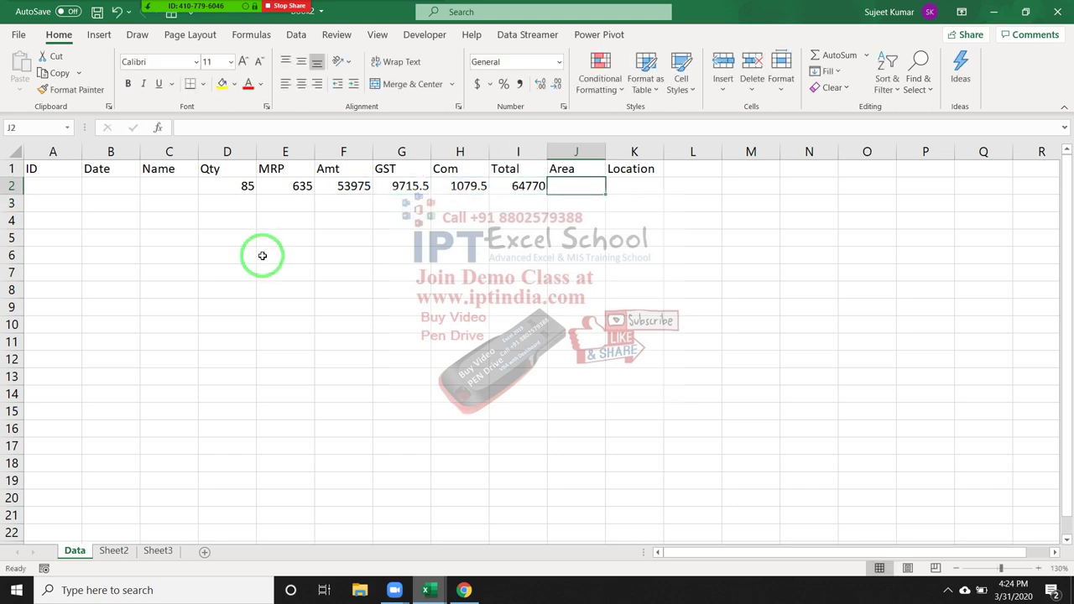
Copy the F2:I2 formulas and paste them into F3:I21.
mouse_move(261, 254)
mouse_down()
mouse_move(295, 254)
mouse_move(139, 192)
mouse_move(212, 198)
mouse_up()
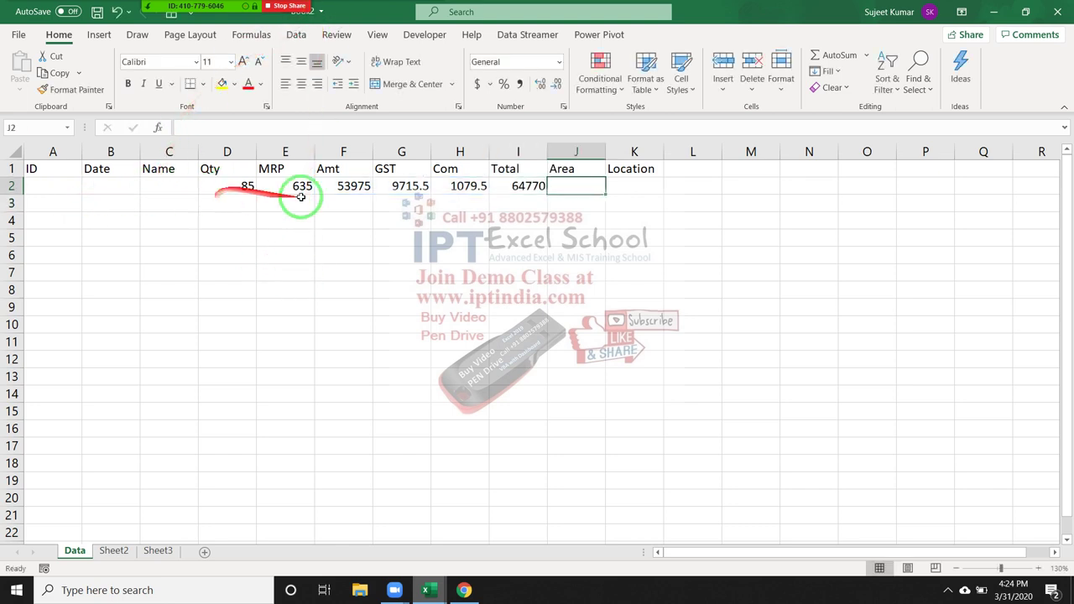
drag(353, 188, 503, 190)
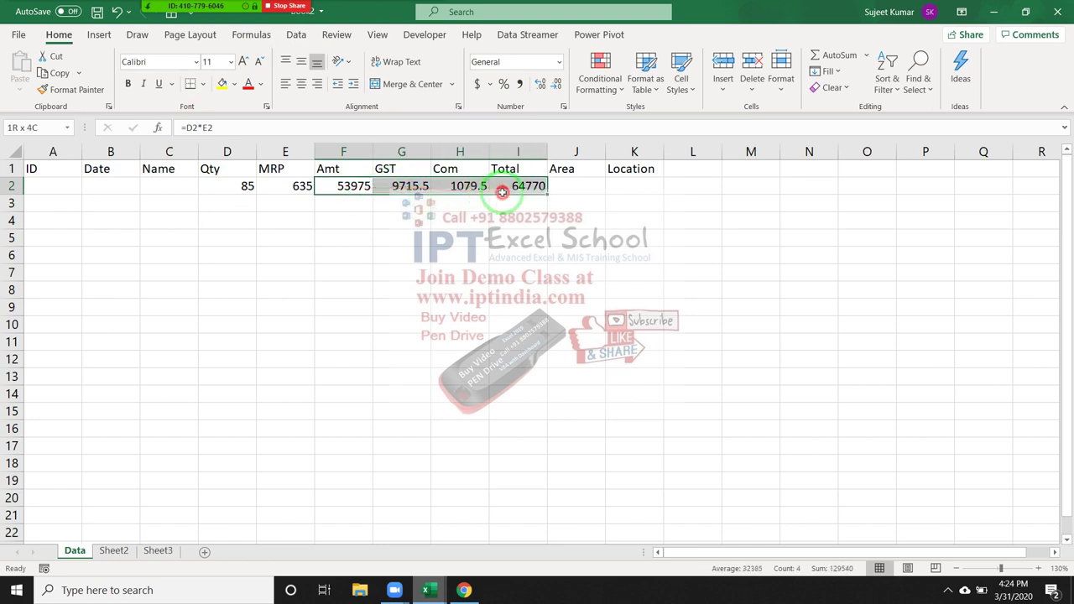
key(ctrl+c)
drag(326, 193, 336, 204)
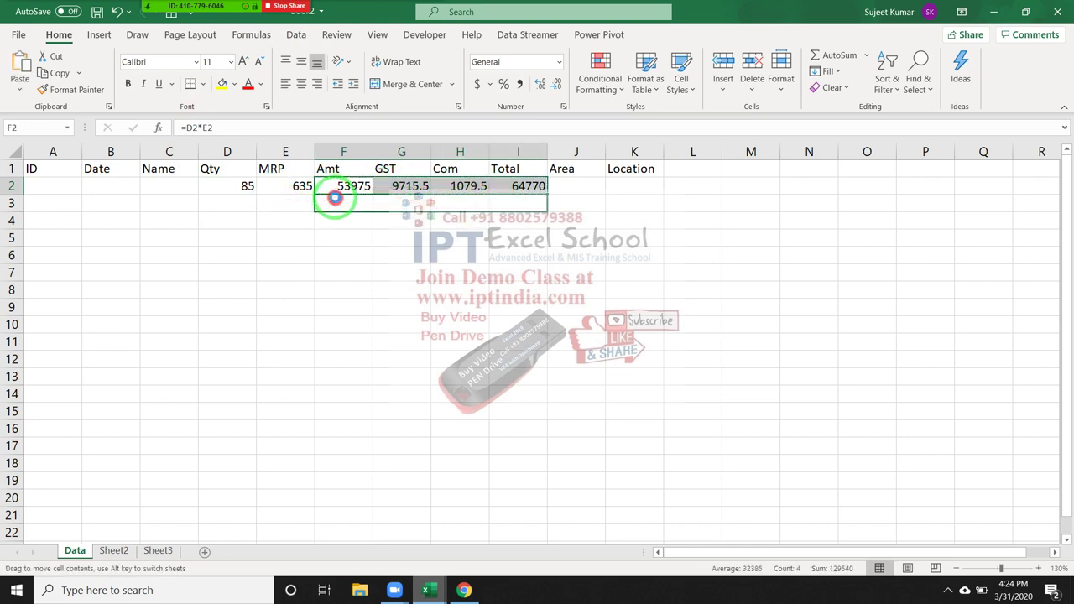
key(ctrl+z)
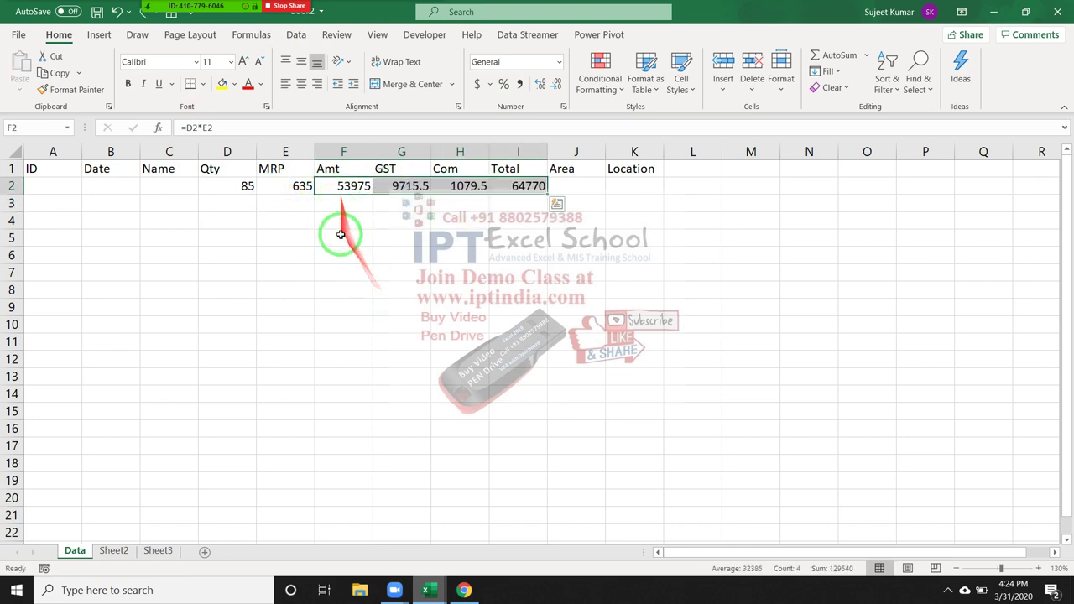
drag(344, 188, 514, 184)
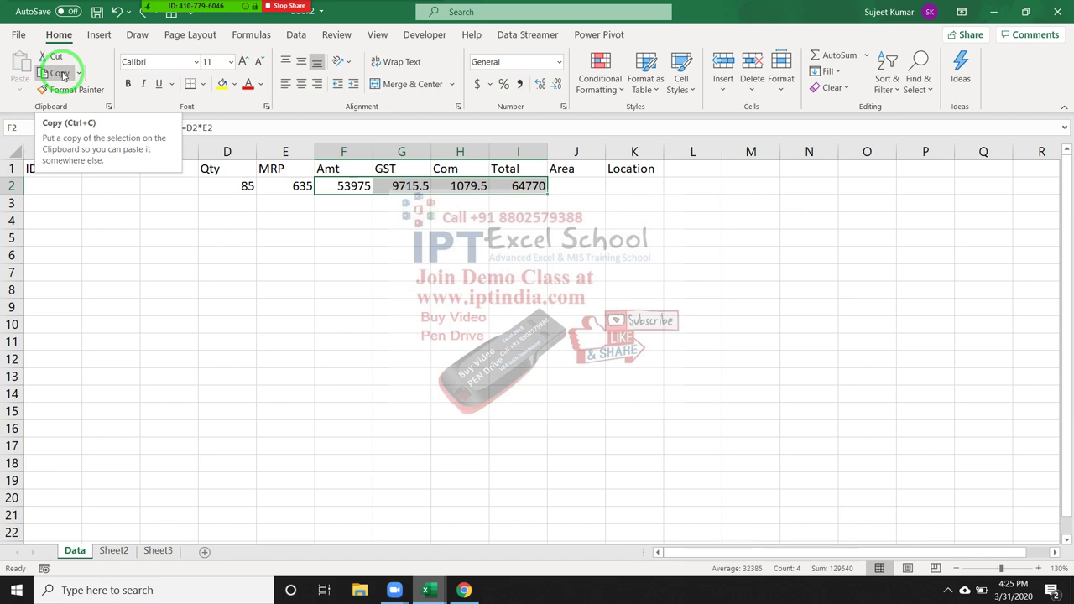
click(58, 74)
drag(349, 208, 513, 515)
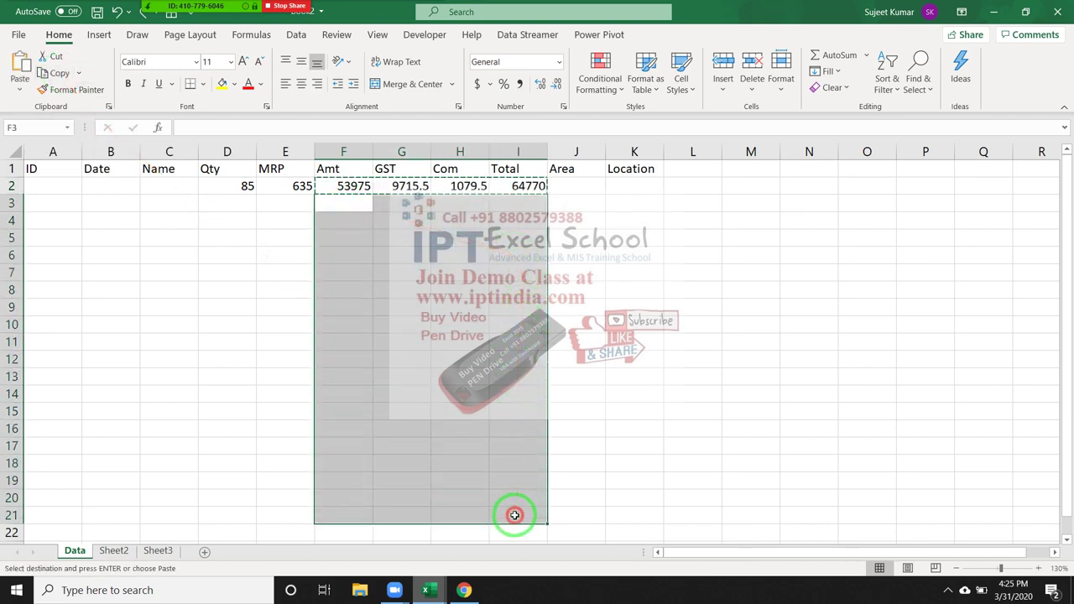
click(20, 65)
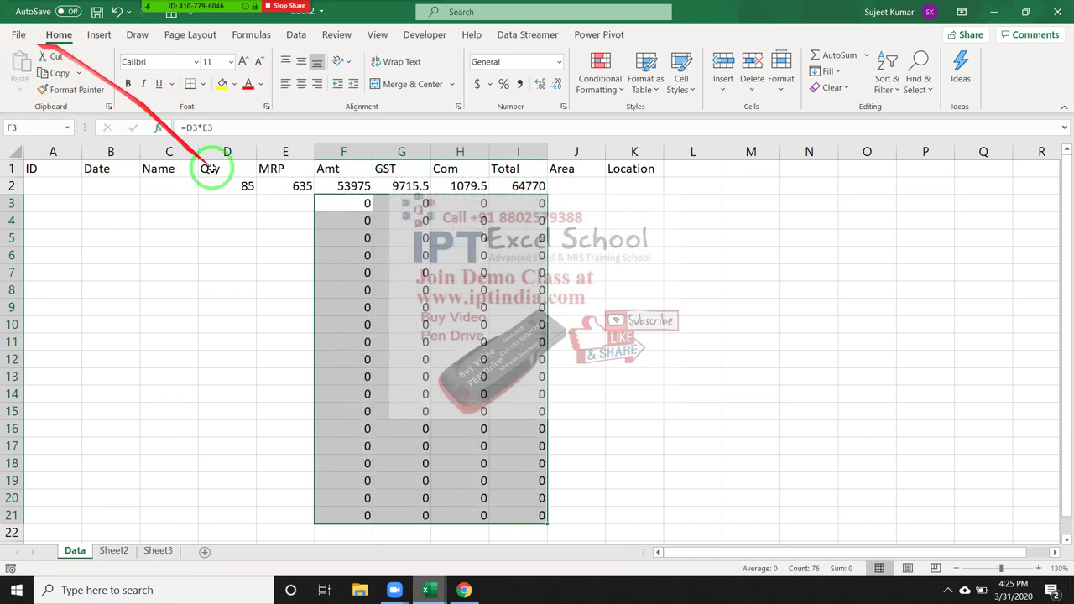
click(243, 183)
Clear the sample Qty and MRP, then enter ID 1 and date 3/31/2020 in row 2.
drag(243, 183, 268, 184)
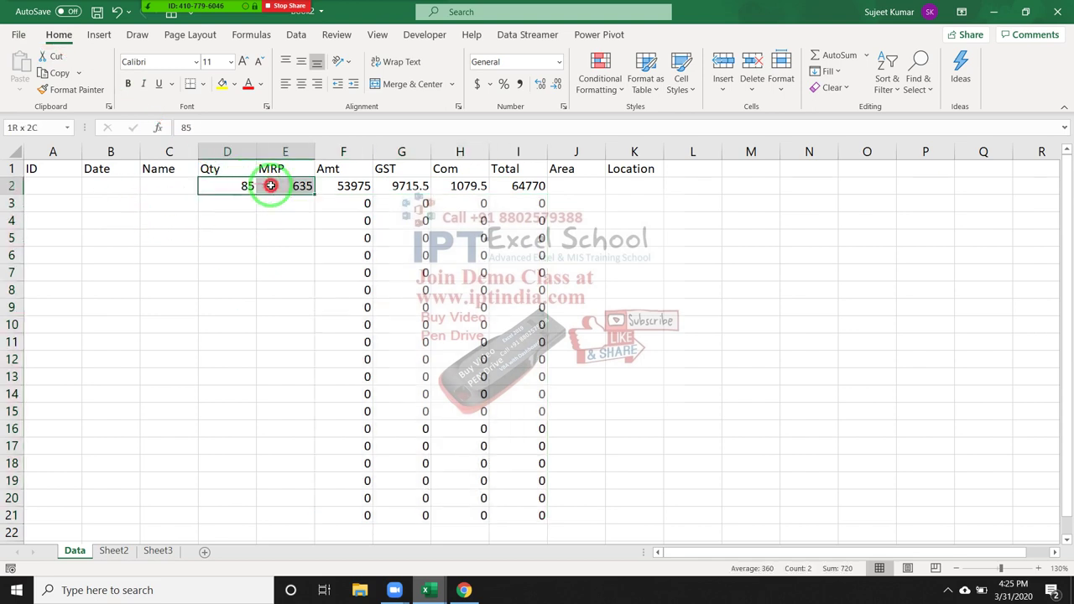
key(Delete)
key(Left)
key(Left)
key(Left)
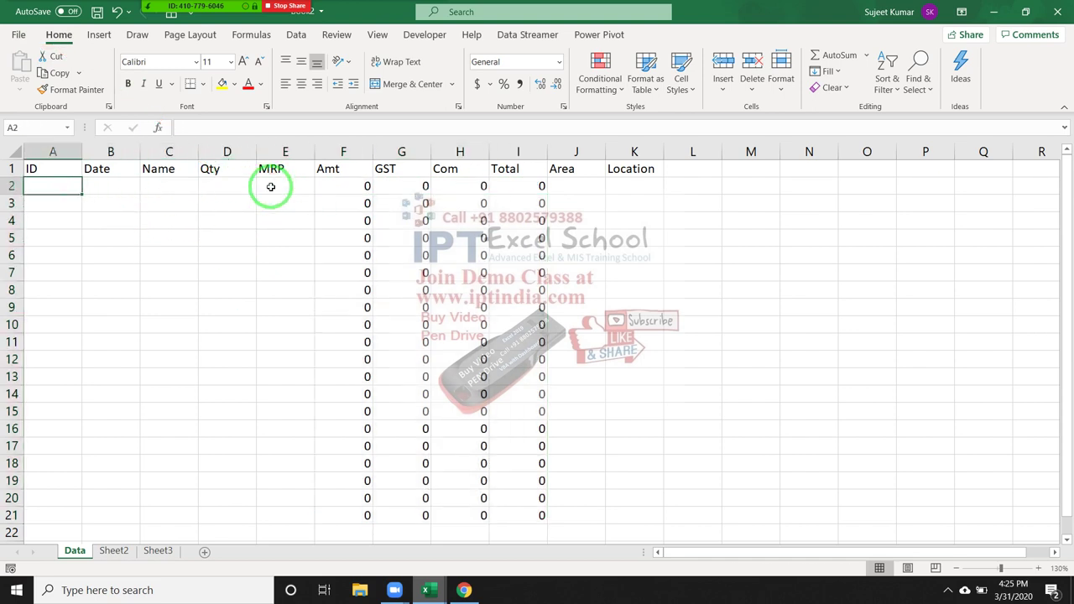
text(i)
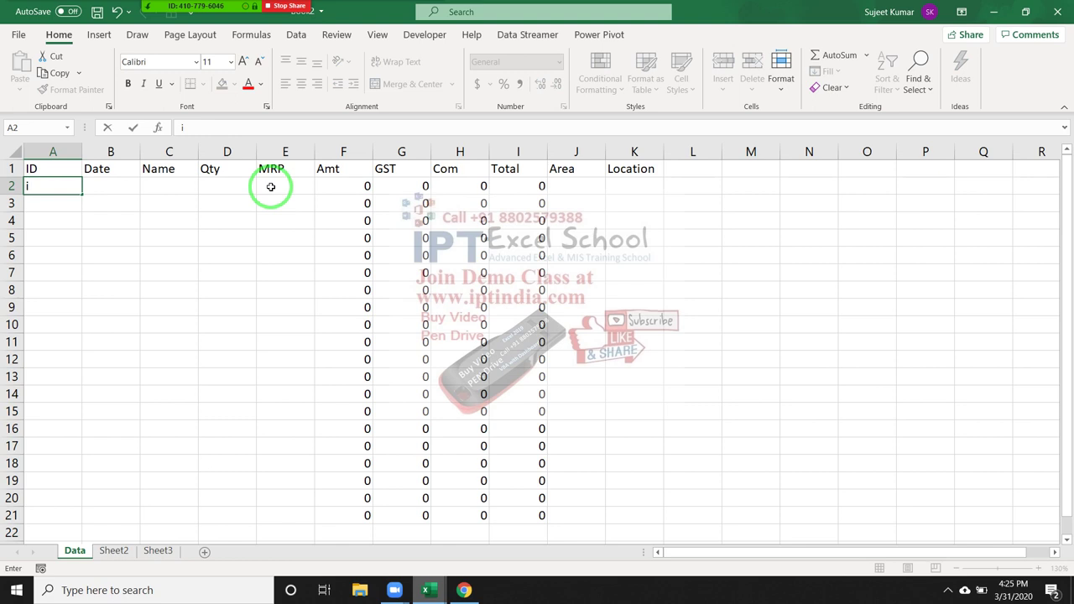
key(BackSpace)
text(1)
key(Tab)
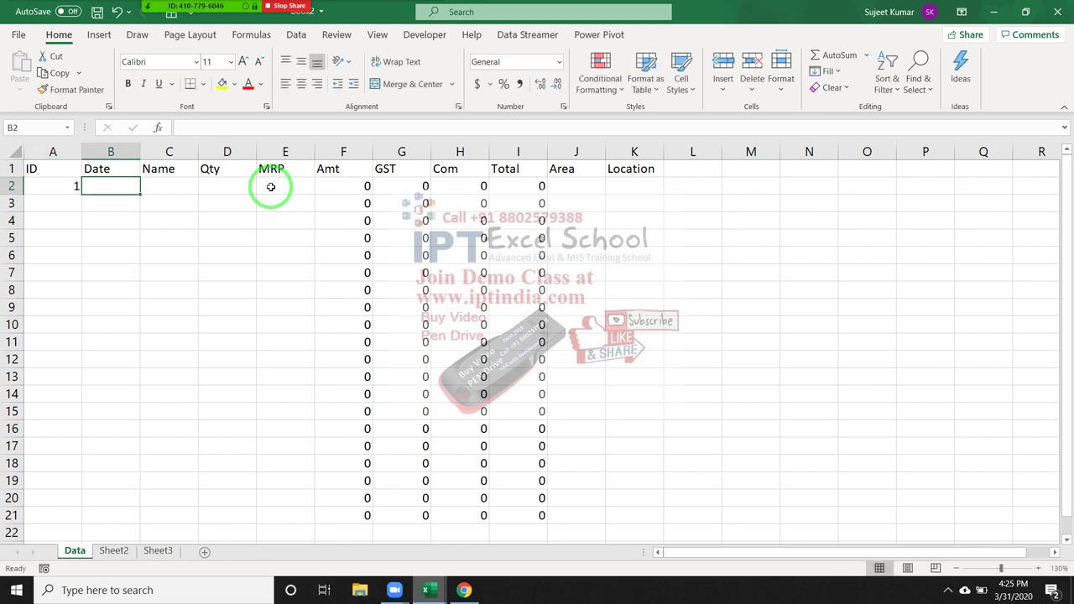
key(ctrl+semicolon)
key(Tab)
Fill in the customer name, Qty 74 and MRP 65 for the first record.
text(P)
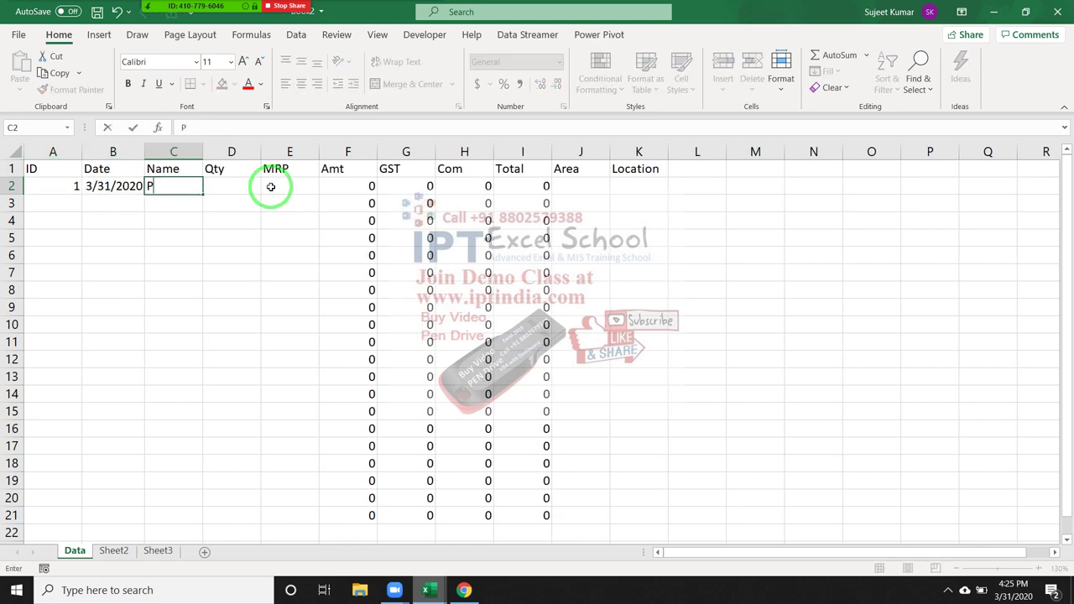
text(uja)
key(Tab)
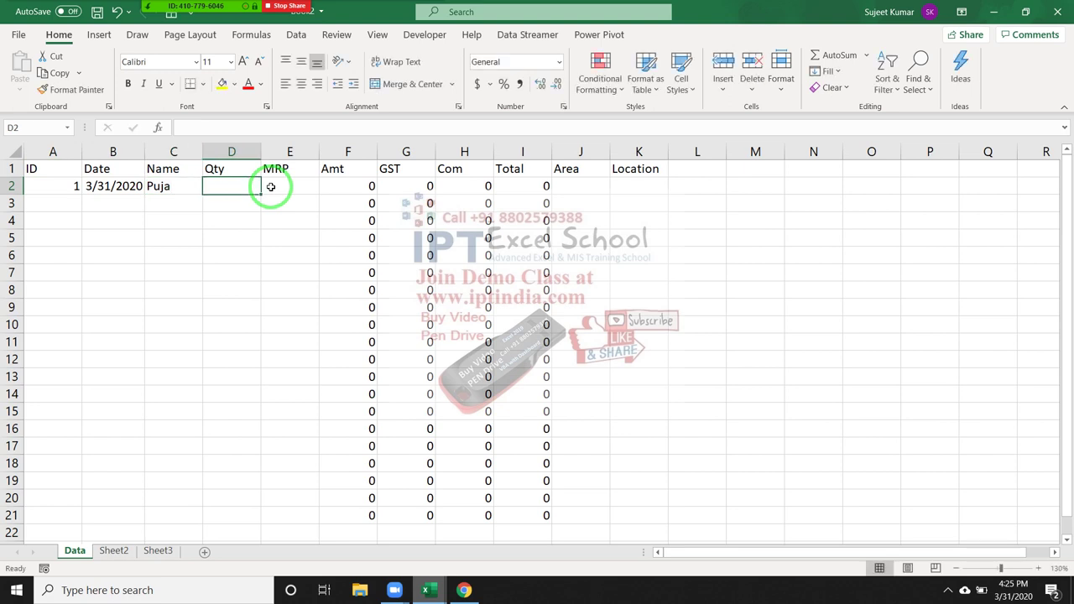
text(74)
key(Tab)
text(6)
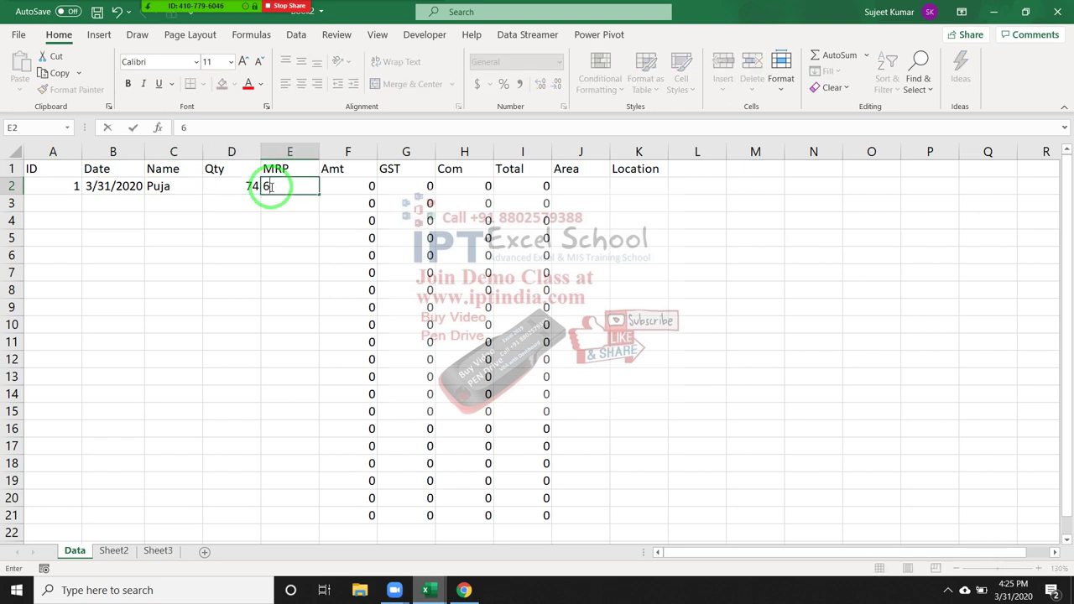
text(5)
key(Return)
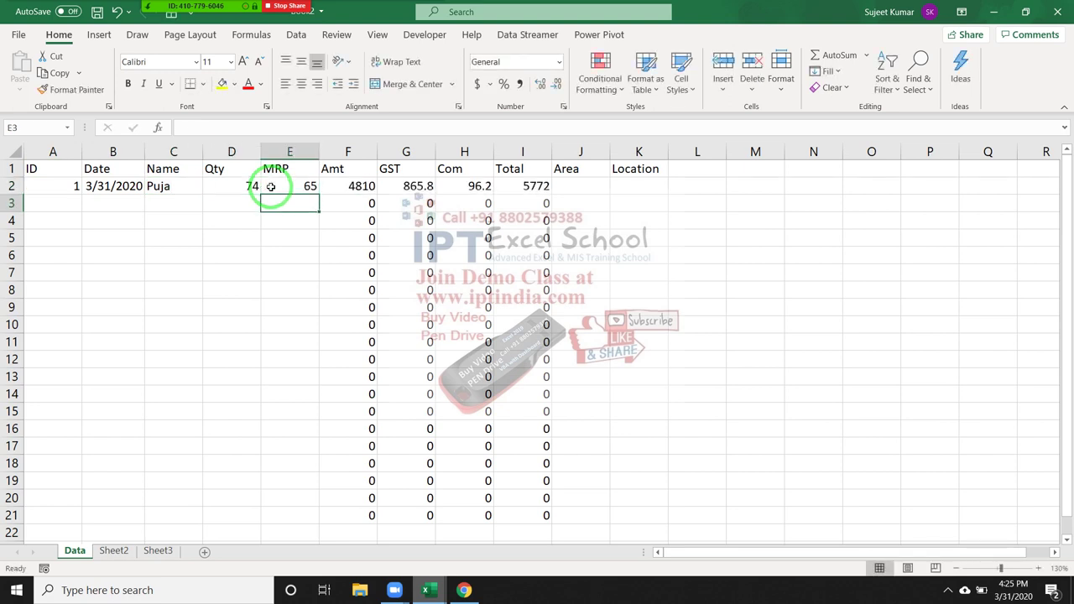
Check row 2's calculated Amt, GST, Com and Total cells, which total 5772.
click(271, 186)
key(Right)
key(Right)
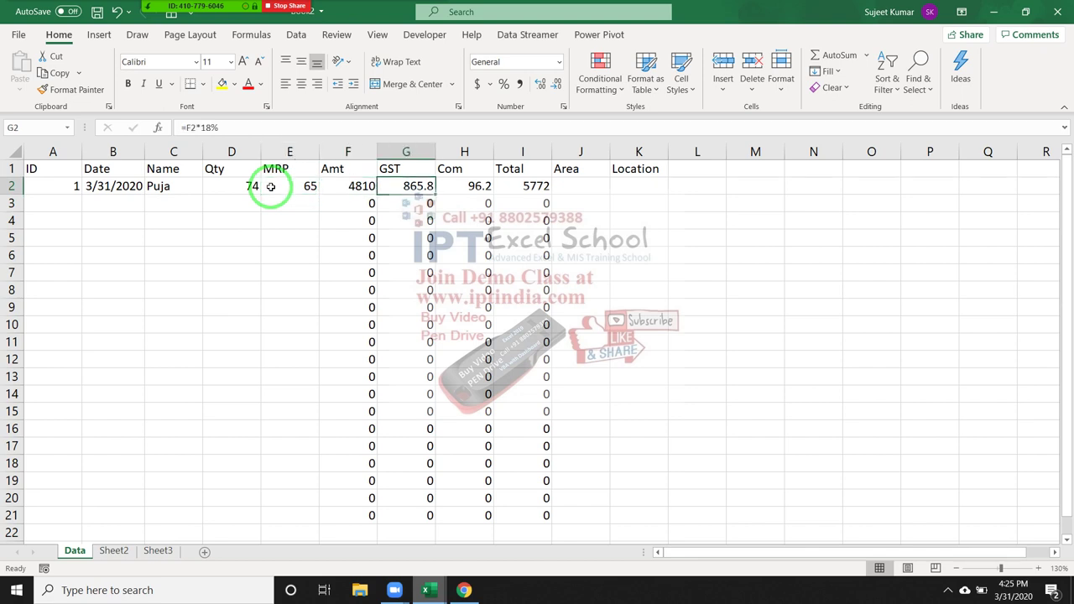
key(Right)
key(Right)
key(Left)
key(Left)
key(Left)
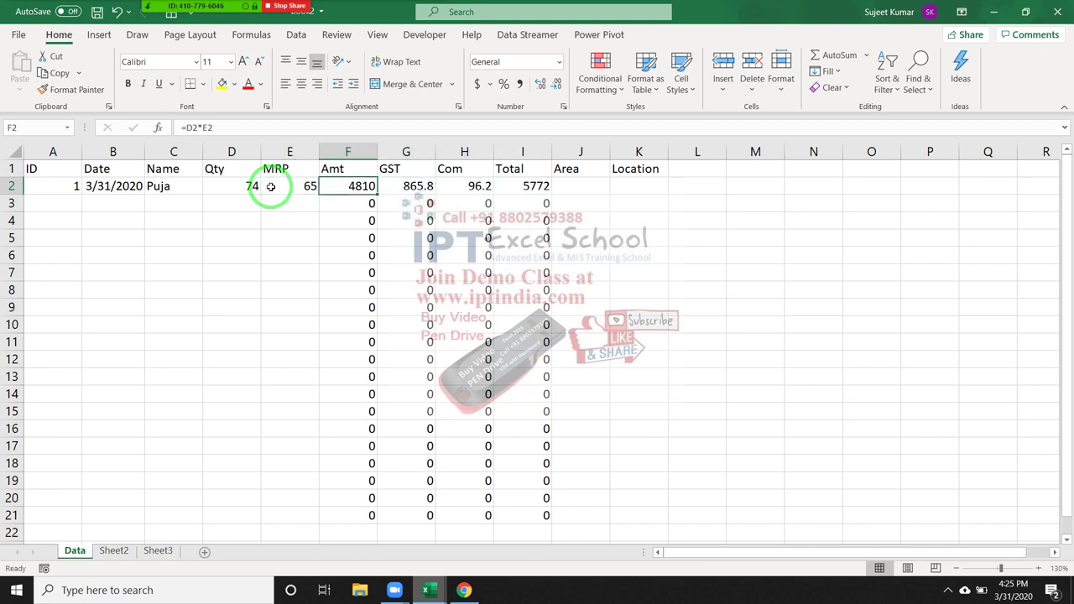
key(ctrl+shift+Down)
key(shift+Right)
key(shift+Right)
key(shift+Right)
key(Right)
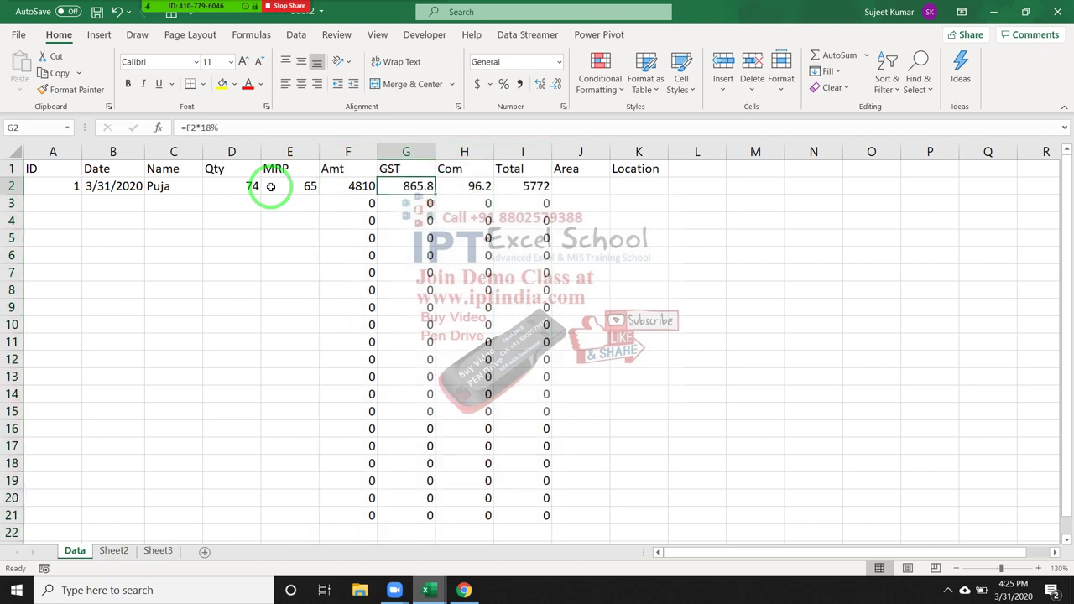
key(Right)
key(Right)
key(Right)
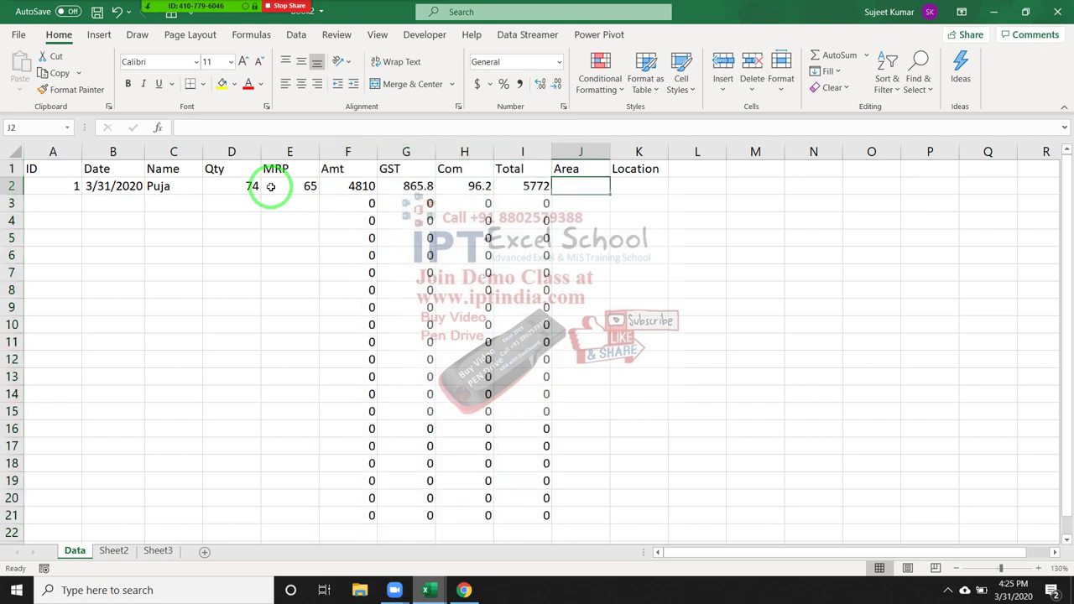
Take the Area and Location columns and insert them before Qty, right after Name.
key(Up)
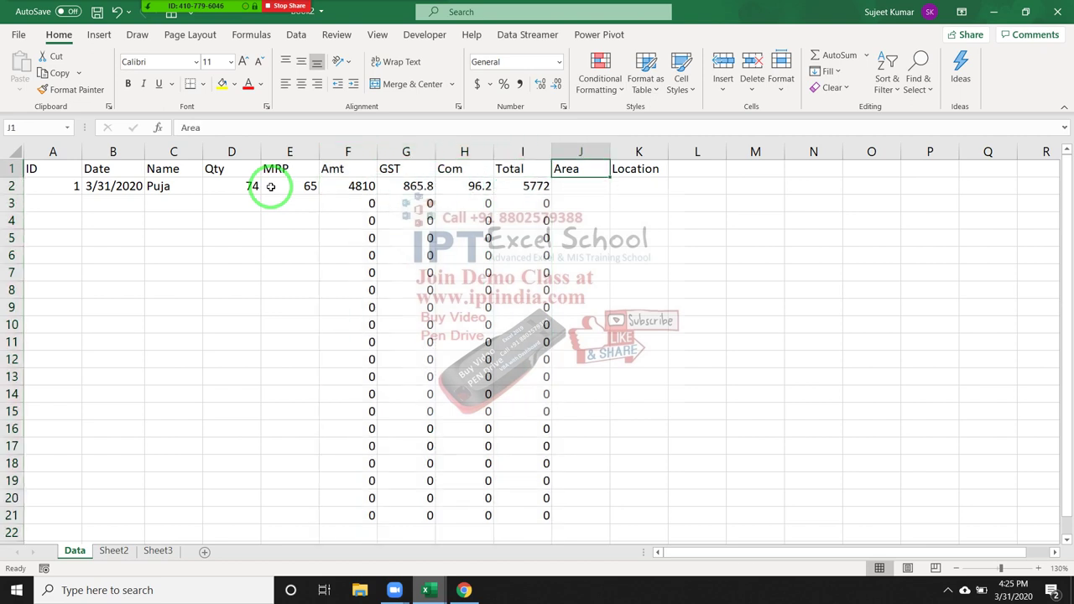
key(ctrl+shift+Down)
key(shift+Right)
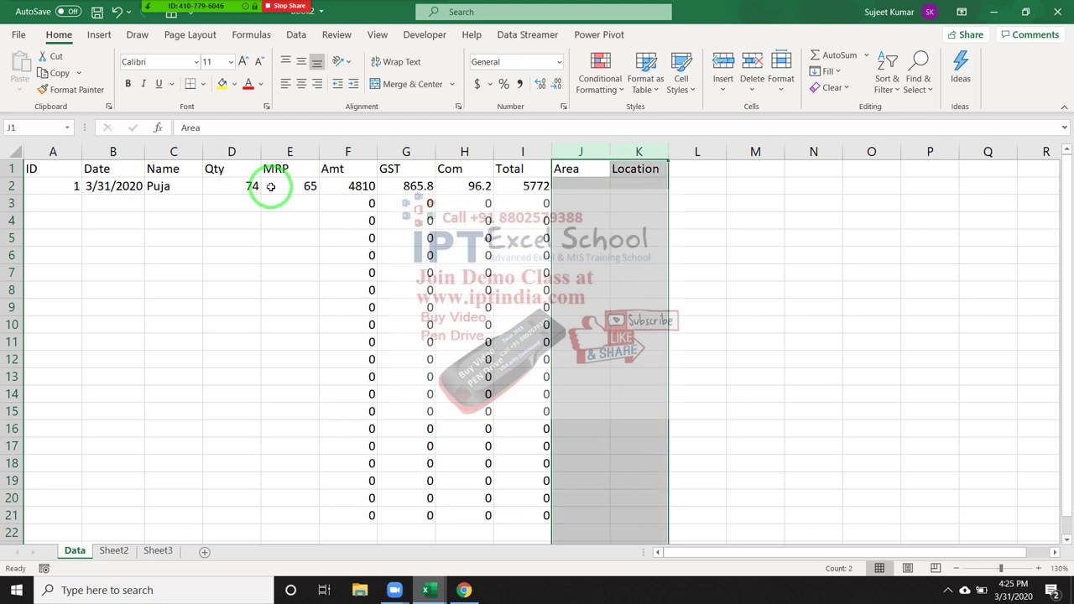
key(ctrl+c)
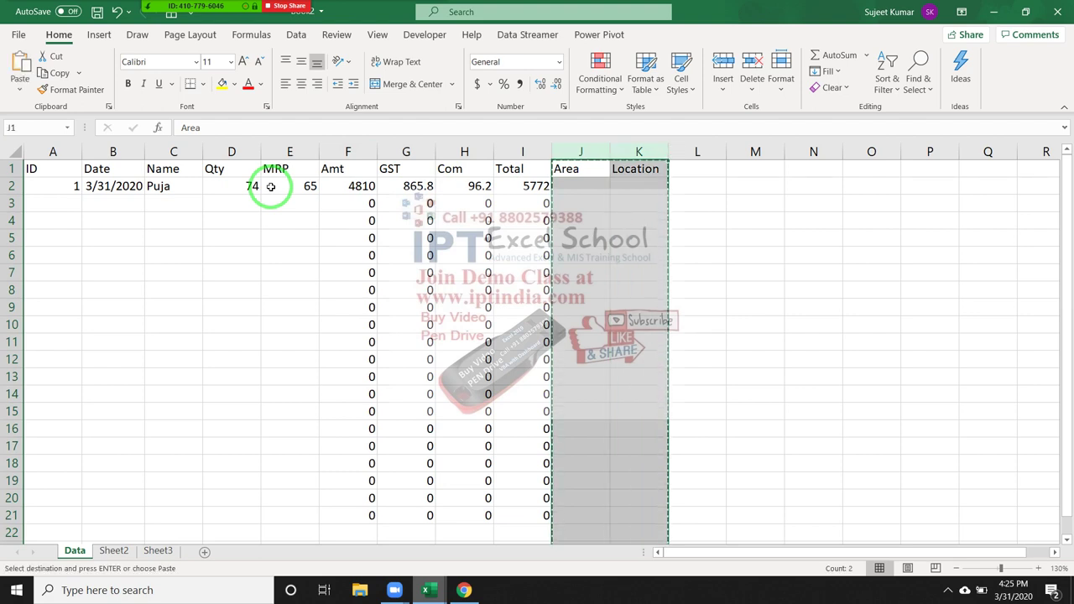
key(Left)
key(Left)
key(Left)
key(Left)
key(Left)
key(Left)
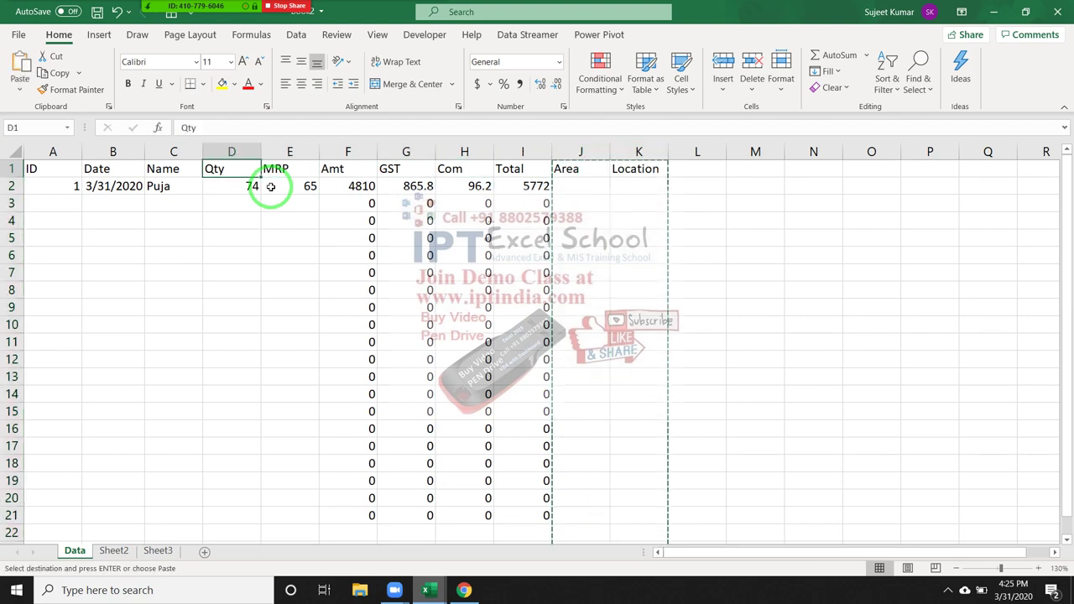
key(Left)
key(Right)
key(ctrl+space)
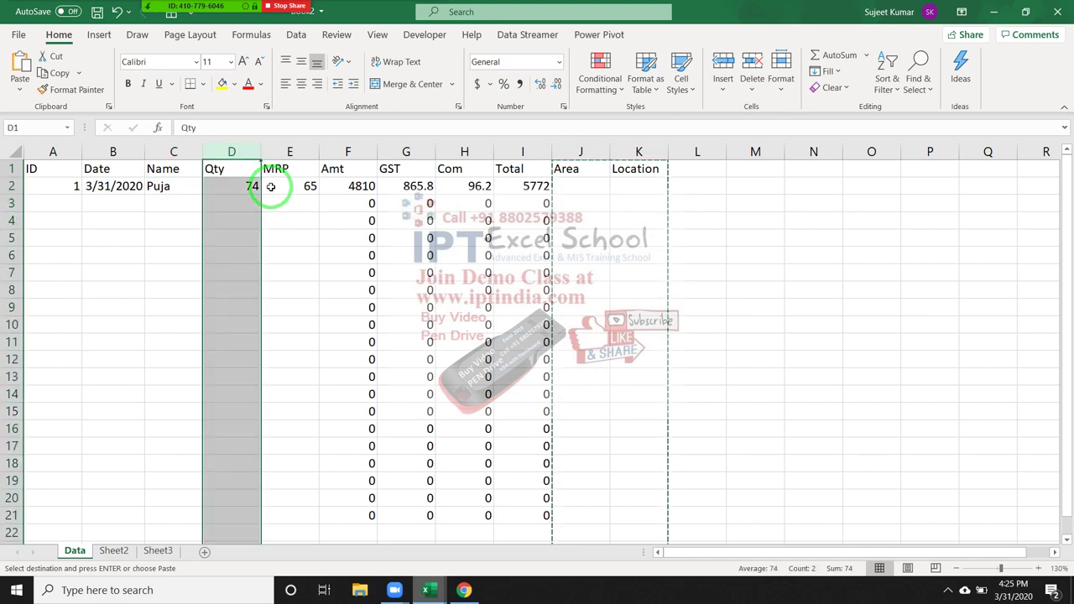
key(ctrl+shift+plus)
Enter South in D2 and Delhi in E2, then check the shifted row 2 formulas.
key(Down)
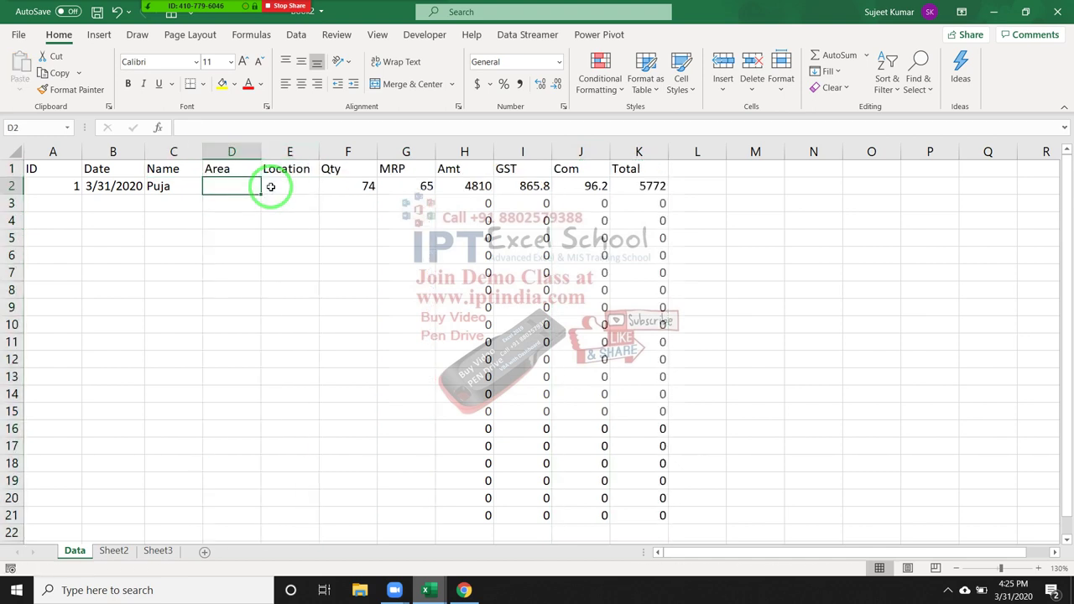
text(S)
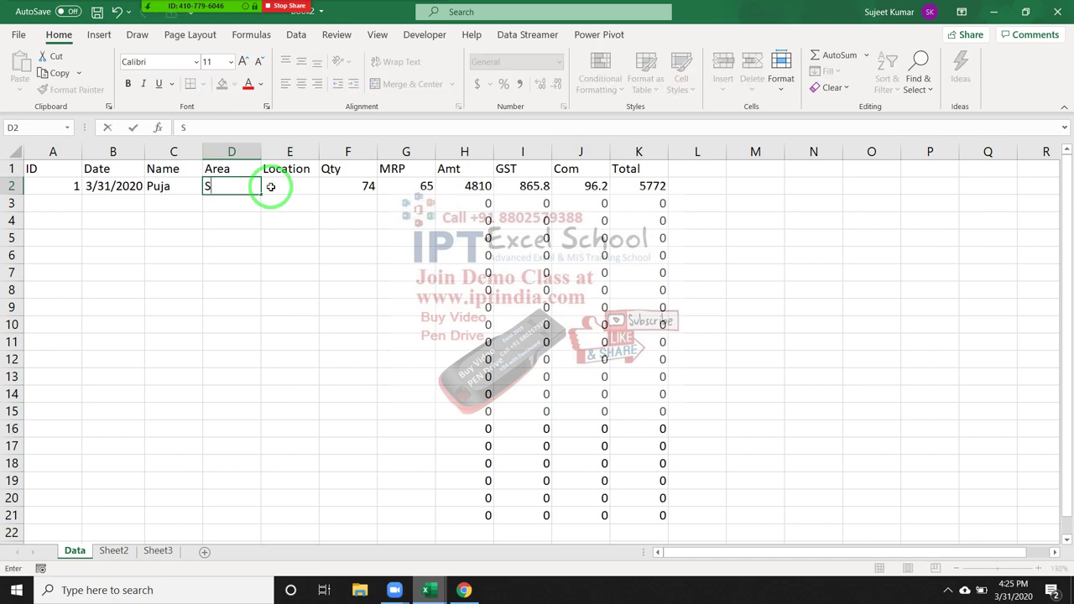
text(outy)
key(BackSpace)
text(h)
click(271, 186)
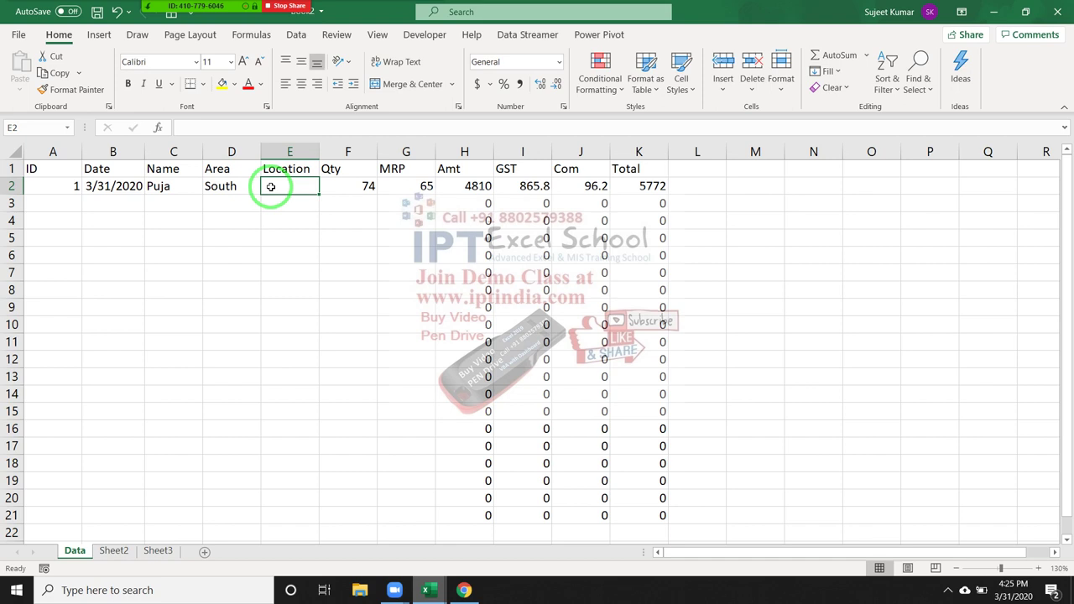
text(De)
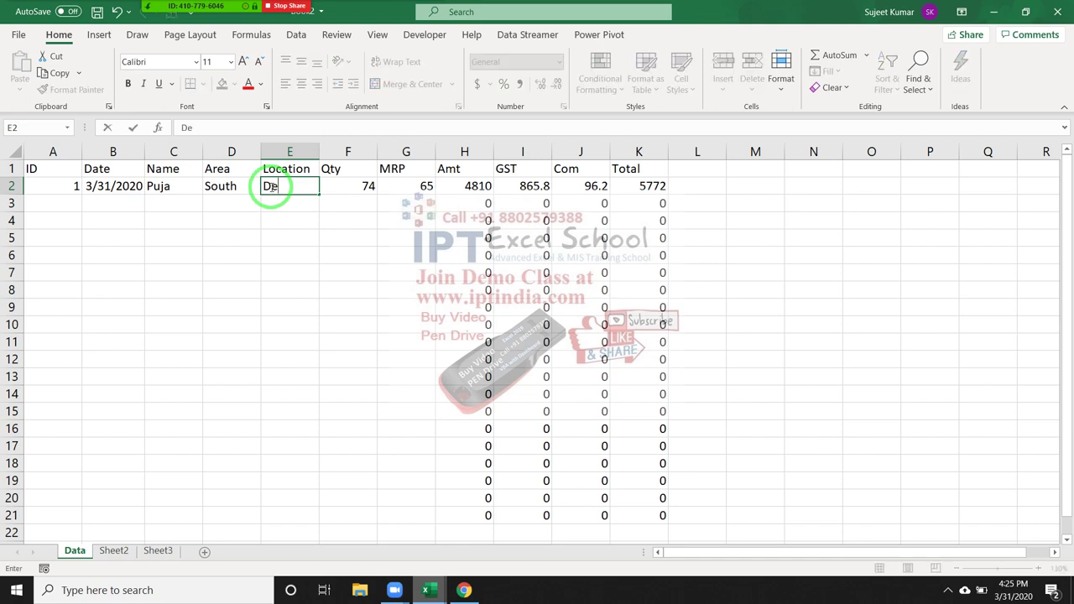
text(lhi)
key(Tab)
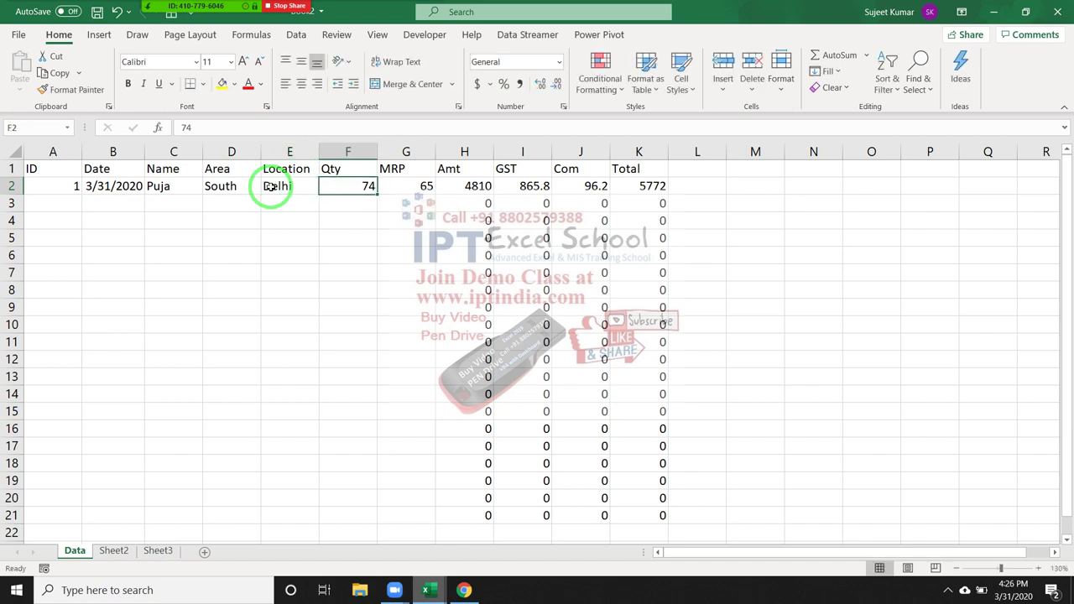
key(Tab)
key(Tab)
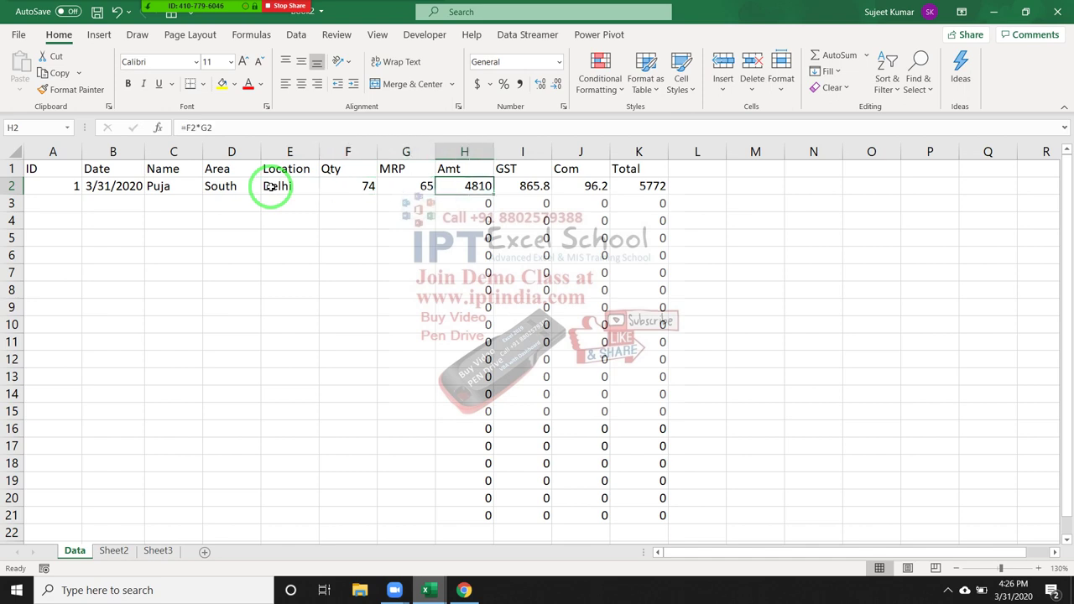
key(Tab)
key(Tab)
key(Right)
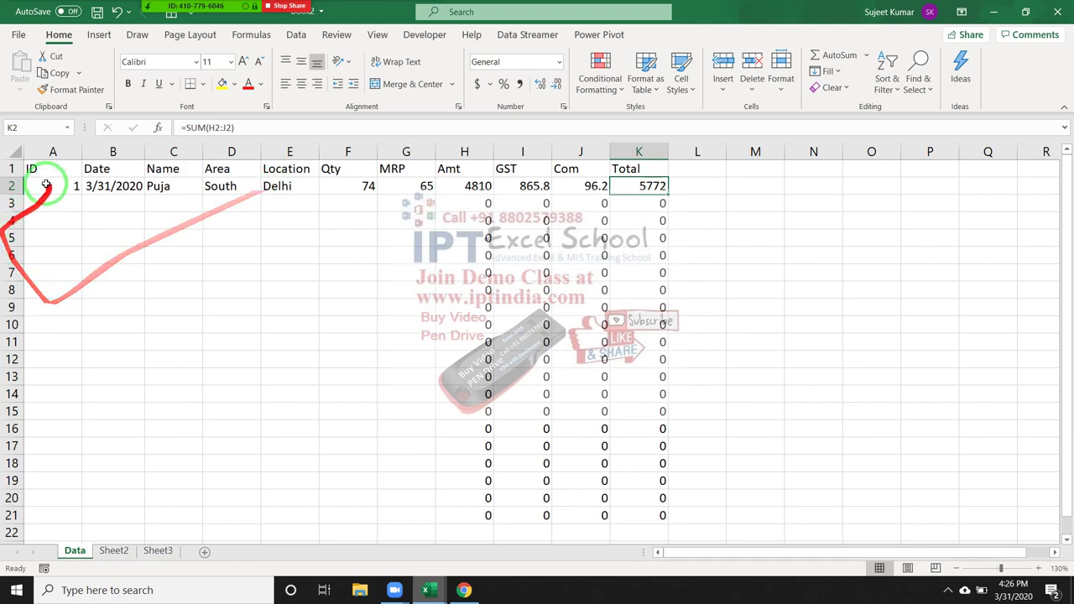
Start the second record in row 3 with ID 2 and today's date.
key(Return)
click(72, 203)
text(2)
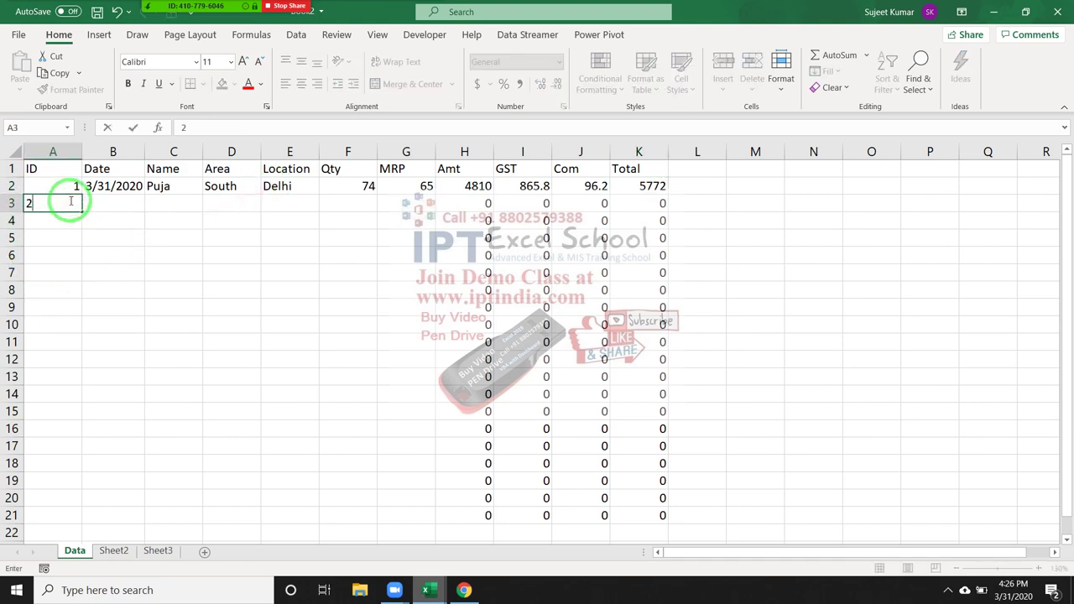
key(Tab)
key(ctrl+k)
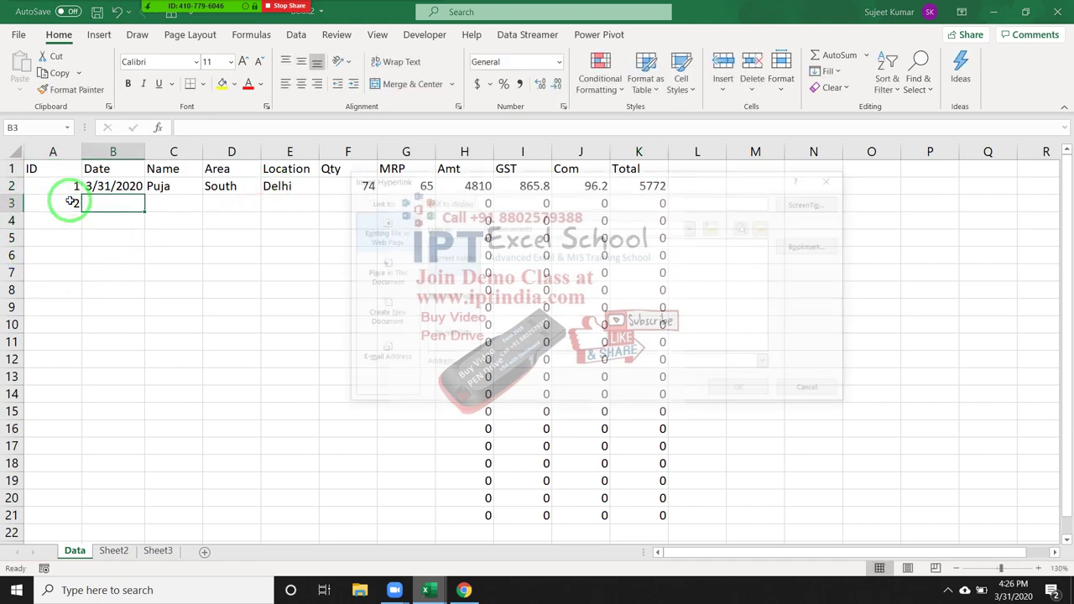
key(Escape)
key(ctrl+semicolon)
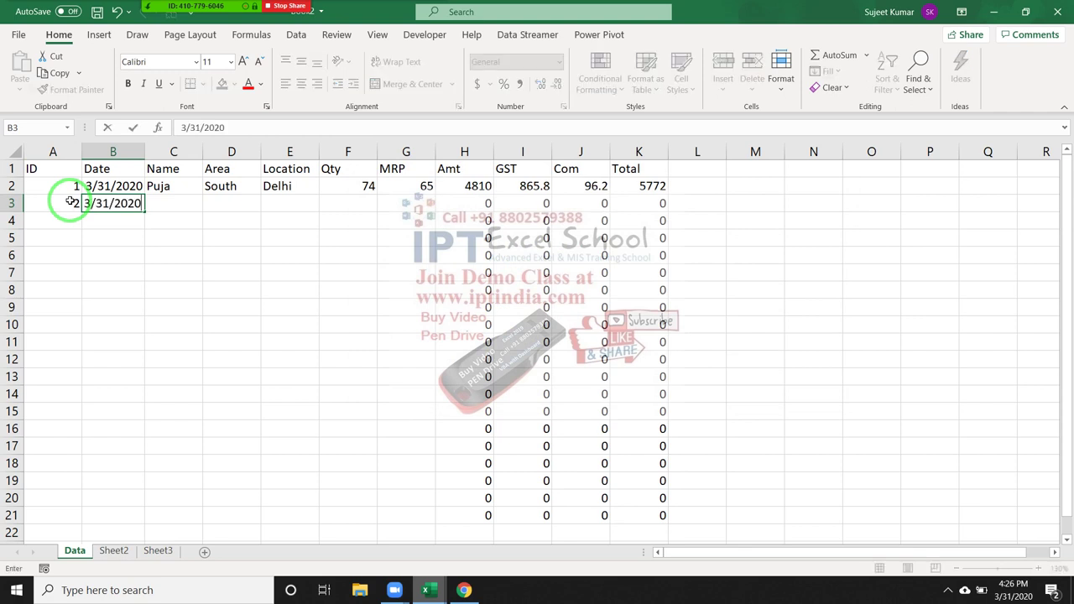
key(Tab)
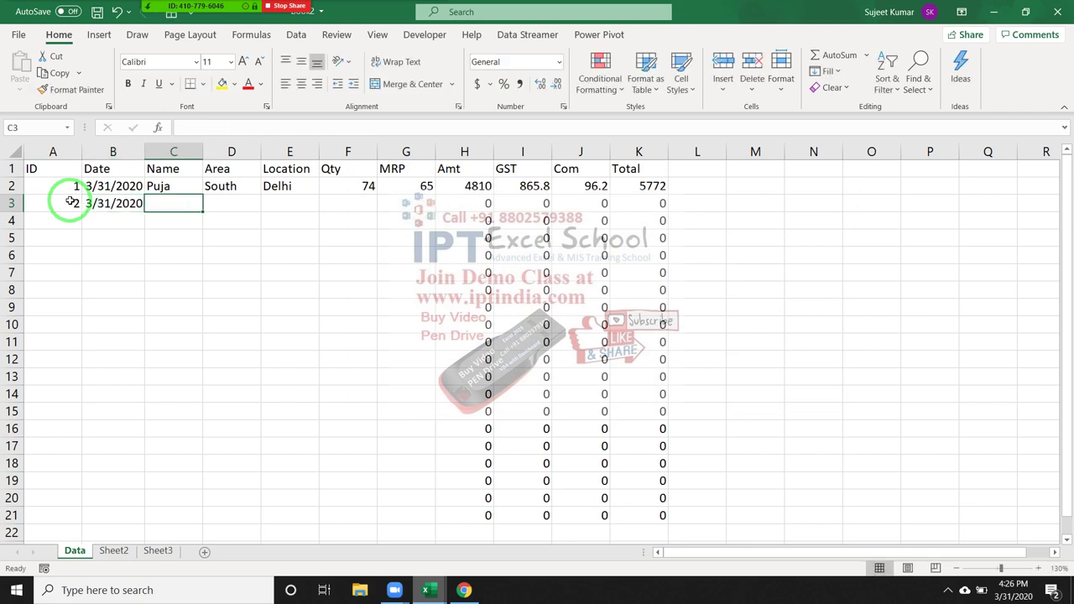
Enter a name, Area East and Location Pune for the row 3 record.
text(Neera)
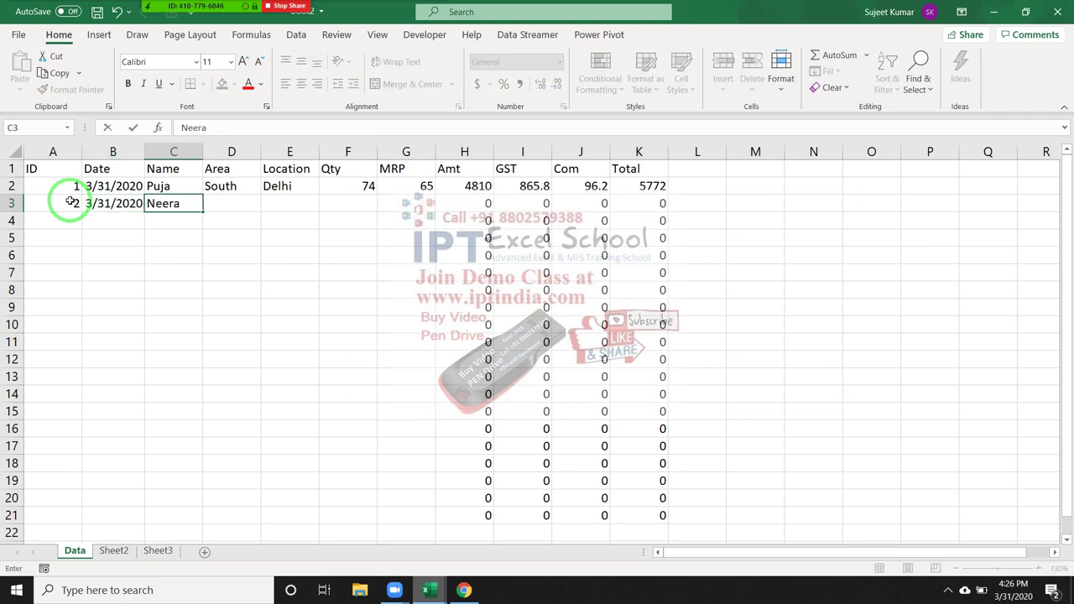
text(j)
key(Tab)
text(Ea)
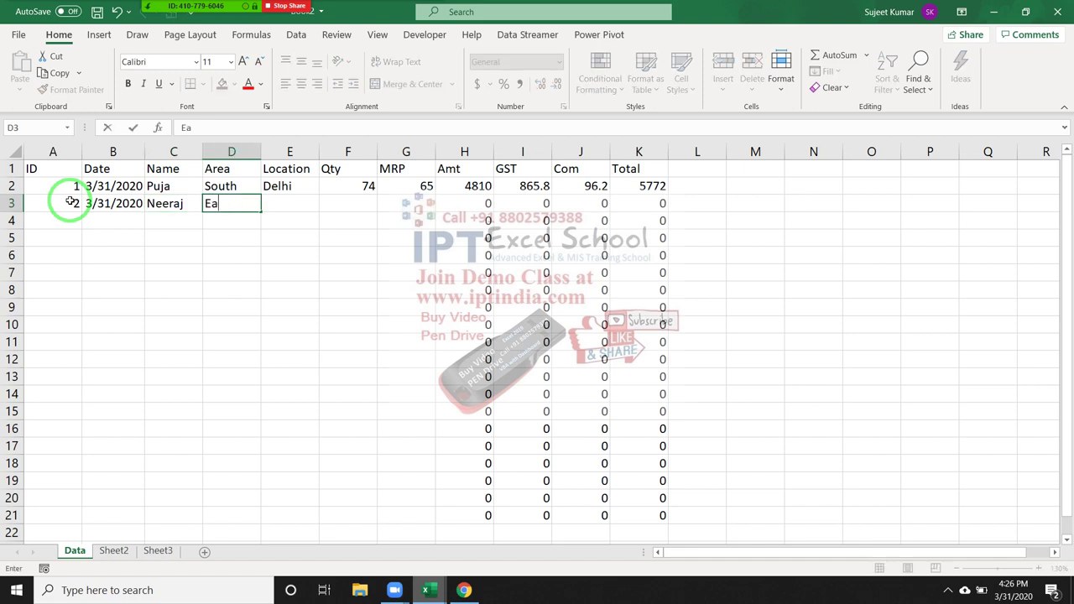
text(st)
key(Tab)
text(Wes)
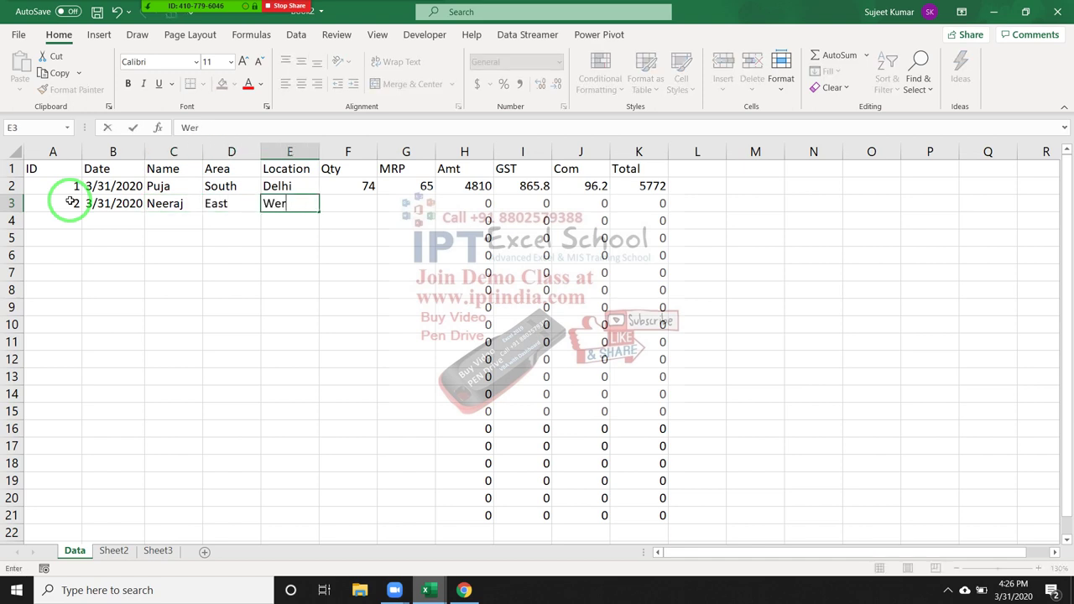
key(BackSpace)
key(BackSpace)
key(BackSpace)
text(Pun)
text(e)
key(Tab)
Enter Qty 85 and MRP 35 so the row 3 totals calculate.
text(85)
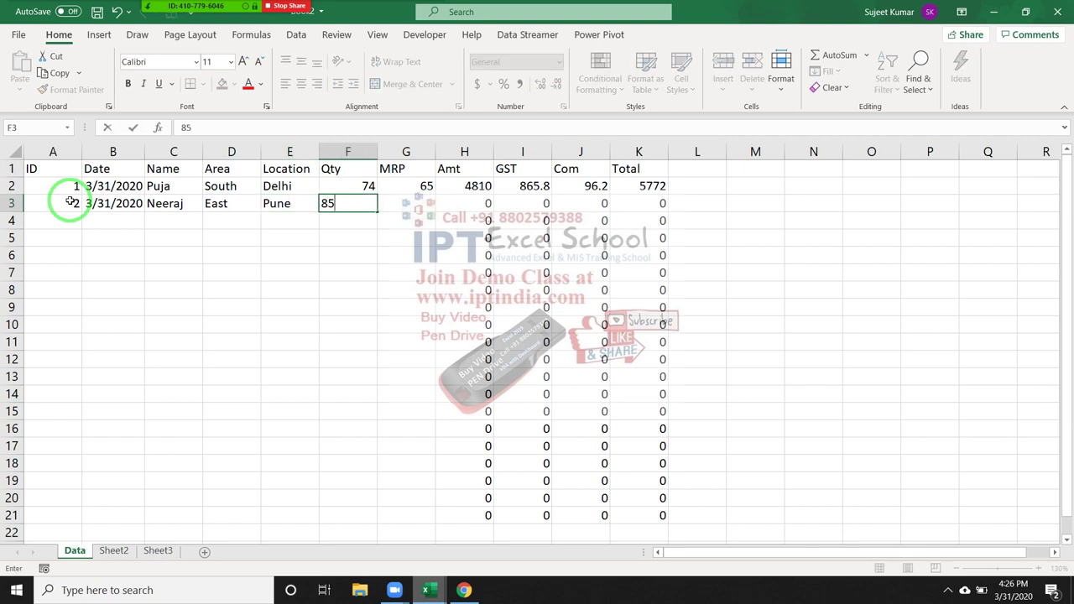
key(Tab)
text(35)
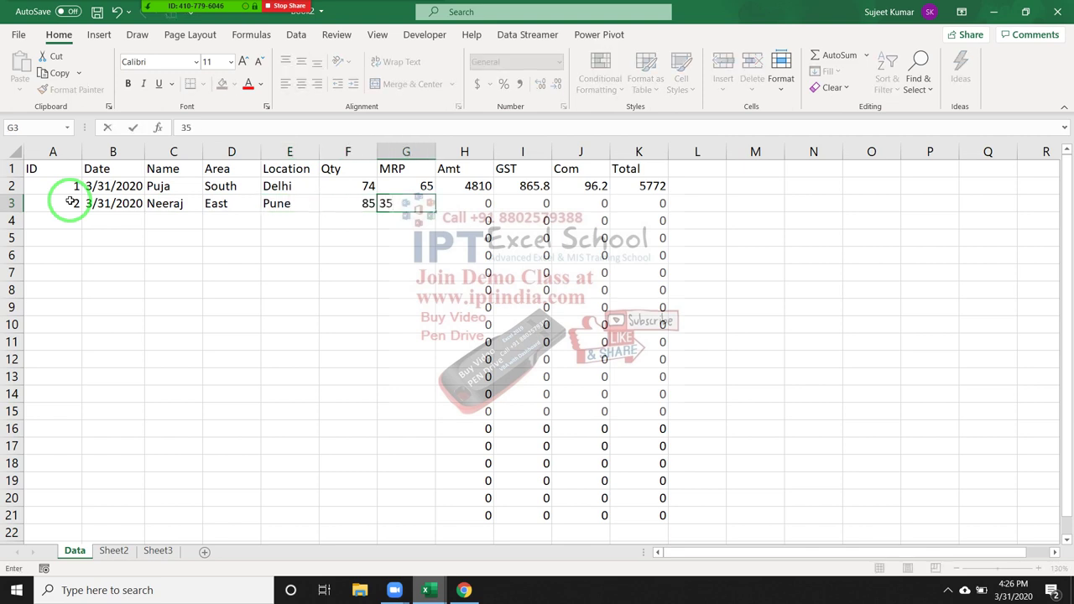
key(Return)
Inspect the calculated formulas in rows 3 and 4, ending with H3:K3 selected.
key(Left)
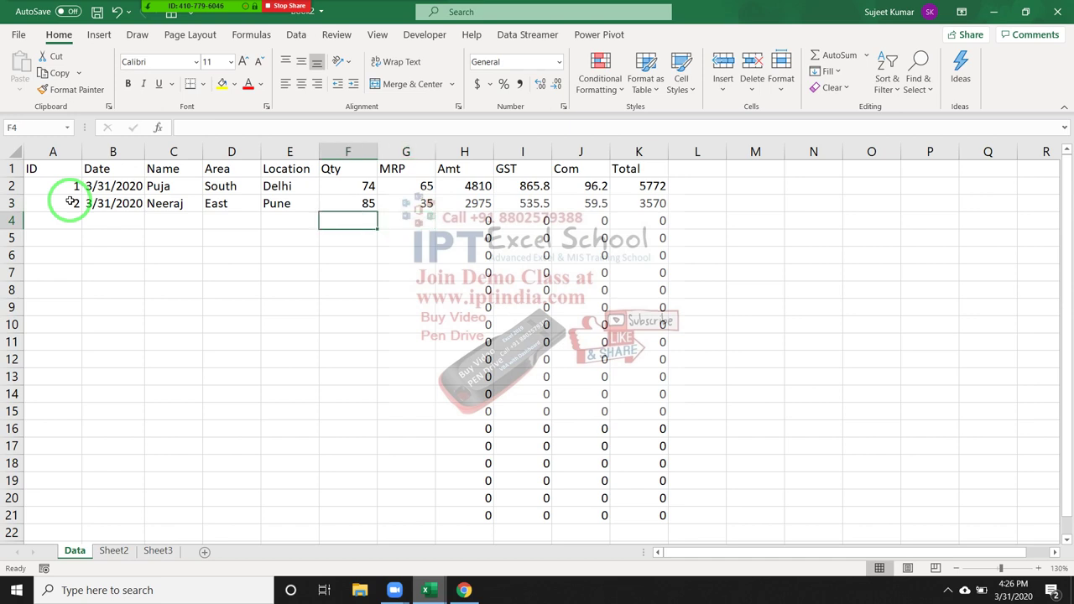
key(Right)
key(Right)
key(Right)
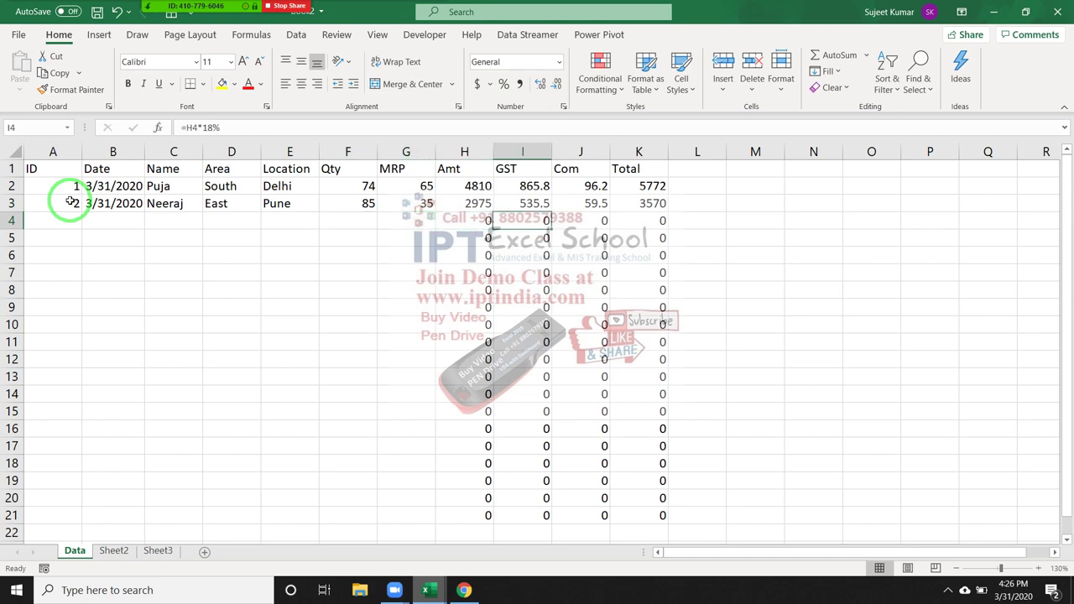
key(Right)
key(Right)
key(Left)
key(Left)
key(Left)
key(Left)
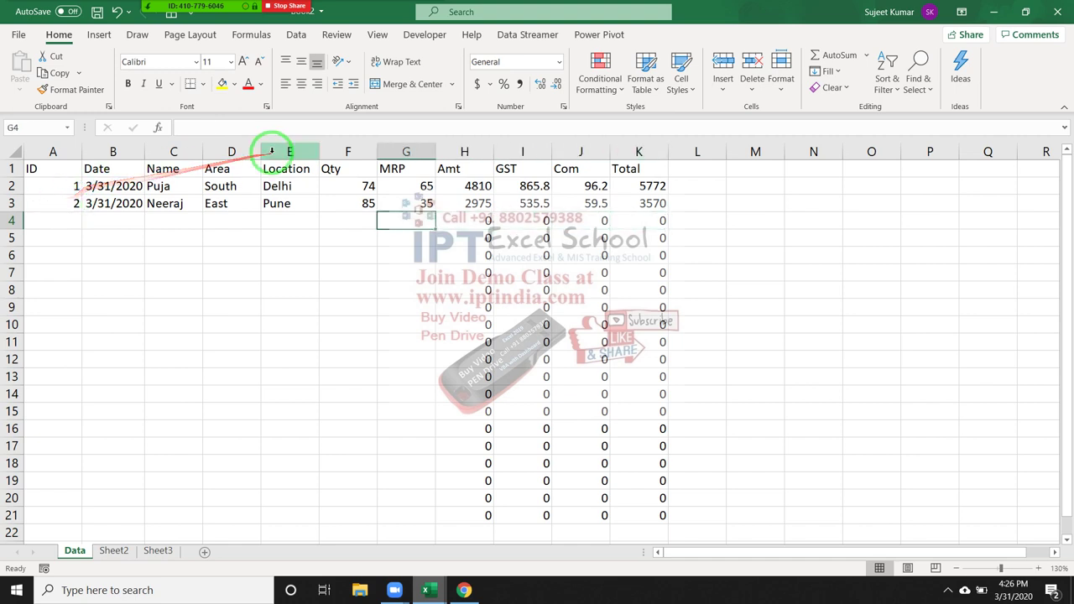
drag(243, 152, 281, 154)
click(490, 208)
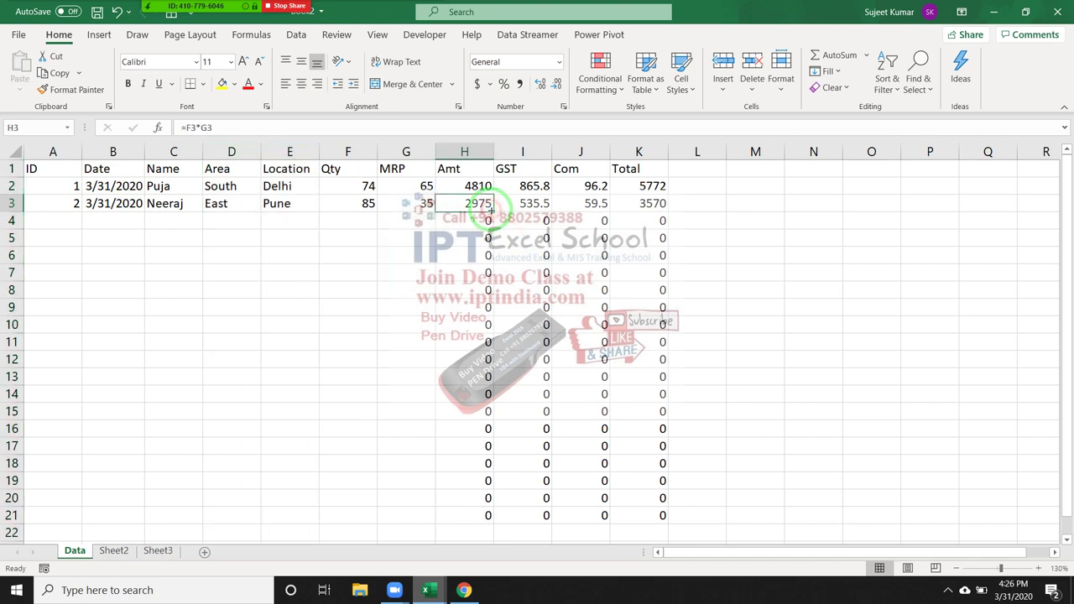
key(Right)
key(Right)
key(Right)
key(Right)
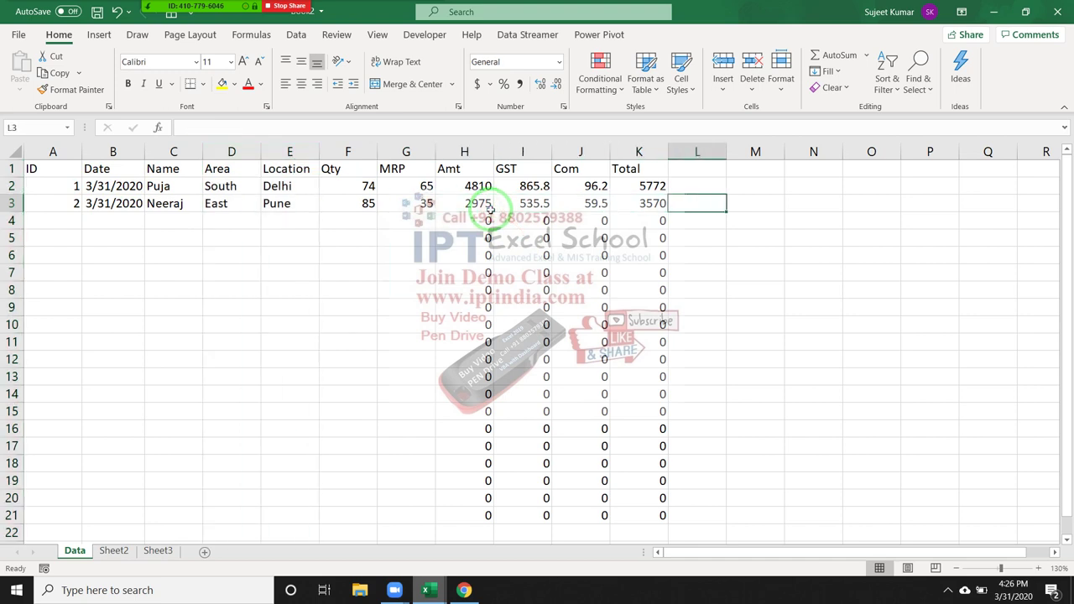
key(shift+Right)
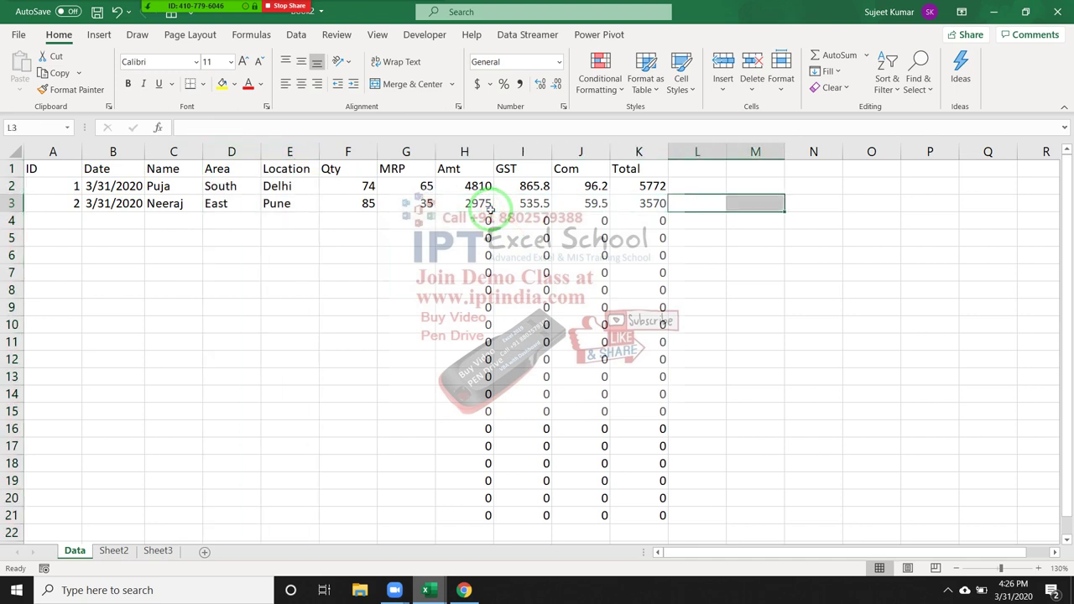
key(Left)
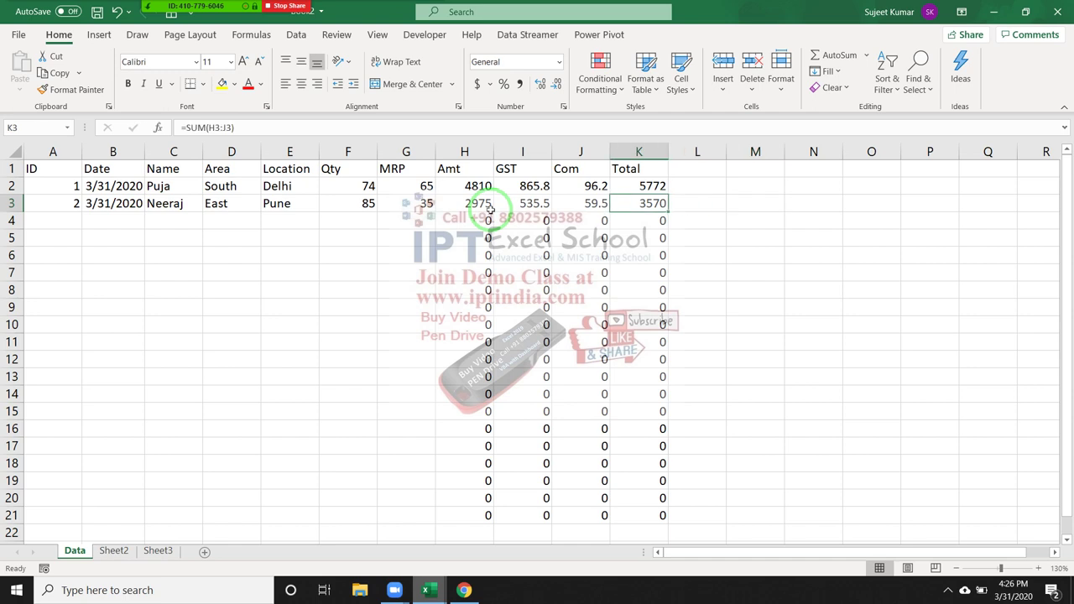
key(shift+Left)
key(shift+Left)
key(shift+Left)
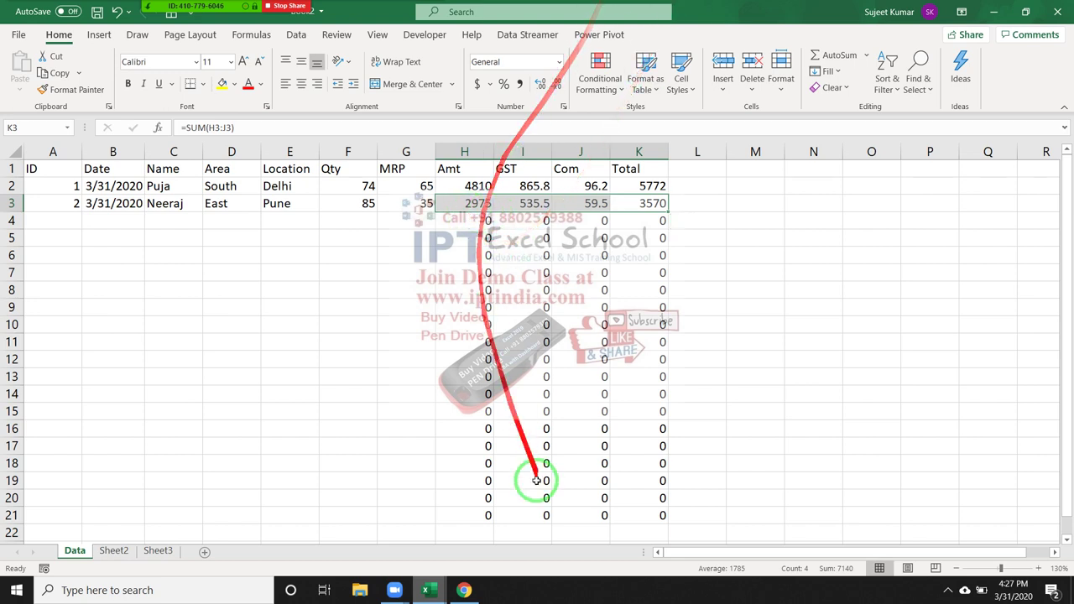
click(403, 415)
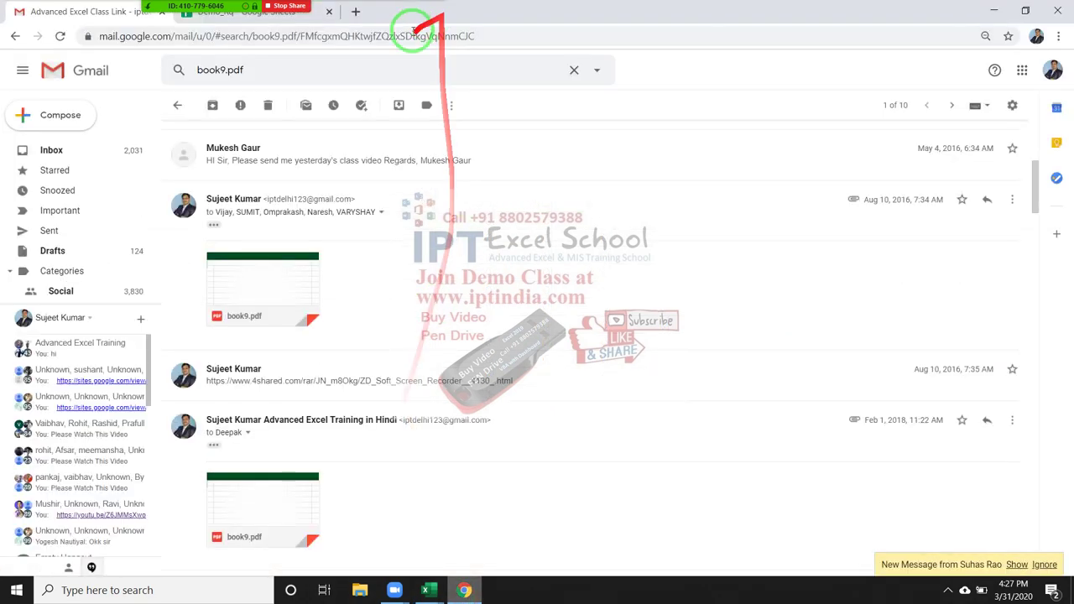
click(359, 11)
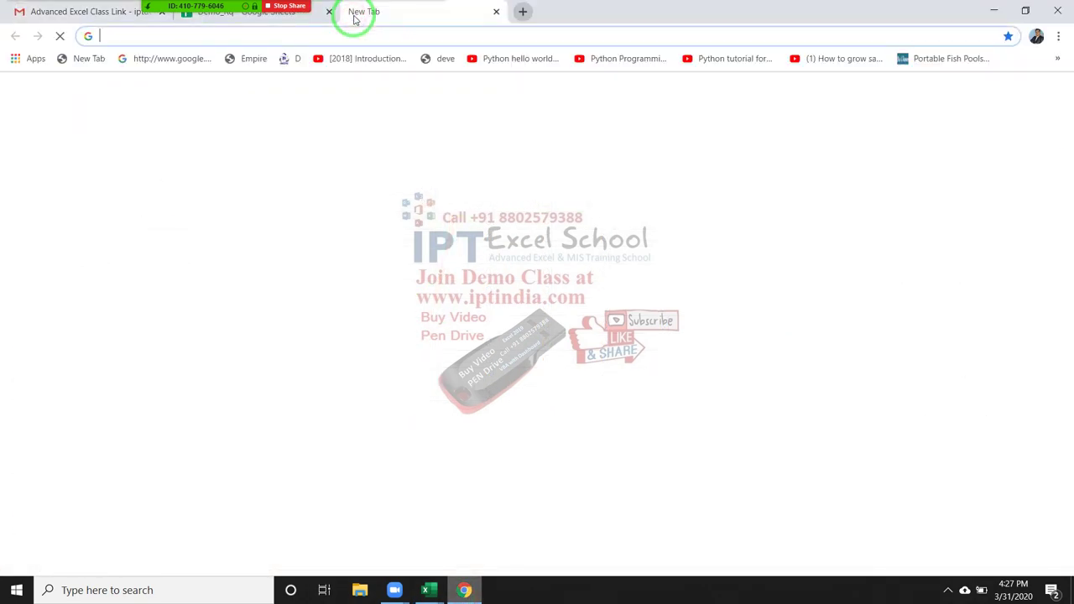
text(FA)
key(BackSpace)
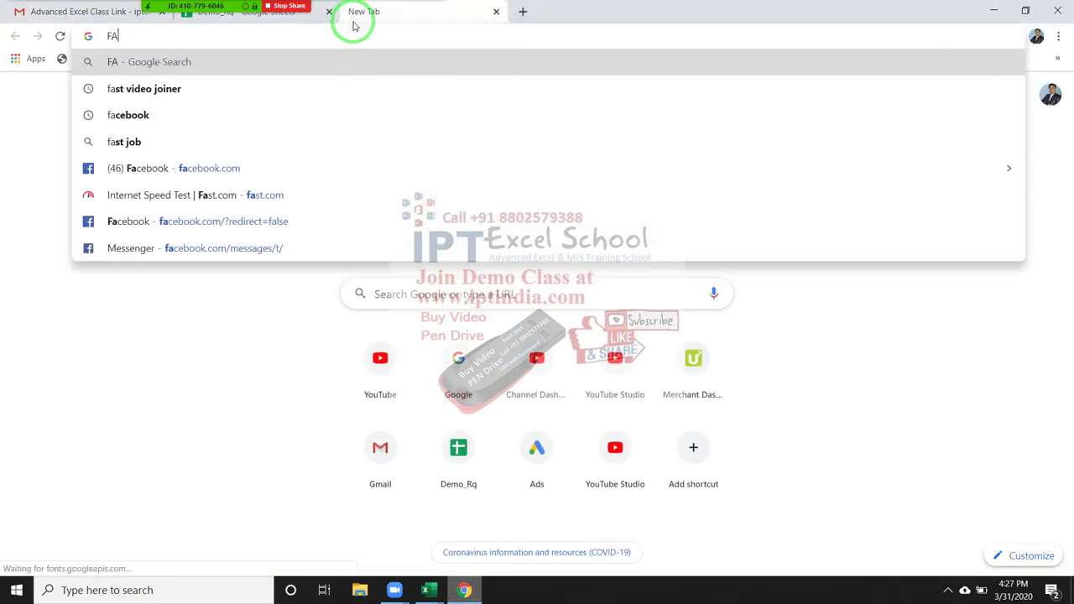
key(BackSpace)
key(BackSpace)
text(D)
key(BackSpace)
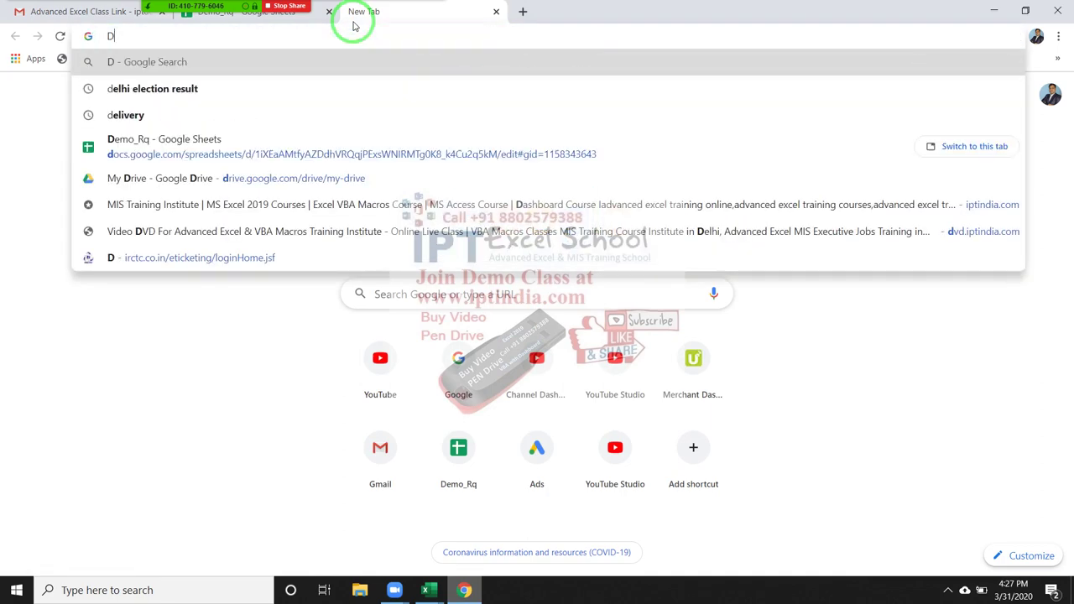
key(BackSpace)
text(FAS)
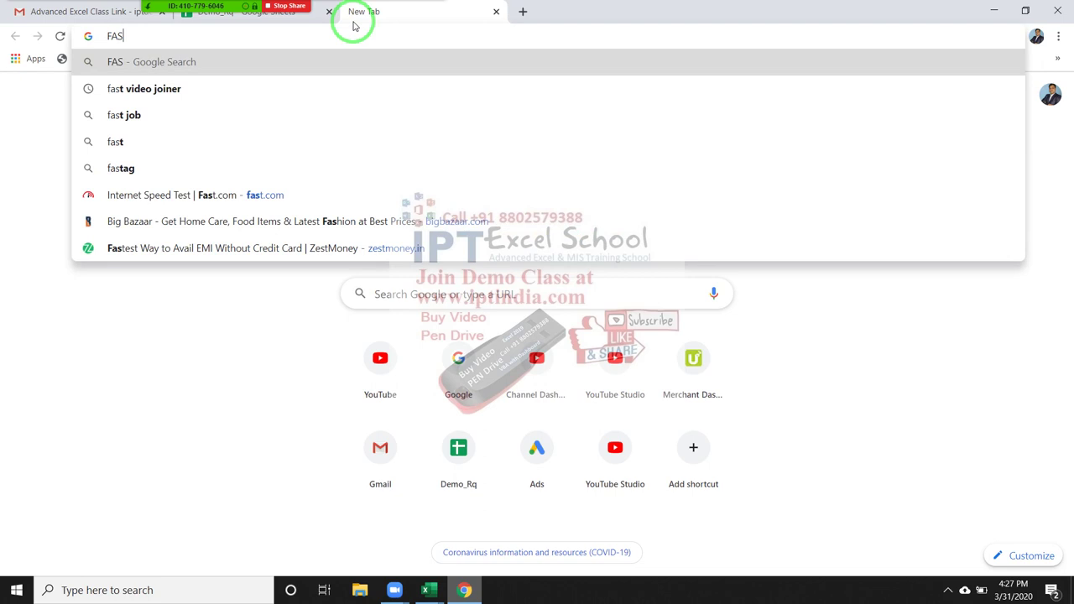
text(T)
key(Return)
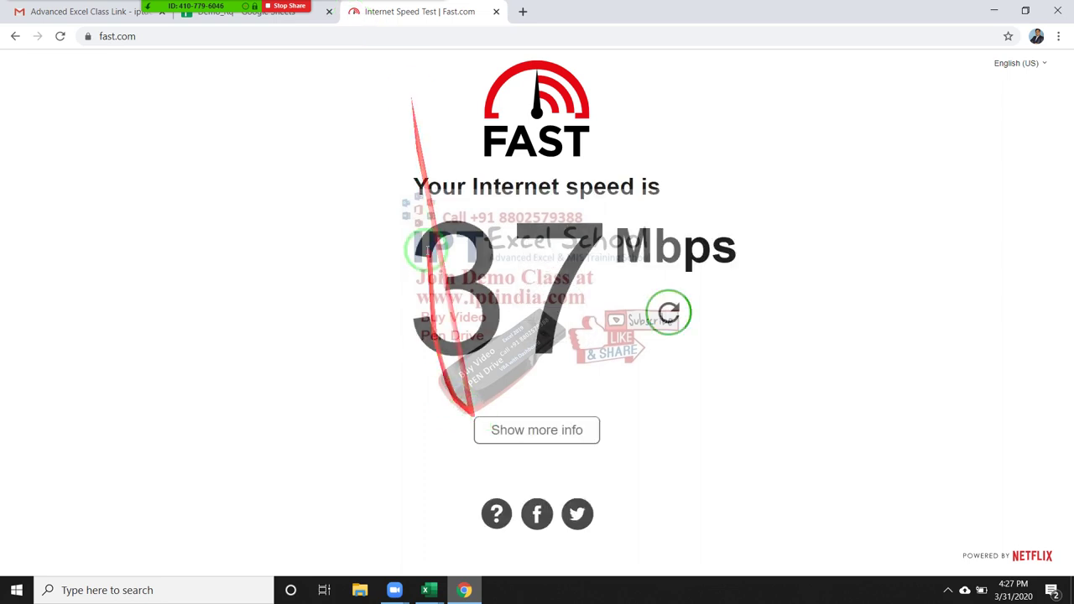
drag(383, 187, 409, 204)
drag(551, 262, 609, 286)
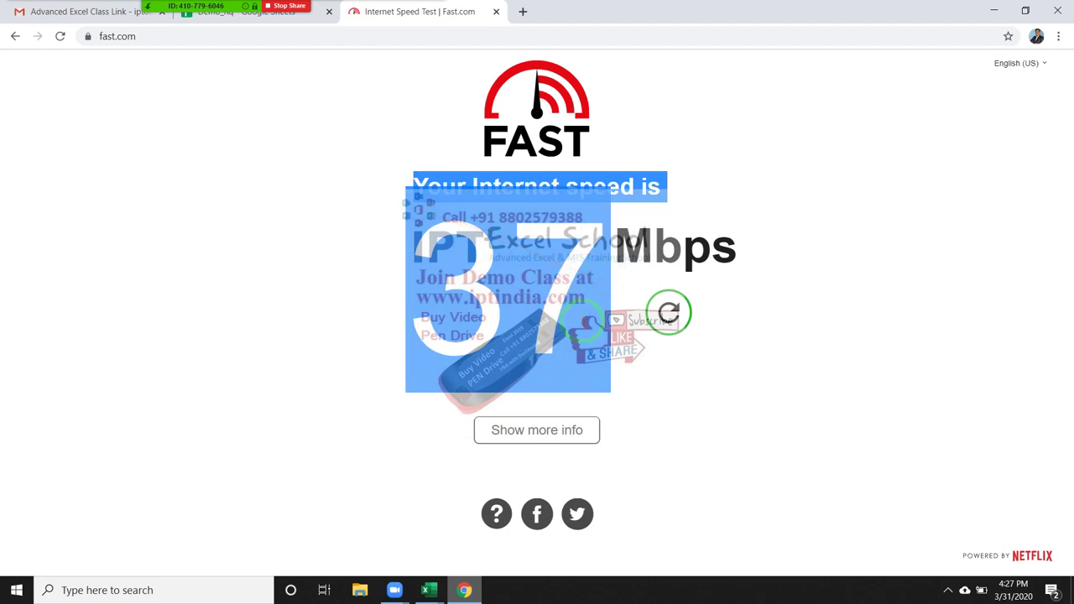
click(495, 12)
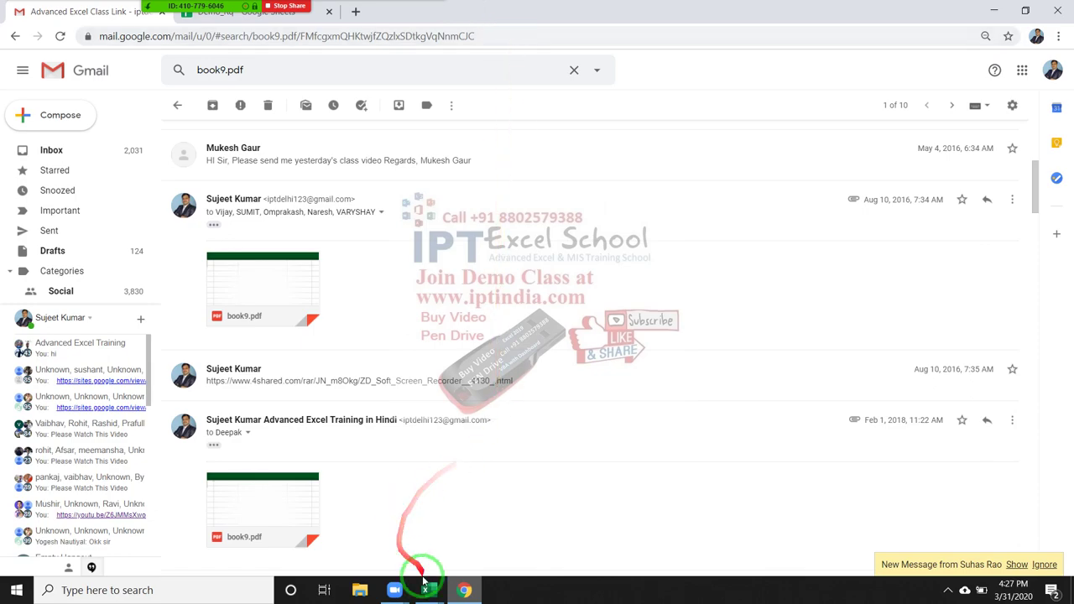
mouse_move(426, 590)
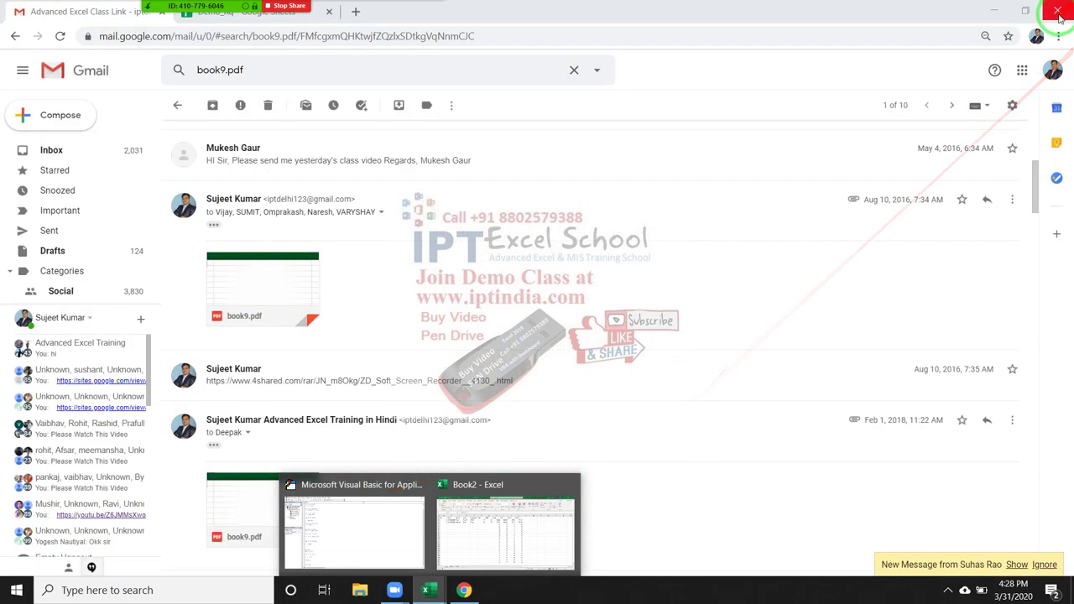
Return from the browser to the workbook and select columns A to G.
click(996, 19)
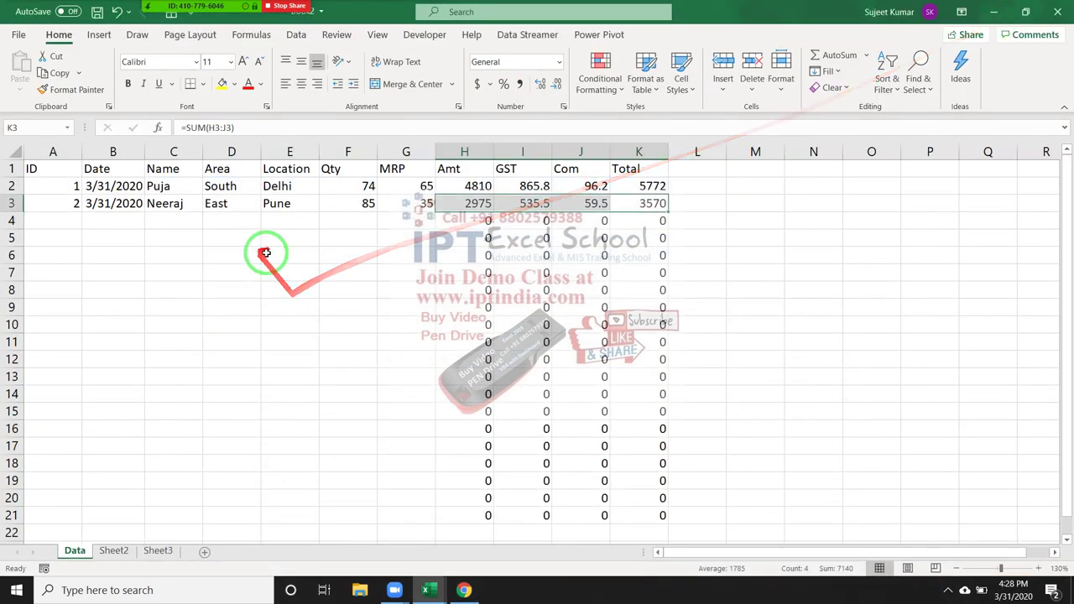
click(411, 239)
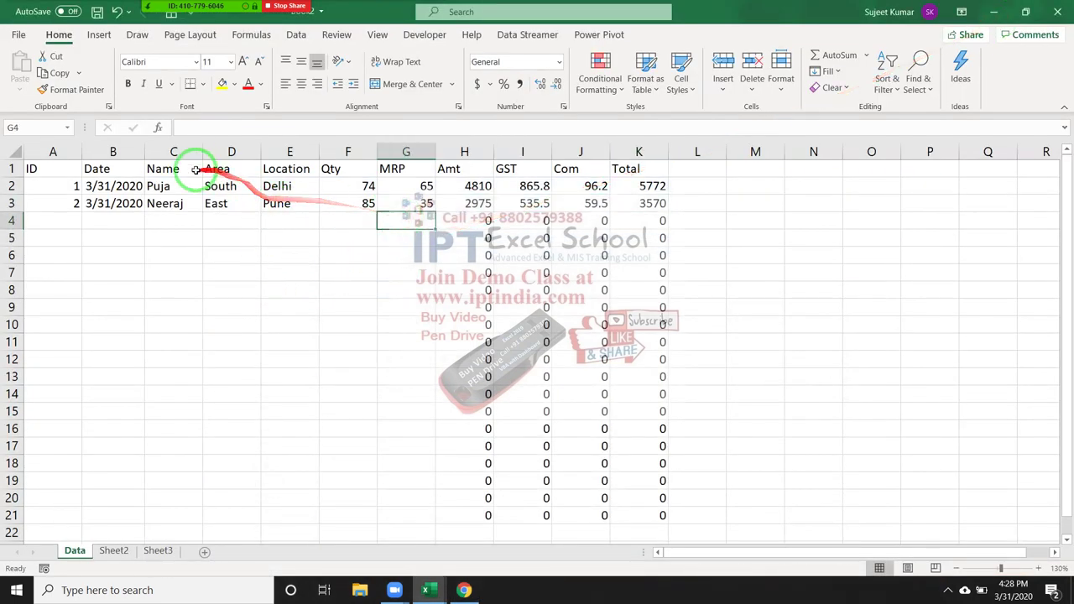
click(63, 152)
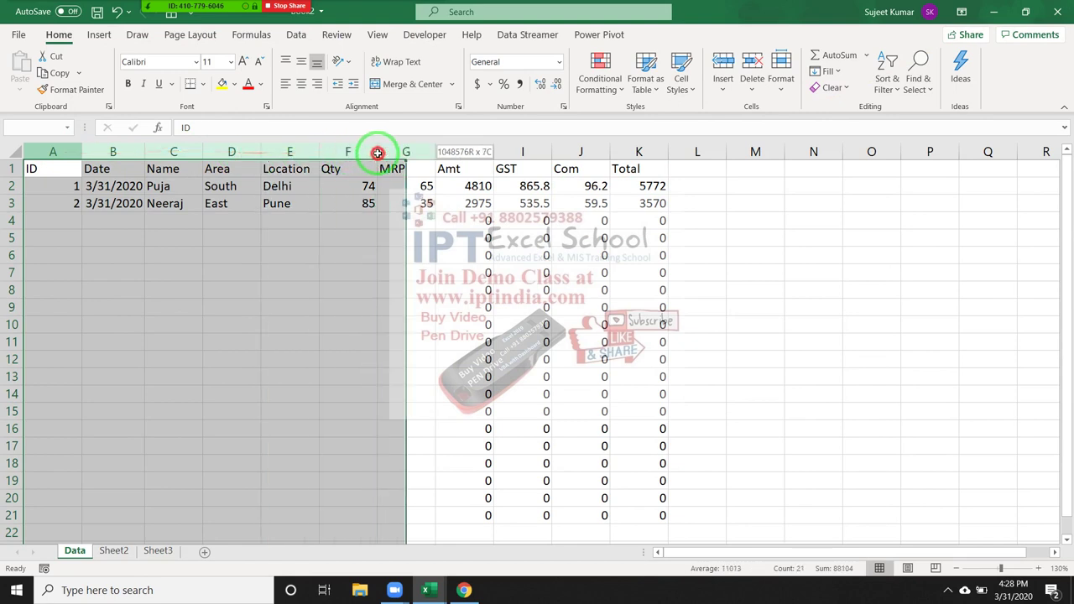
mouse_move(63, 152)
mouse_down()
mouse_move(462, 151)
mouse_move(643, 165)
mouse_up()
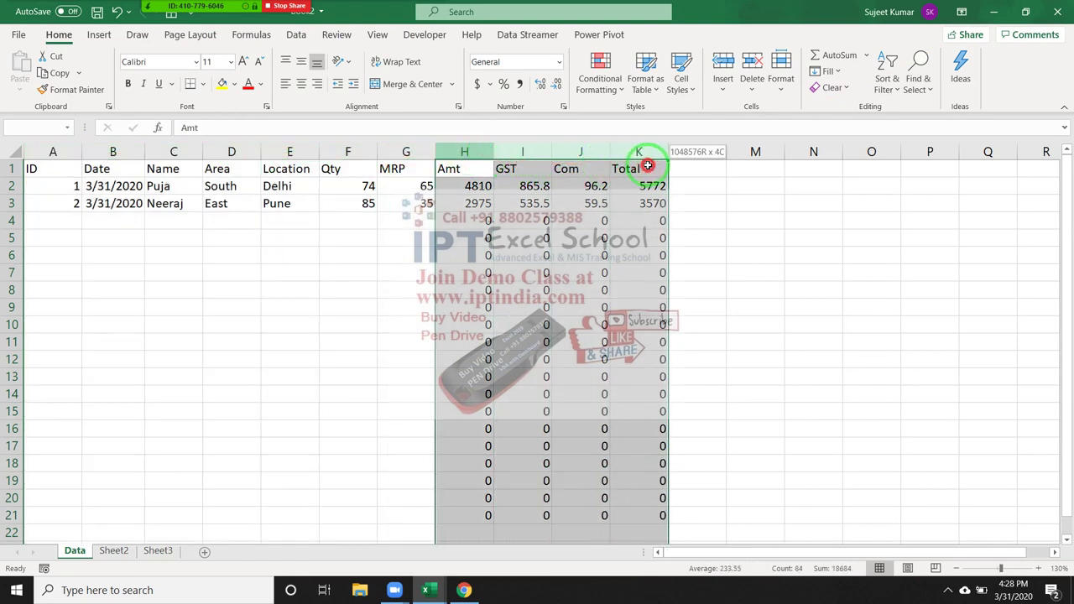
Check the row 4 formulas, then select the table range A1:K21.
click(463, 218)
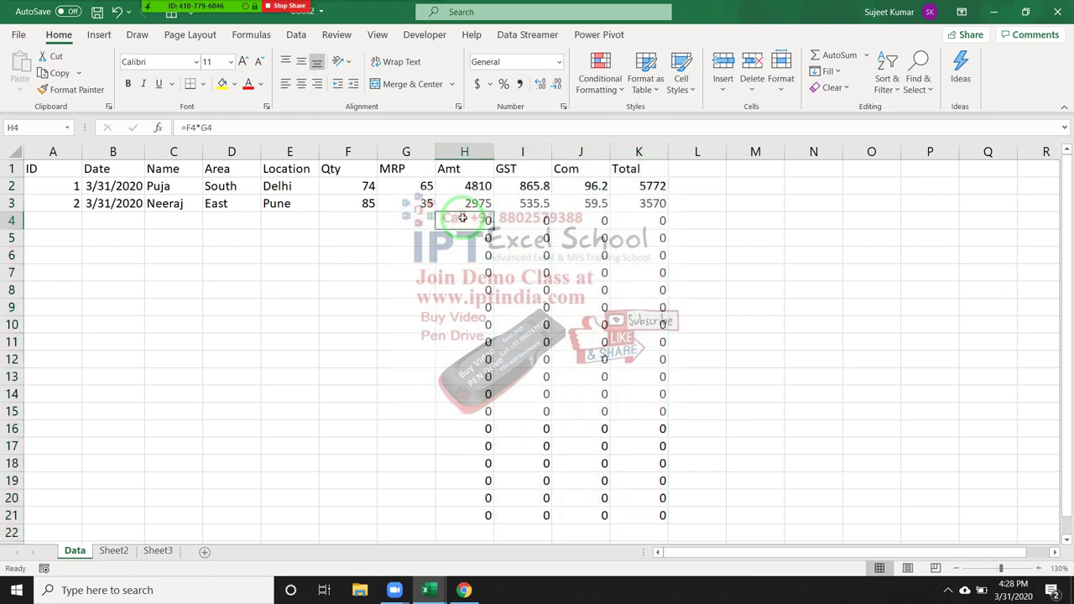
key(Right)
key(Right)
key(Right)
key(Left)
key(Left)
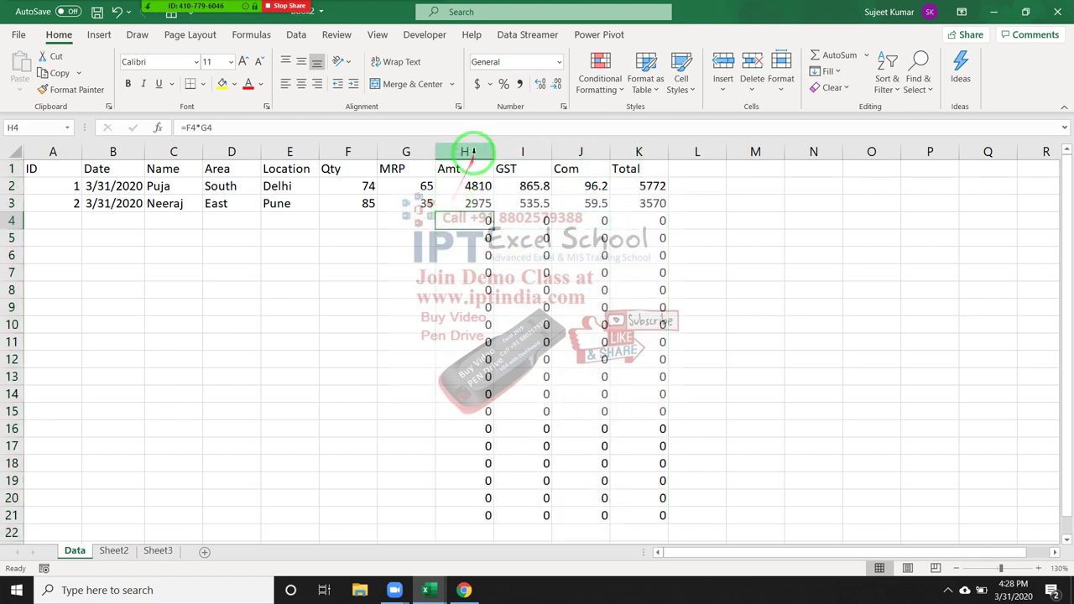
drag(464, 151, 638, 151)
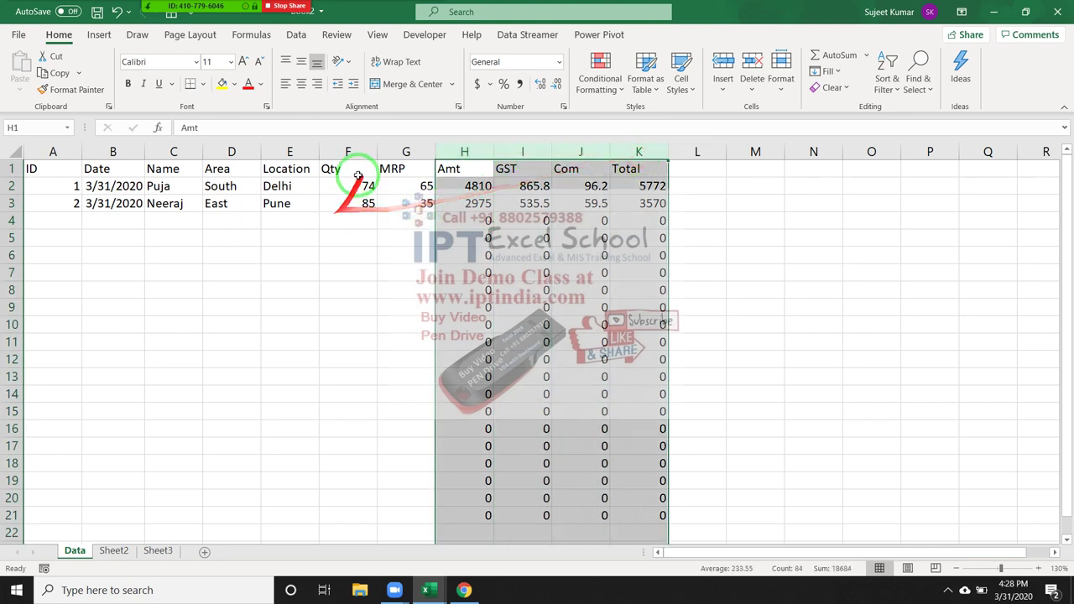
drag(53, 151, 637, 151)
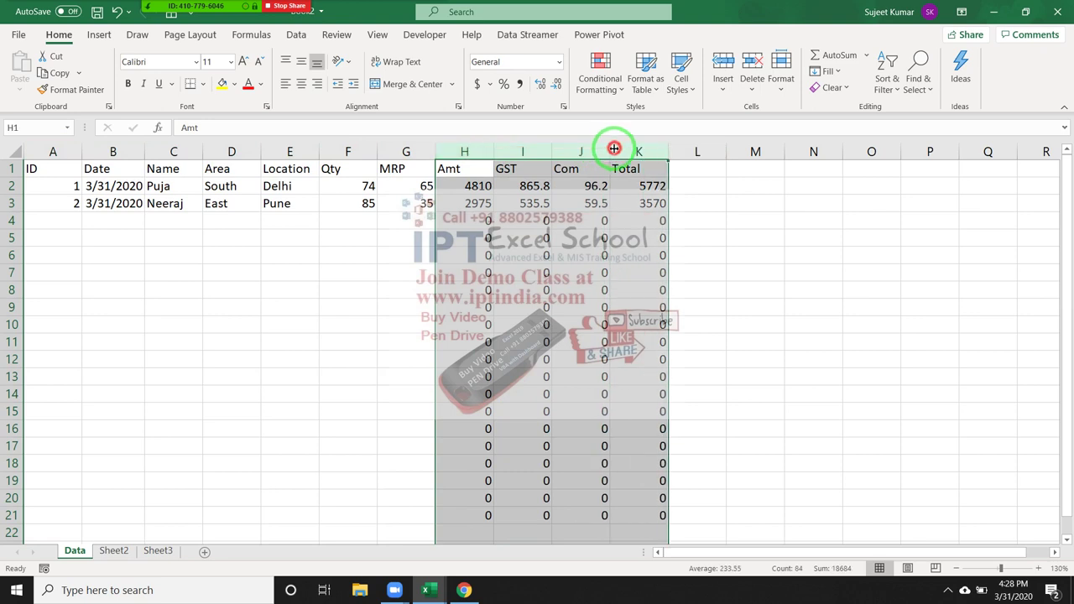
click(348, 252)
click(70, 171)
mouse_move(70, 171)
mouse_down()
mouse_move(662, 512)
mouse_move(490, 377)
mouse_up()
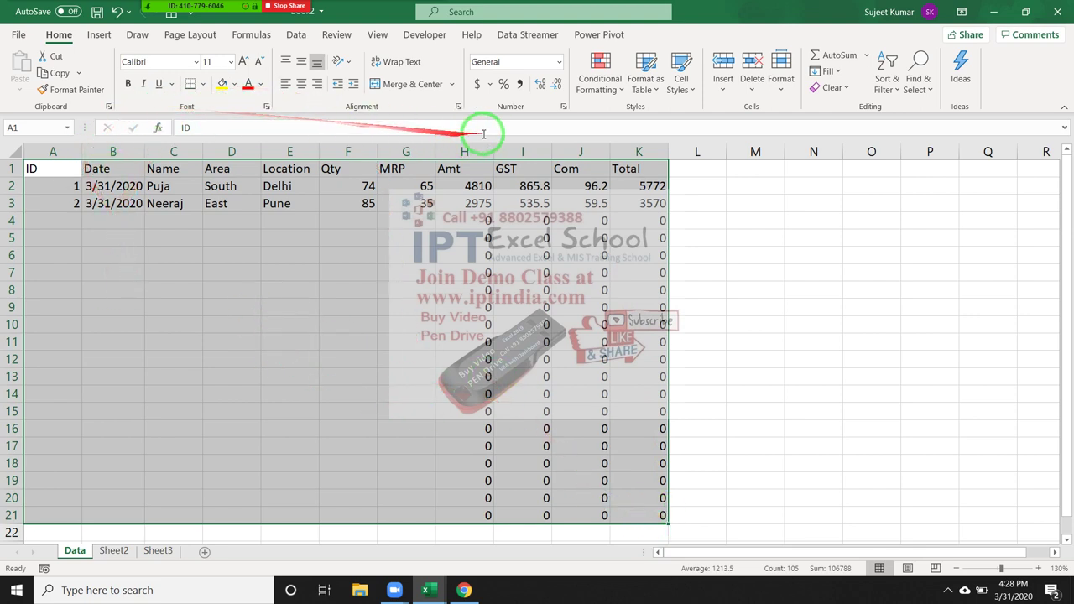
Apply All Borders to A1:K21 from the Home Borders dropdown.
click(203, 86)
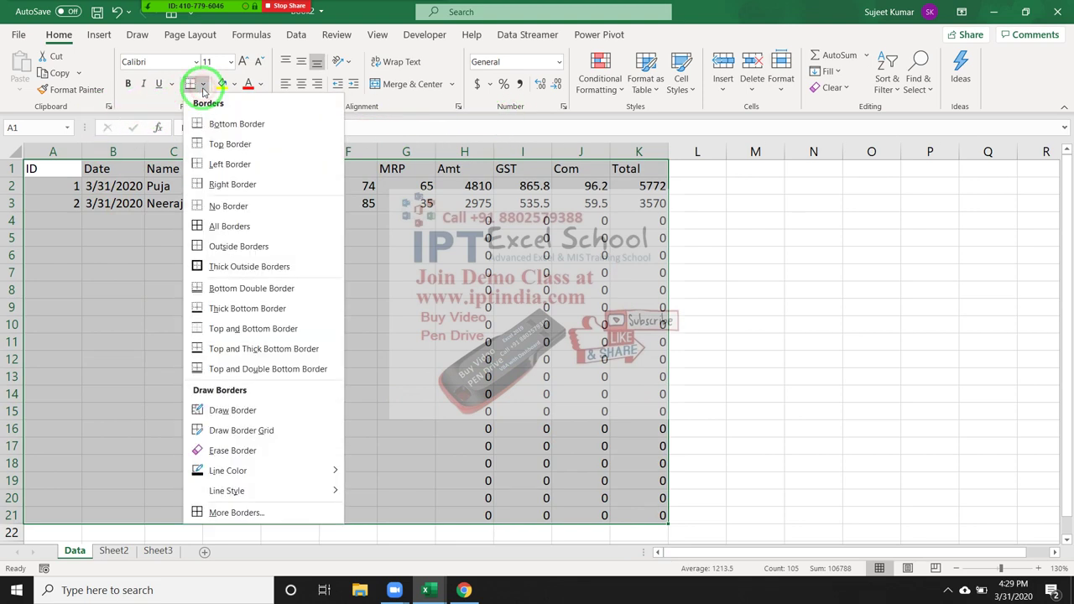
click(229, 226)
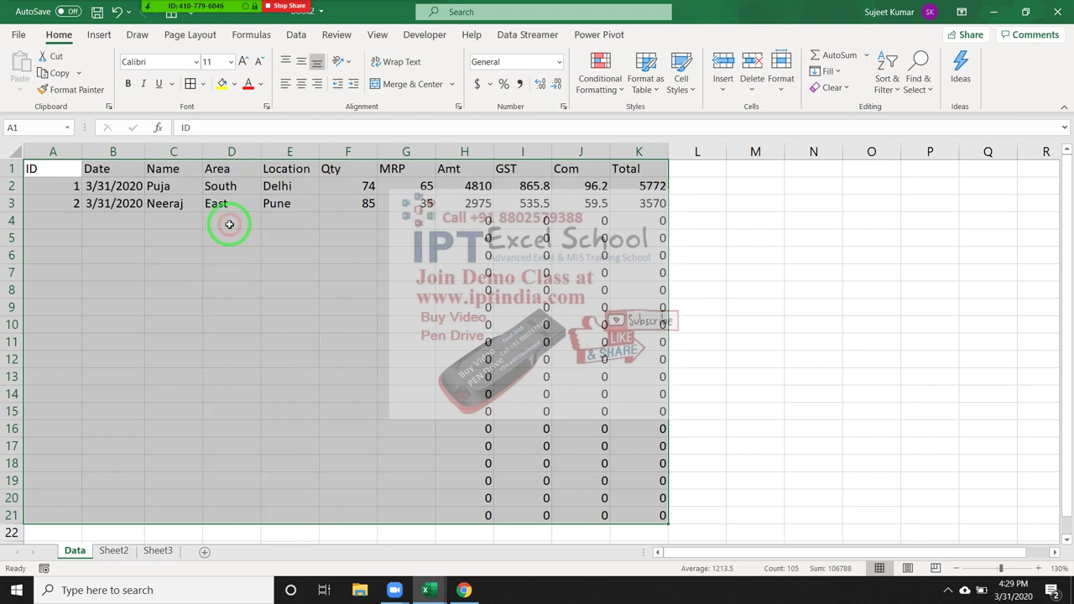
click(203, 85)
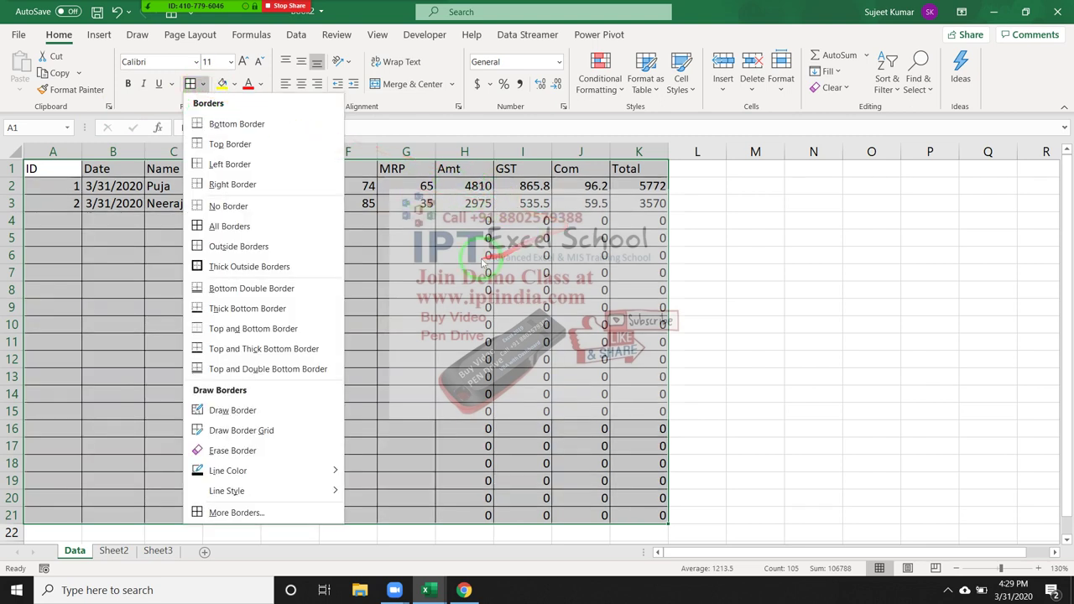
click(452, 261)
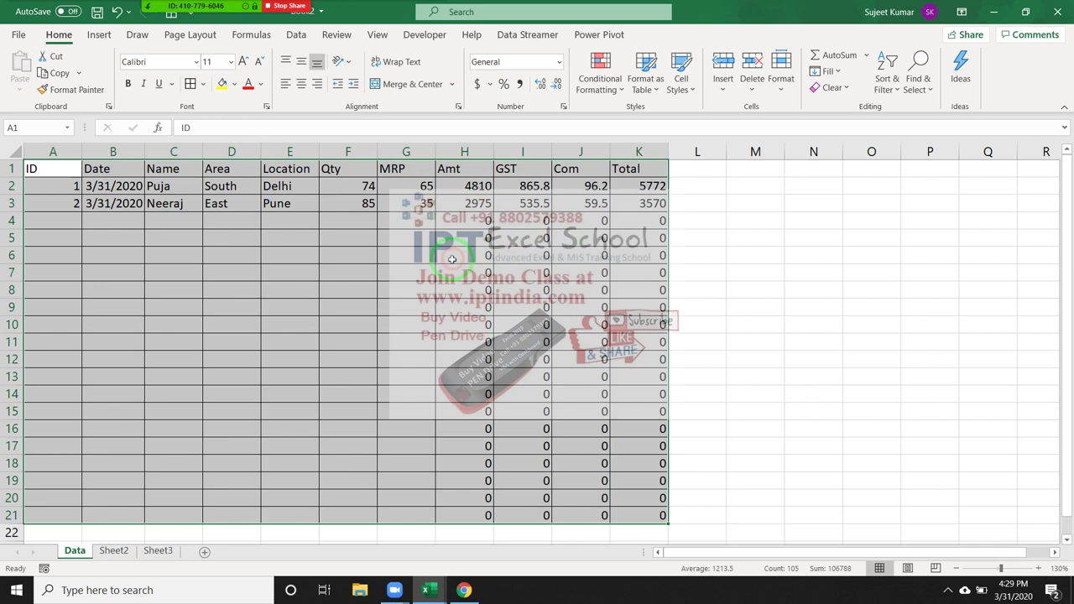
Apply the Outline and Inside border presets to the table in Format Cells.
right_click(354, 253)
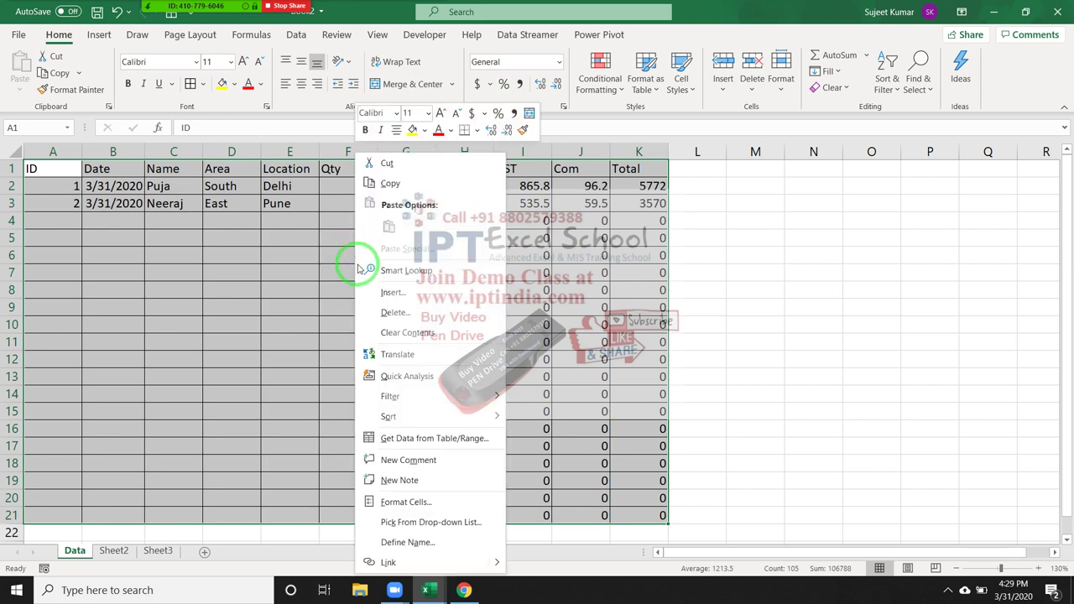
drag(411, 499, 424, 301)
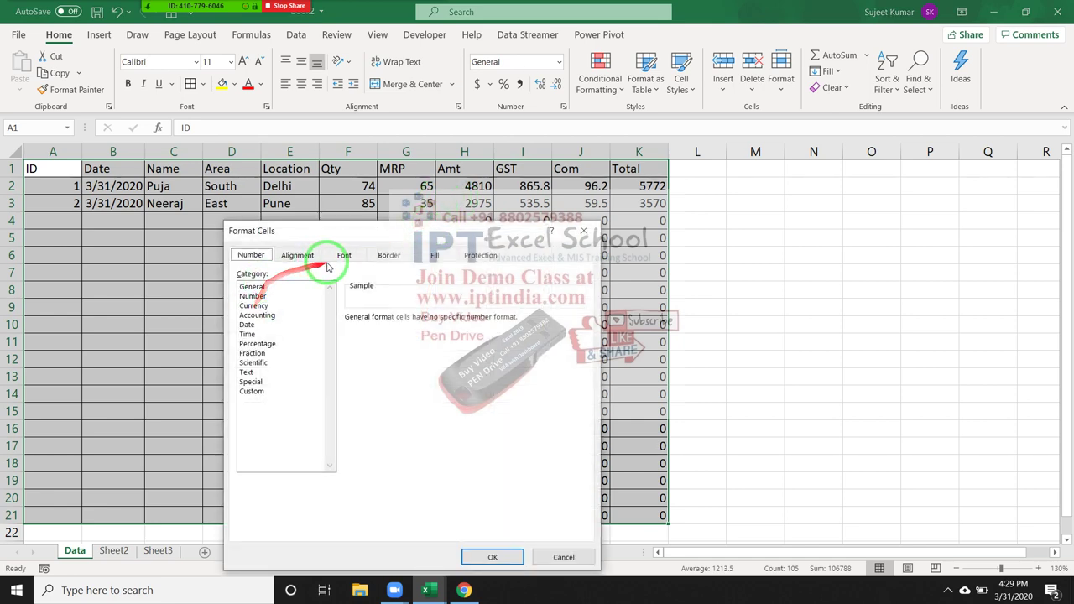
click(388, 254)
drag(397, 237, 712, 104)
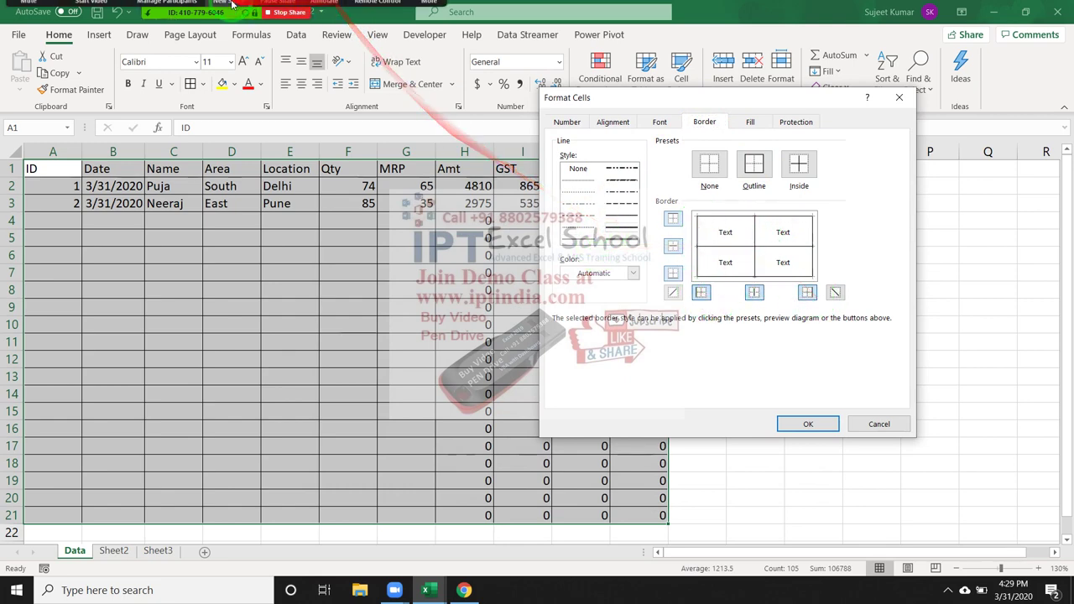
click(753, 164)
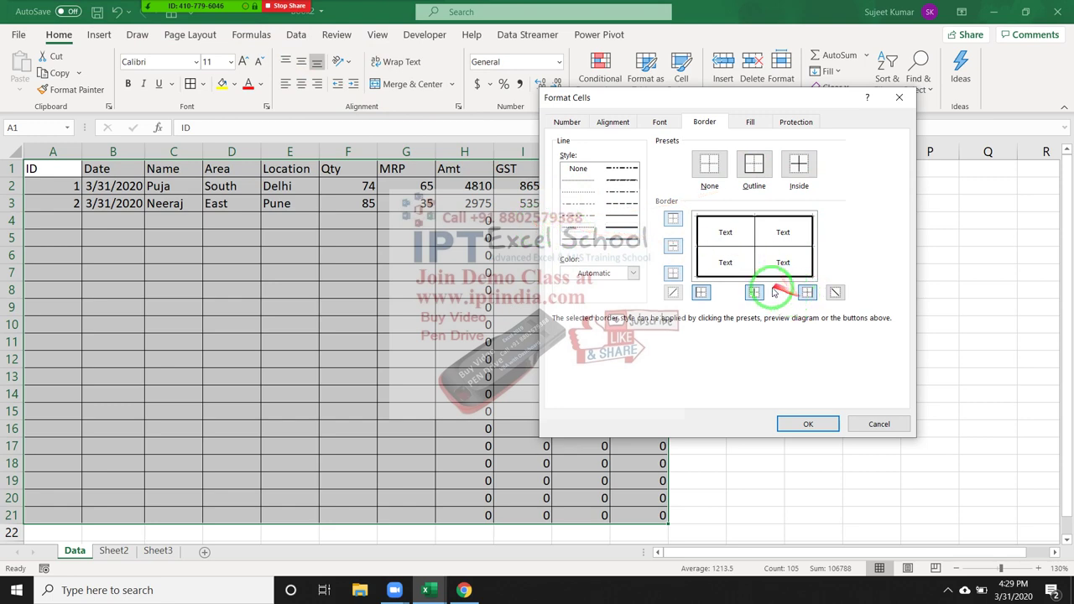
click(801, 168)
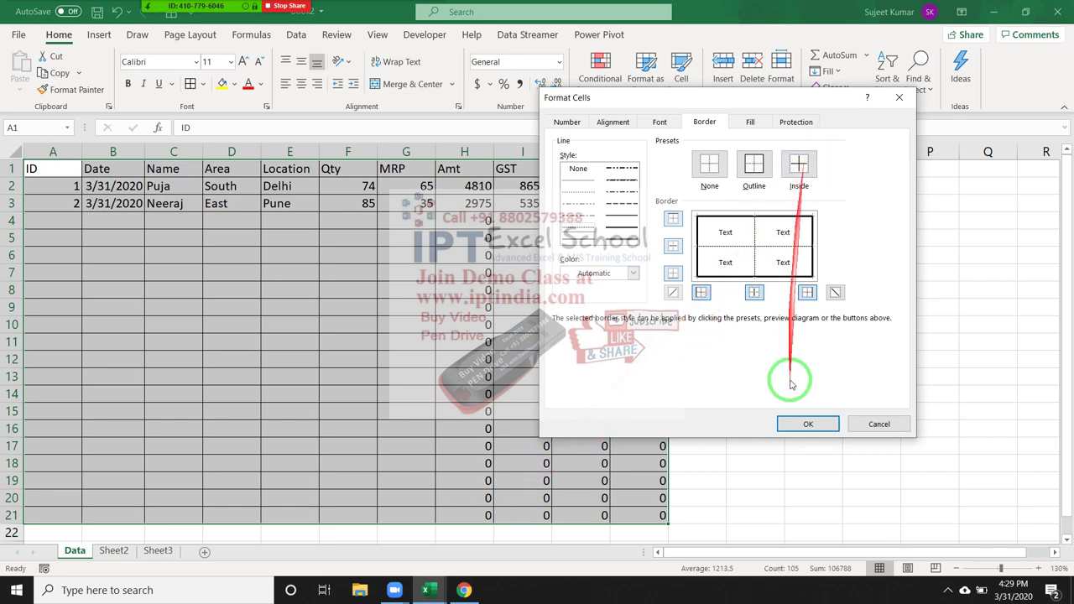
click(801, 422)
Check the new borders, then reselect the whole table A1:K21.
click(750, 410)
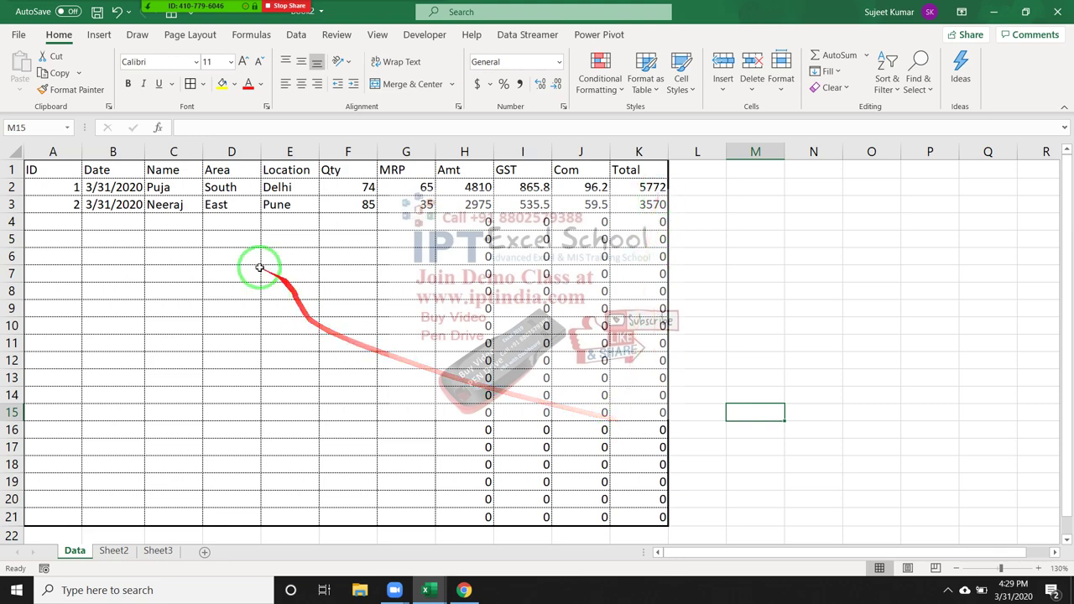
mouse_move(256, 273)
mouse_down()
mouse_move(280, 300)
mouse_move(359, 326)
mouse_up()
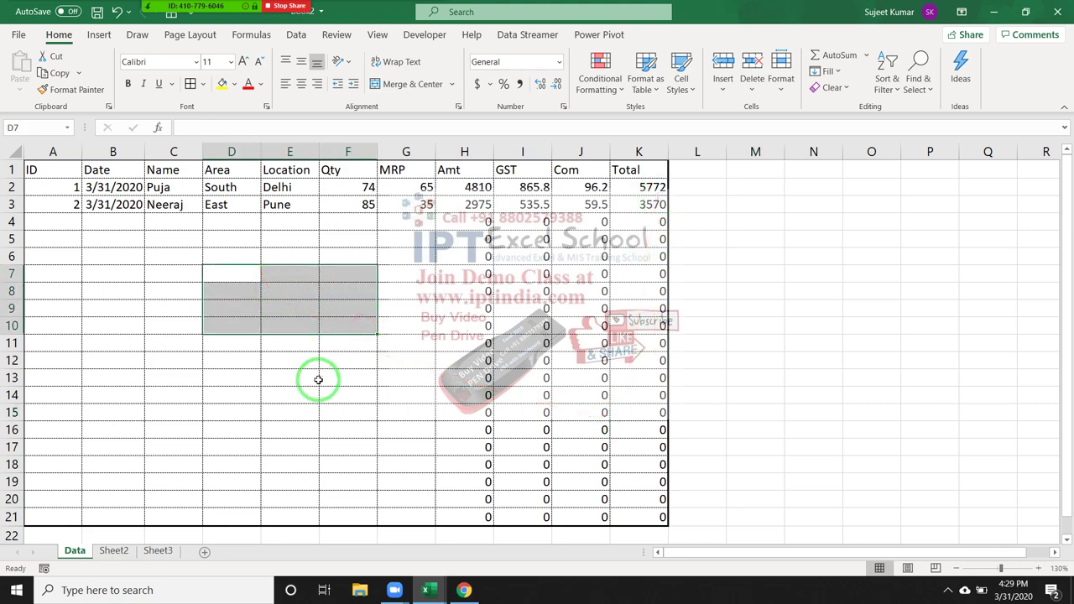
click(284, 336)
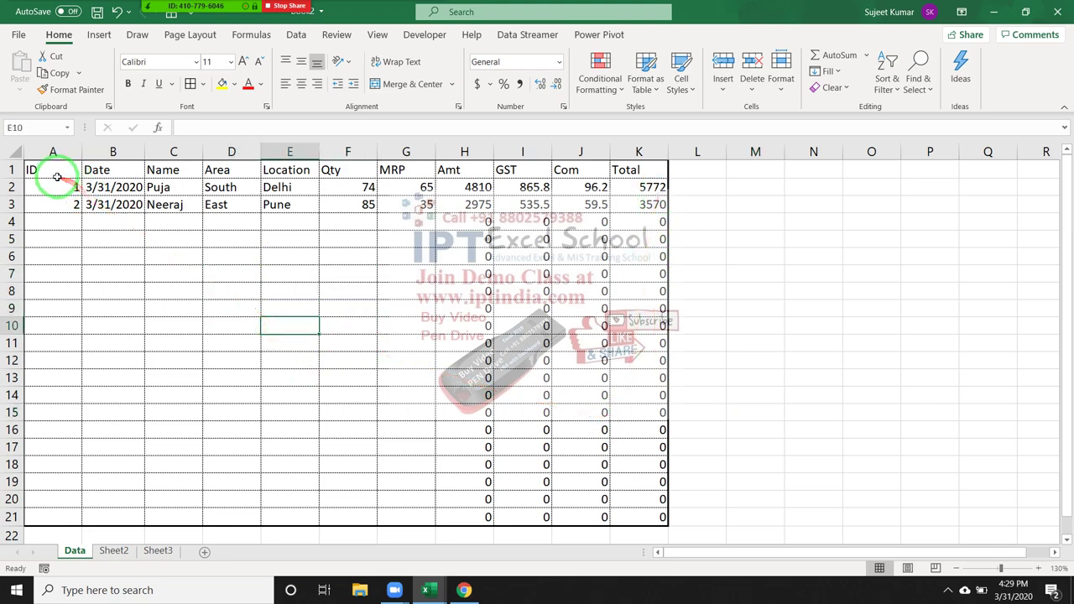
drag(51, 173, 635, 532)
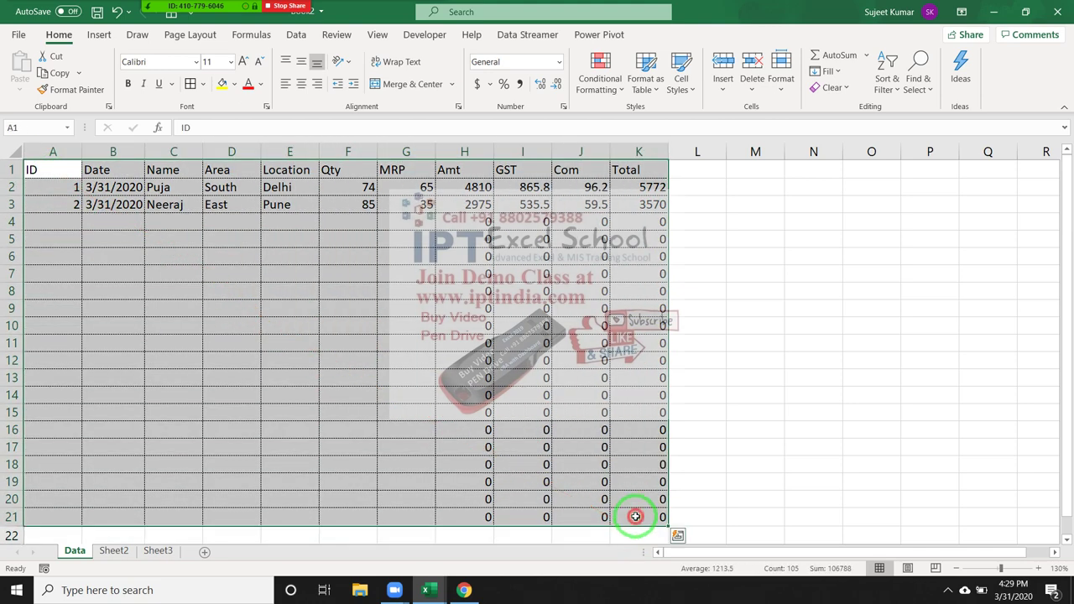
Set the table's inside borders to dark blue dotted lines in Format Cells.
right_click(635, 520)
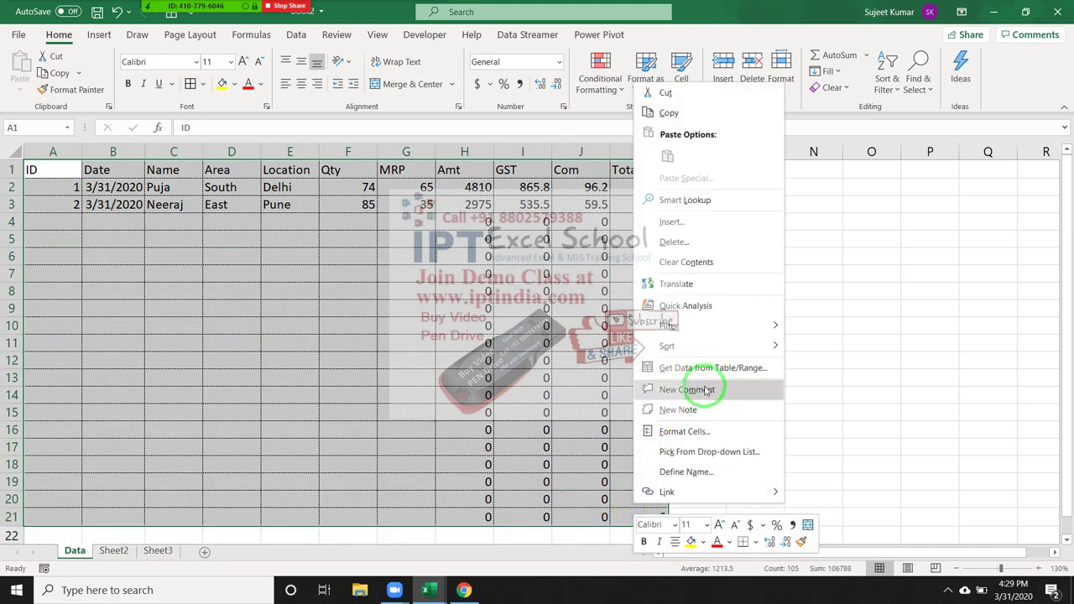
click(696, 431)
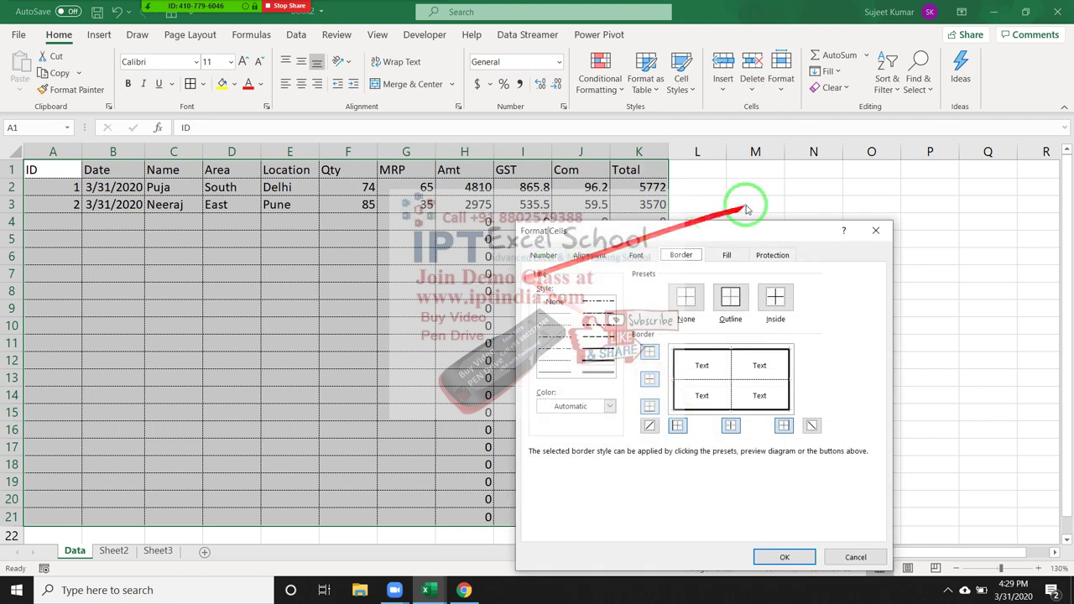
mouse_move(776, 234)
mouse_down()
mouse_move(819, 195)
mouse_move(889, 92)
mouse_up()
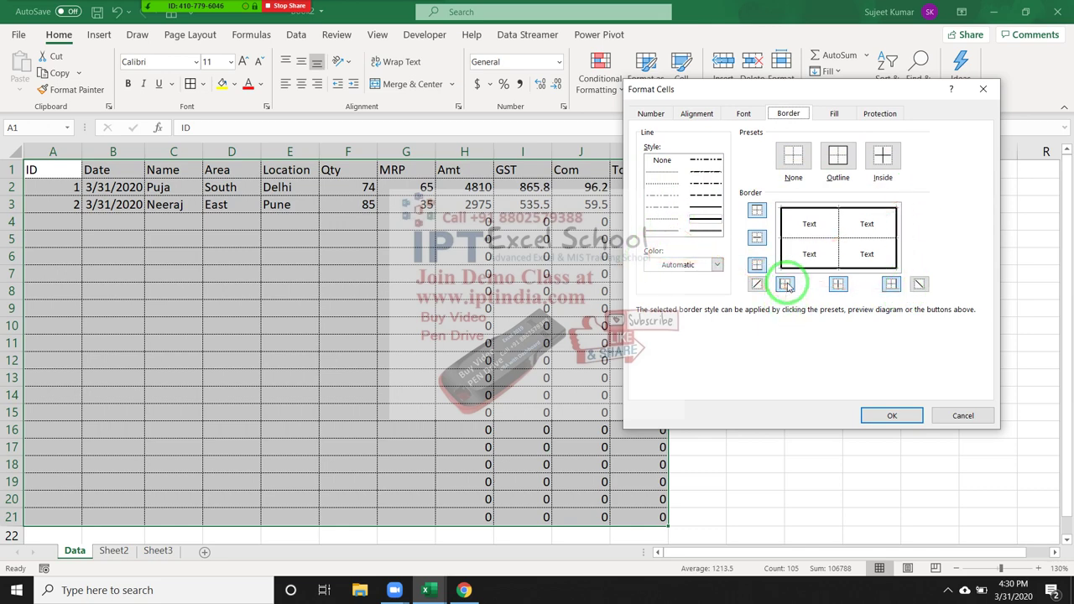
click(685, 275)
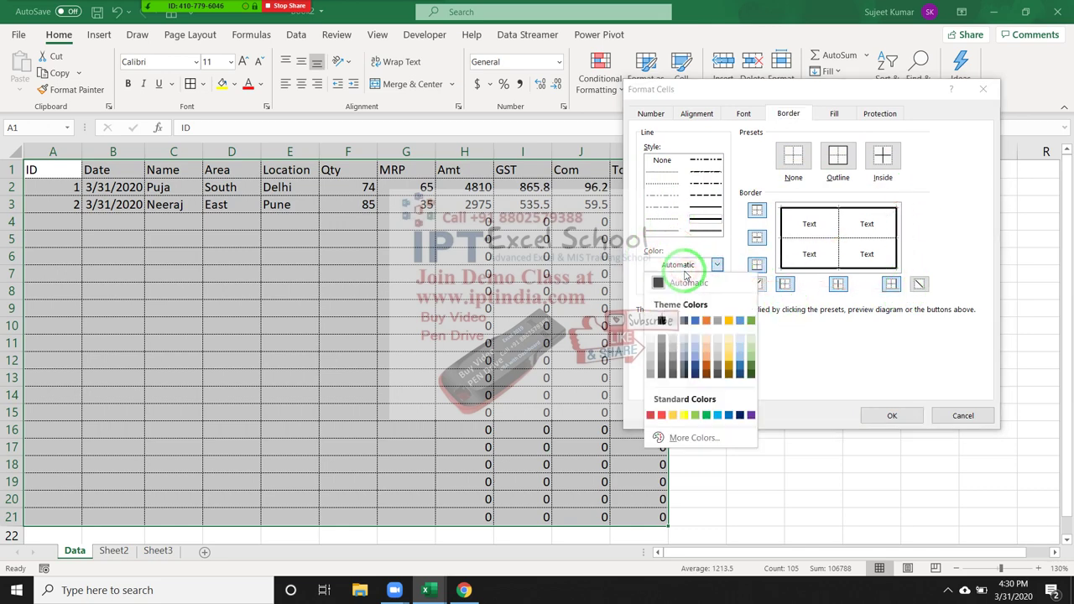
click(739, 415)
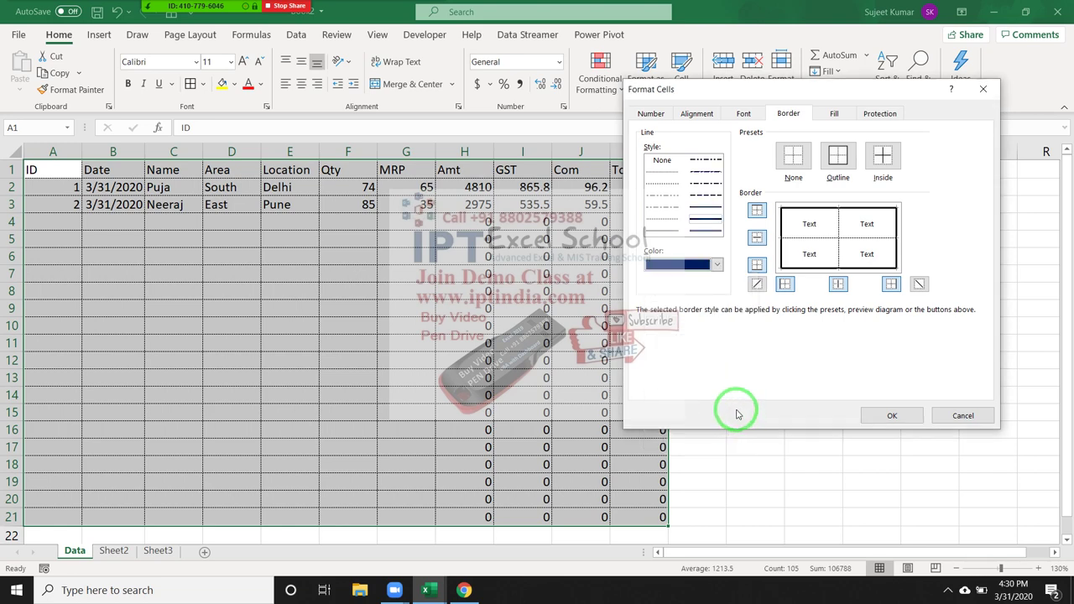
click(882, 160)
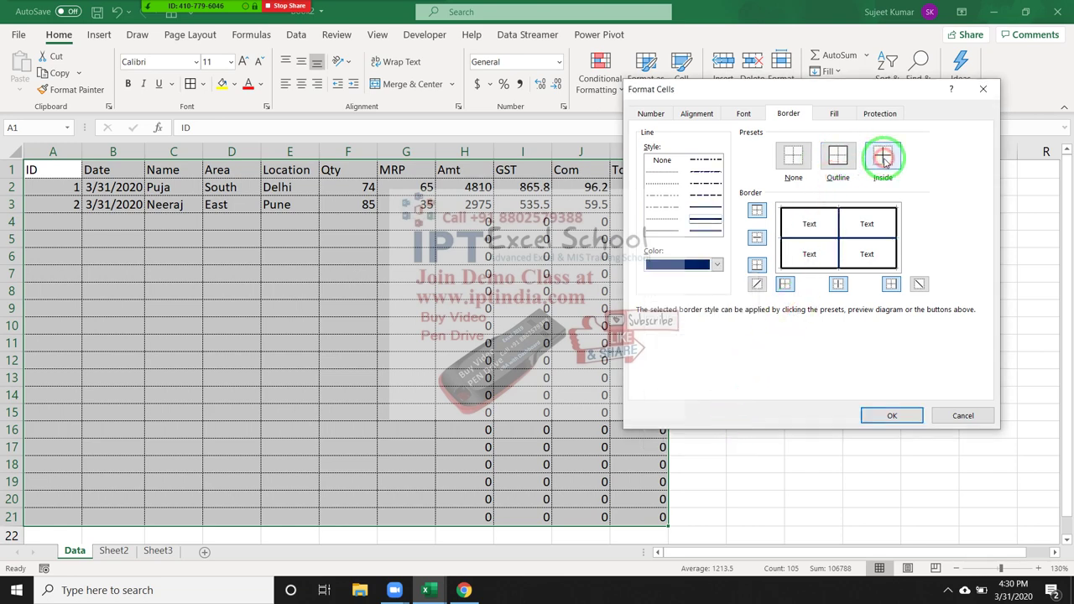
click(668, 210)
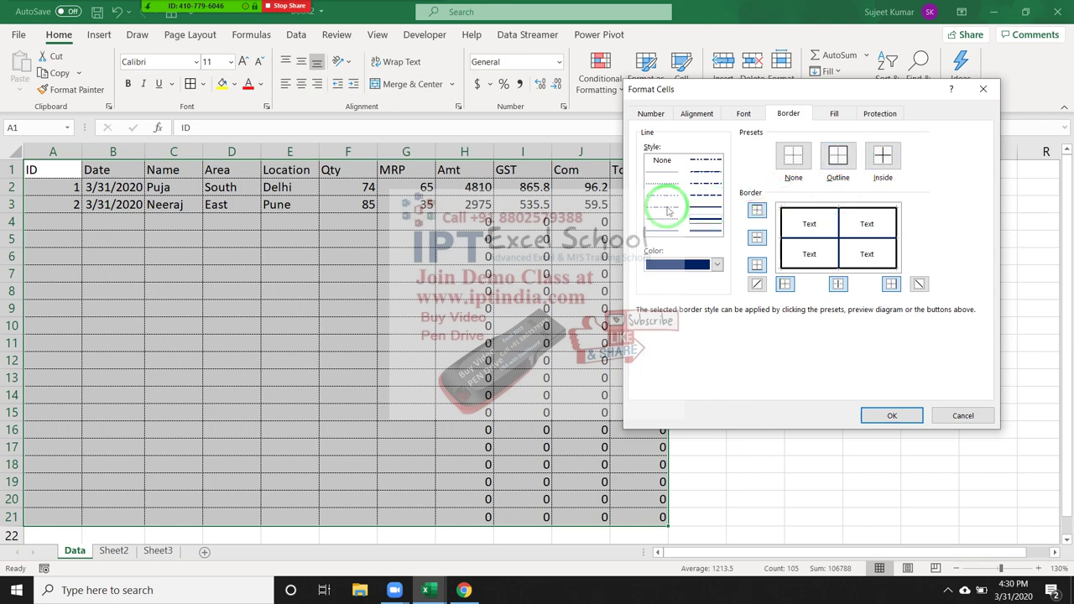
click(879, 159)
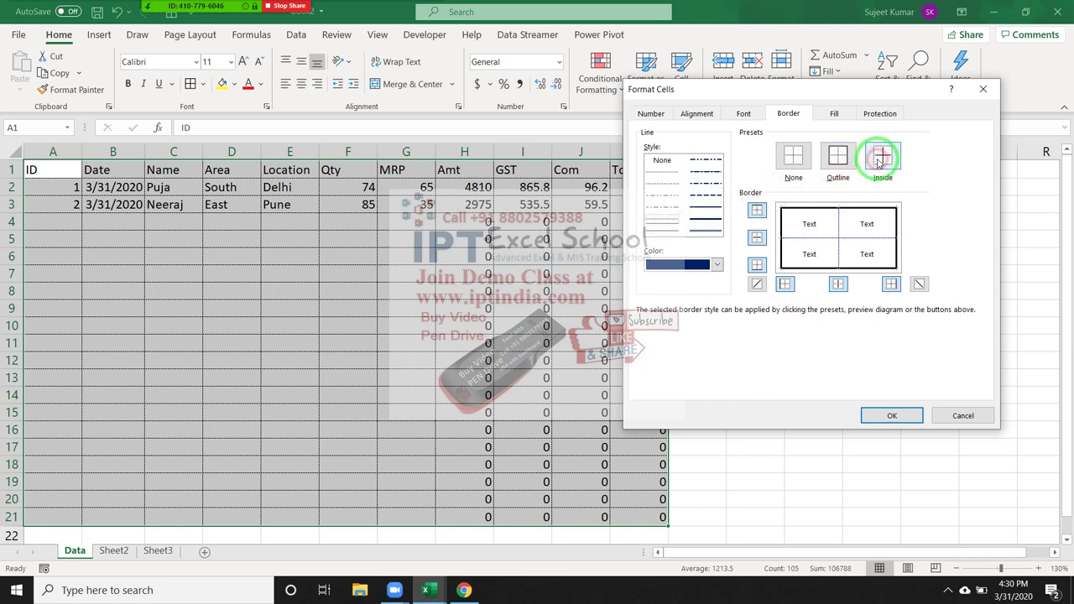
click(892, 414)
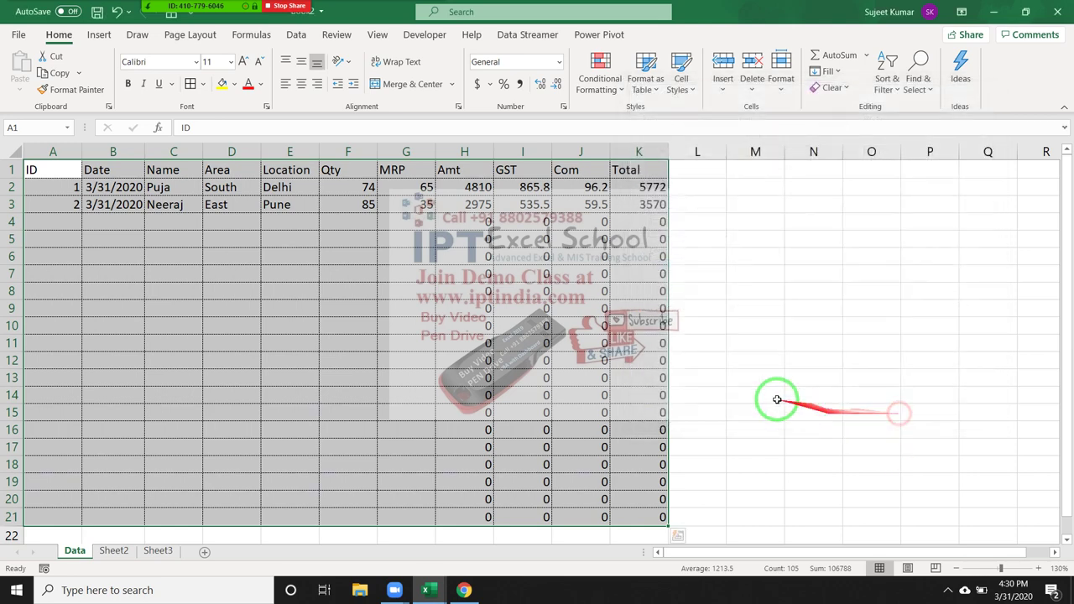
View the blue borders and select the header row A1:K1.
click(334, 374)
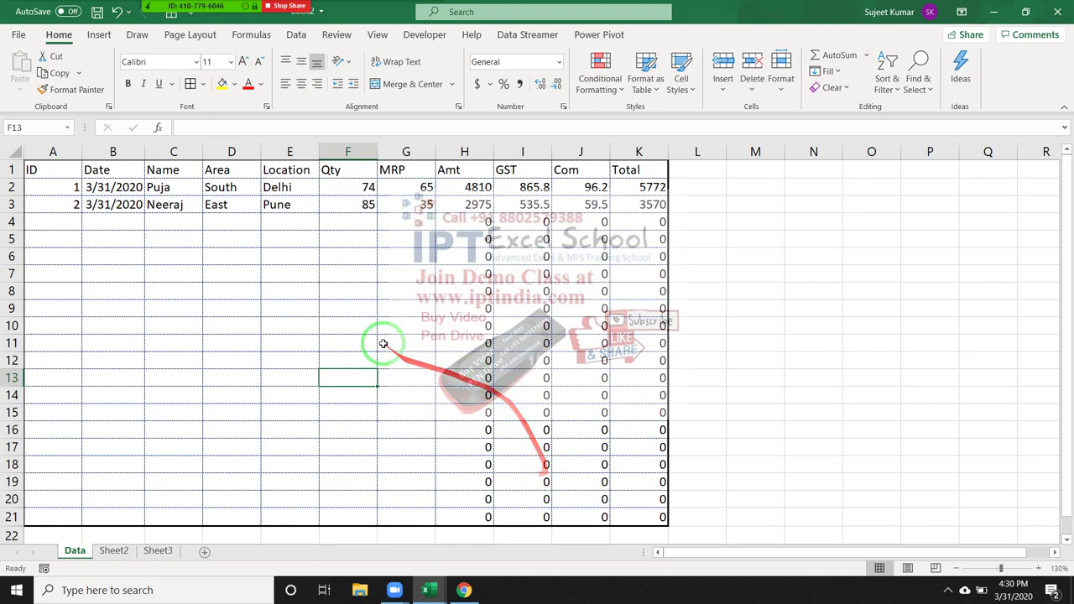
click(54, 174)
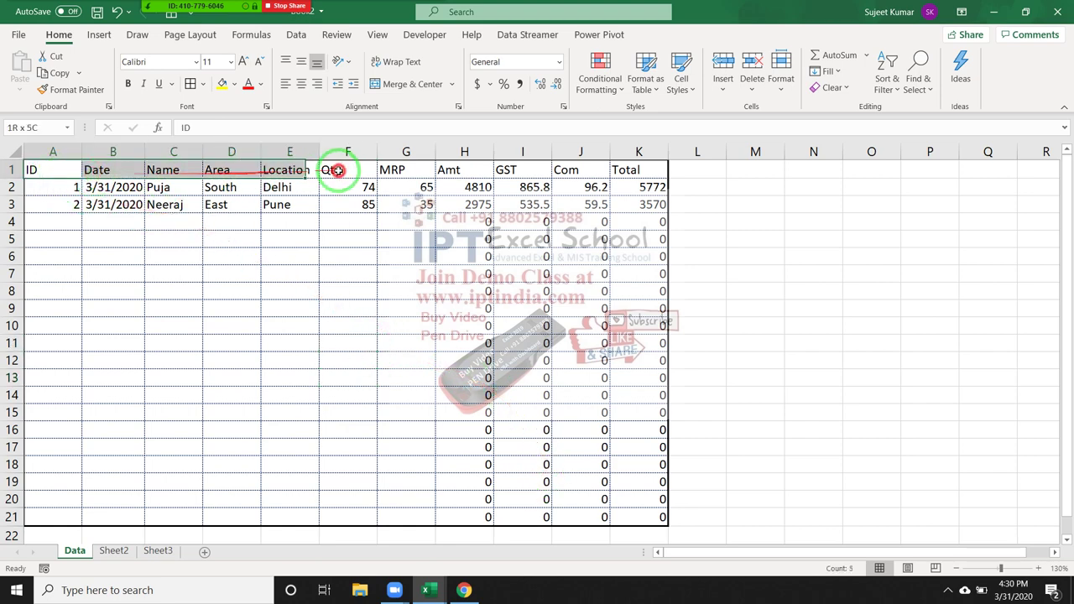
drag(54, 174, 621, 170)
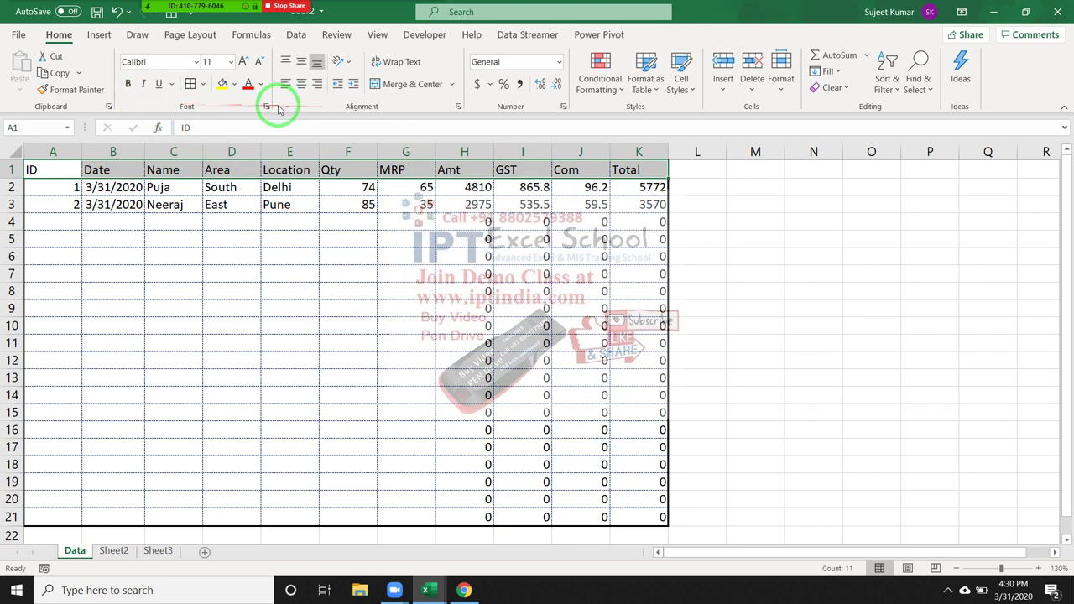
click(335, 238)
right_click(336, 238)
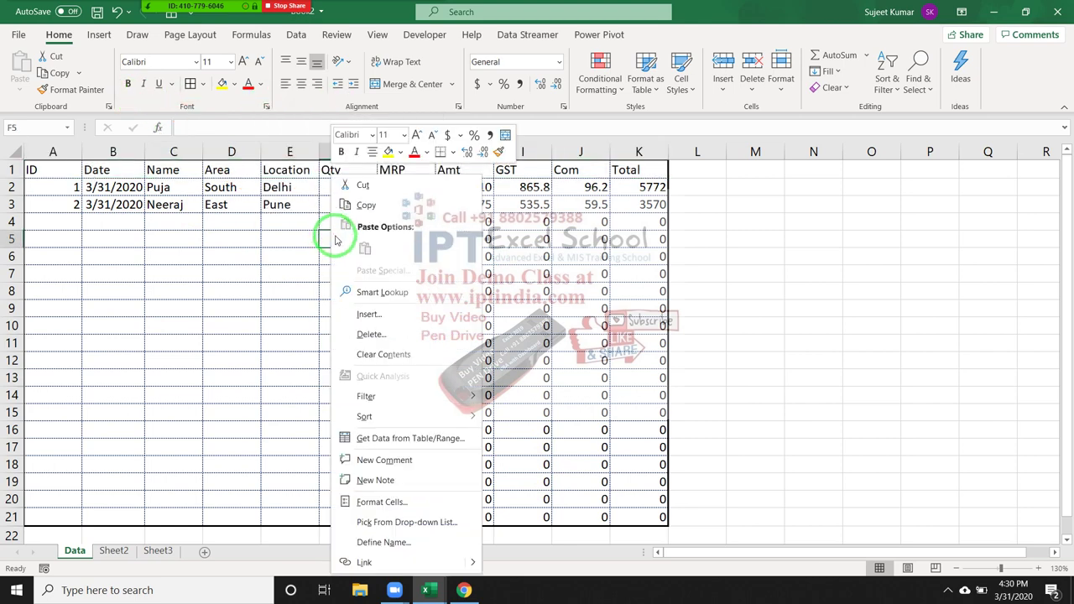
key(Escape)
Open Format Cells for the reselected header row A1:K1.
drag(62, 170, 647, 169)
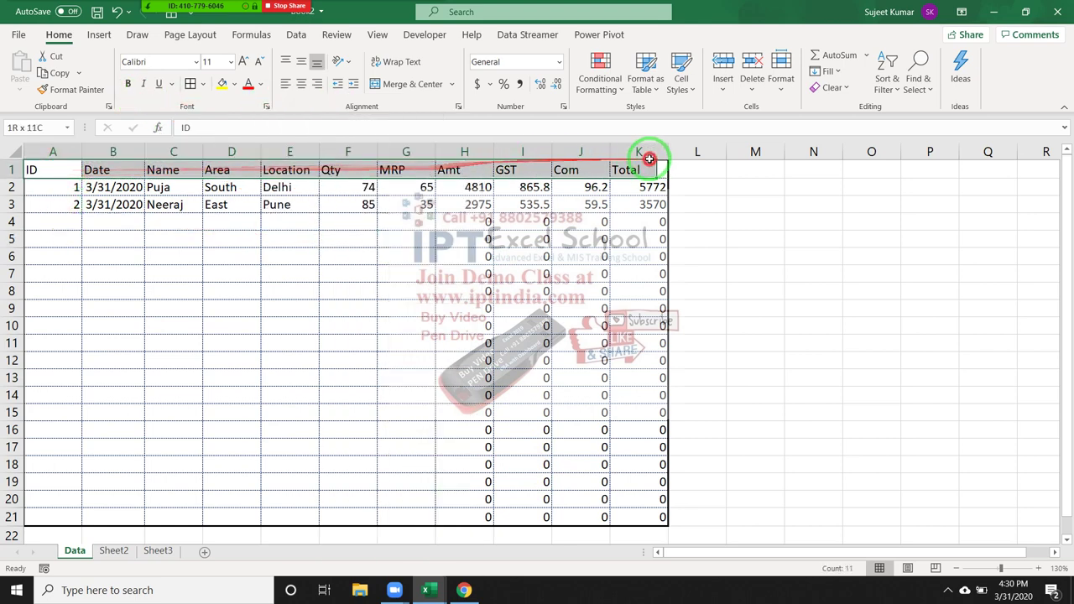
right_click(605, 165)
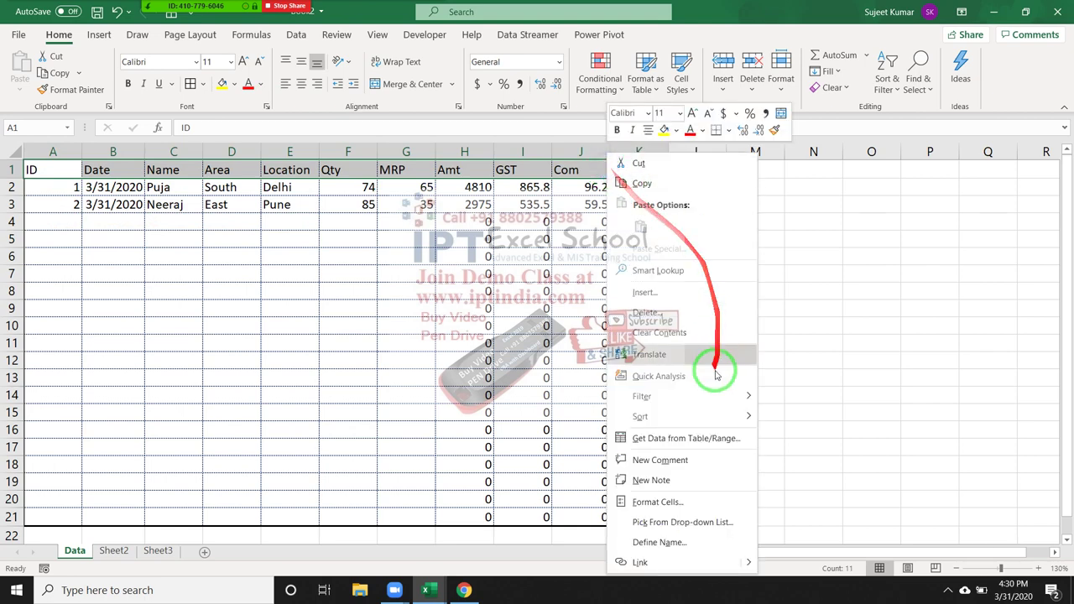
click(679, 503)
mouse_move(593, 220)
mouse_down()
mouse_move(696, 192)
mouse_move(691, 107)
mouse_up()
Set the header font size to 14 and bring up the screen recorder controls.
click(711, 218)
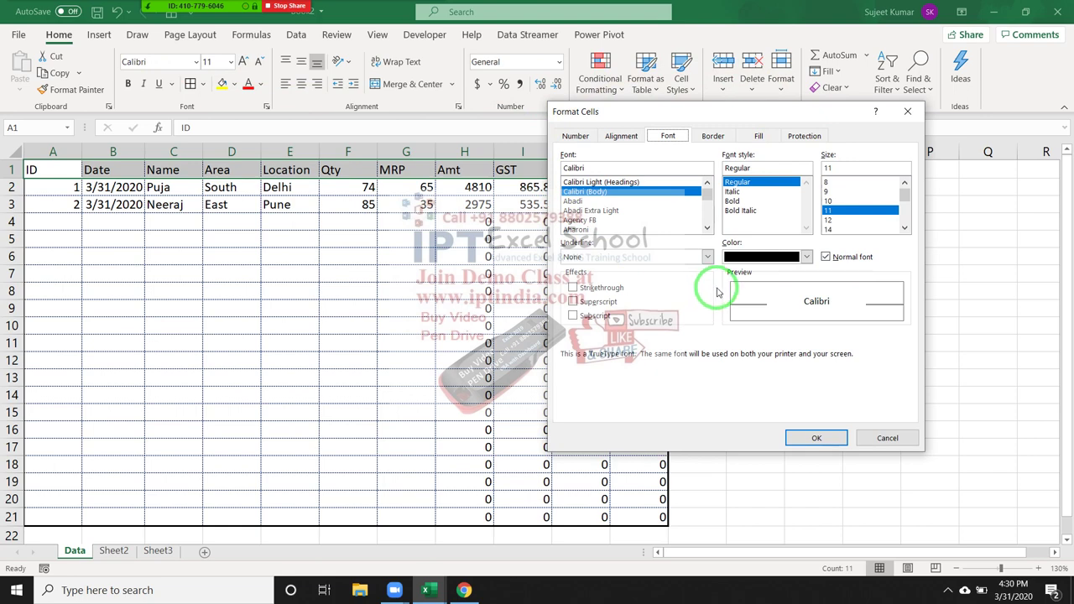
click(833, 229)
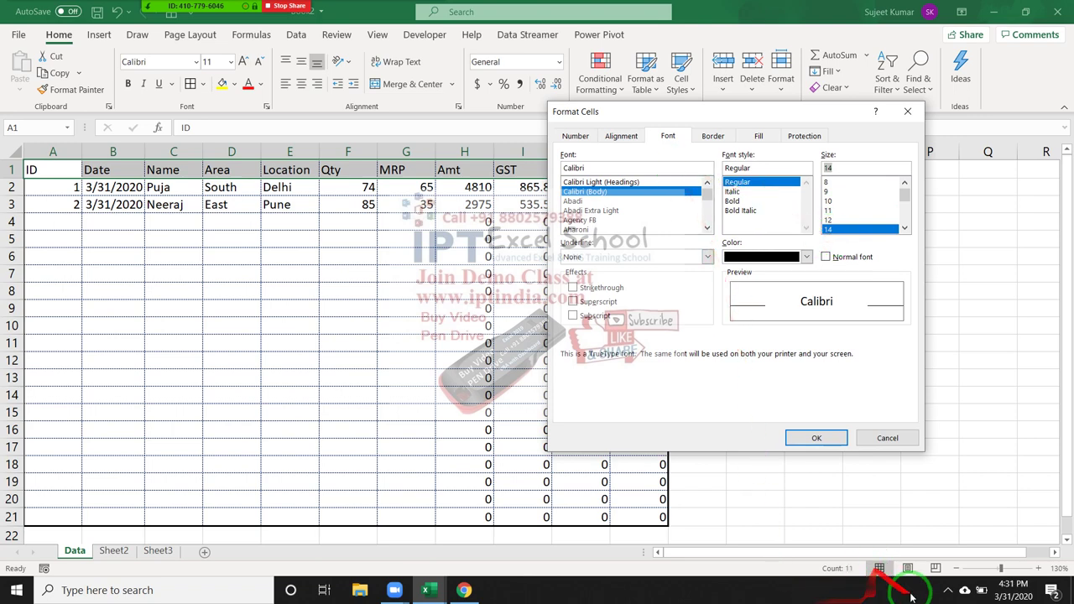
click(947, 591)
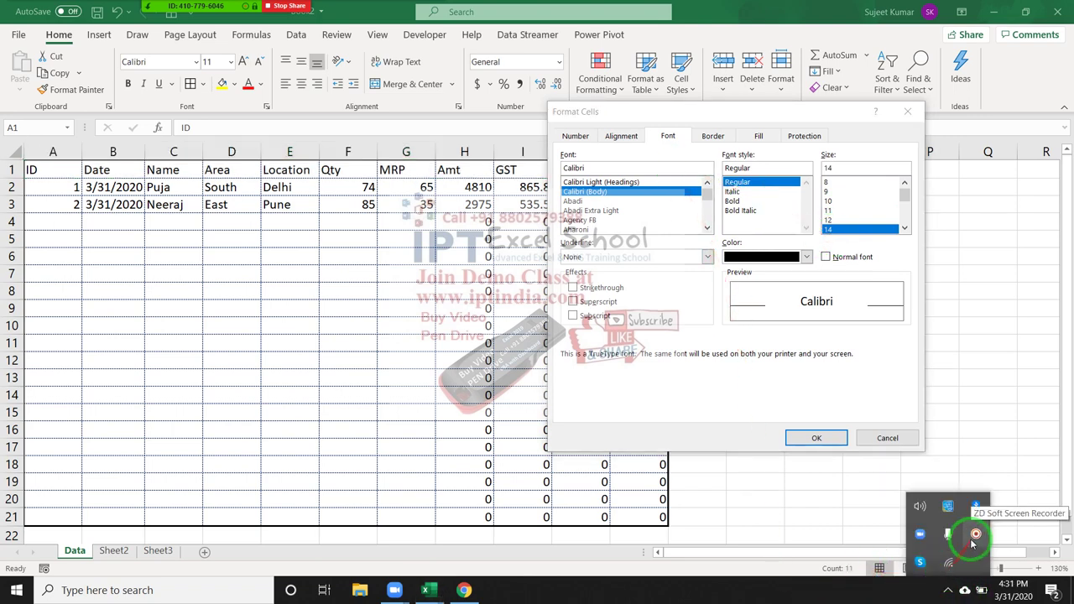
click(975, 535)
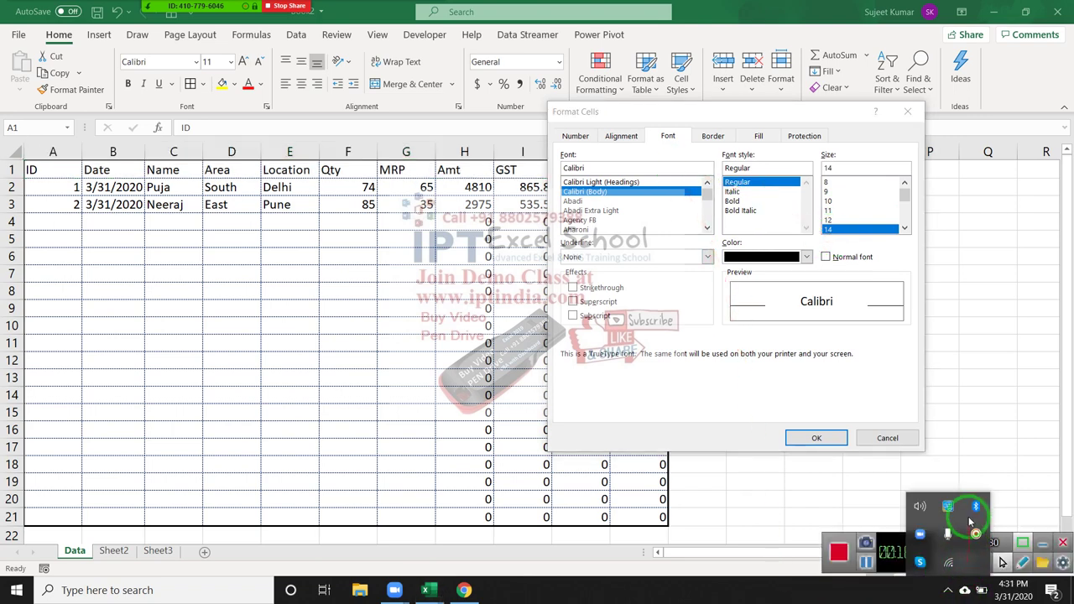
click(948, 591)
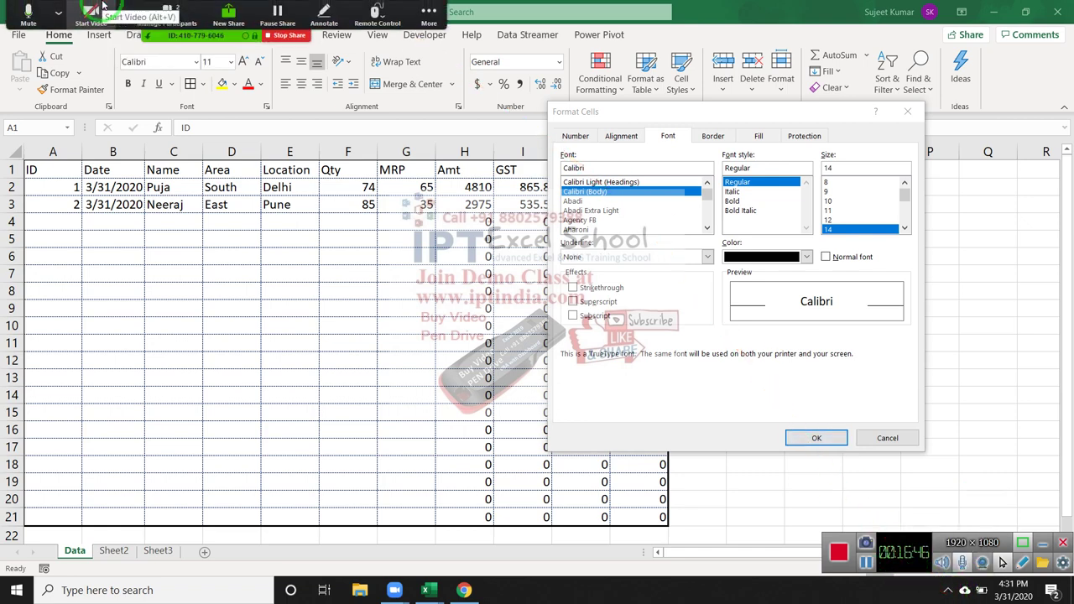
click(38, 7)
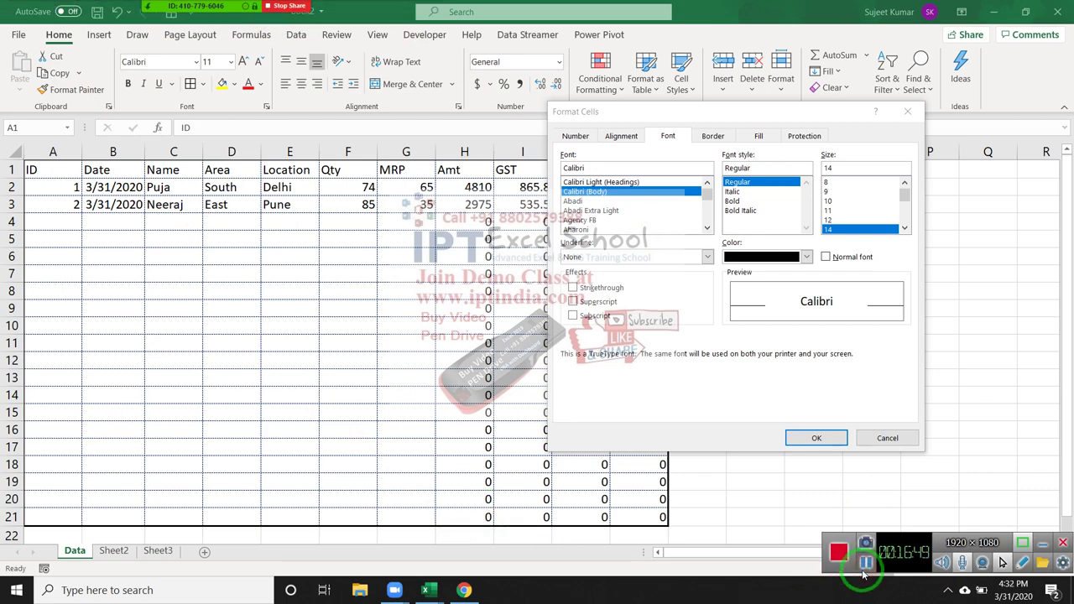
Choose AngsanaUPC as the header font and make it bold.
drag(701, 192, 579, 194)
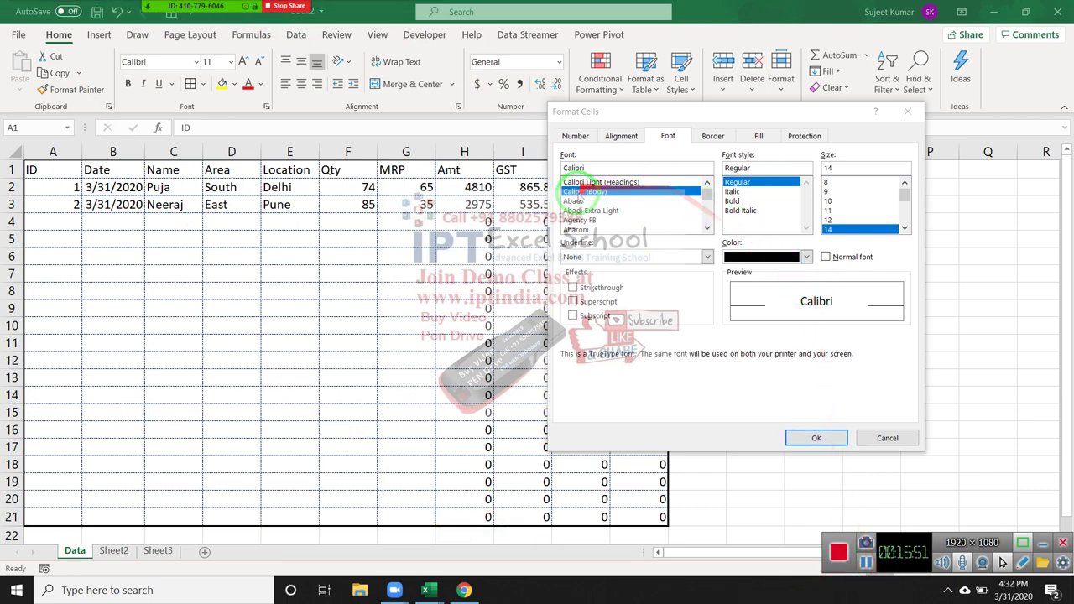
click(579, 220)
click(578, 229)
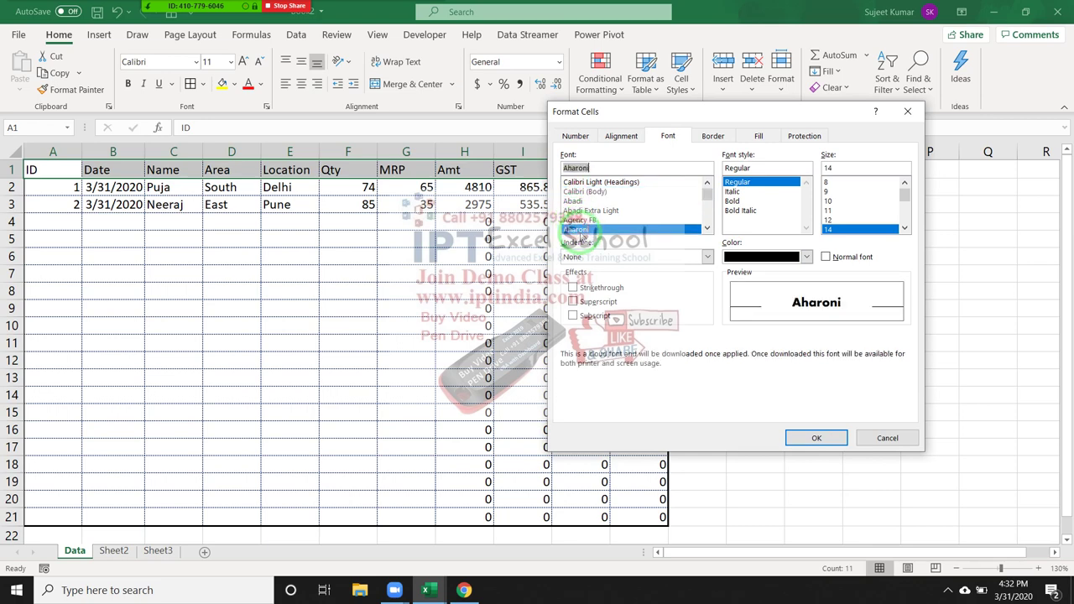
scroll(585, 223, down, 2)
click(579, 220)
click(581, 211)
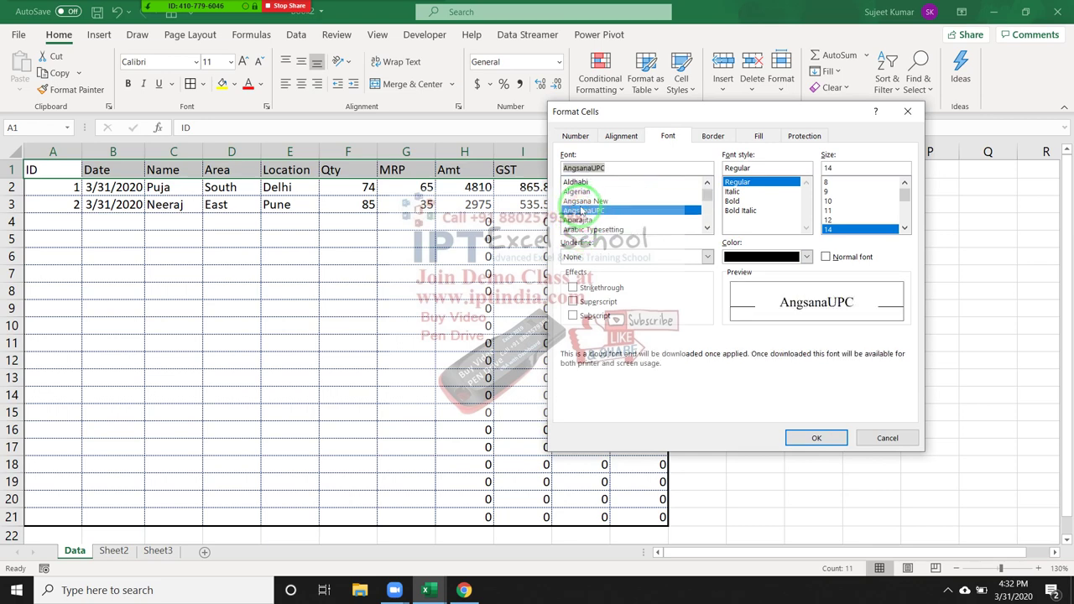
click(732, 201)
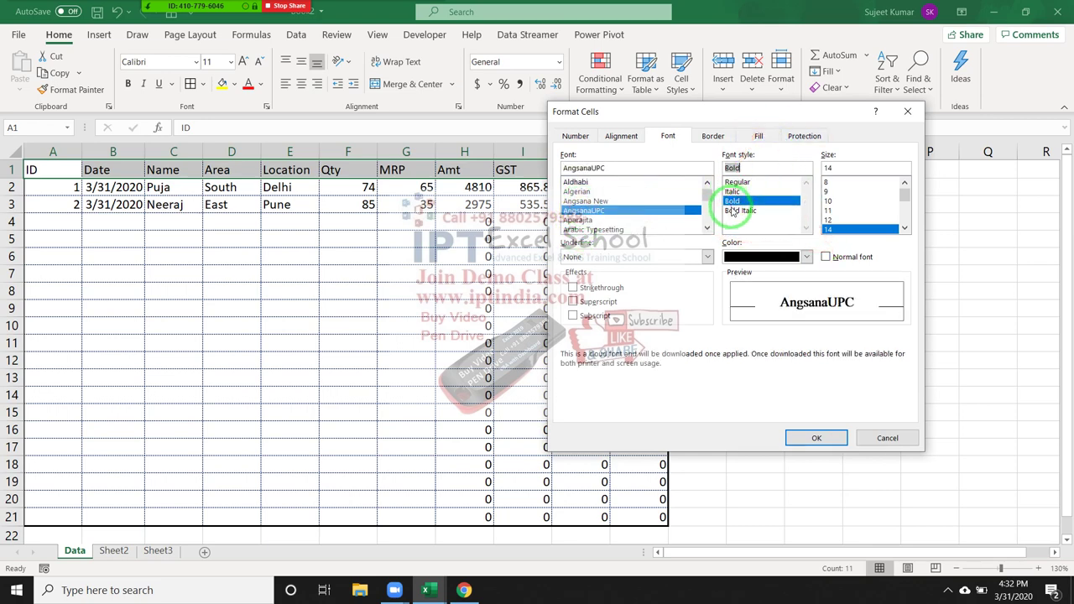
scroll(827, 206, down, 1)
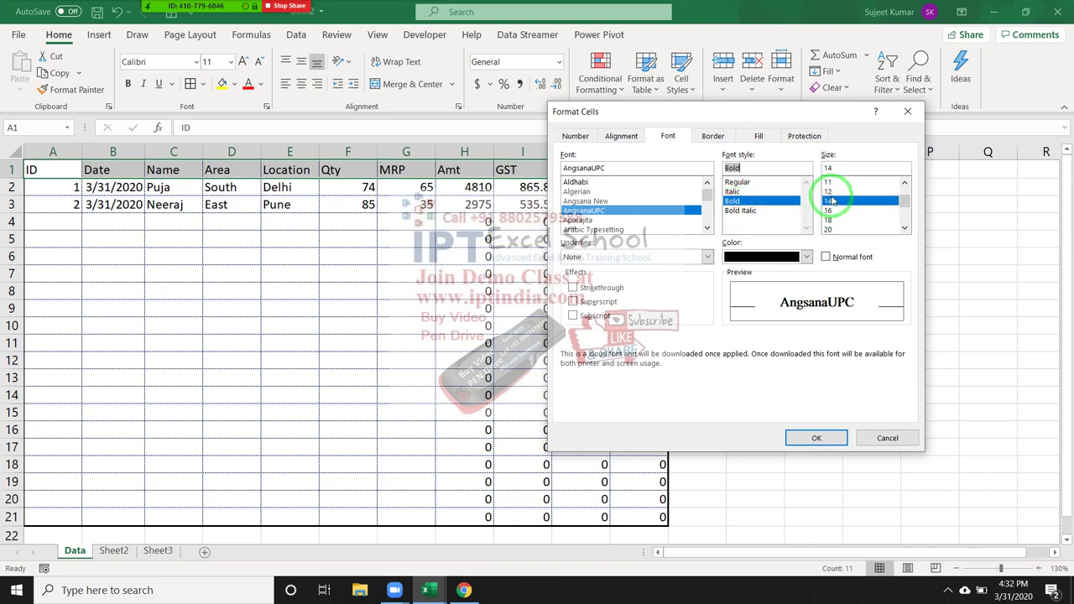
Make the header text dark blue with a single underline and apply it.
click(805, 257)
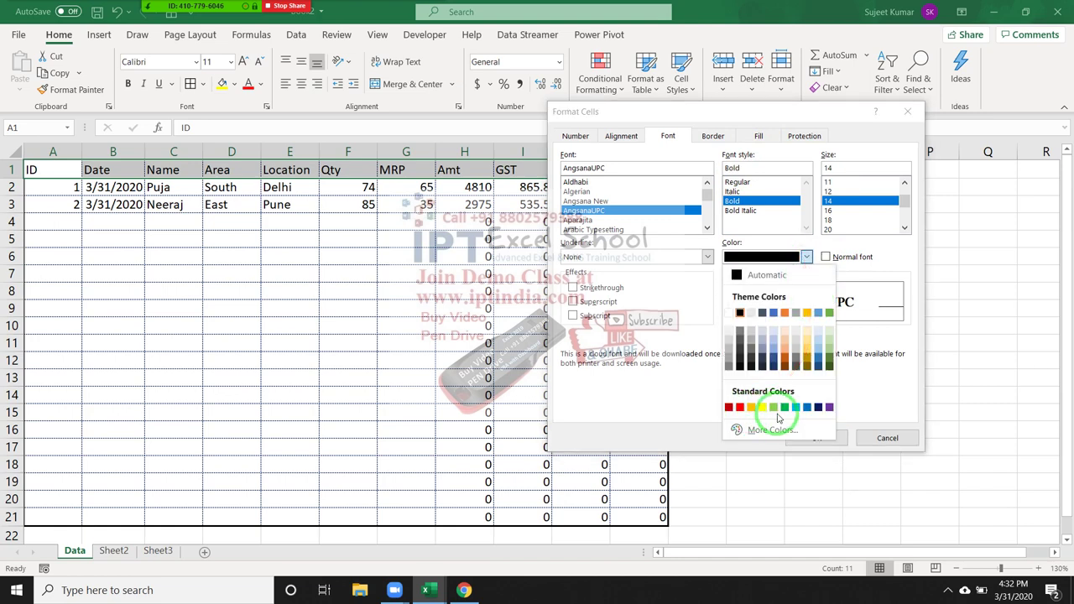
click(817, 409)
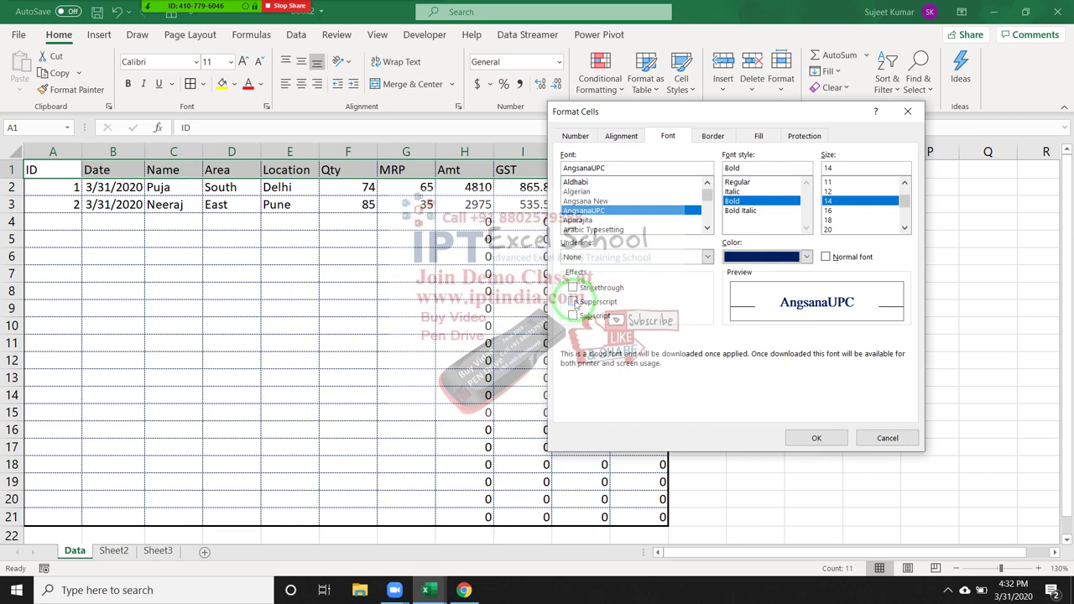
click(579, 257)
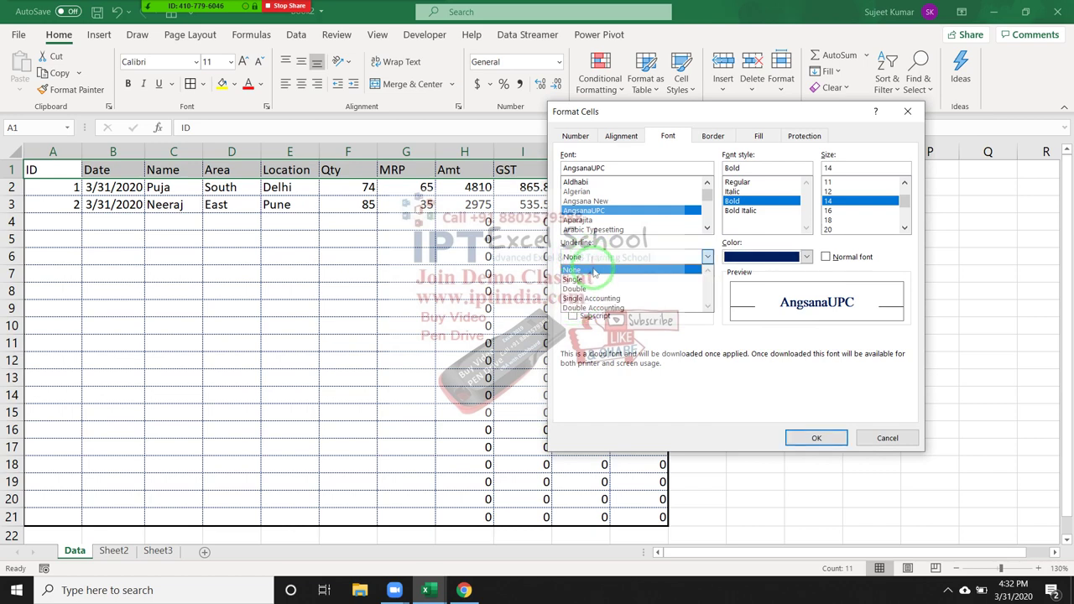
click(592, 279)
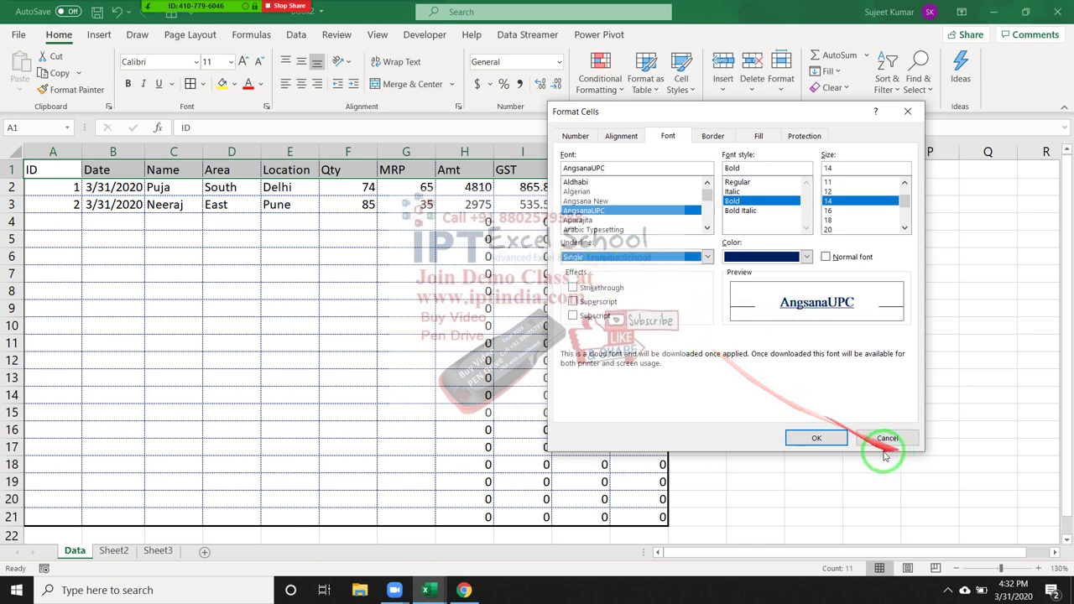
click(828, 439)
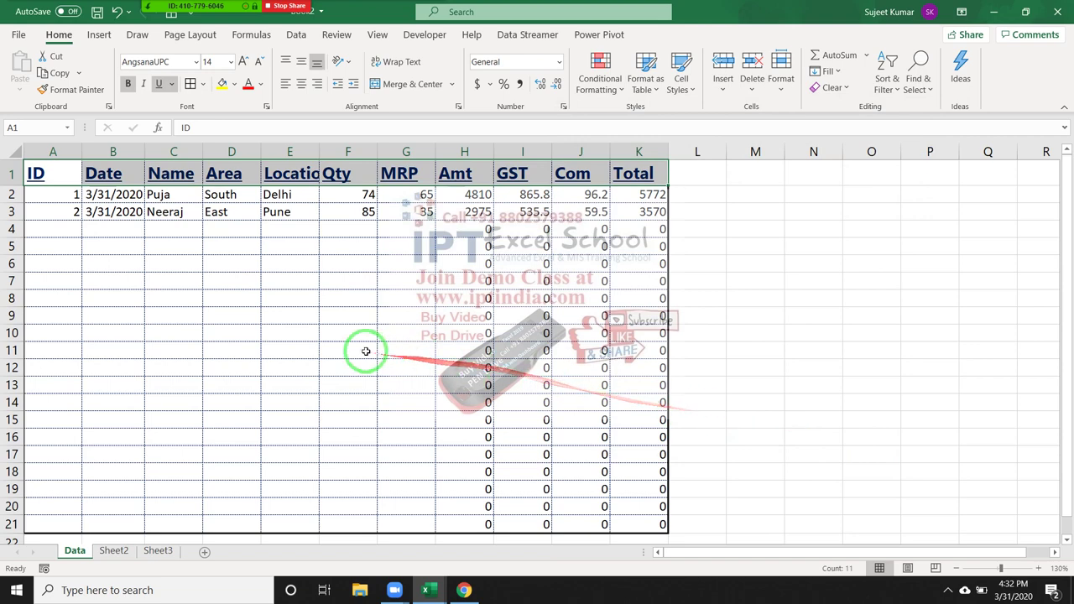
Undo the last change, turn off Underline on the header cells, then reselect A1:K1.
click(351, 335)
key(ctrl+z)
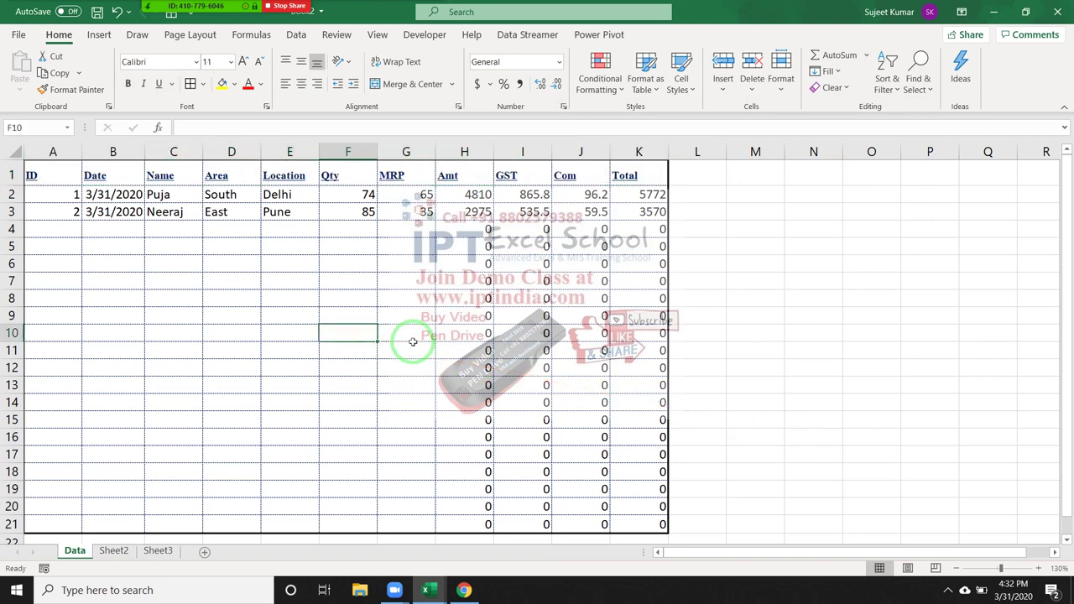
click(403, 174)
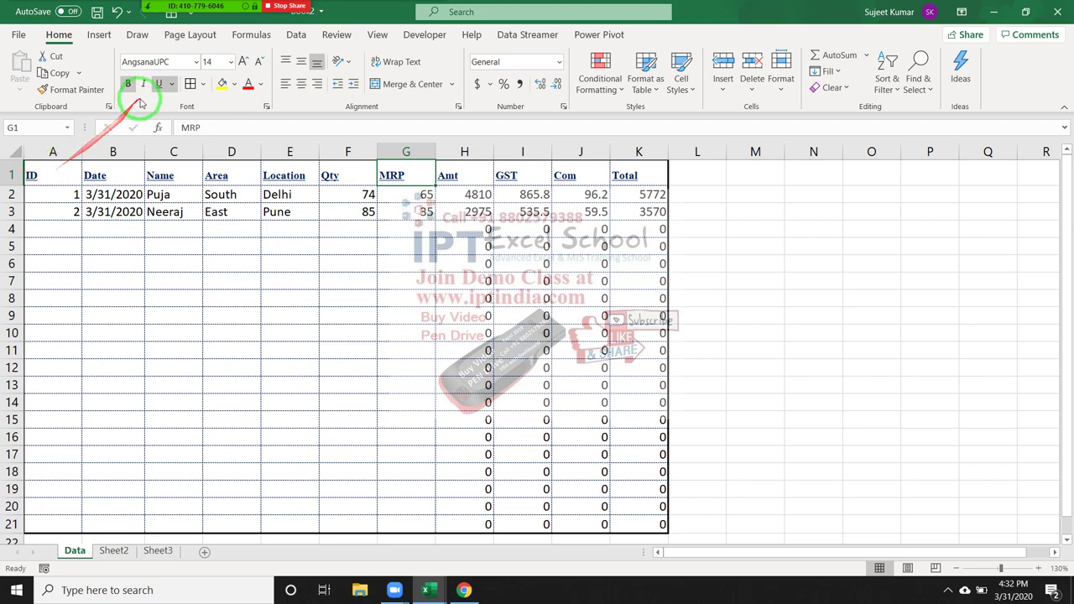
mouse_move(51, 175)
mouse_down()
mouse_move(470, 159)
mouse_move(646, 174)
mouse_up()
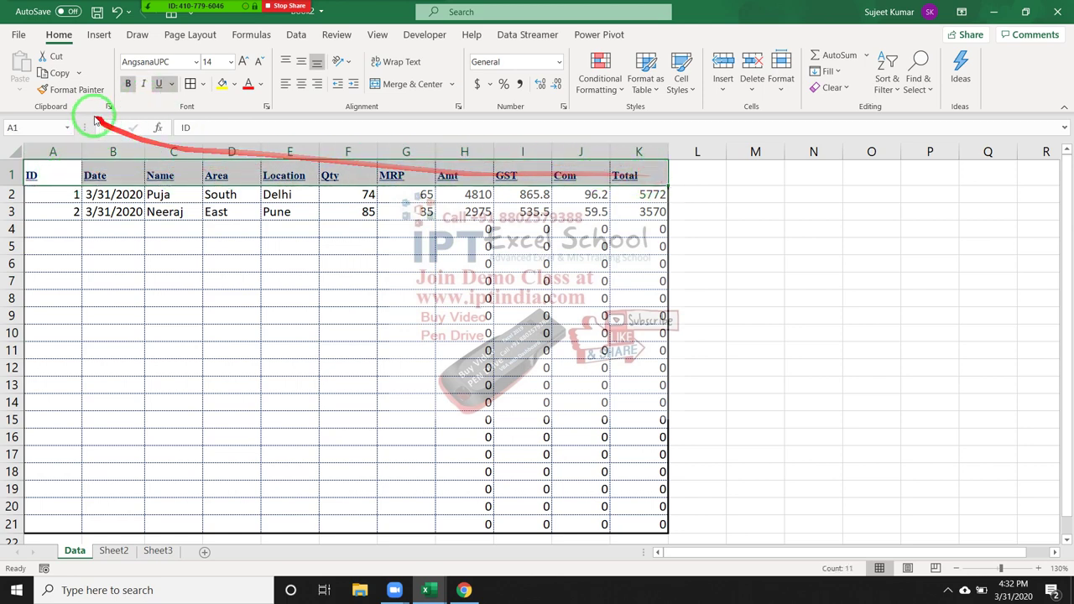
click(160, 85)
click(122, 331)
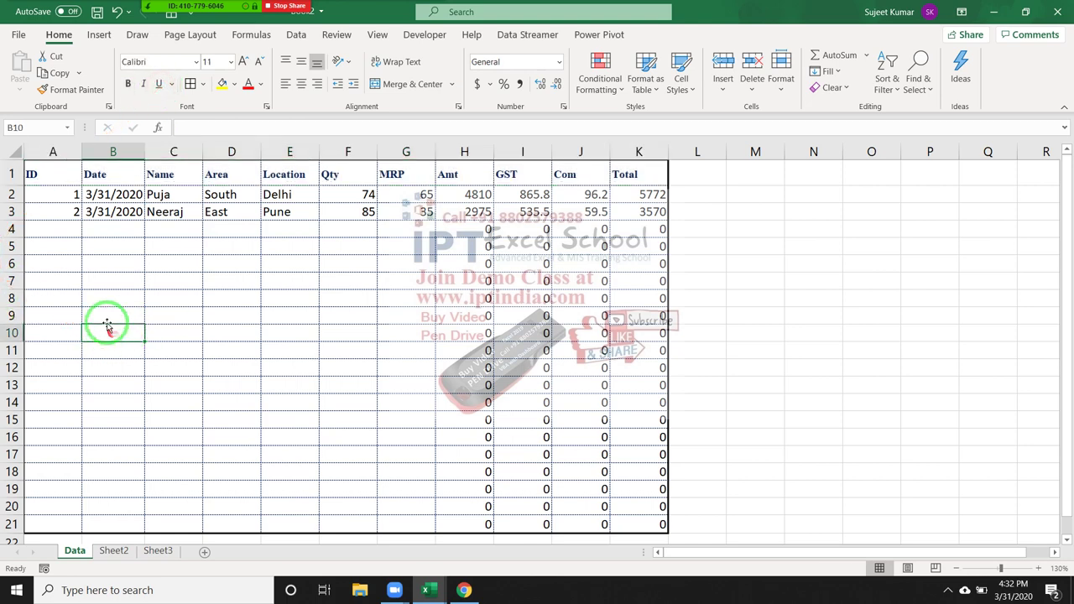
drag(53, 173, 621, 135)
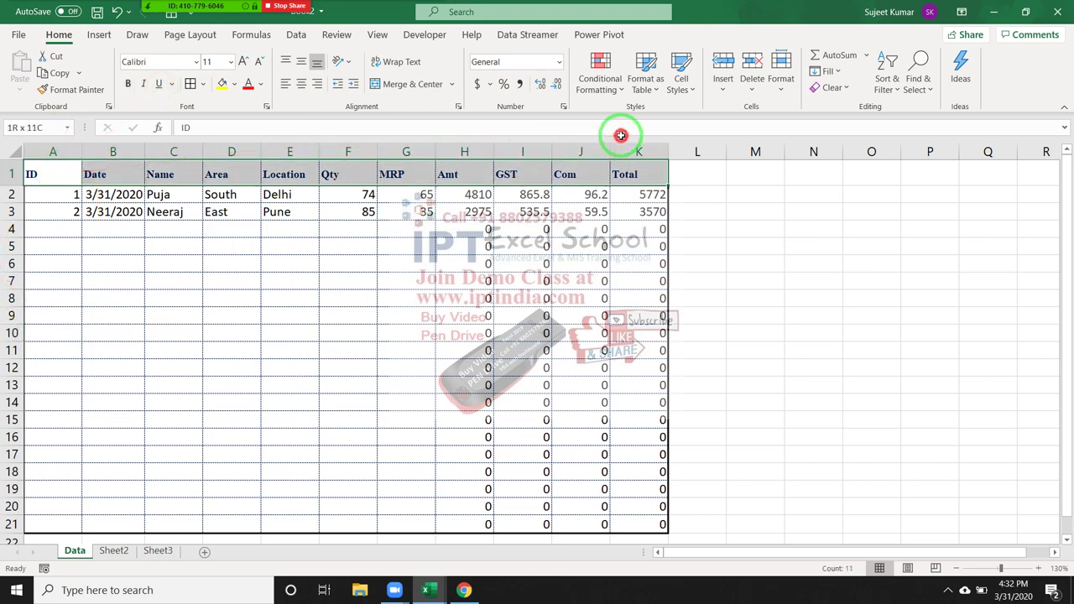
Open the header row's Format Cells Fill settings, currently No Color.
right_click(243, 173)
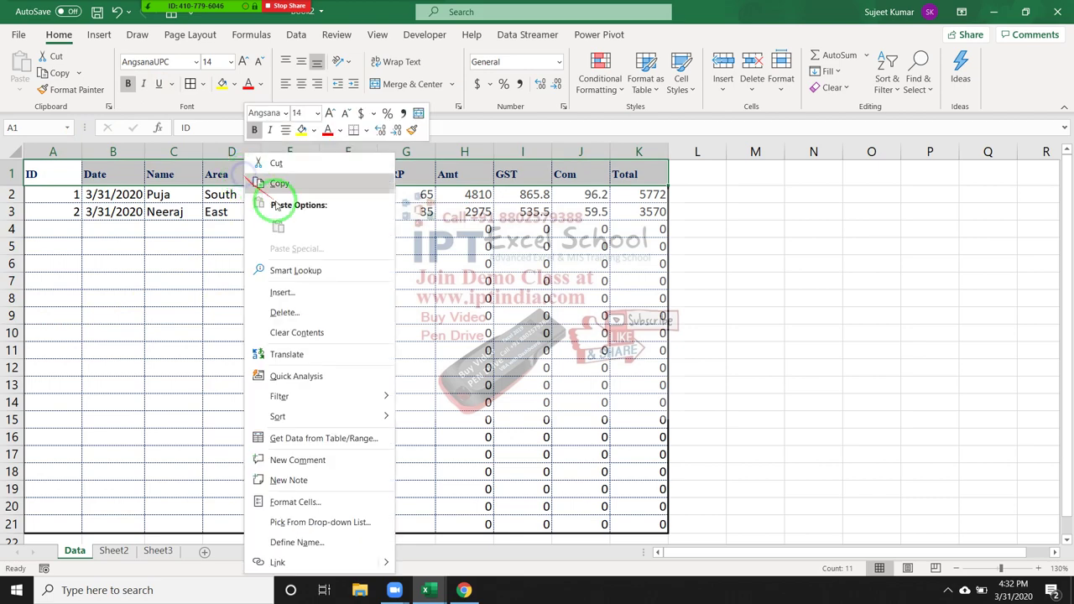
click(285, 501)
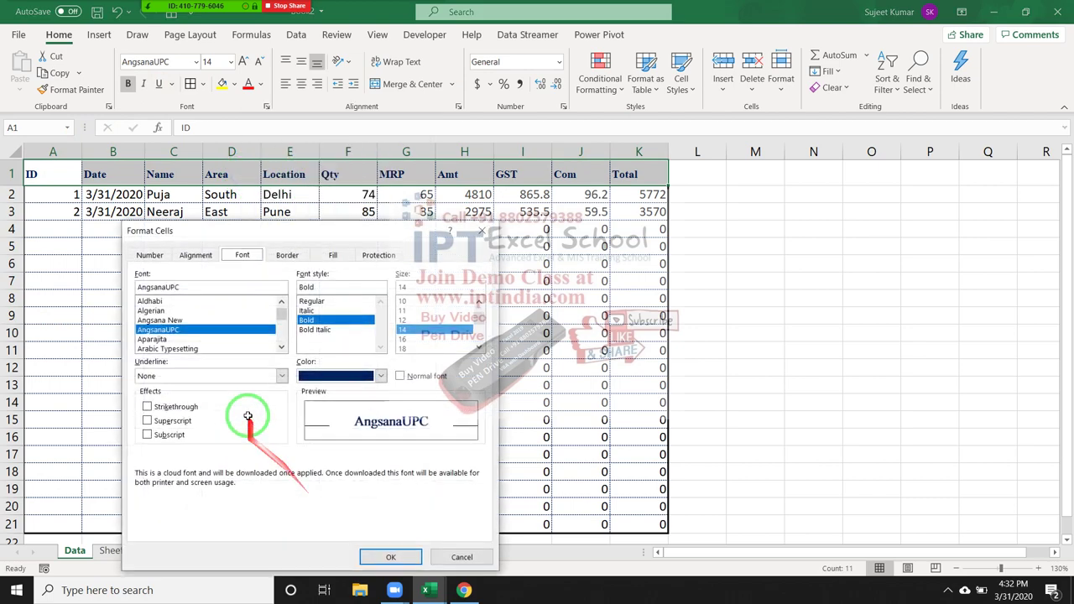
drag(330, 230, 683, 138)
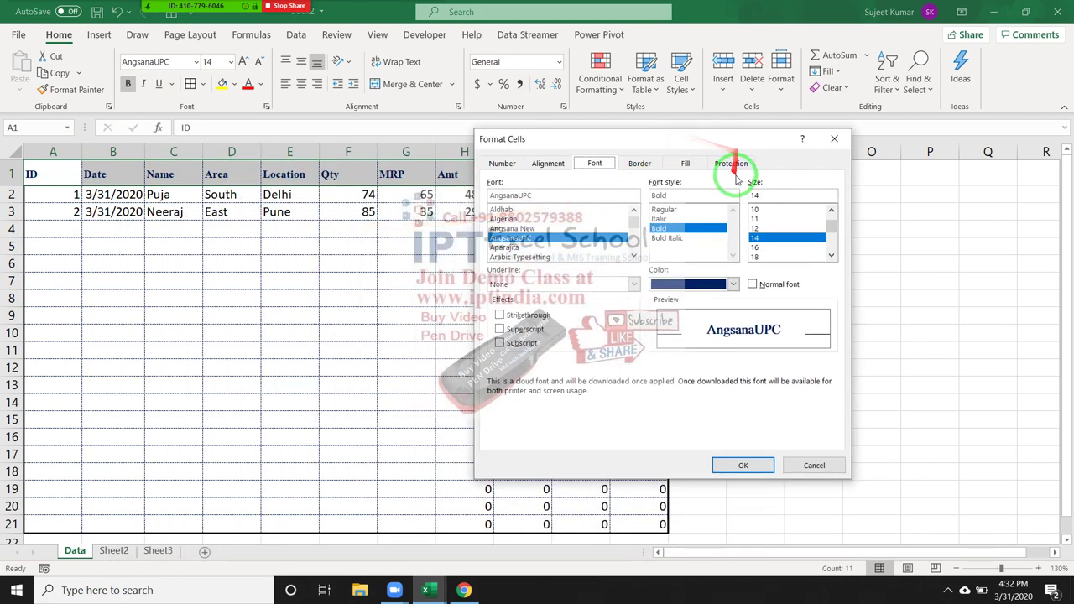
click(681, 163)
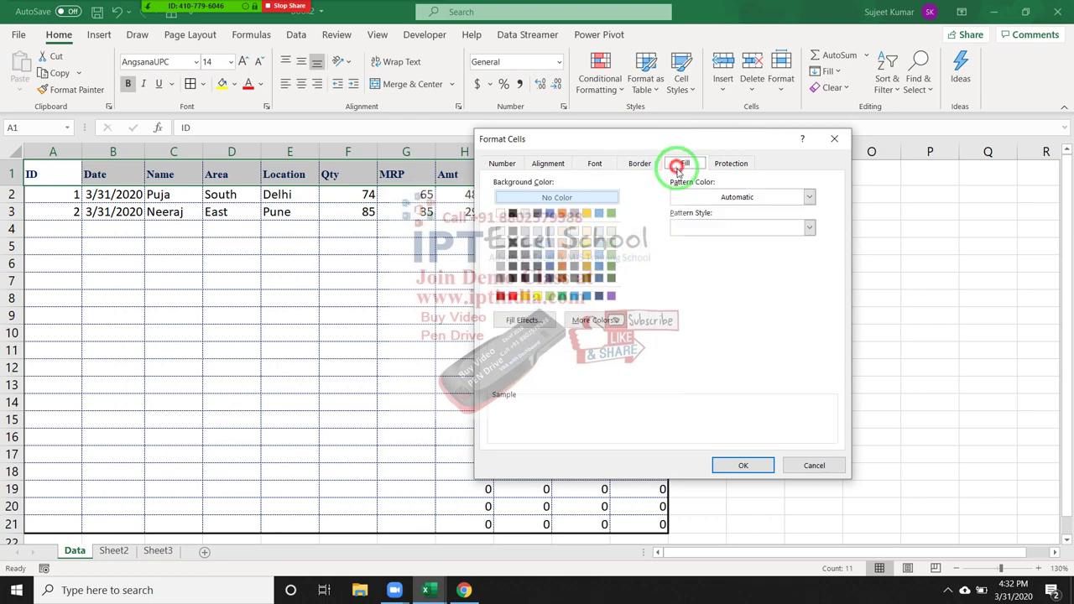
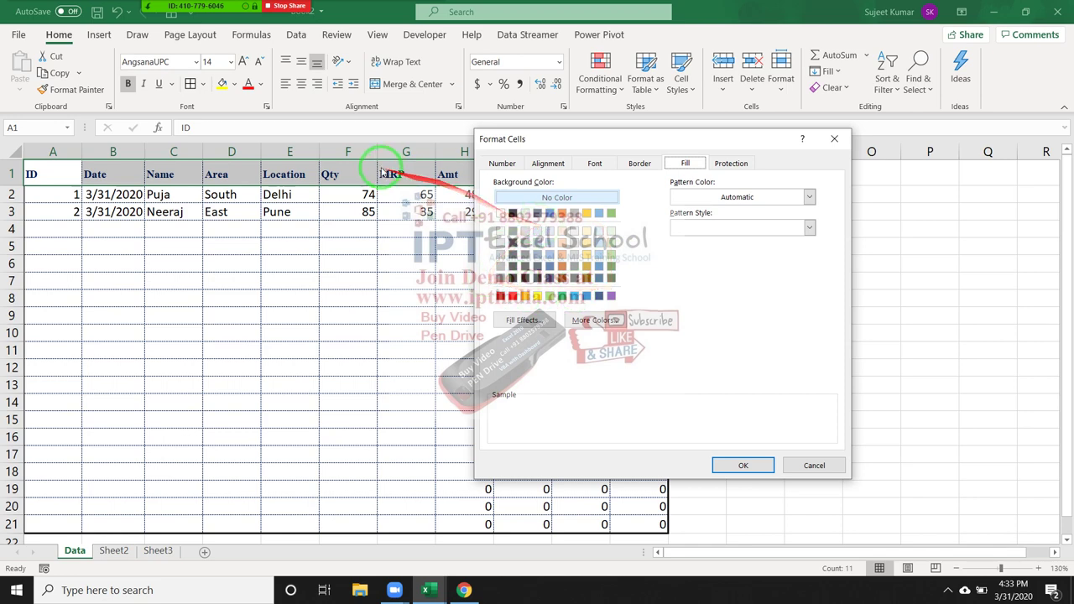
Give header A1:K1 the standard green fill via Format Cells and Fill Color, then reopen Format Cells.
click(550, 298)
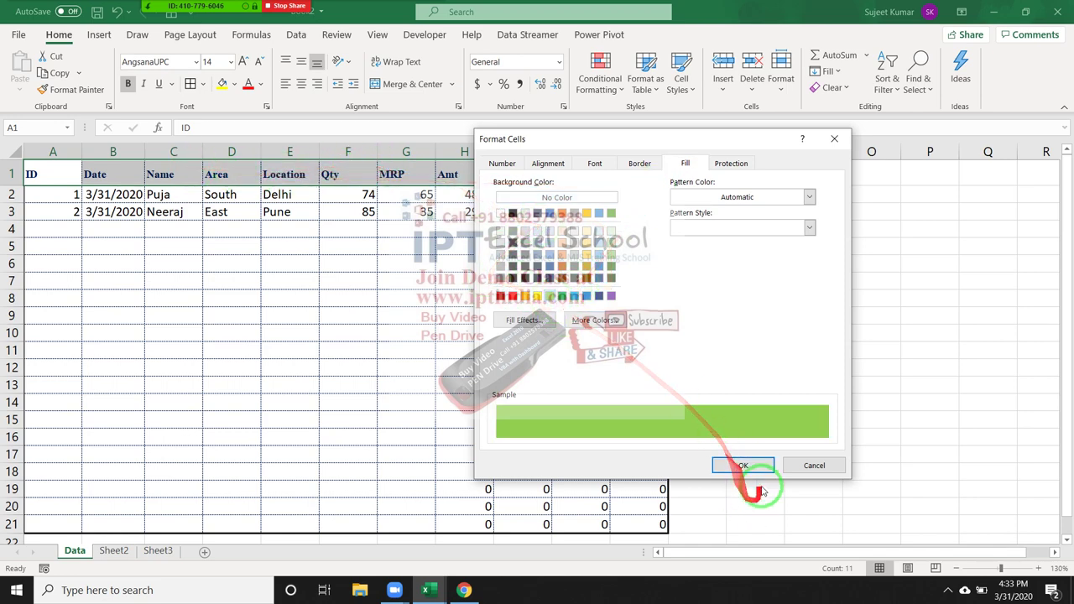
click(742, 464)
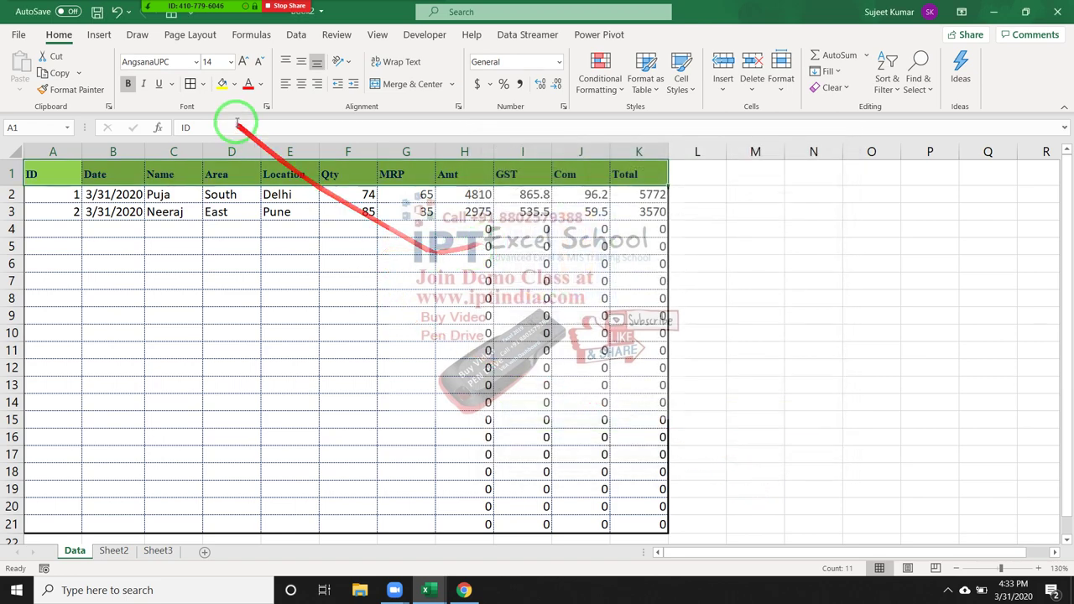
click(235, 84)
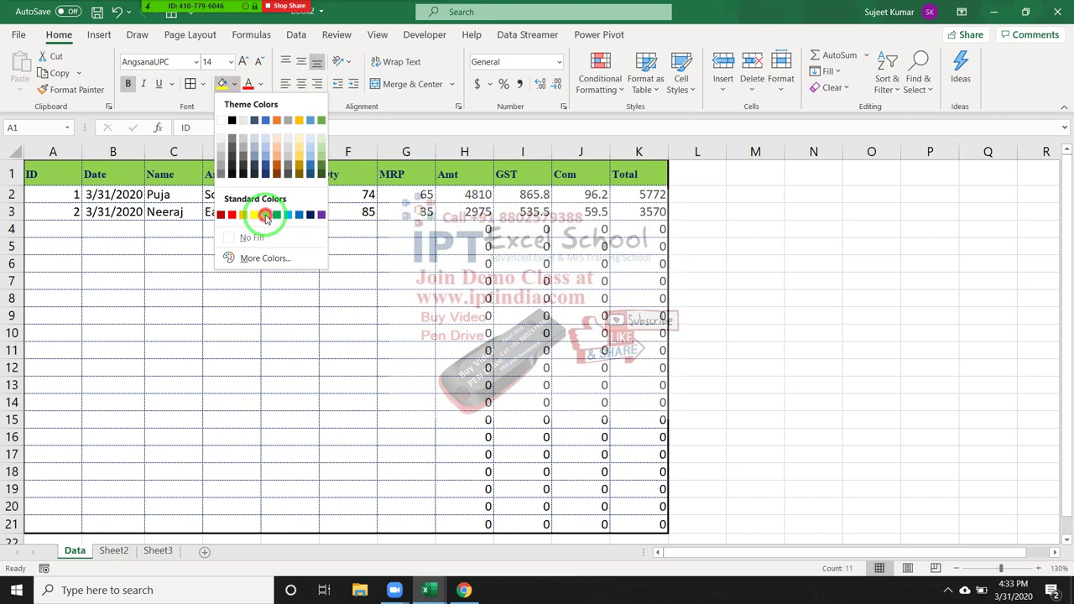
click(265, 215)
right_click(283, 181)
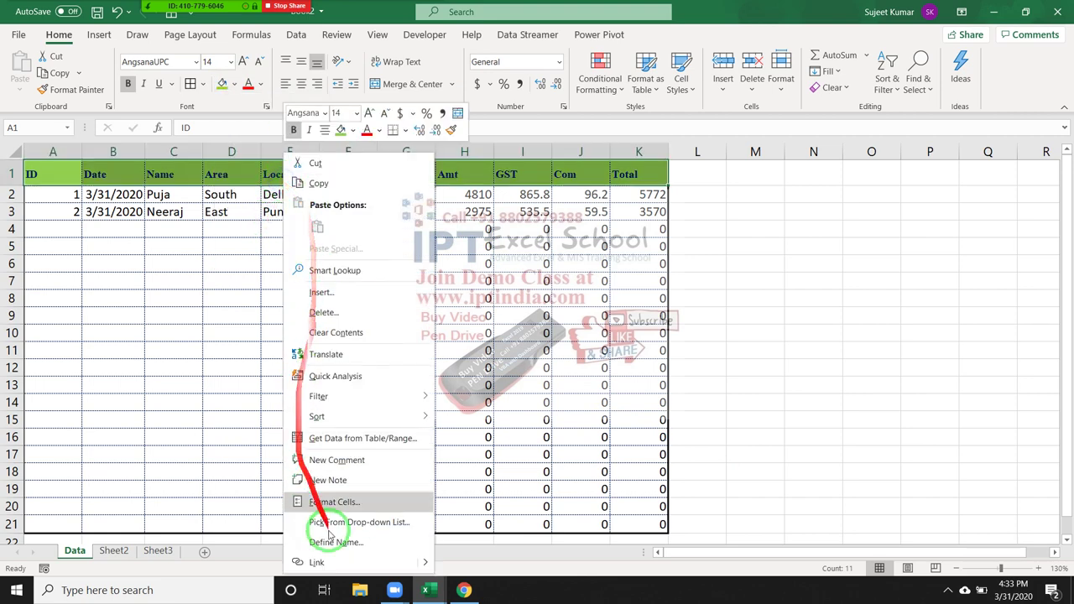
click(331, 499)
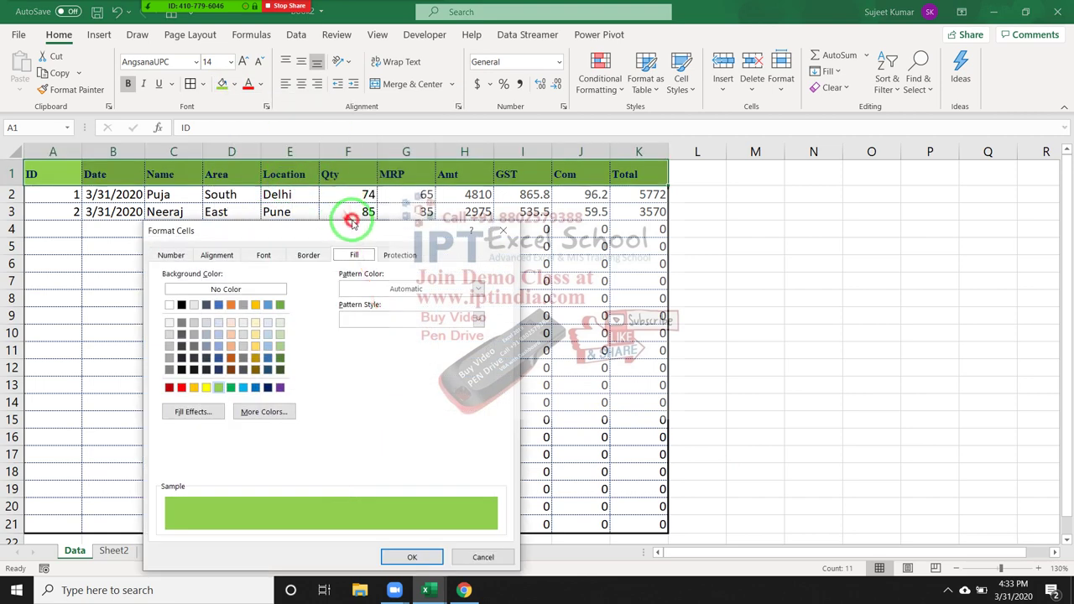
Move Format Cells aside and browse the standard palette in More Colors.
click(387, 237)
drag(387, 237, 790, 171)
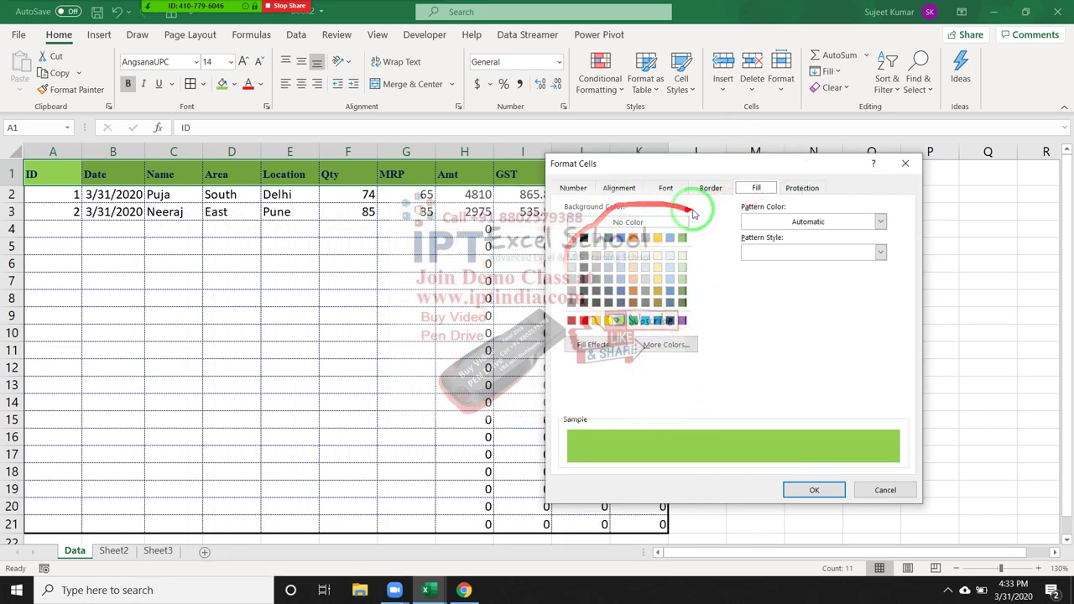
click(657, 353)
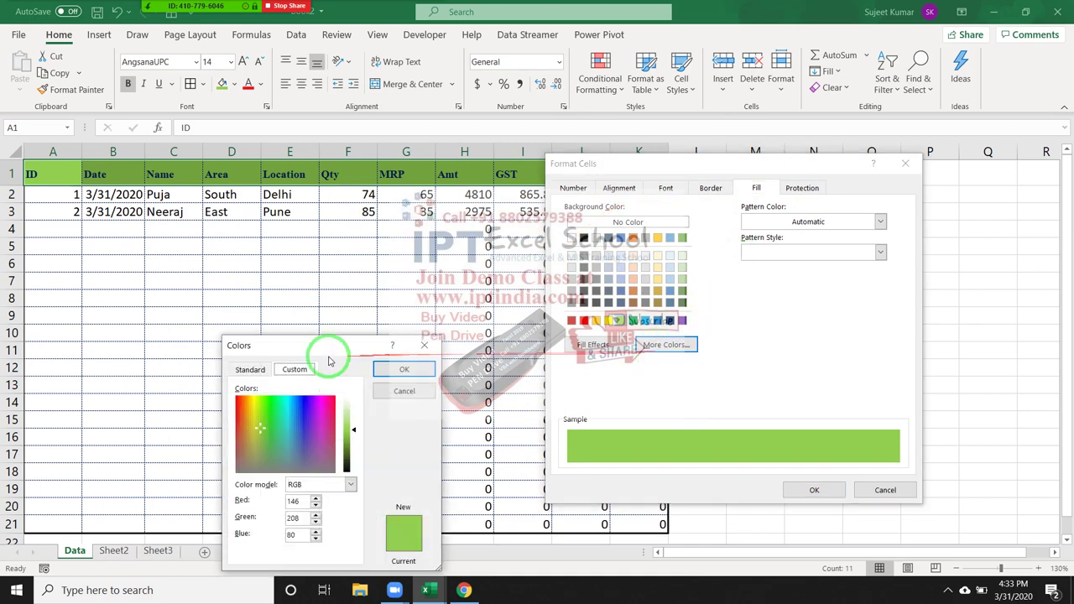
drag(327, 353, 901, 250)
click(823, 271)
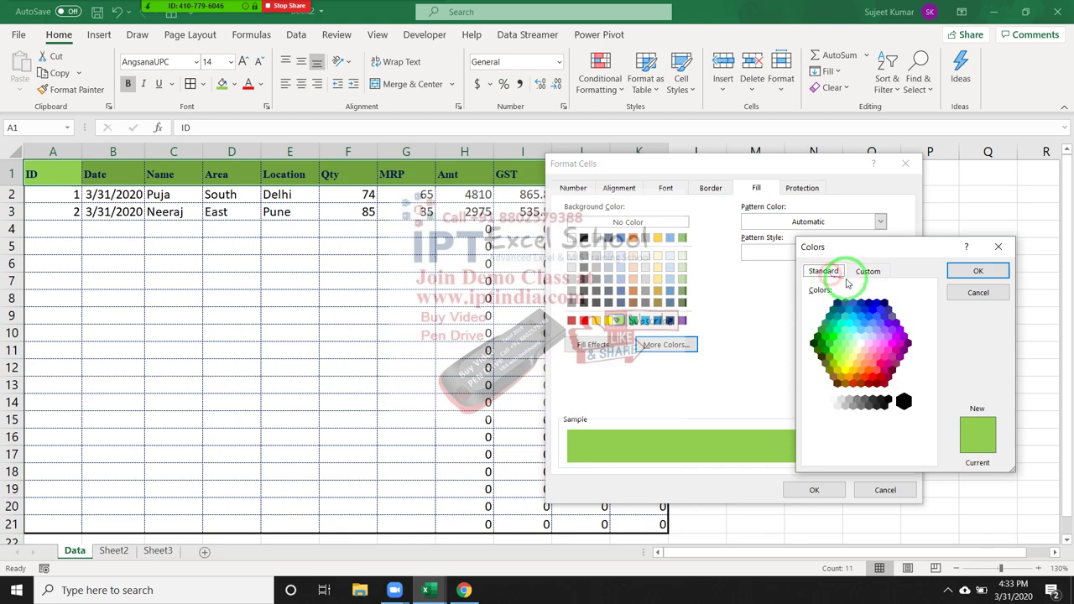
drag(890, 256, 861, 229)
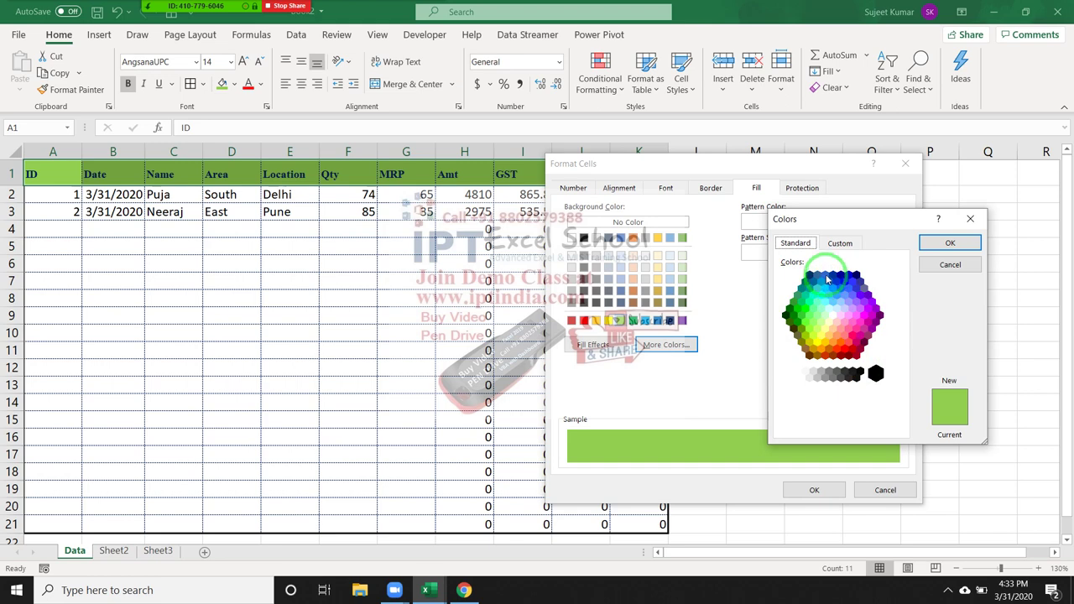
Try custom Red, Green and blue spectrum values, then cancel without applying any colour.
click(841, 248)
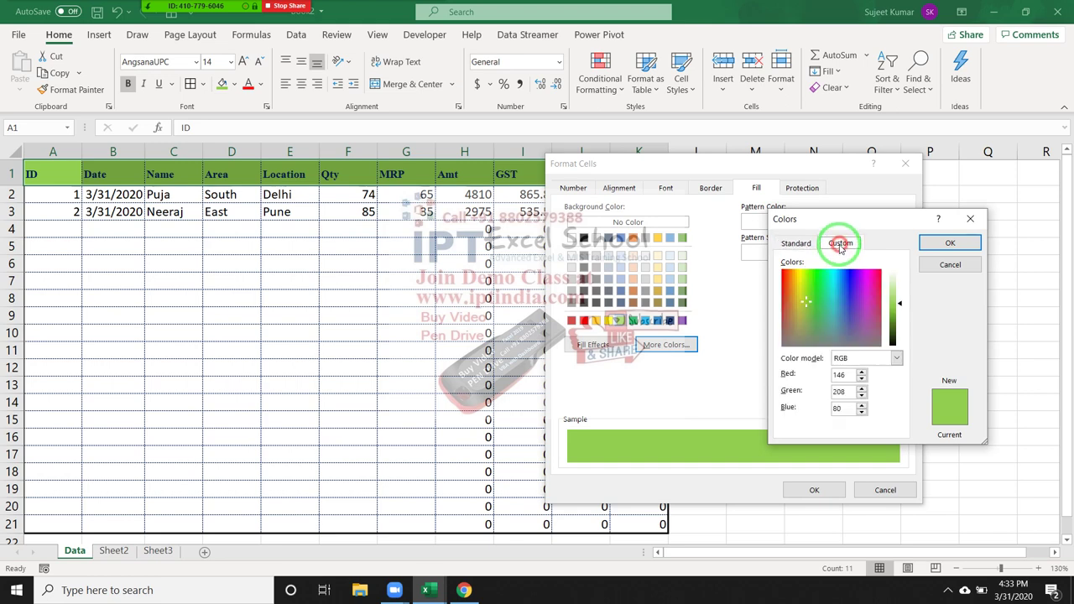
drag(845, 375, 802, 374)
text(145)
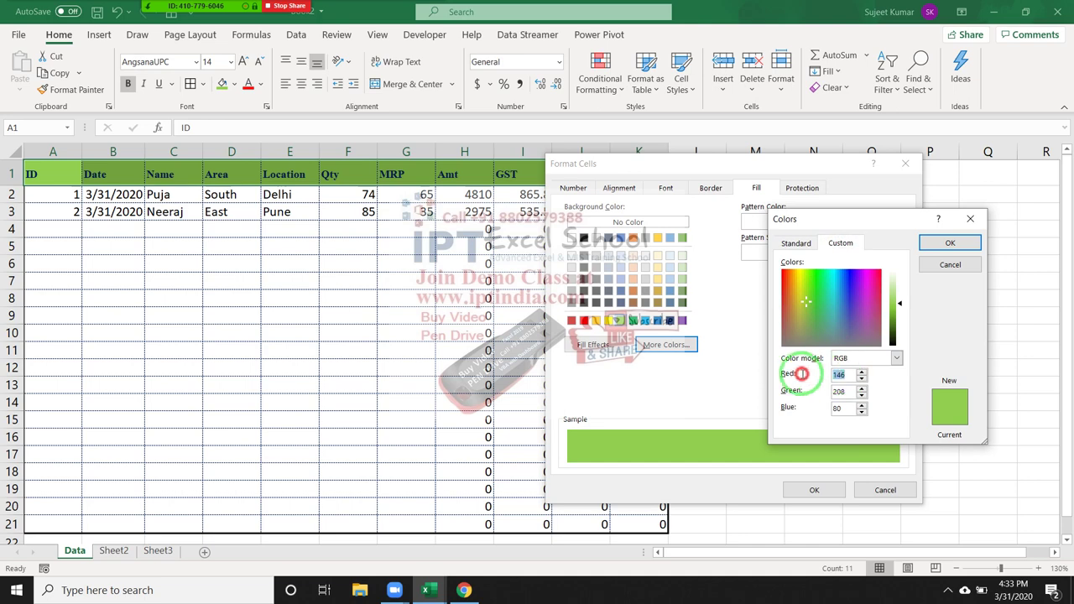
click(860, 388)
mouse_move(838, 392)
mouse_down()
mouse_move(802, 390)
mouse_move(828, 408)
mouse_up()
text(133)
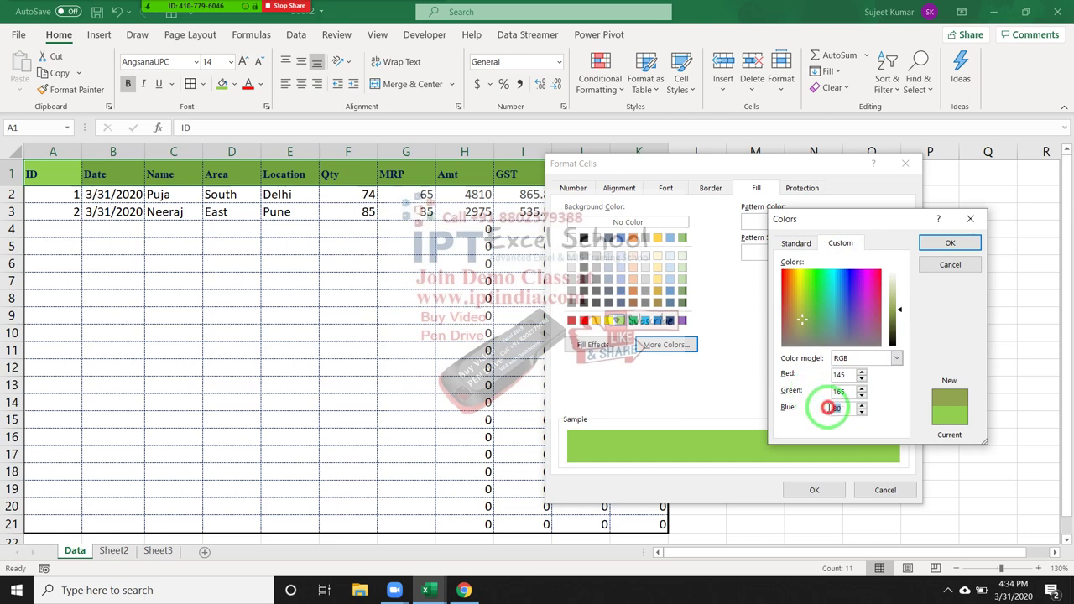
click(1025, 426)
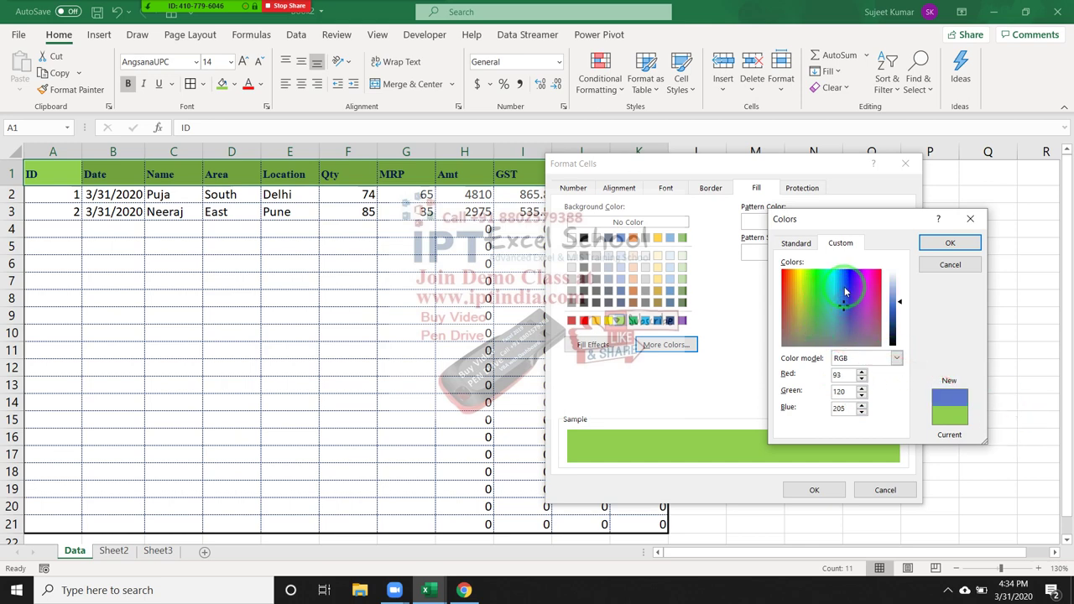
drag(844, 311, 851, 307)
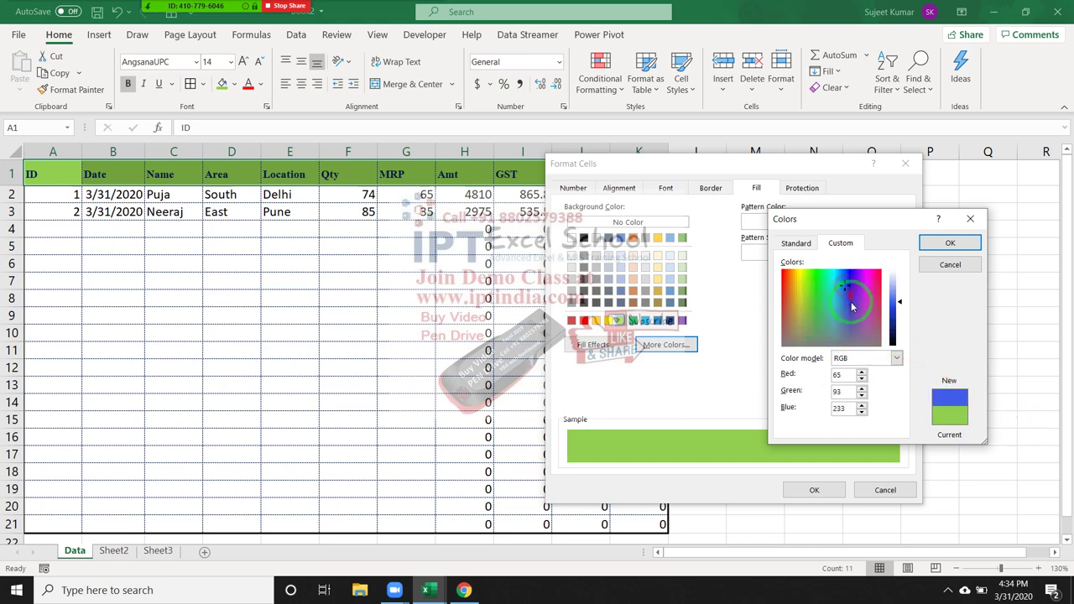
click(952, 264)
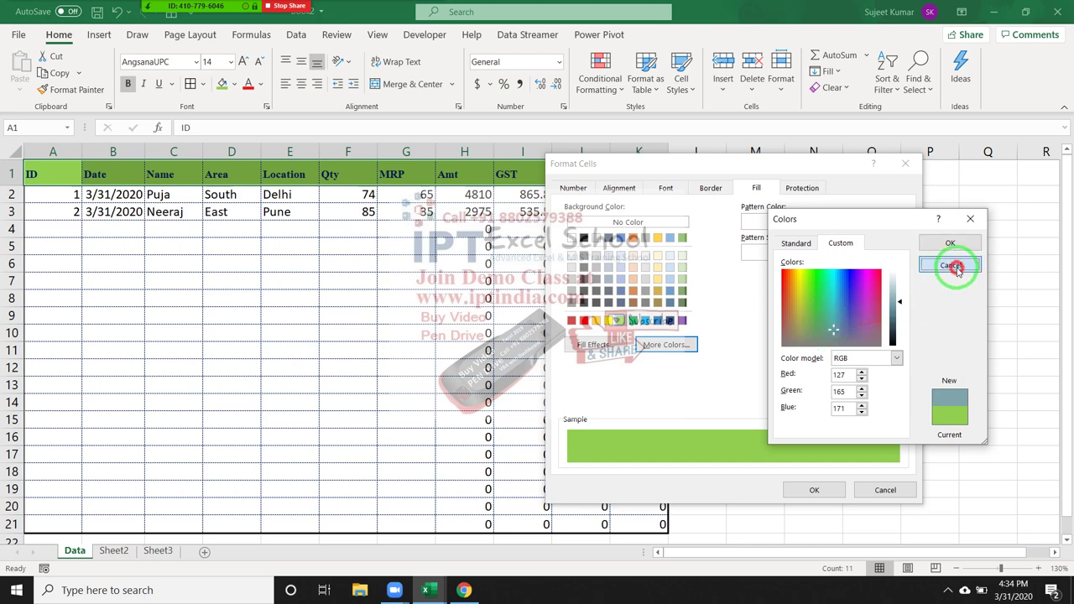
Close Format Cells and fill cell P5 with purple from More Colors.
click(905, 163)
click(929, 246)
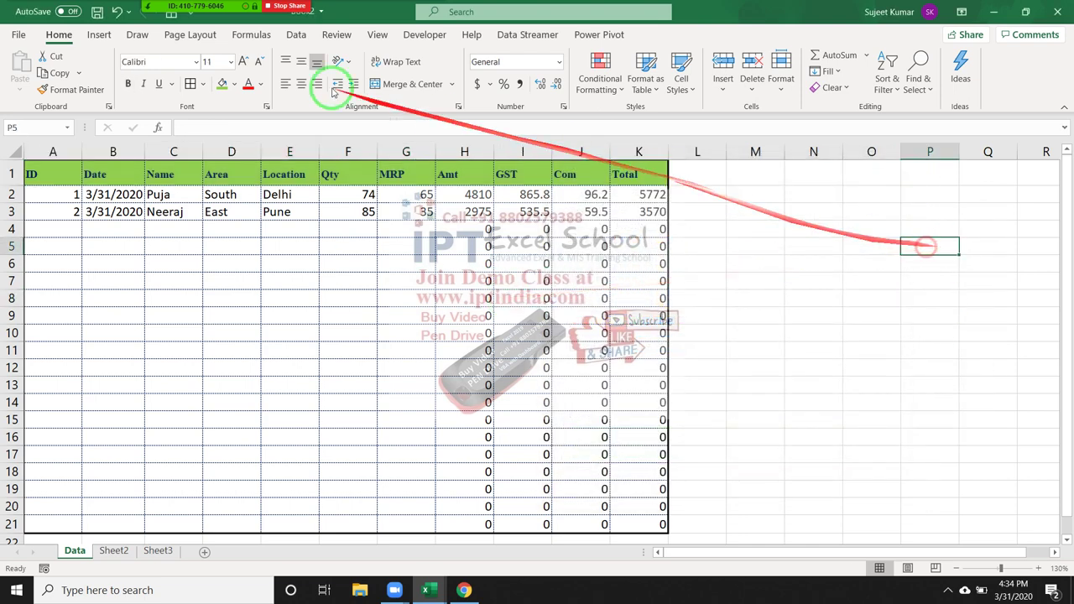
click(235, 83)
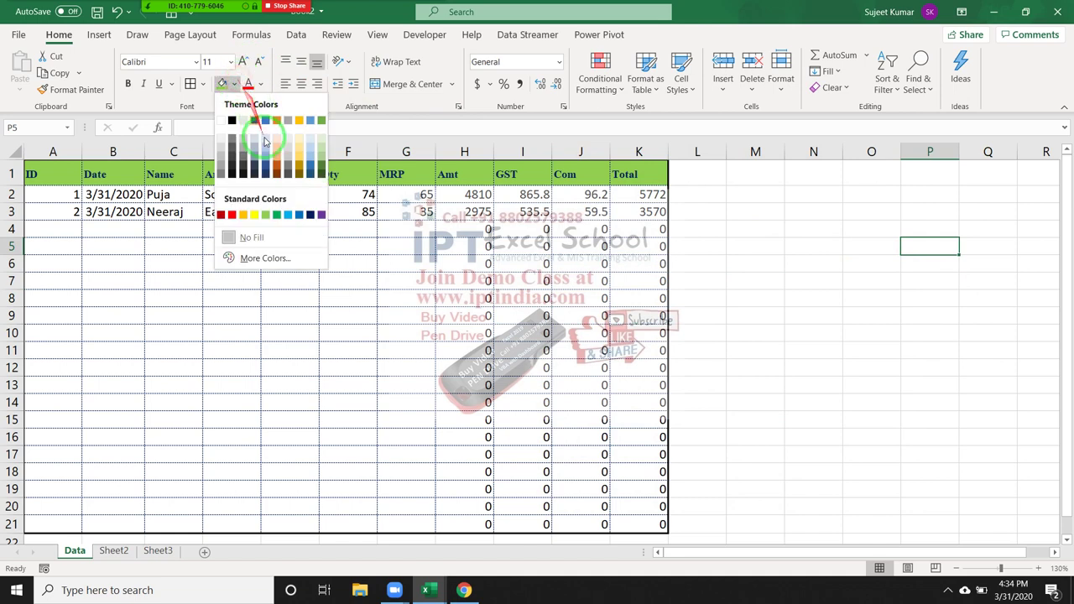
click(277, 256)
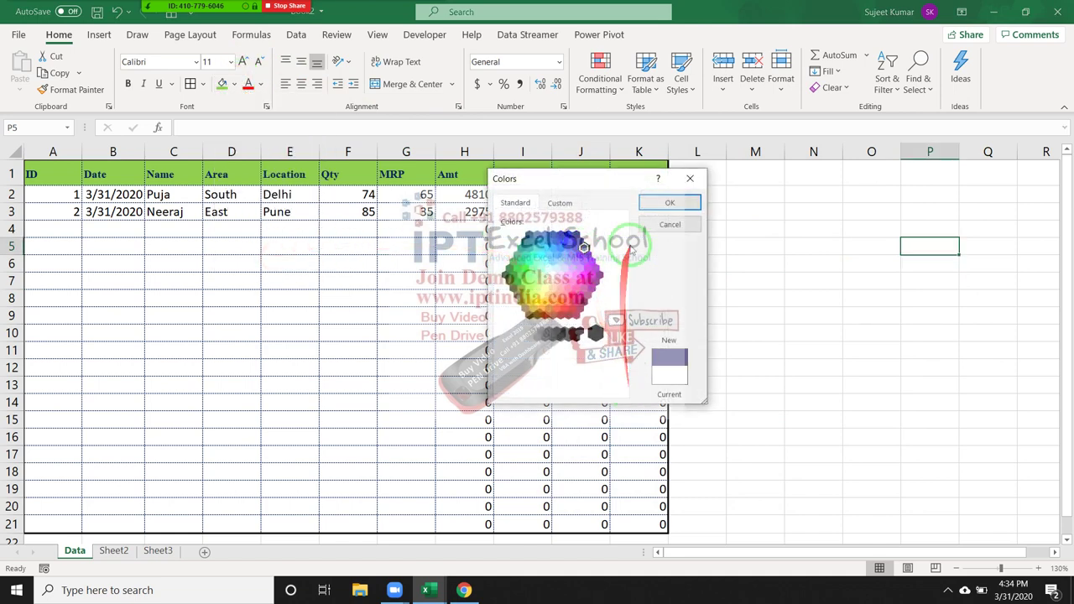
click(665, 203)
click(975, 346)
Inspect P5's custom RGB values in More Colors, closing without changes, then select M6:O13.
click(914, 245)
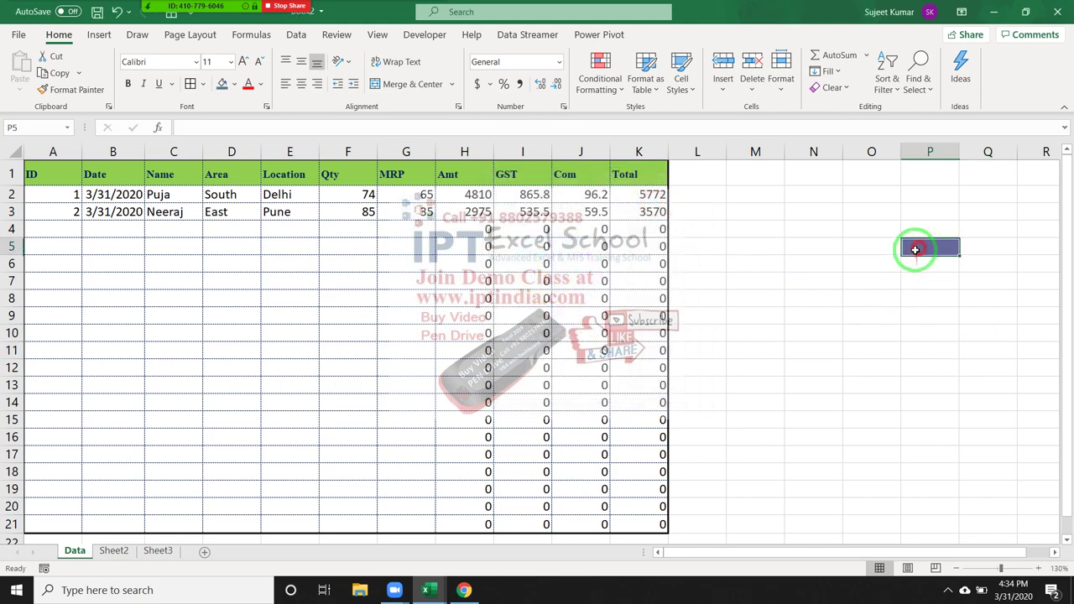
click(235, 85)
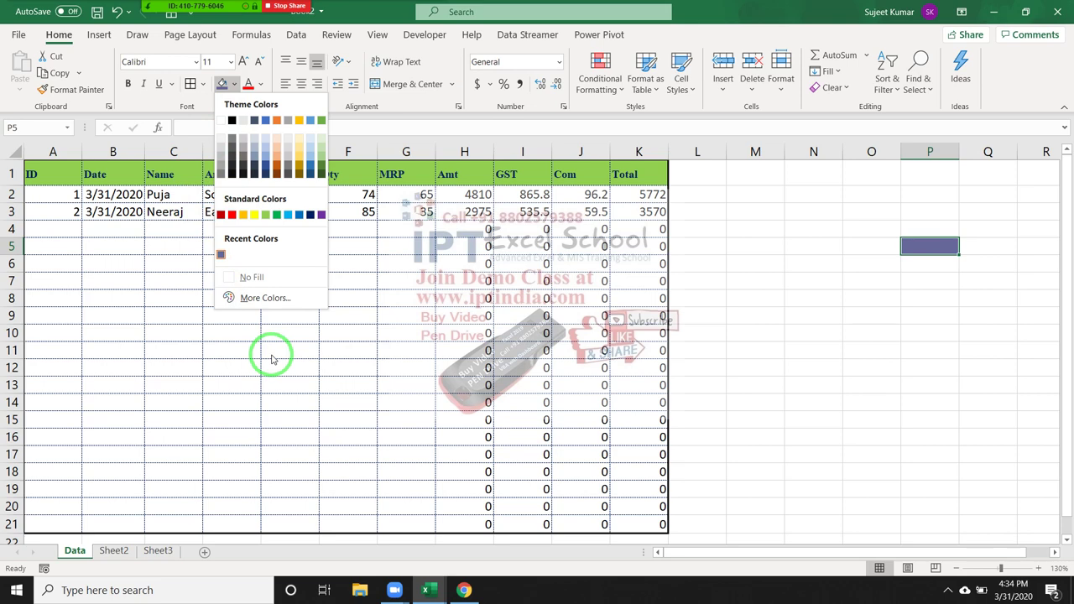
click(265, 300)
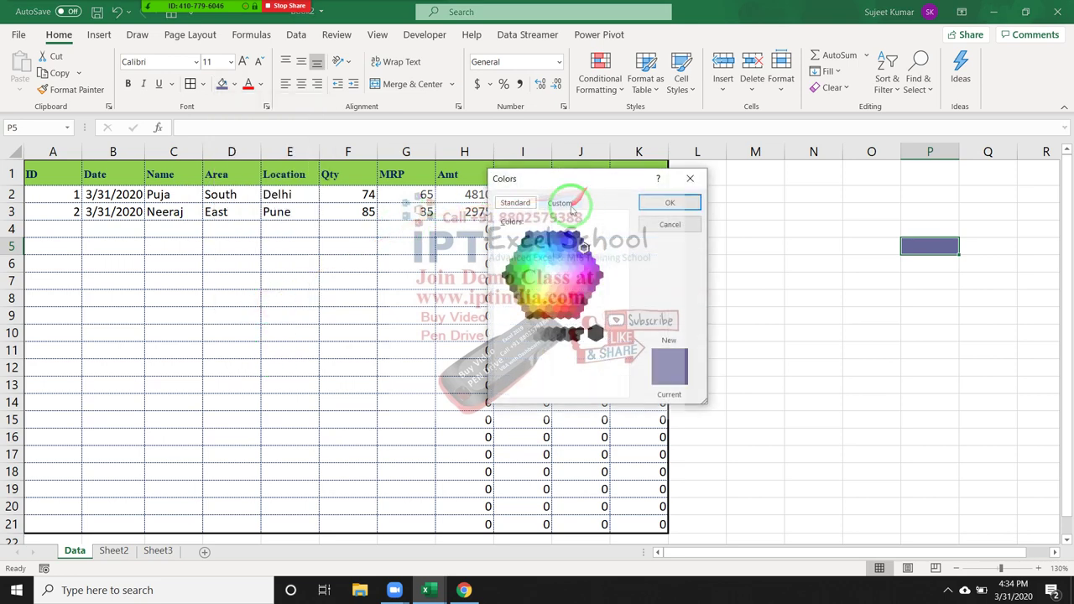
click(560, 203)
double_click(571, 335)
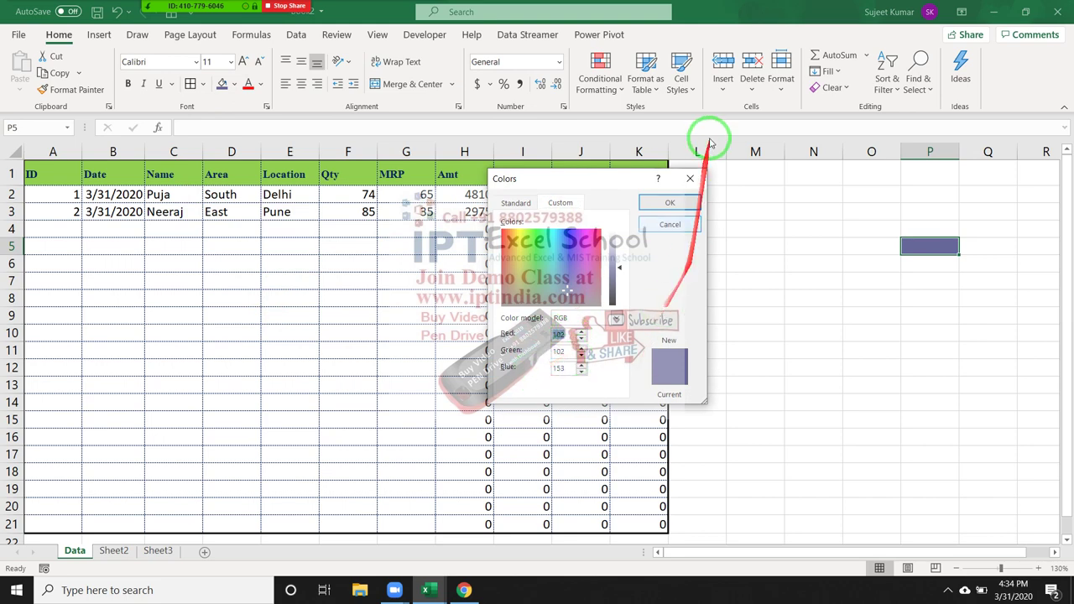
click(689, 178)
drag(753, 261, 848, 379)
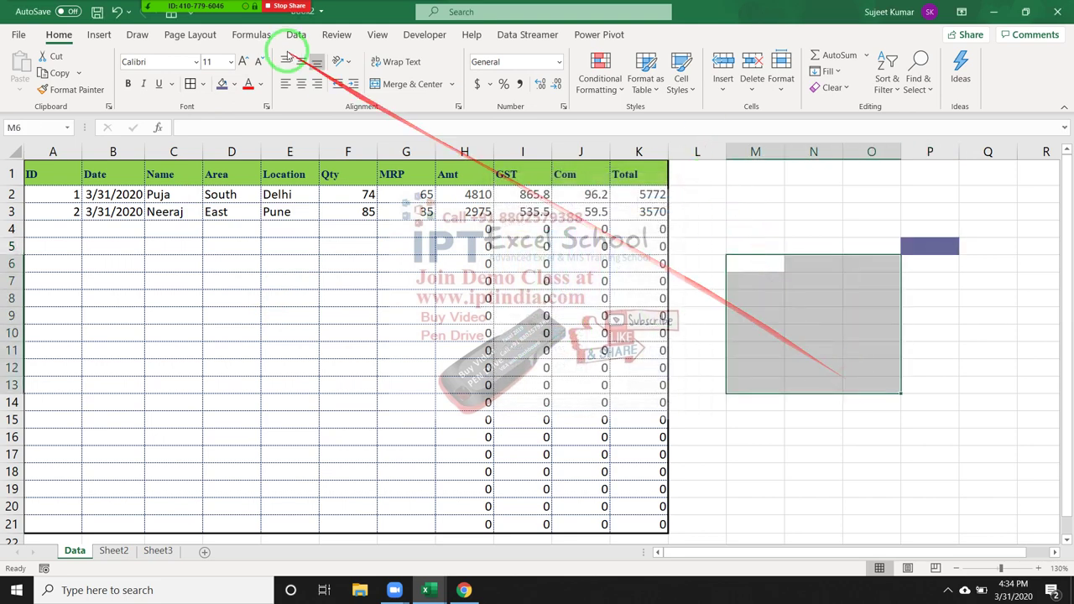
Apply a custom colour to M6:O13 by editing its RGB values in More Colors.
click(235, 84)
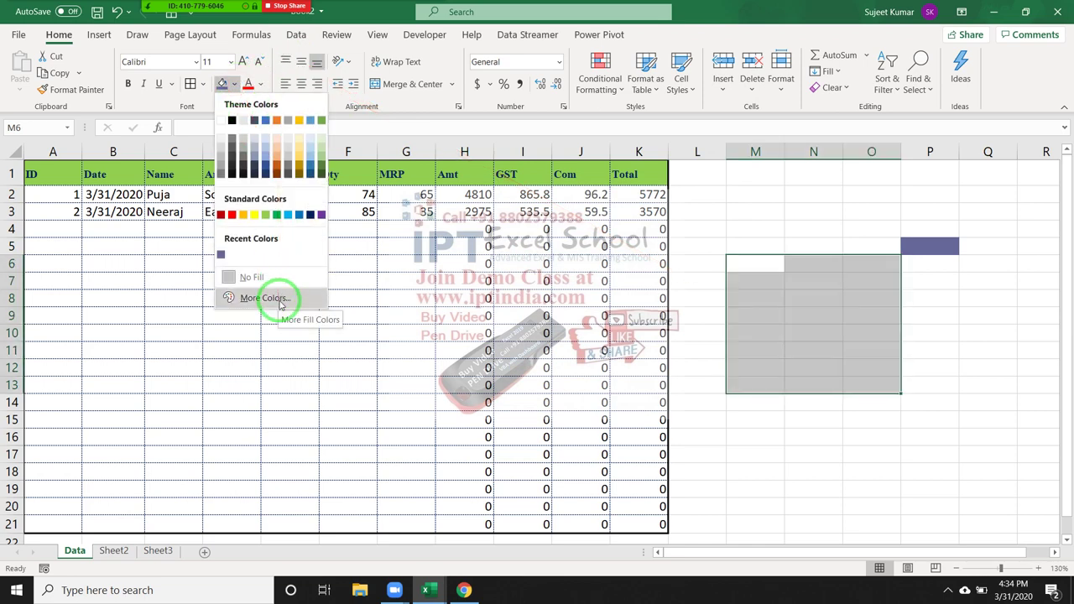
click(263, 298)
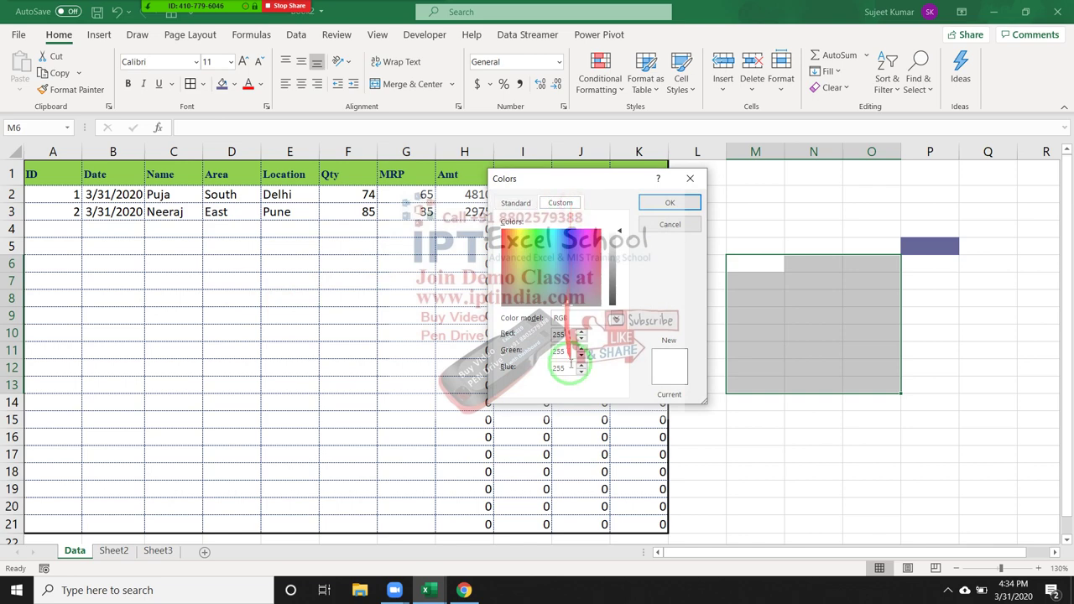
double_click(560, 334)
text(103)
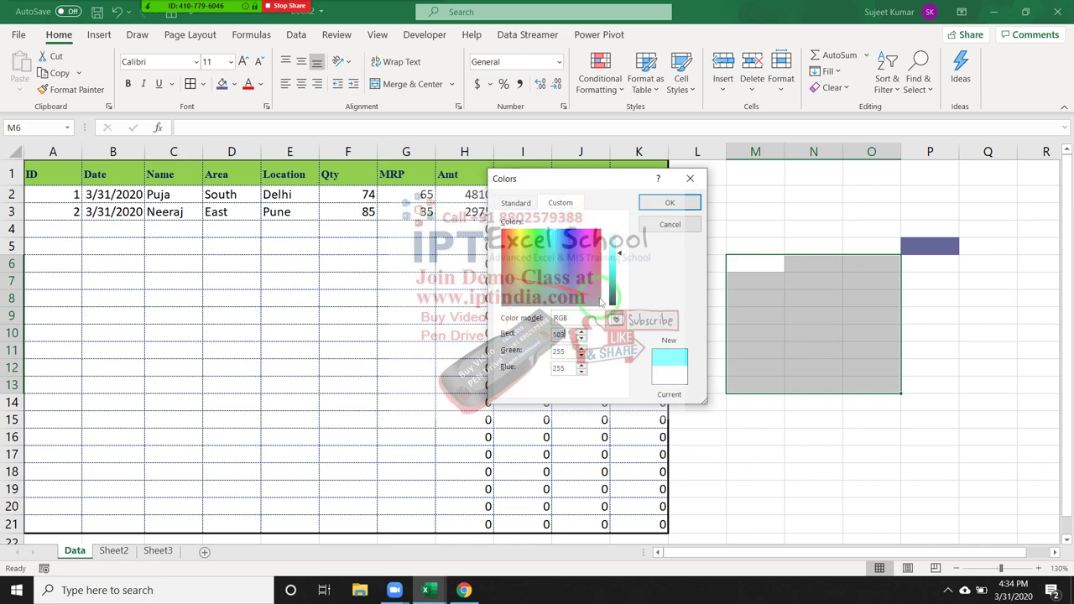
click(582, 369)
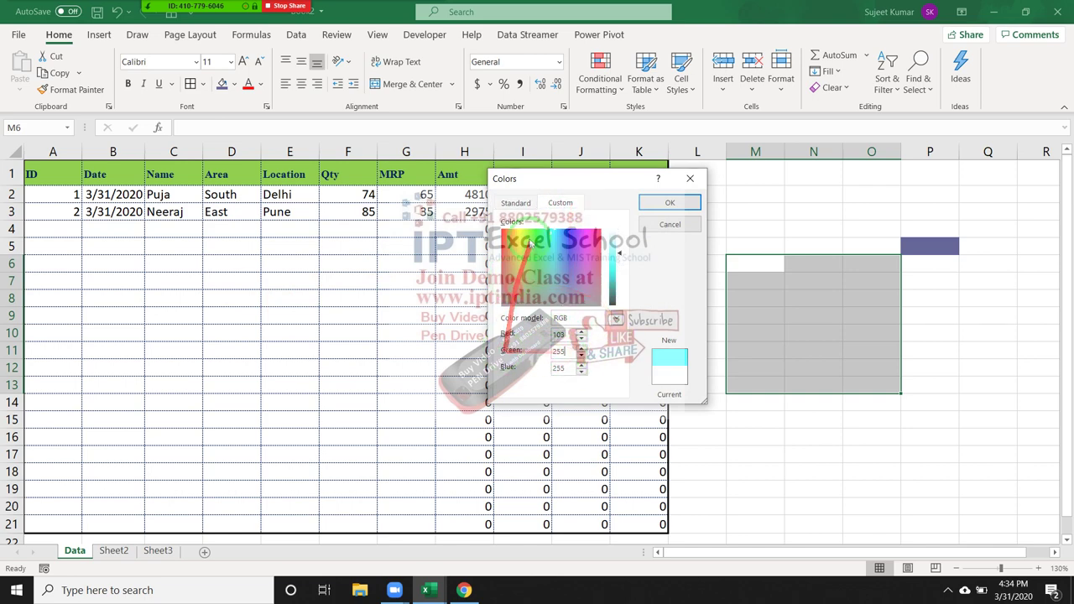
double_click(529, 351)
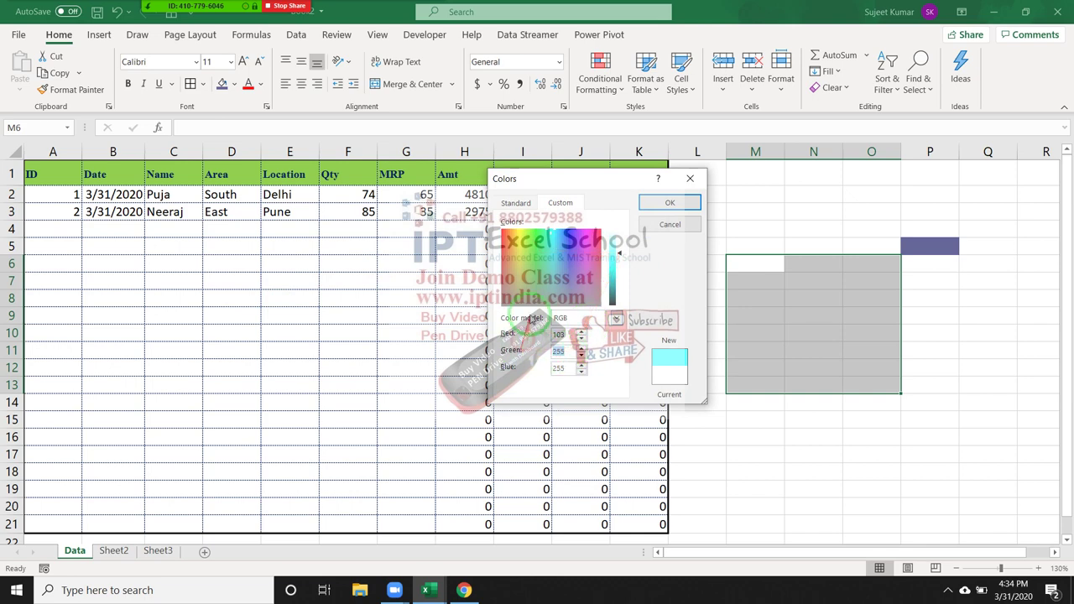
text(102)
click(521, 367)
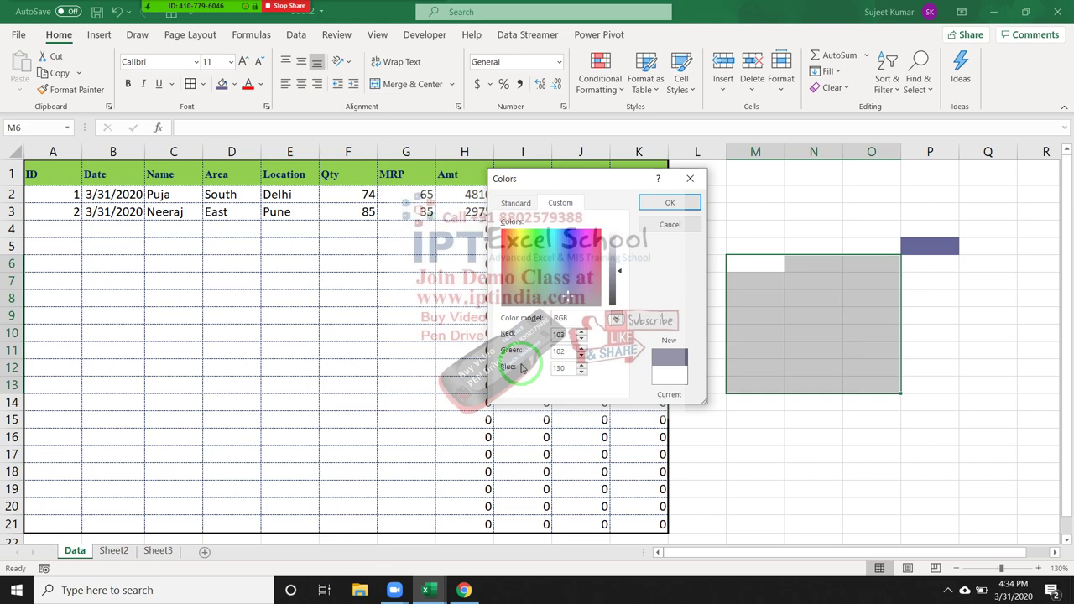
click(668, 203)
click(906, 436)
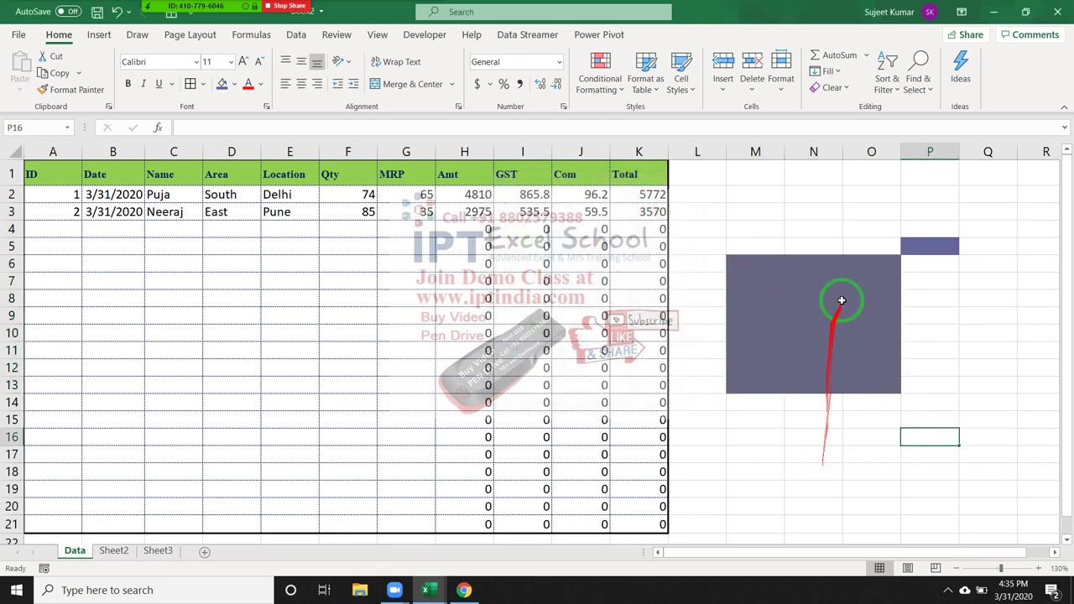
Check P5's custom colour in More Colors and close without applying.
click(895, 244)
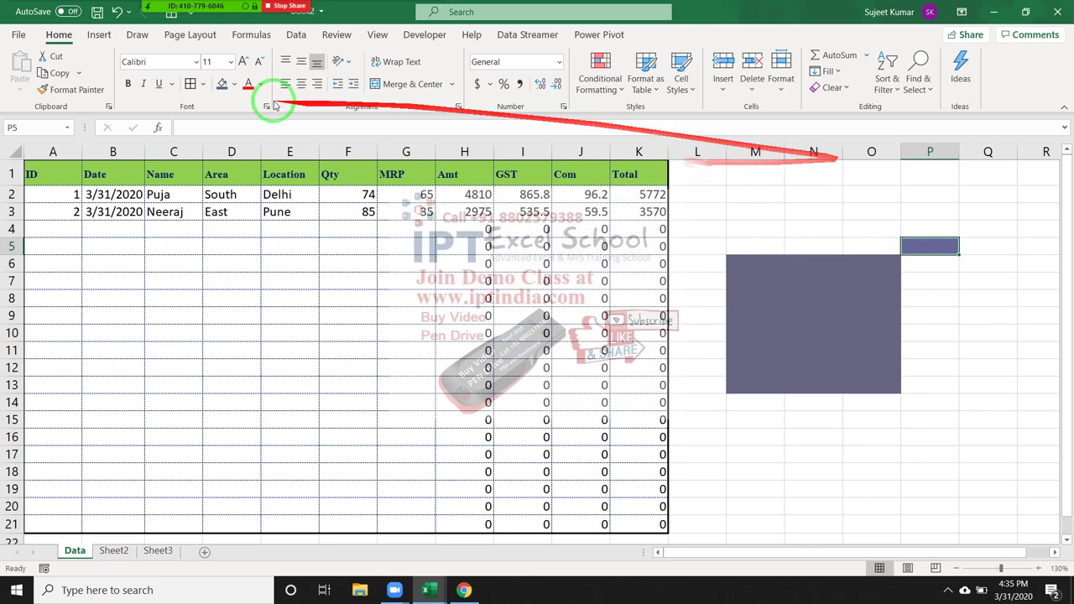
click(234, 86)
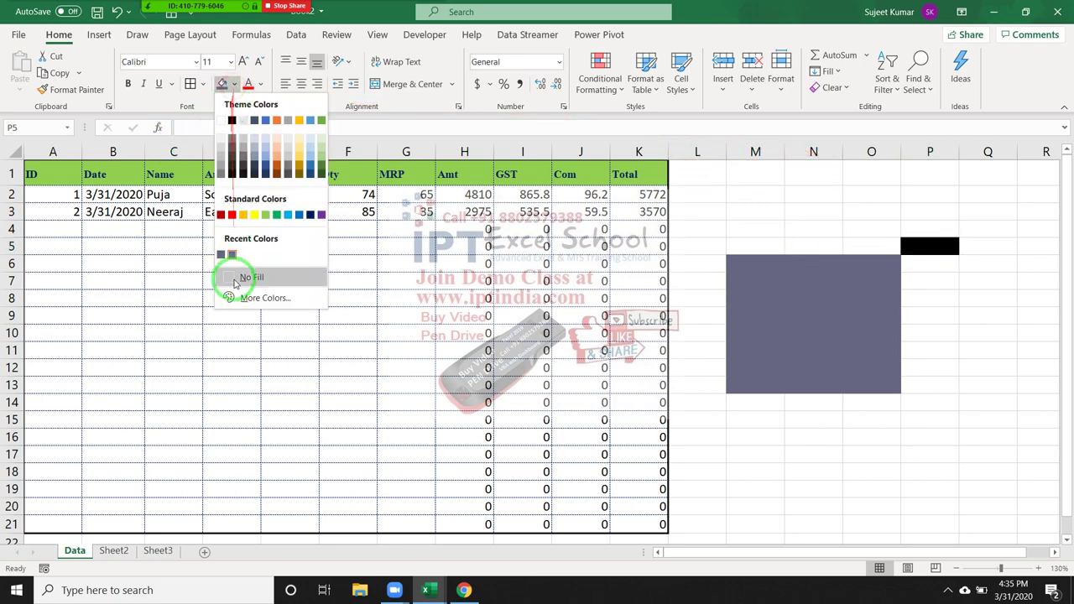
click(247, 299)
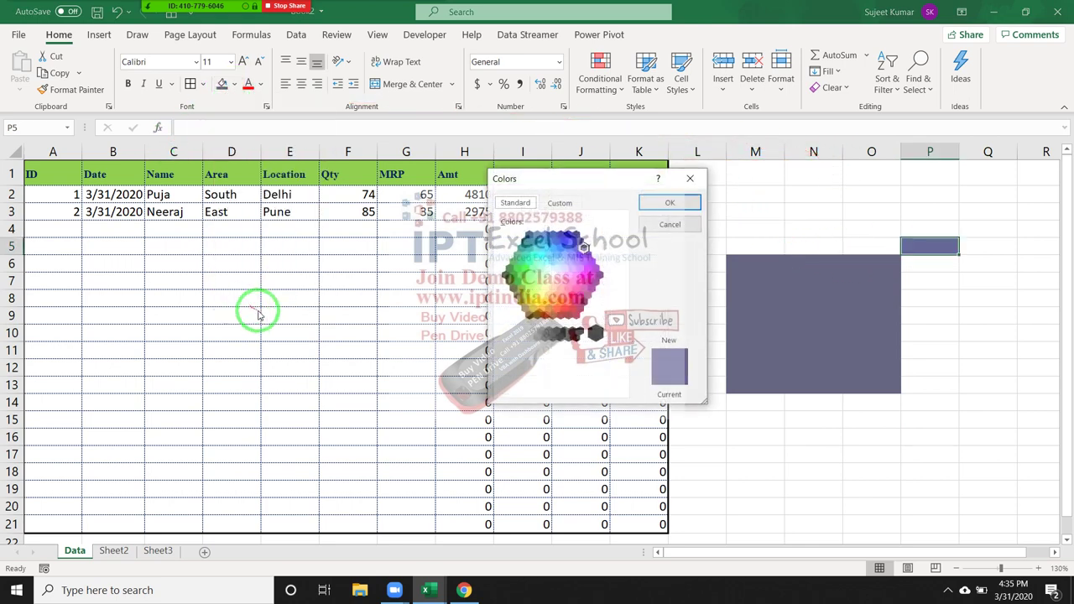
click(560, 202)
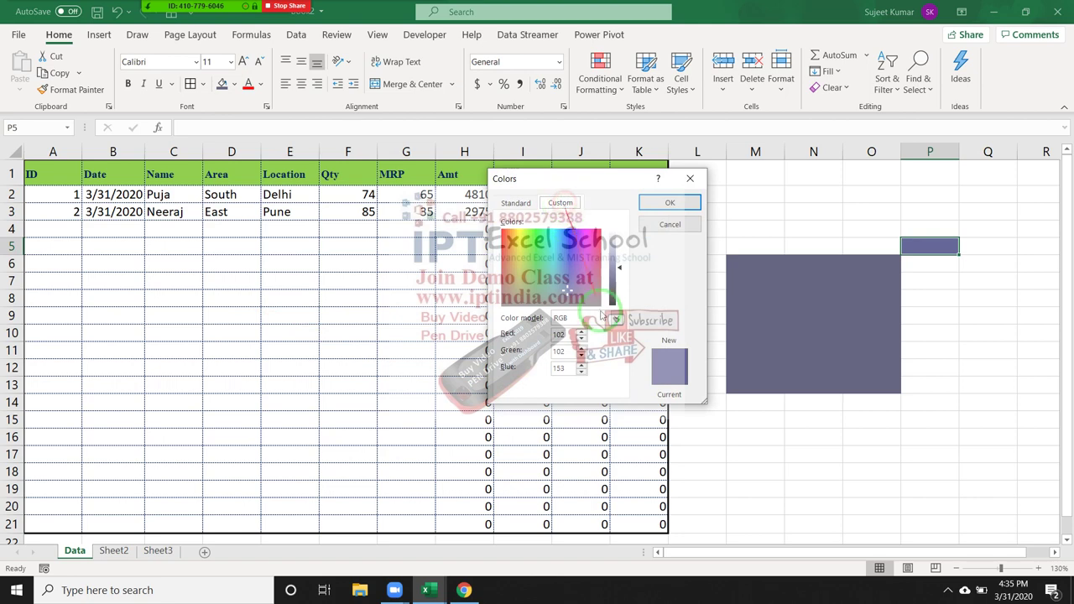
click(690, 177)
Refill M6:O13 with custom colour RGB 100, 102, 153, setting Blue to 153.
click(729, 265)
drag(803, 292, 858, 384)
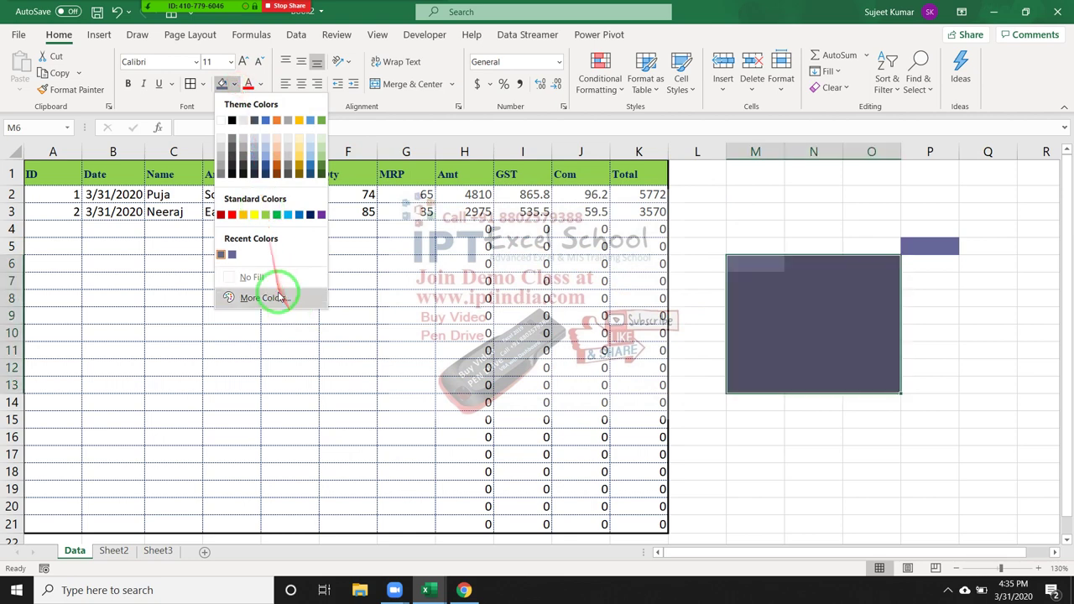
click(266, 297)
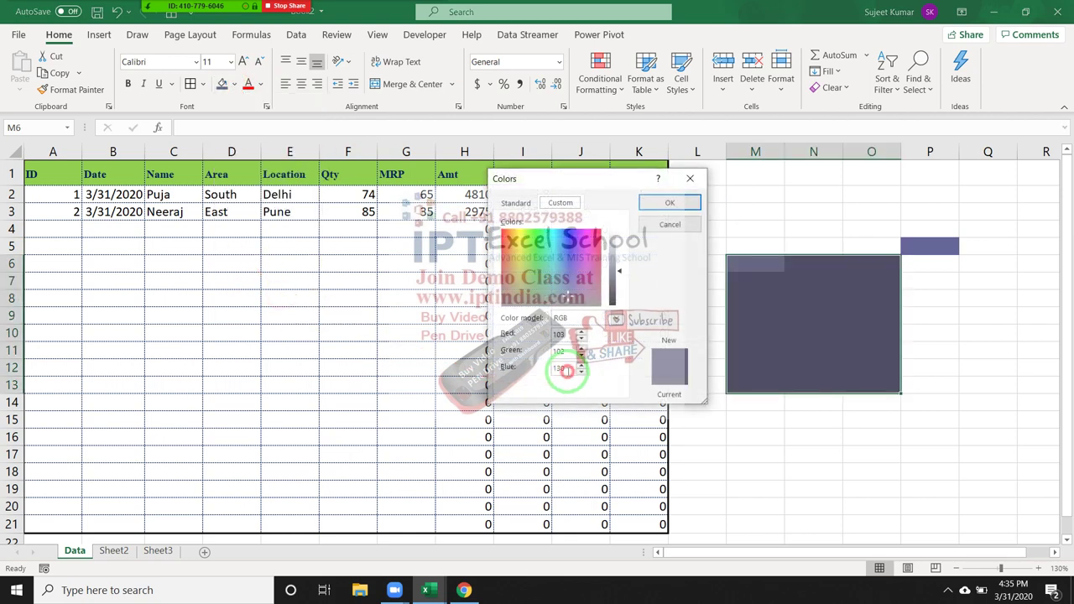
text(153)
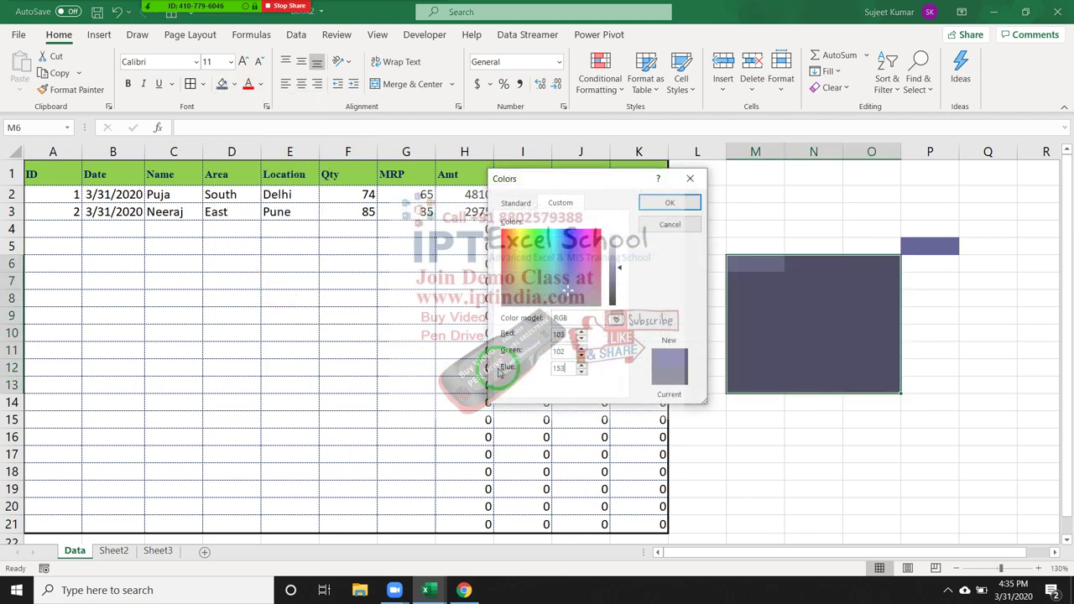
click(669, 203)
click(813, 437)
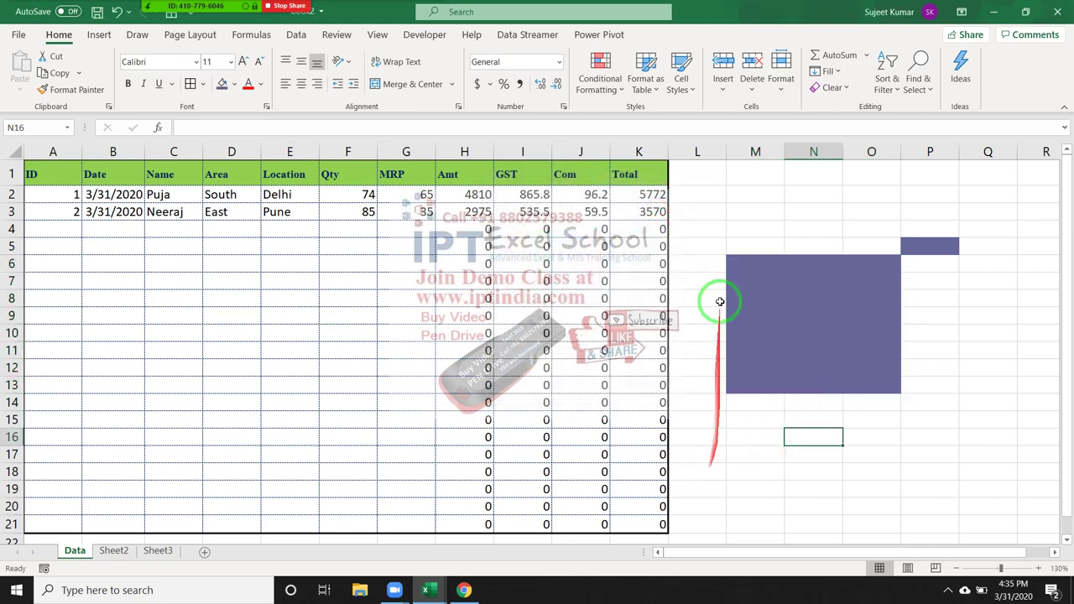
Fill L4:P13 beside the table with the recent purple.
mouse_move(704, 228)
mouse_down()
mouse_move(813, 256)
mouse_move(951, 383)
mouse_up()
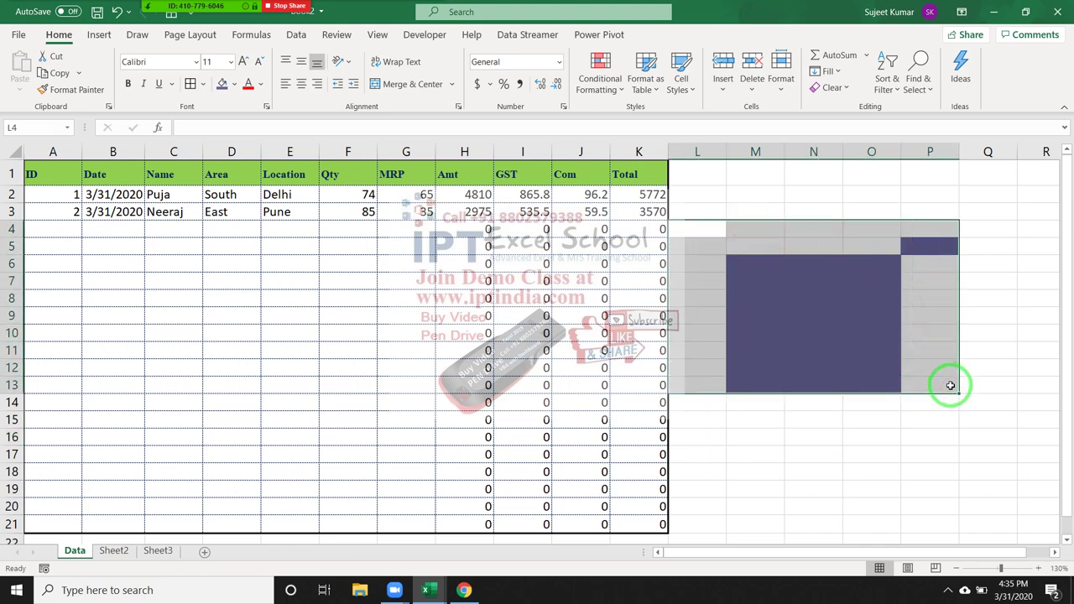
click(260, 84)
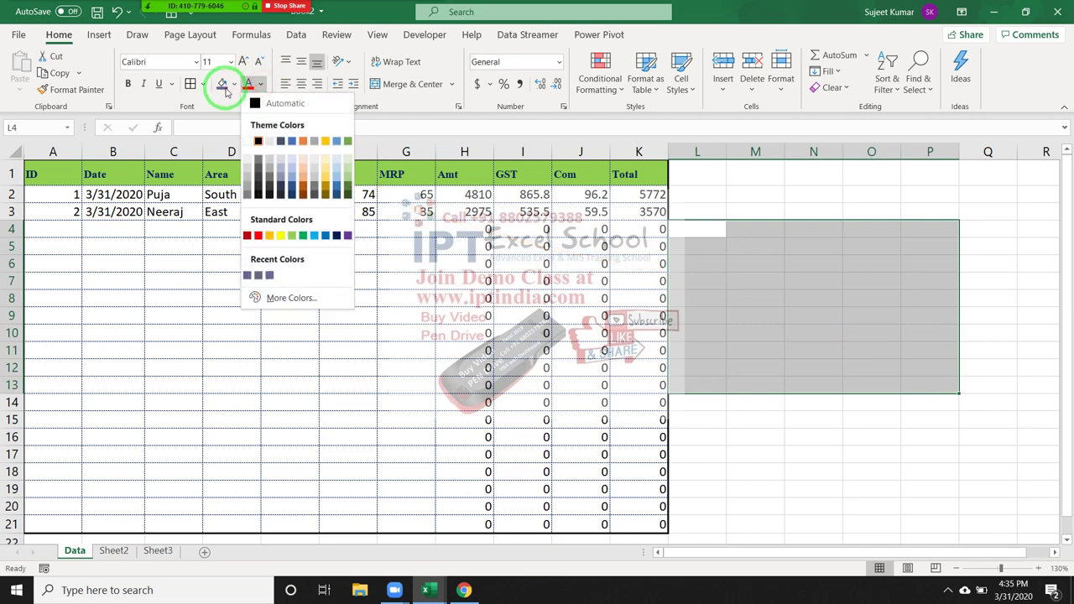
click(223, 83)
click(176, 237)
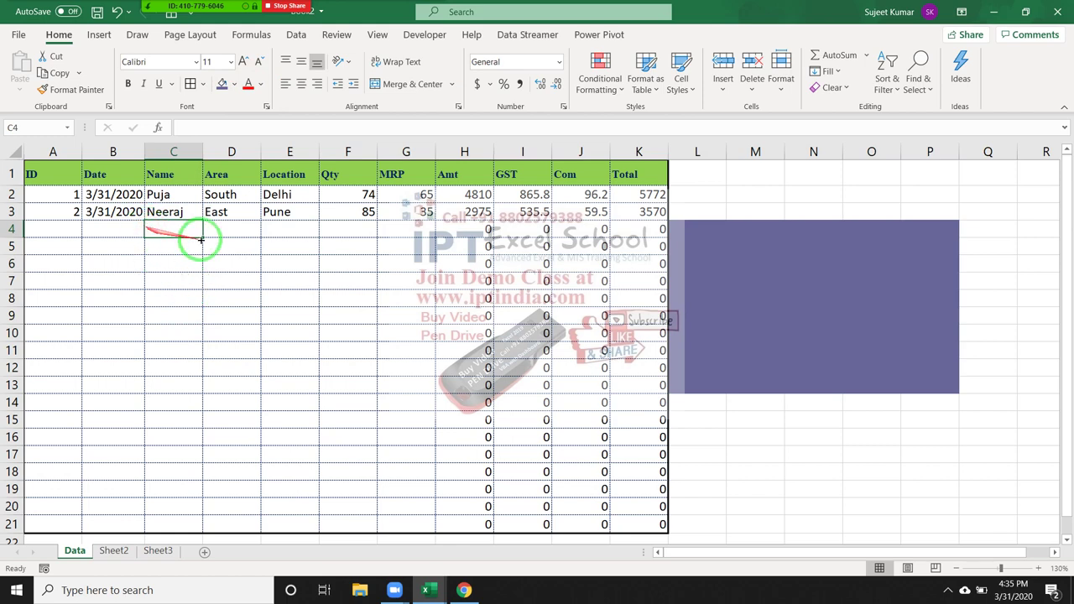
Select columns L:P to clear the practice fills, then reselect header row A1:K1.
click(185, 244)
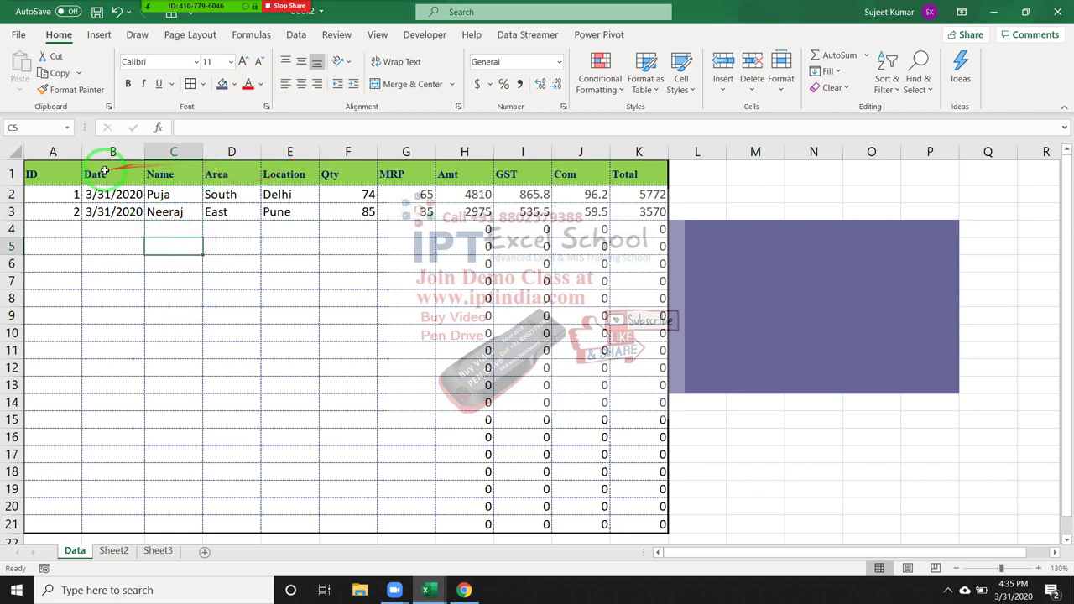
drag(50, 172, 626, 157)
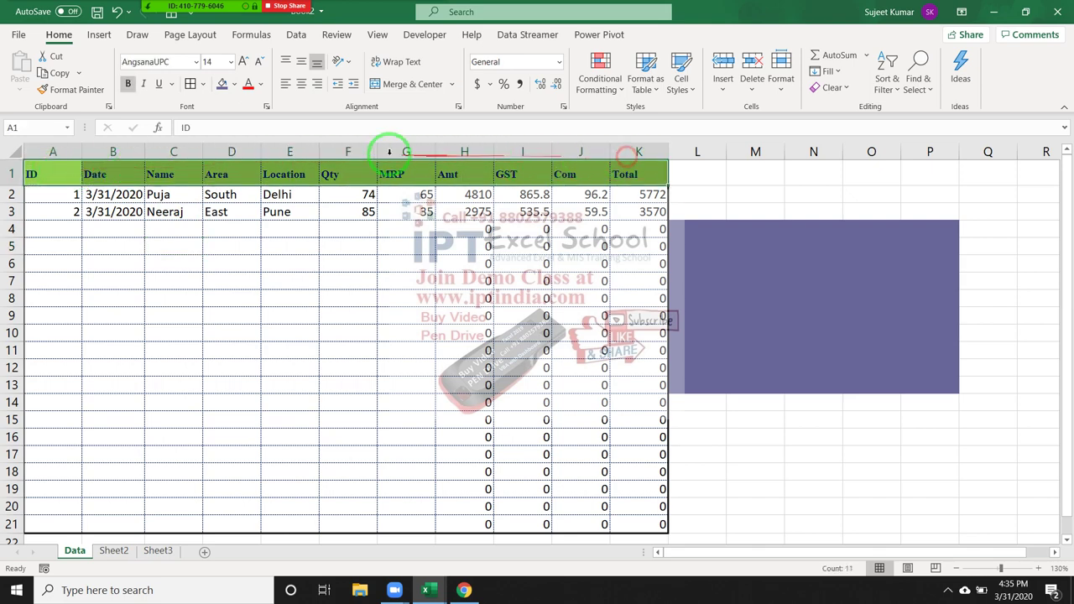
click(394, 281)
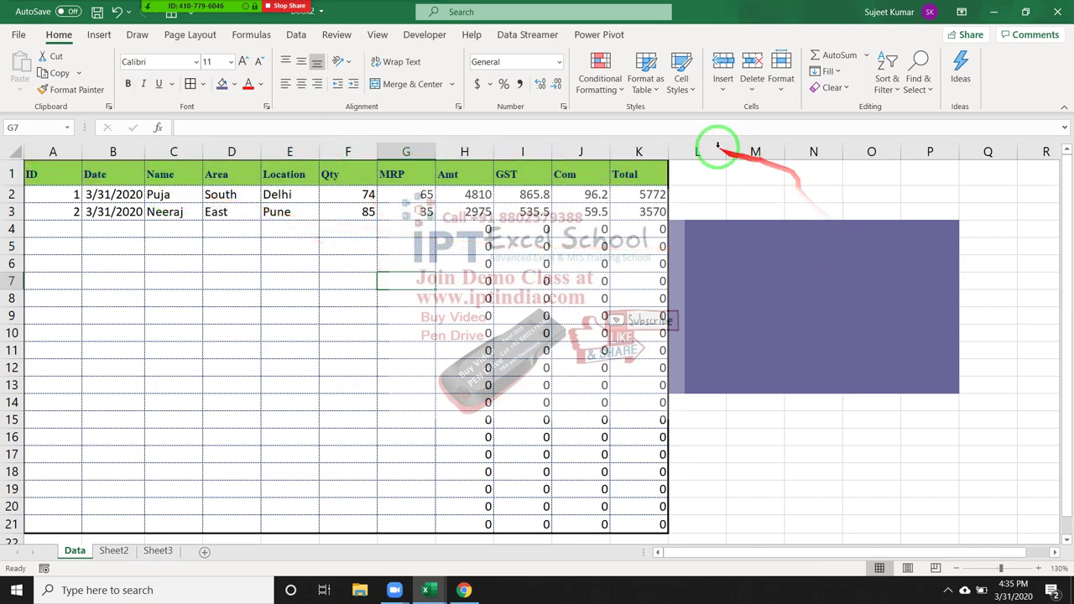
drag(718, 151, 938, 157)
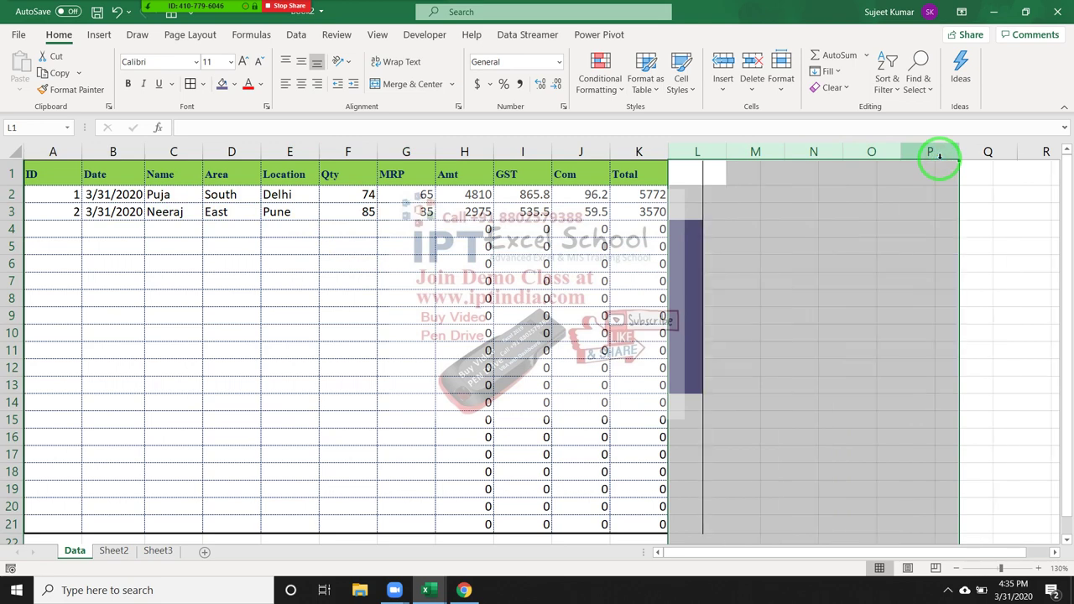
click(973, 211)
drag(48, 174, 642, 183)
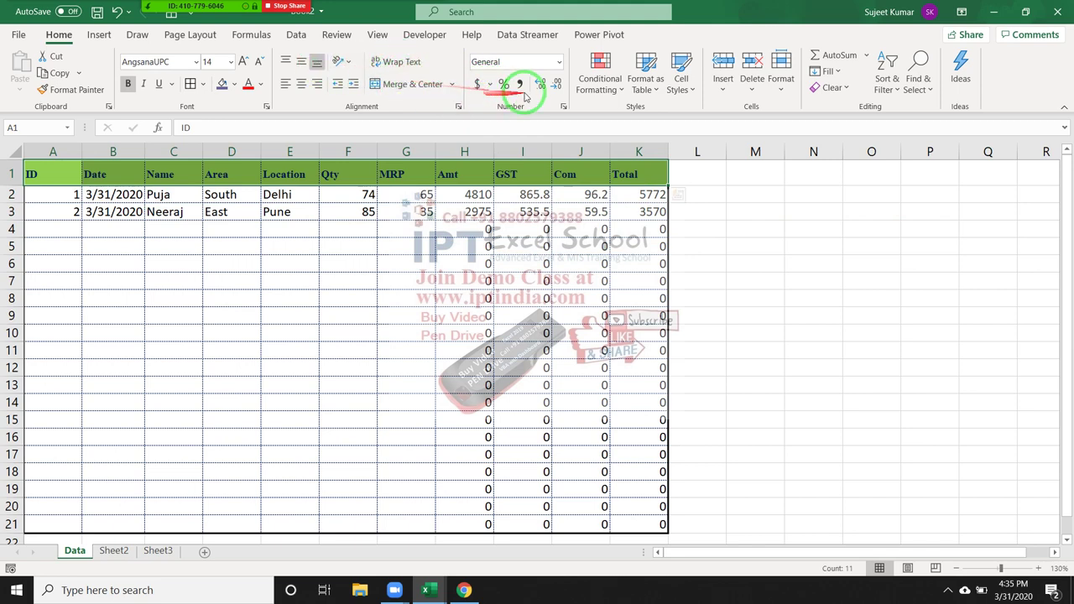
Toggle top/middle and left/center/right alignment on A1:K1, ending with headings vertically centred.
click(302, 64)
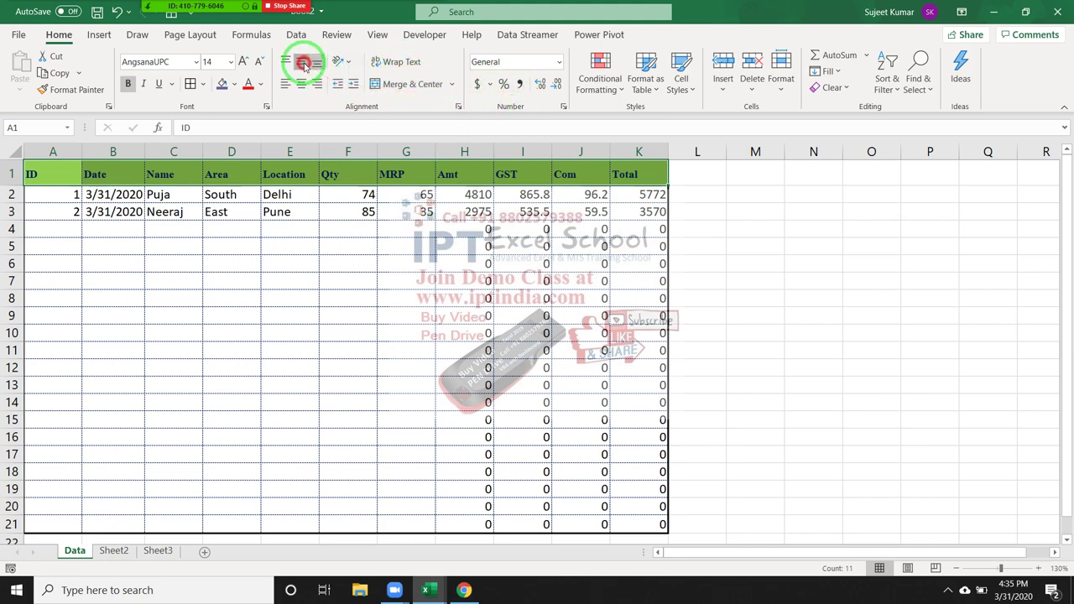
click(286, 64)
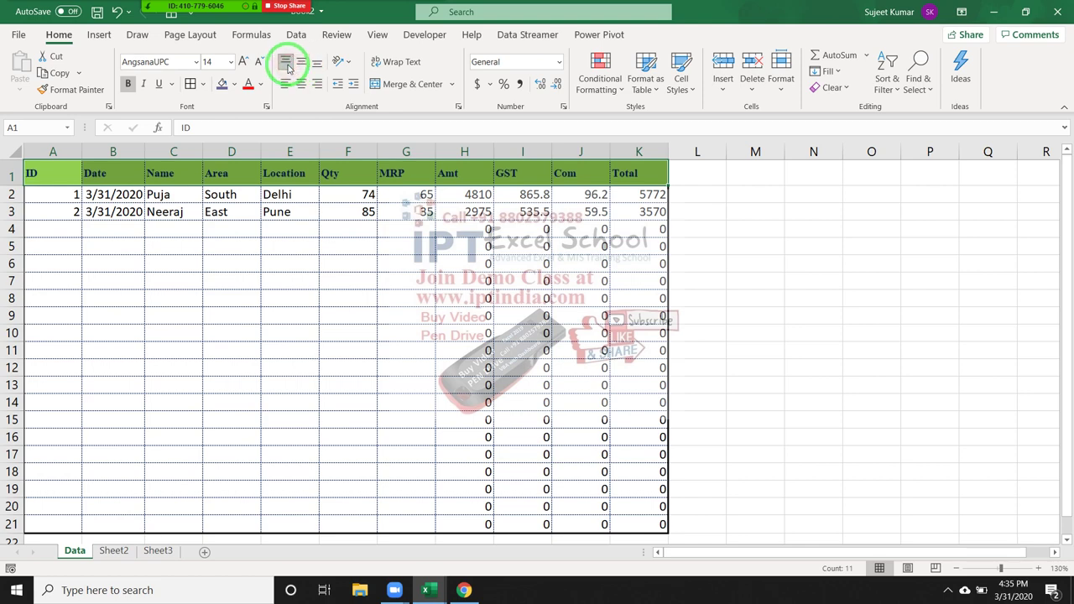
click(300, 65)
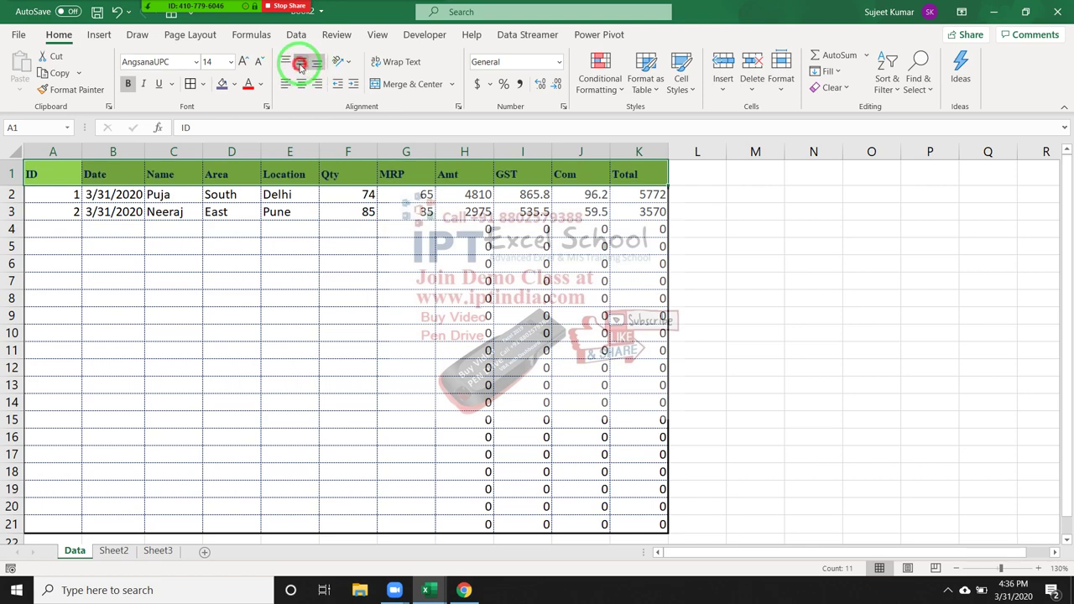
click(286, 64)
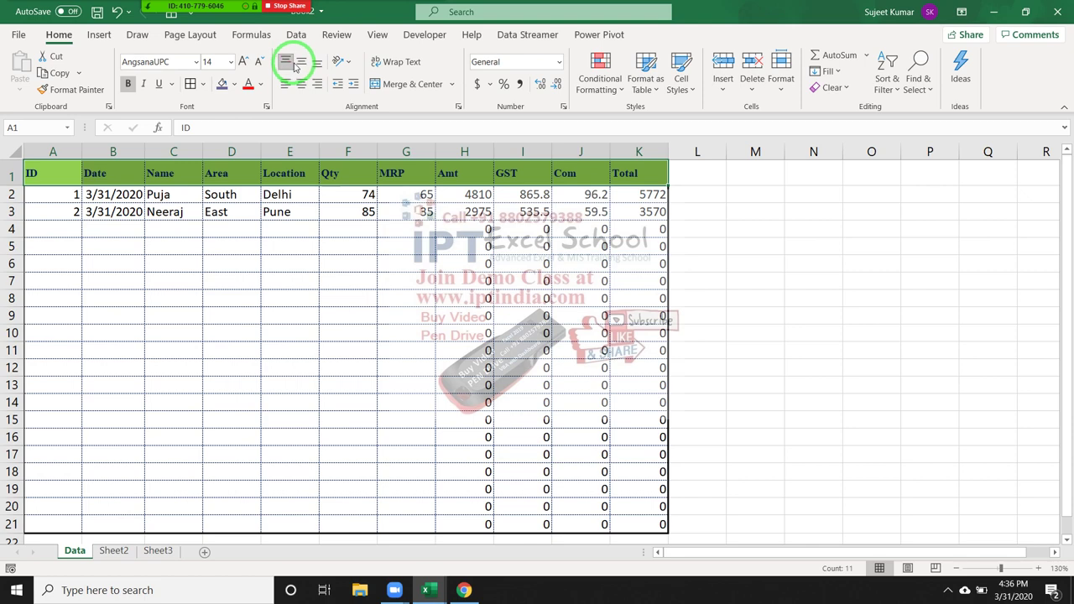
click(300, 84)
click(316, 84)
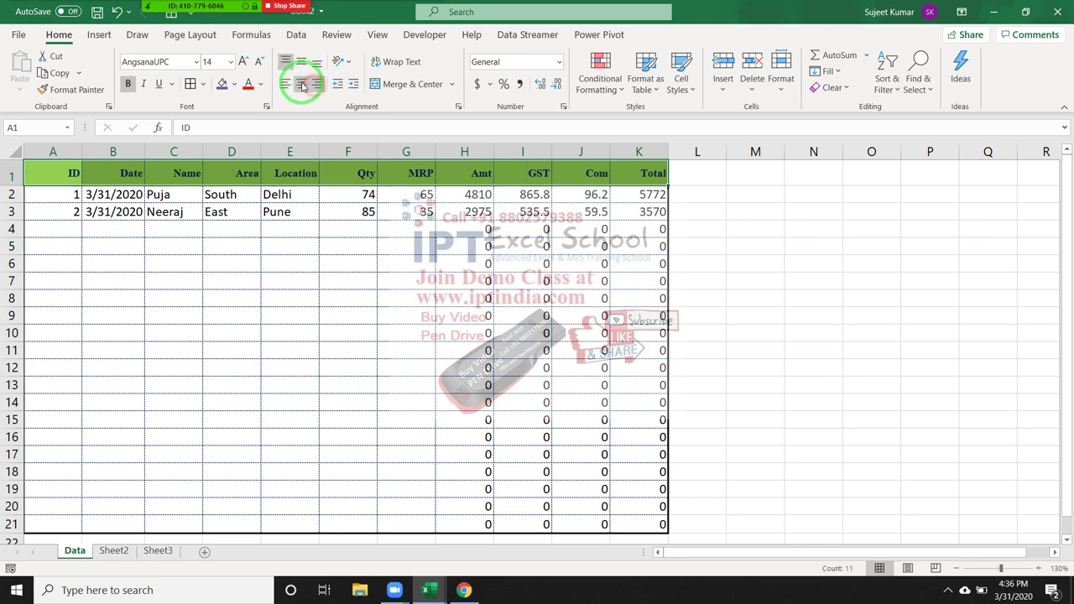
click(301, 85)
click(286, 84)
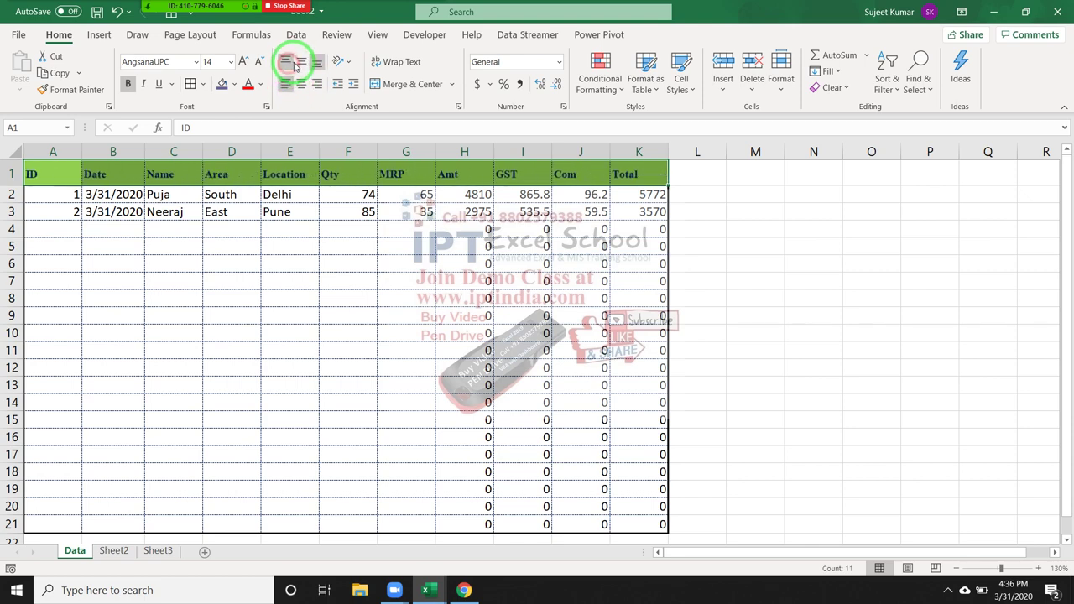
click(300, 62)
click(300, 84)
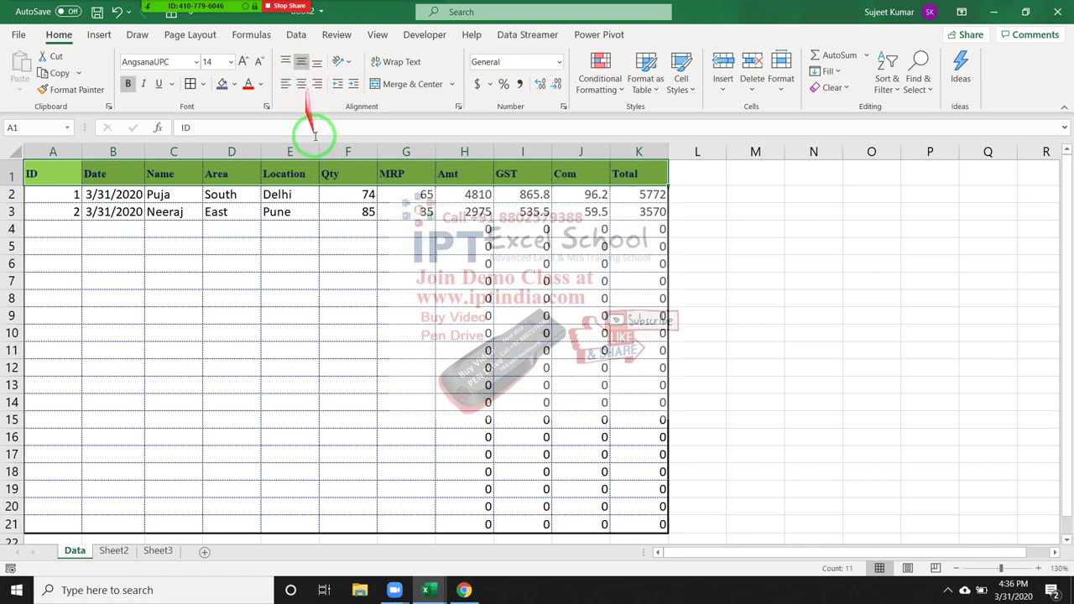
drag(755, 264, 989, 366)
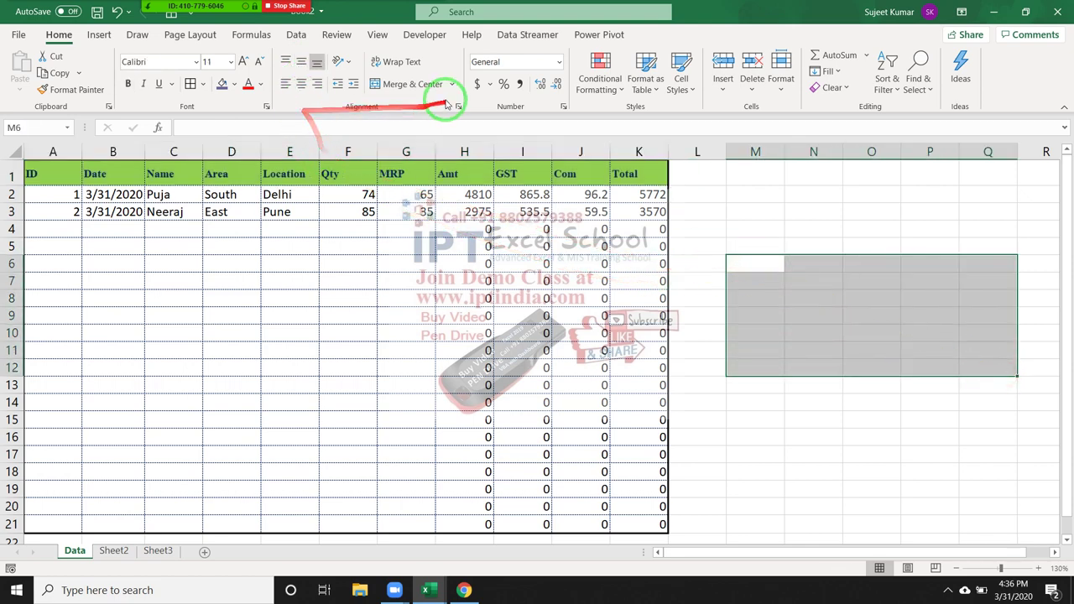
click(11, 175)
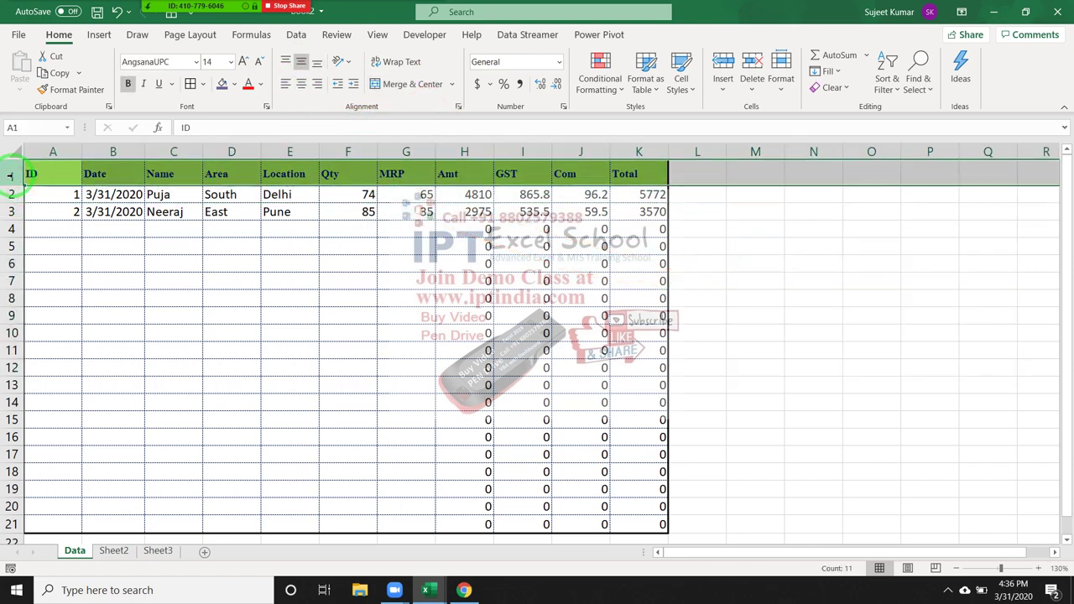
Insert blank rows above the table, merge B2:H3 and enter the title 'Daily Sales Data'.
key(ctrl+shift+plus)
key(ctrl+shift+plus)
key(ctrl+shift+plus)
key(ctrl+shift+plus)
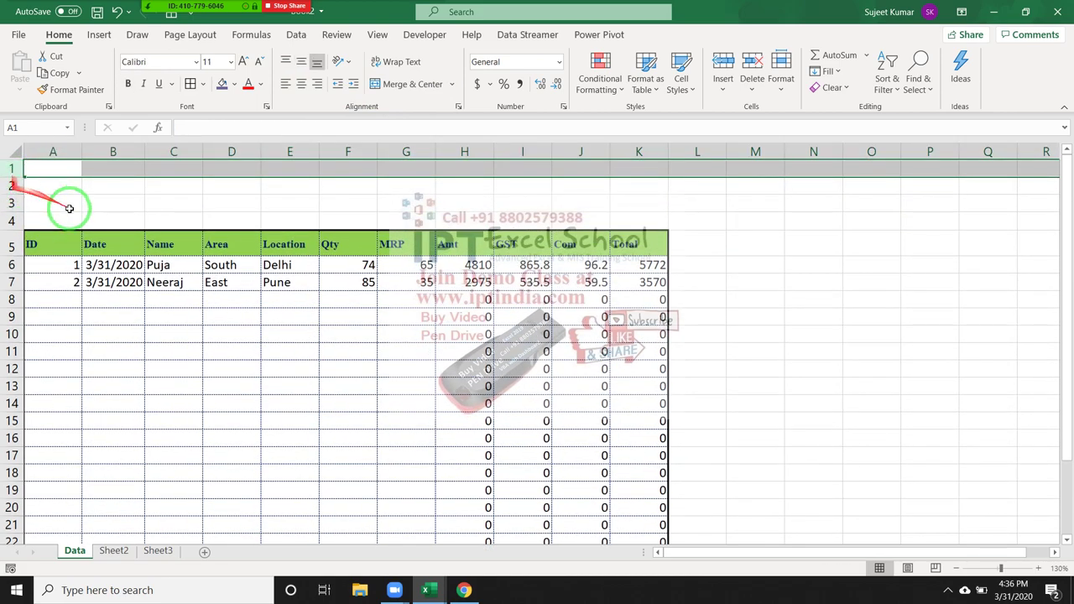
click(69, 204)
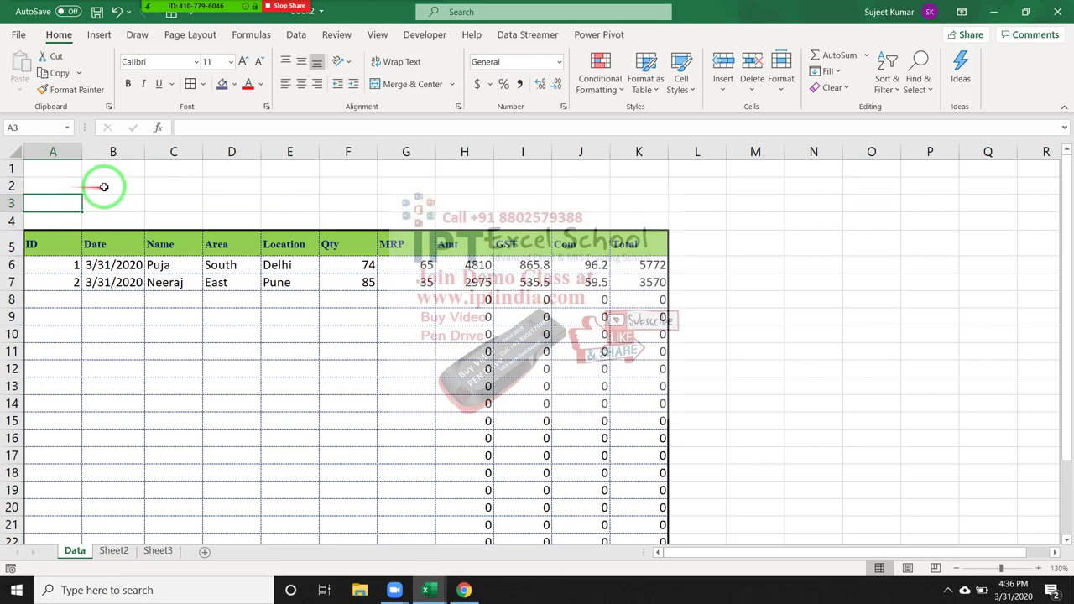
drag(104, 186, 461, 201)
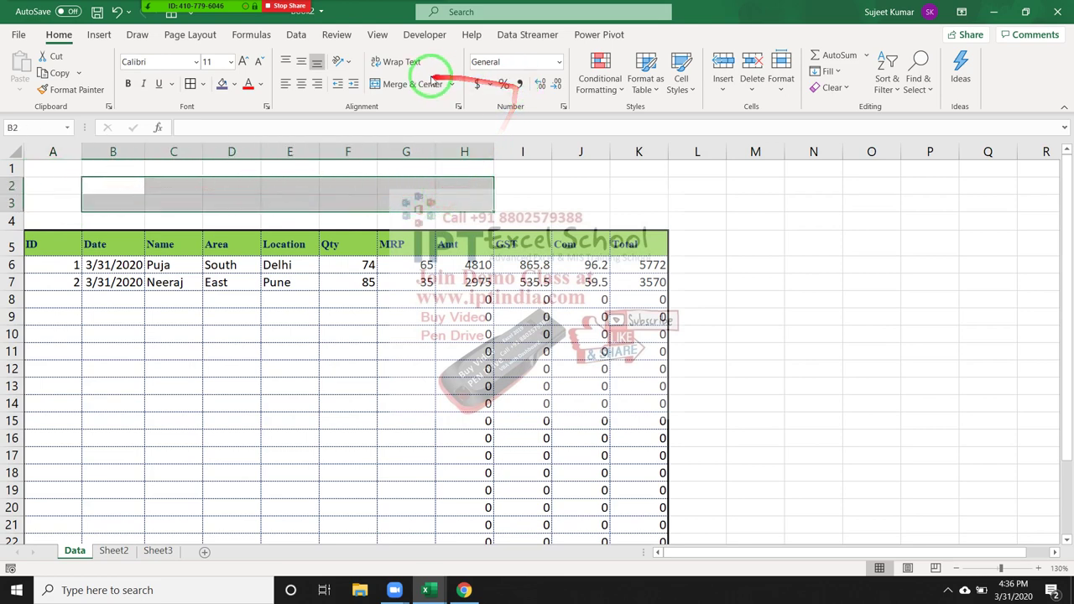
click(429, 83)
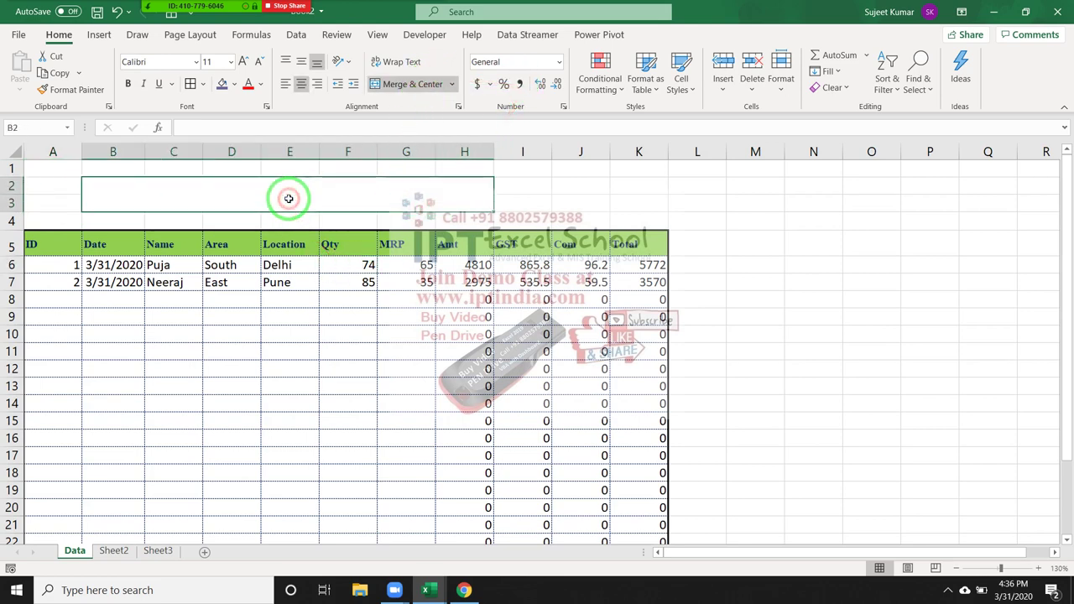
text(d)
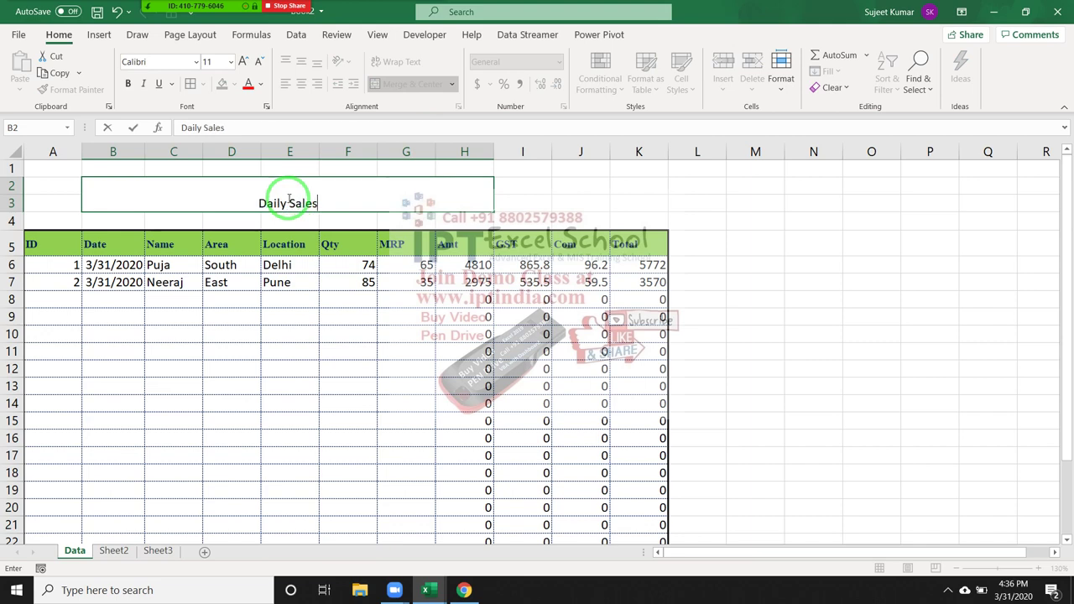
text(Data)
click(285, 202)
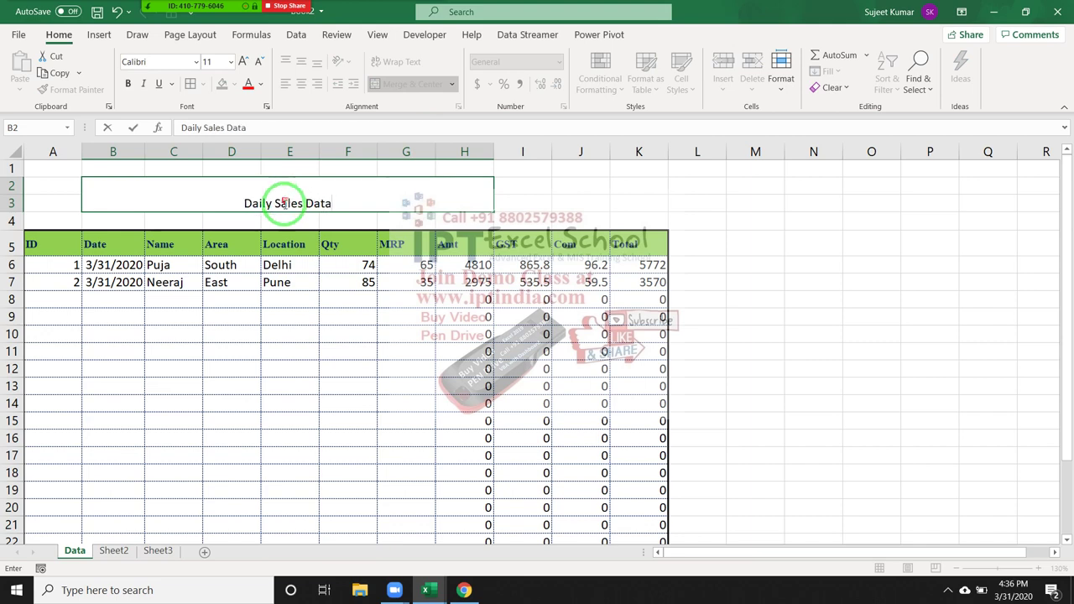
click(297, 242)
click(285, 203)
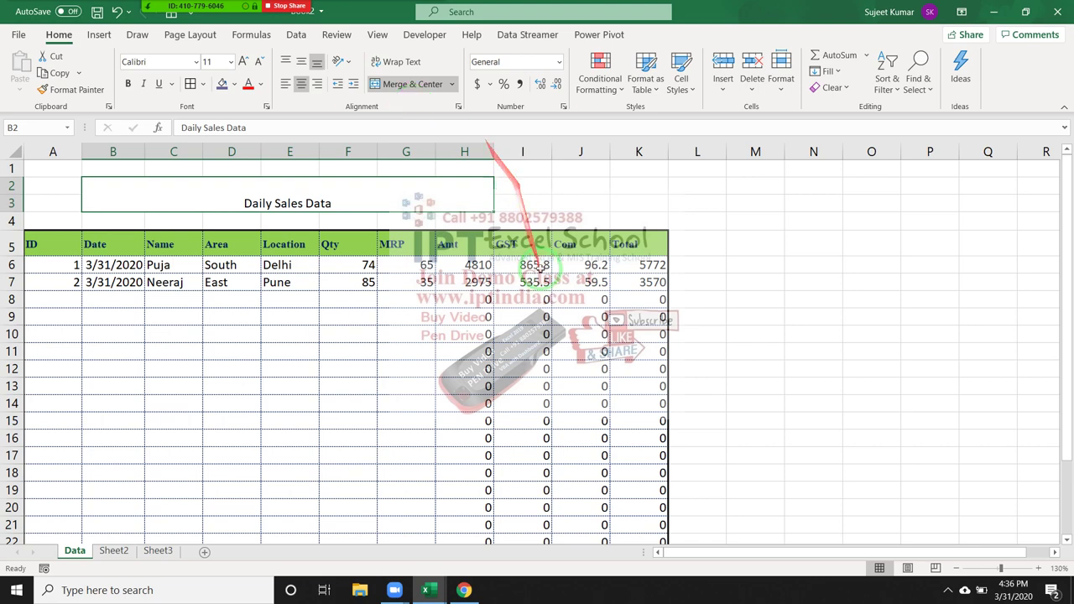
Demonstrate merging N4:P6, undo it, and reselect the merged title.
drag(818, 220, 914, 262)
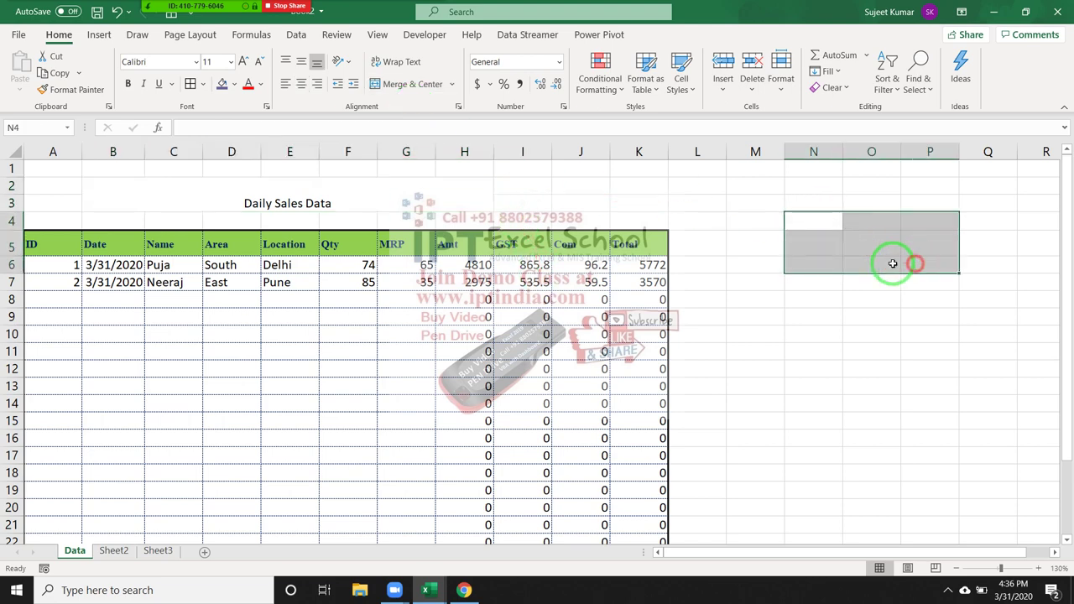
click(401, 88)
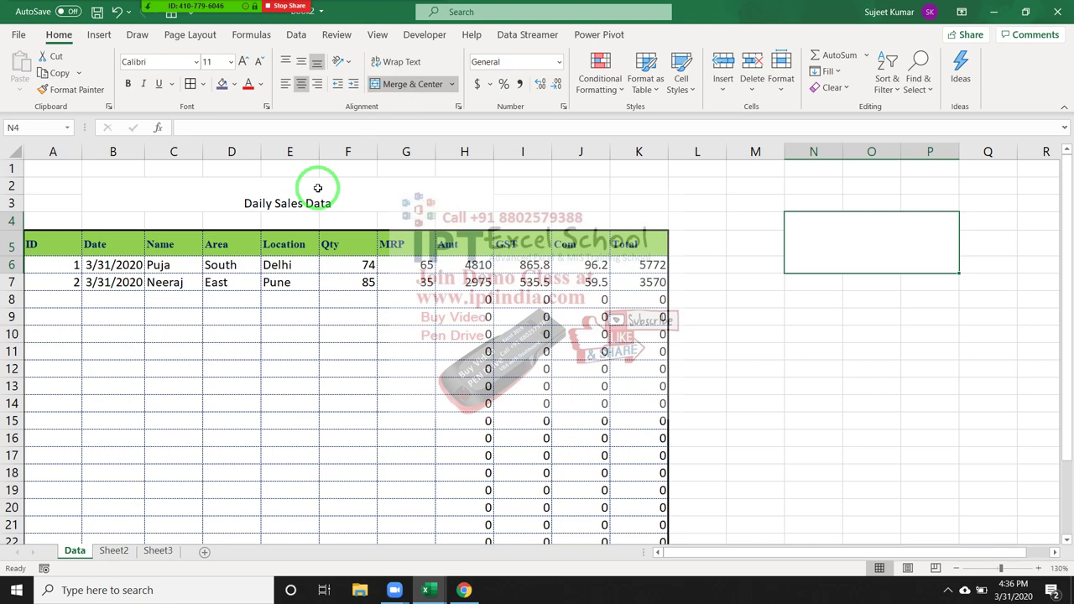
key(ctrl+z)
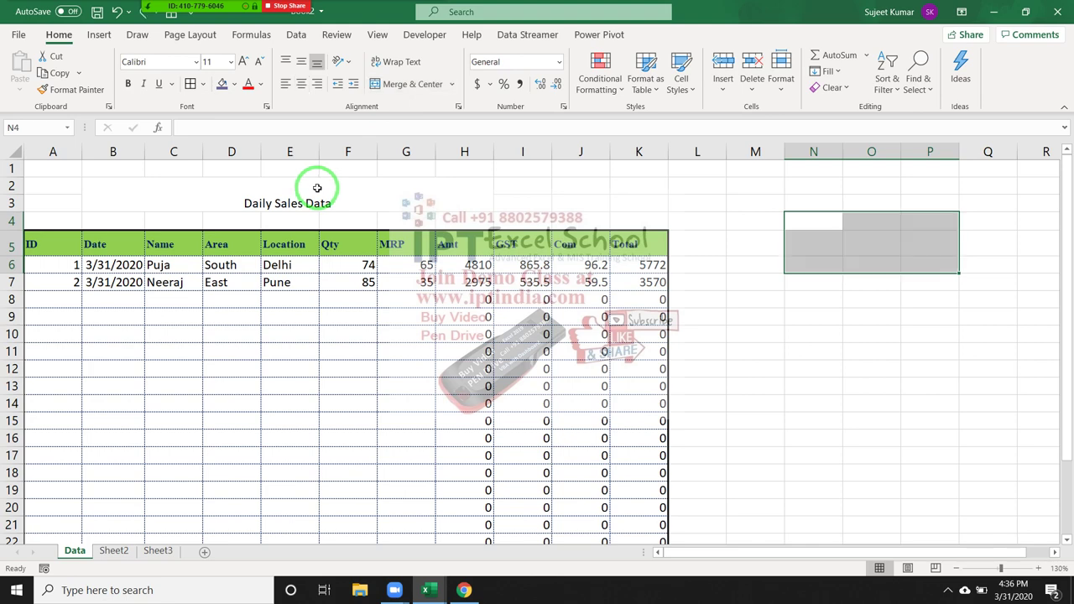
click(768, 351)
click(205, 198)
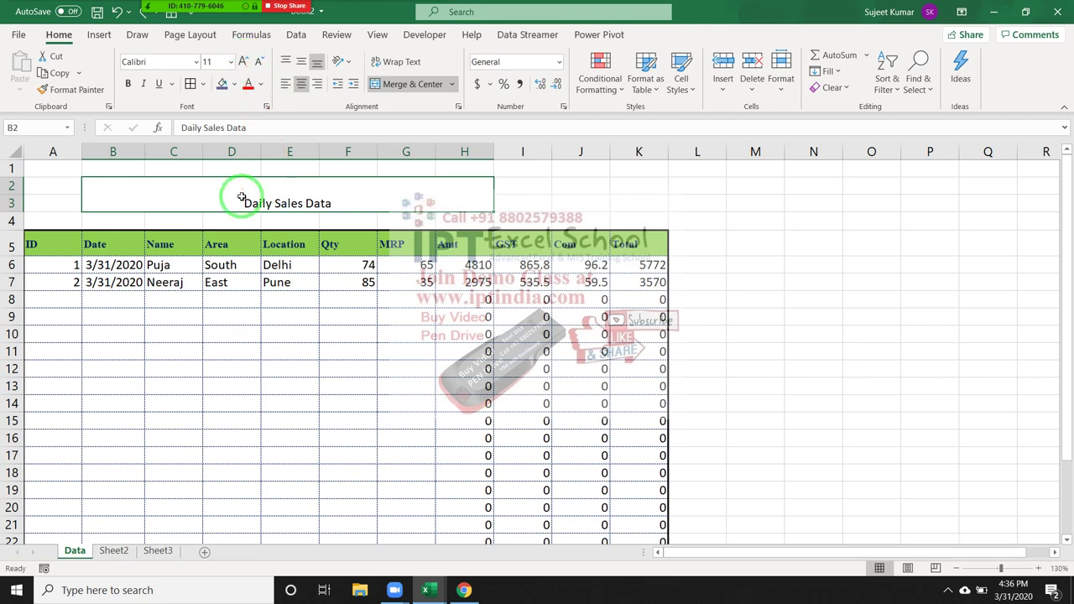
Raise the 'Daily Sales Data' font size in five steps to 24 pt and underline it.
click(241, 62)
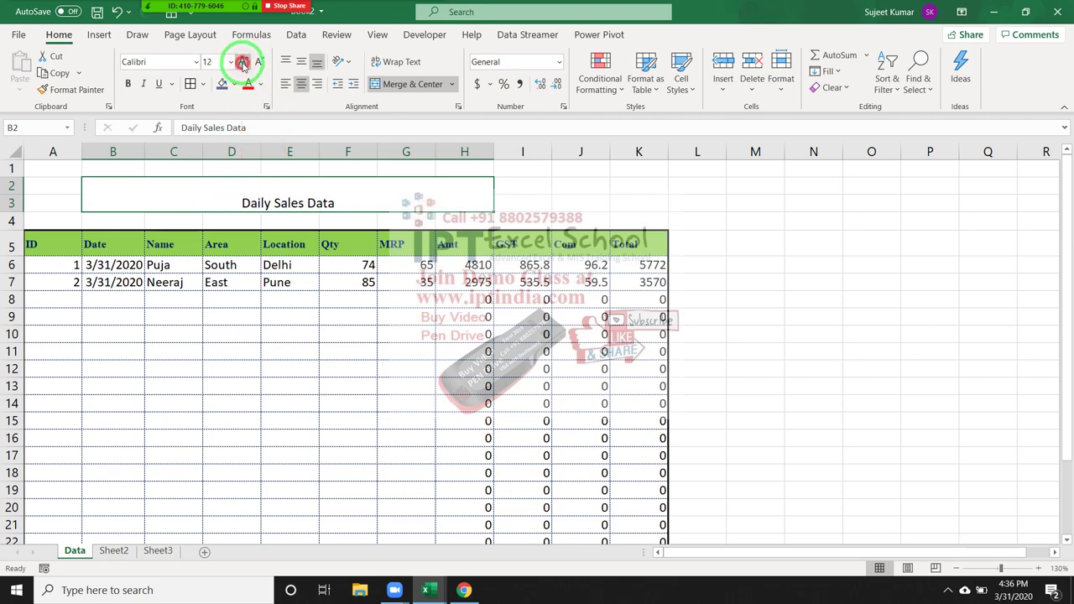
click(242, 62)
click(241, 62)
click(241, 62)
click(241, 62)
click(242, 62)
click(241, 62)
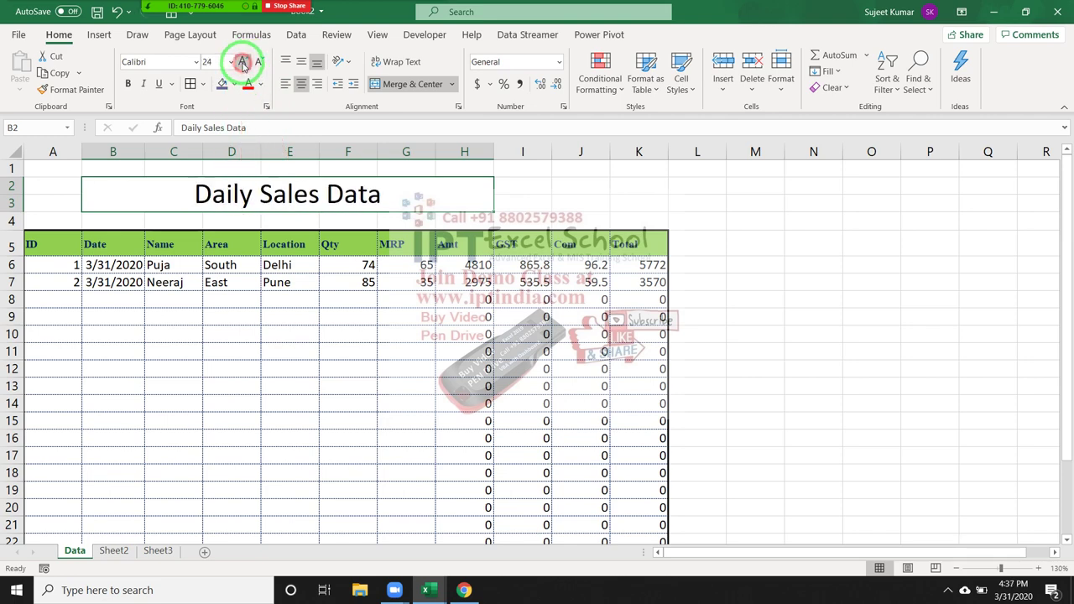
click(161, 88)
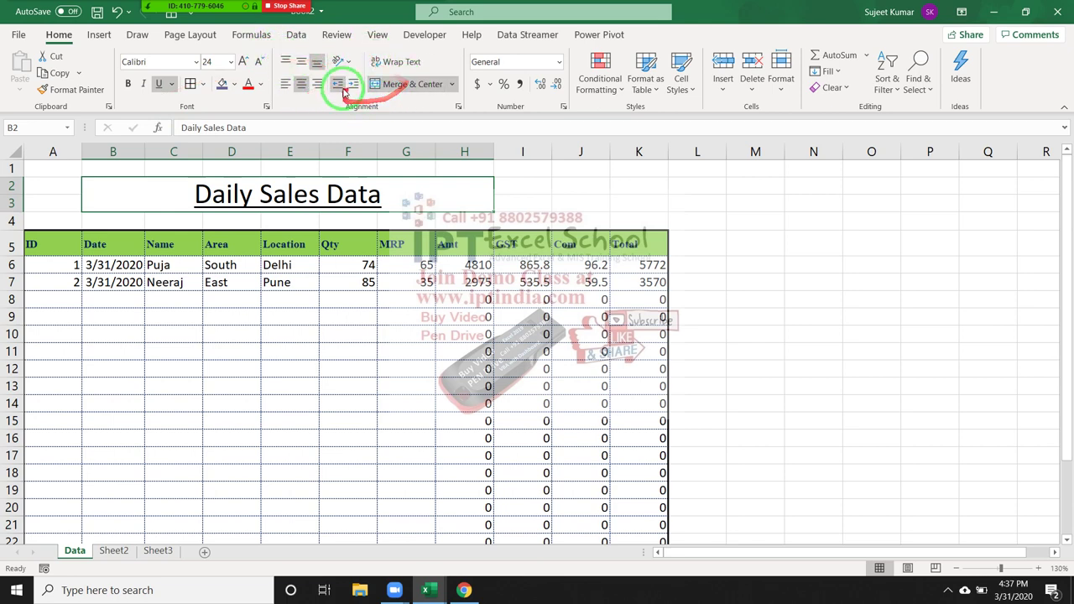
click(856, 313)
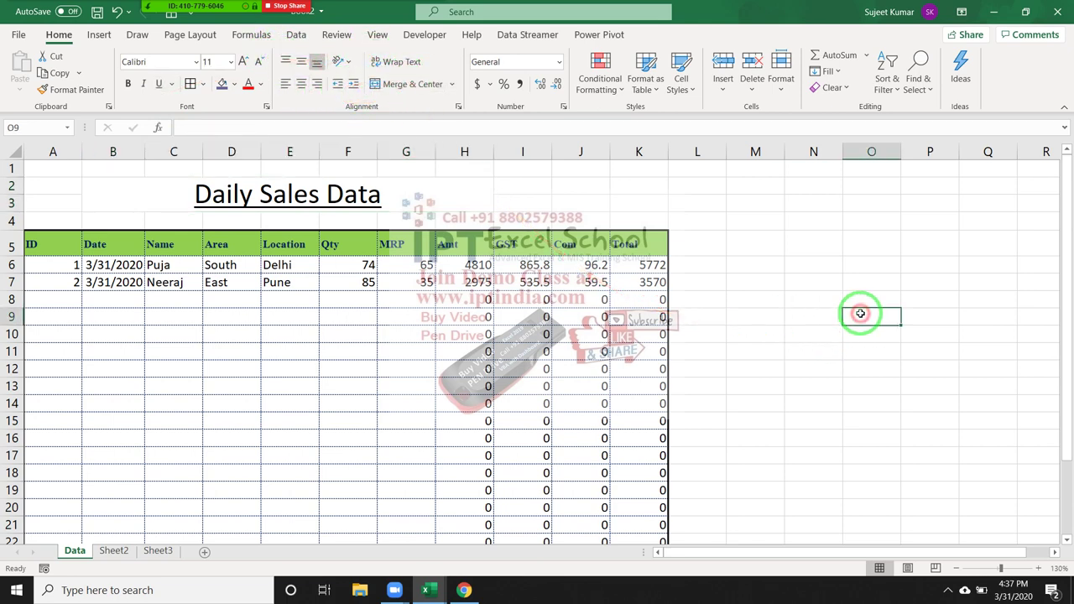
On Sheet2, enter a person's name in A1, then try Wrap Text and undo it.
click(112, 550)
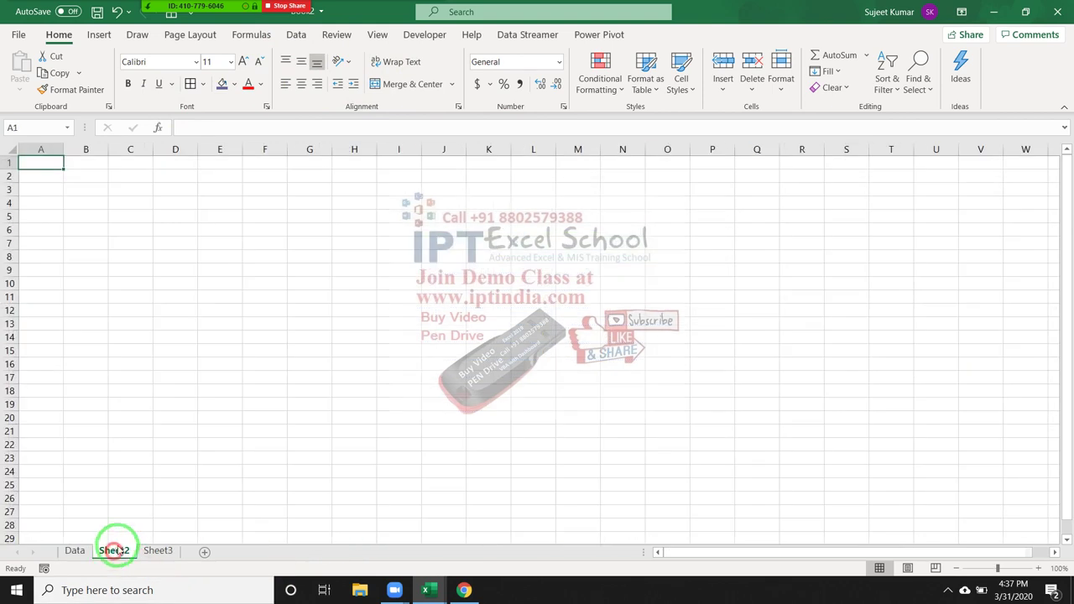
ctrl+scroll(120, 357, up, 7)
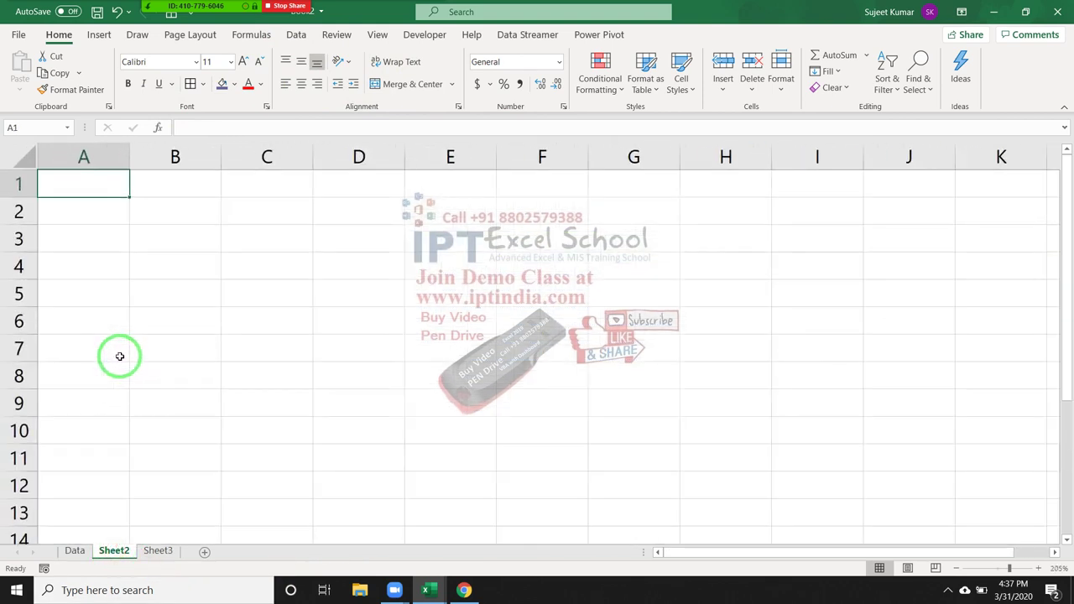
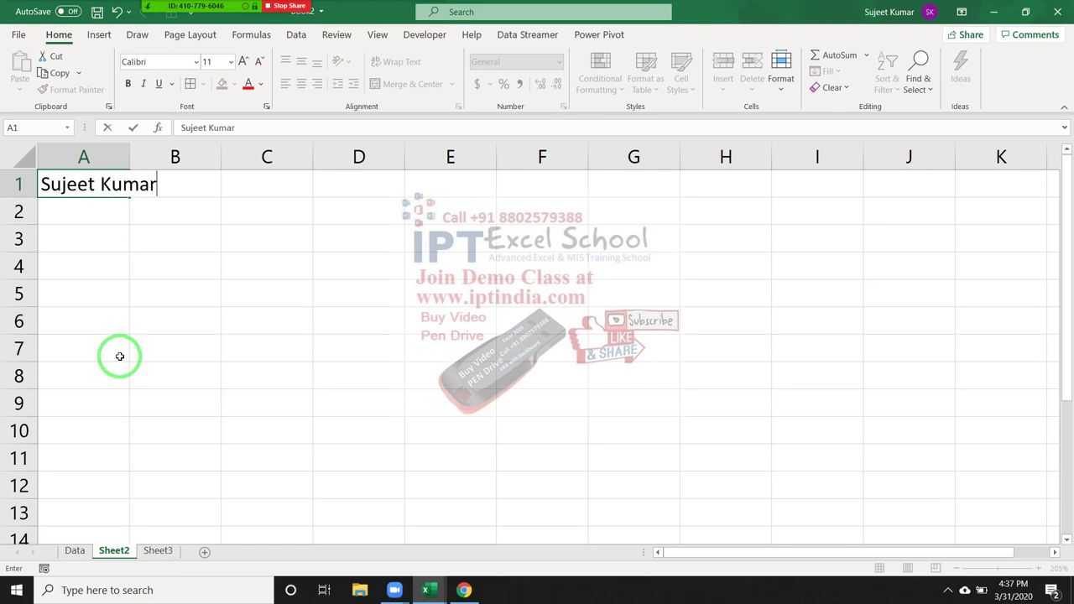
key(Return)
click(105, 193)
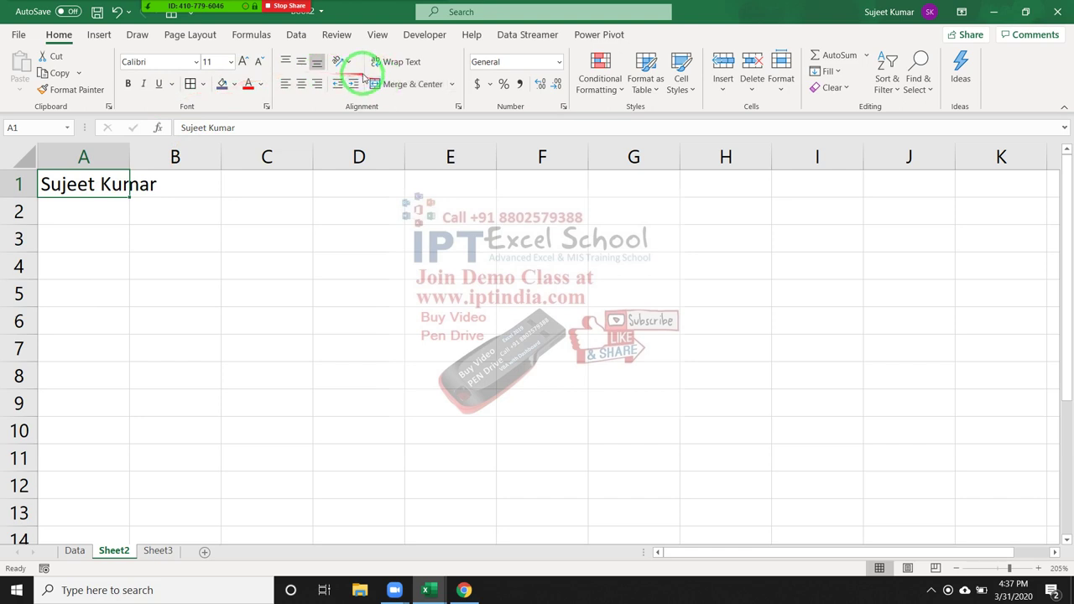
click(386, 61)
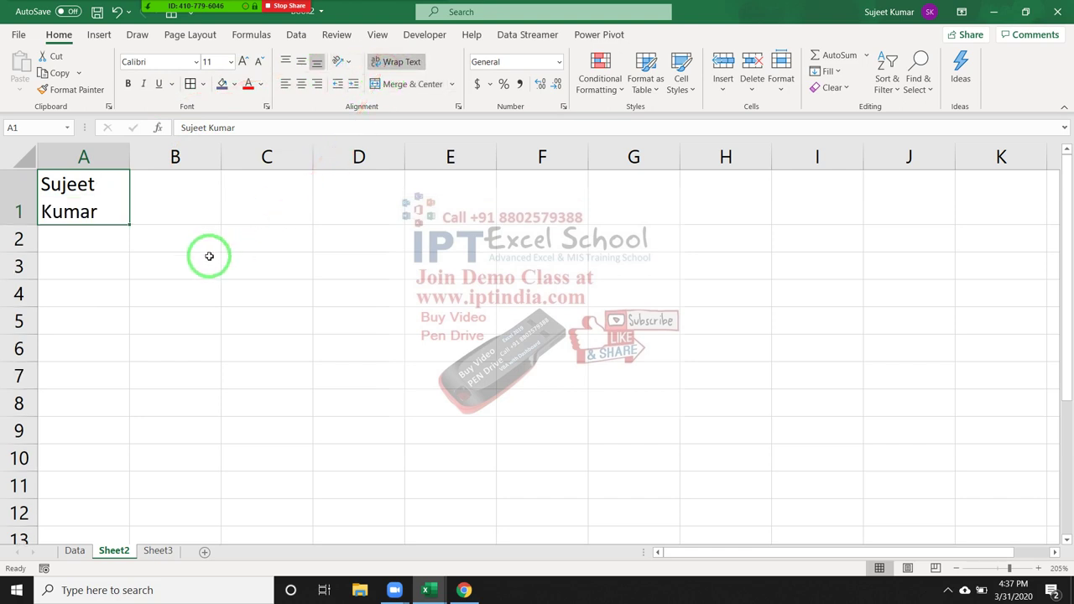
key(ctrl+z)
Enter 12 in B1, then wrap A1 again and undo, leaving the name unwrapped.
click(159, 237)
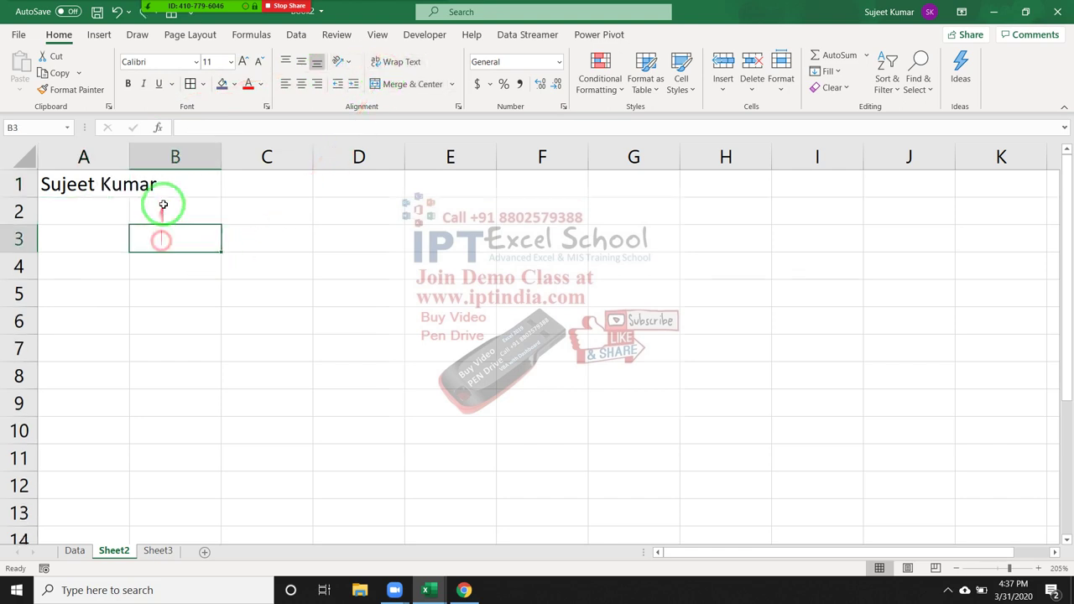
click(173, 186)
text(1)
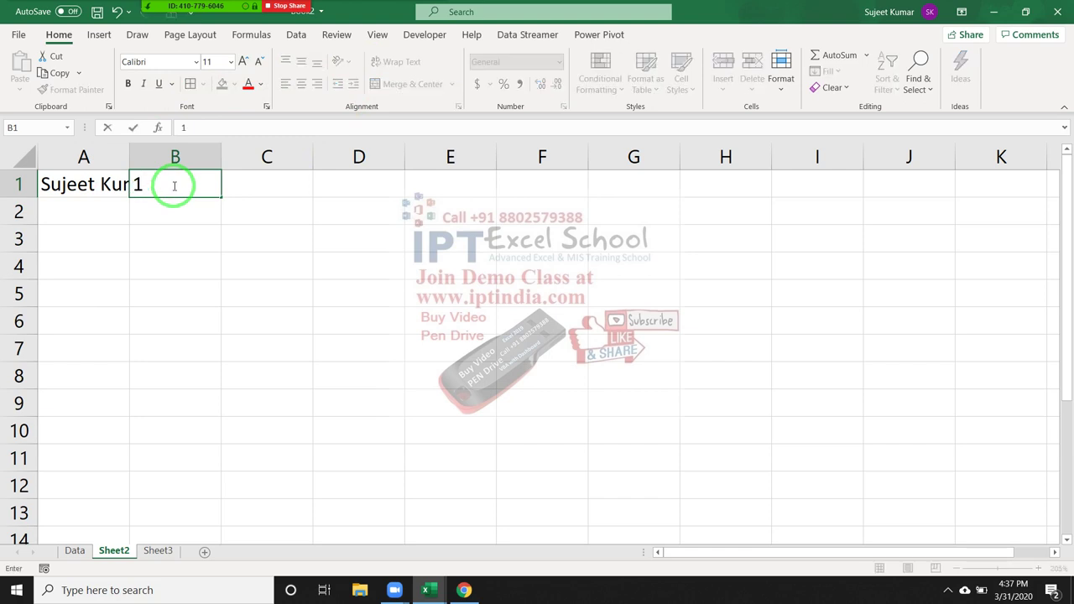
text(2)
click(159, 235)
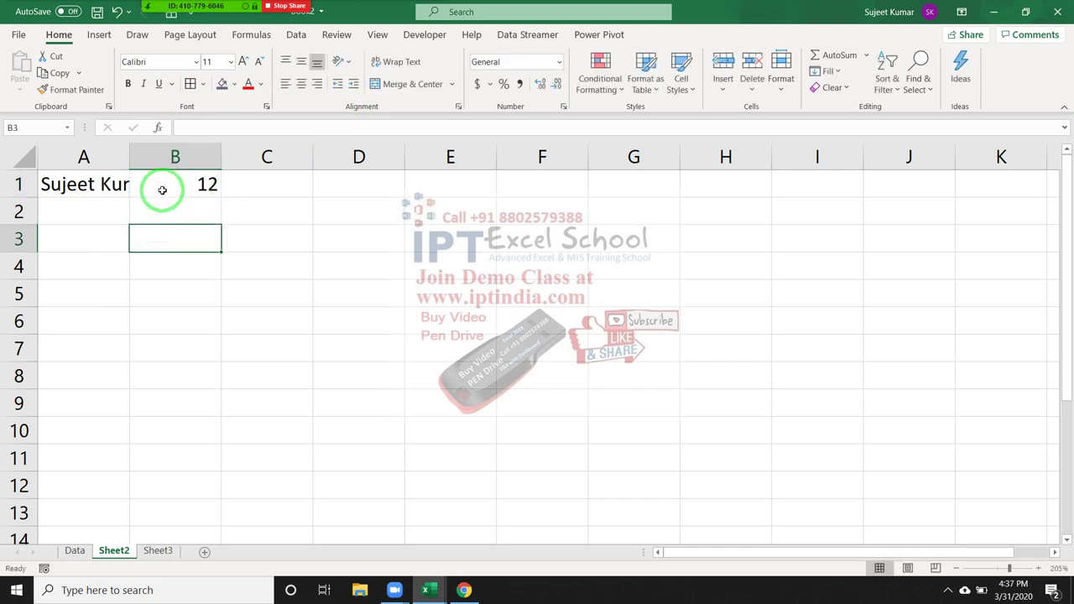
click(162, 185)
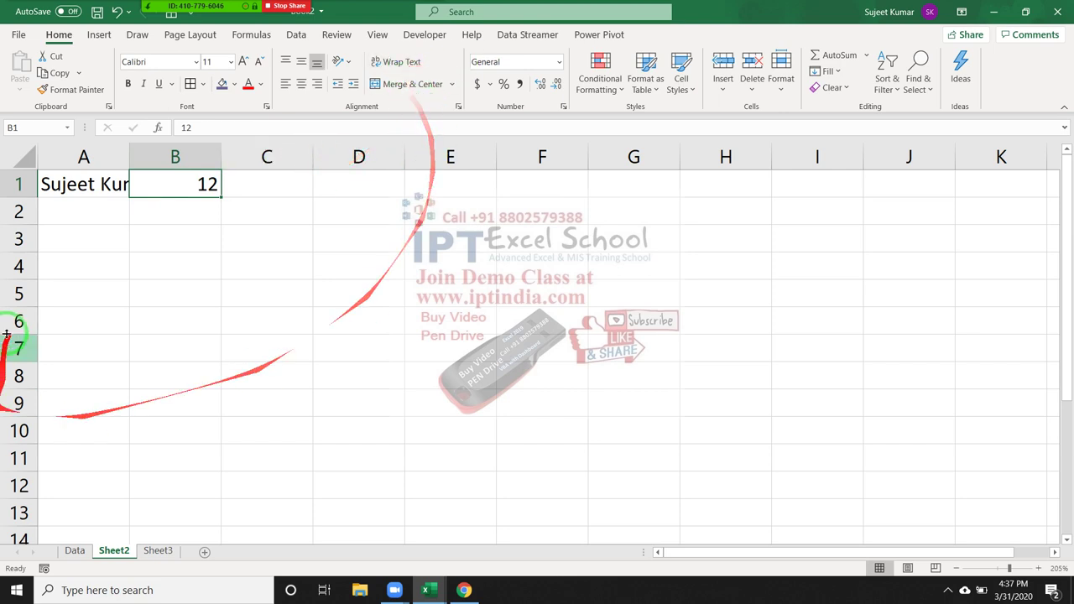
click(49, 188)
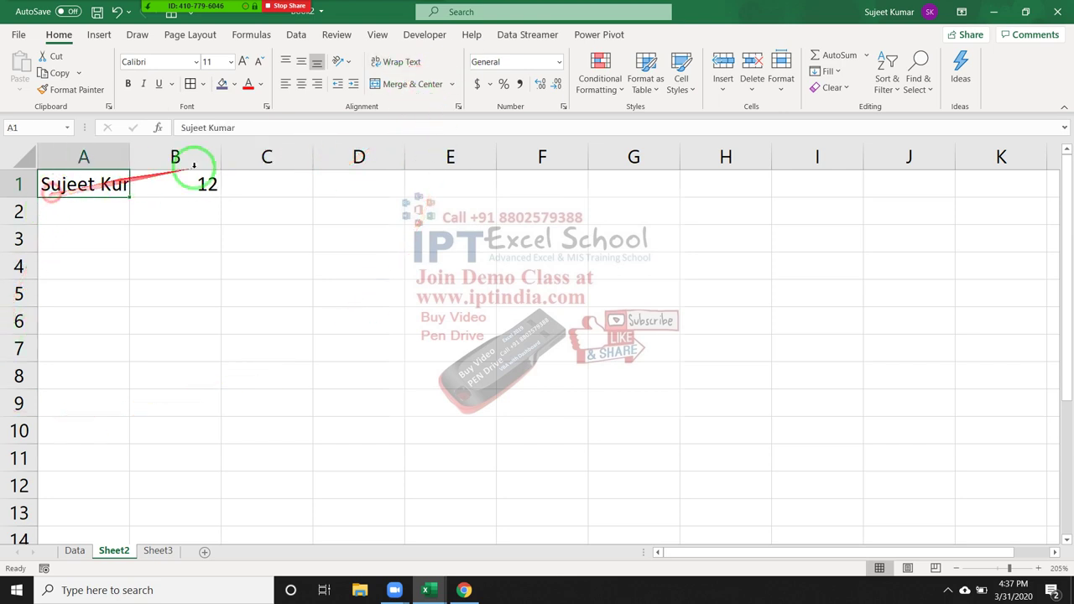
click(389, 67)
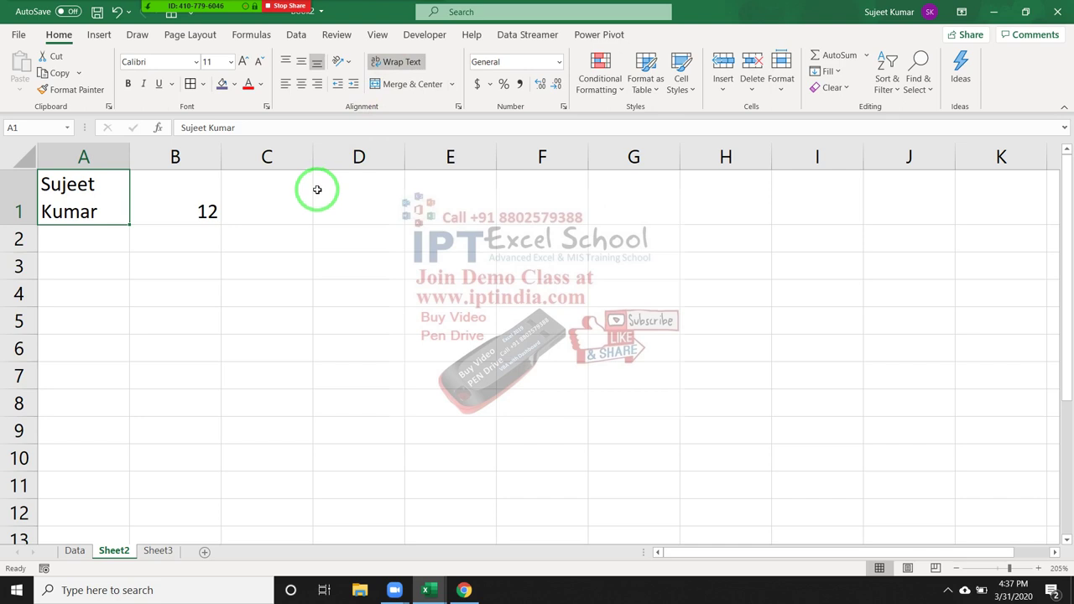
key(ctrl+z)
click(84, 239)
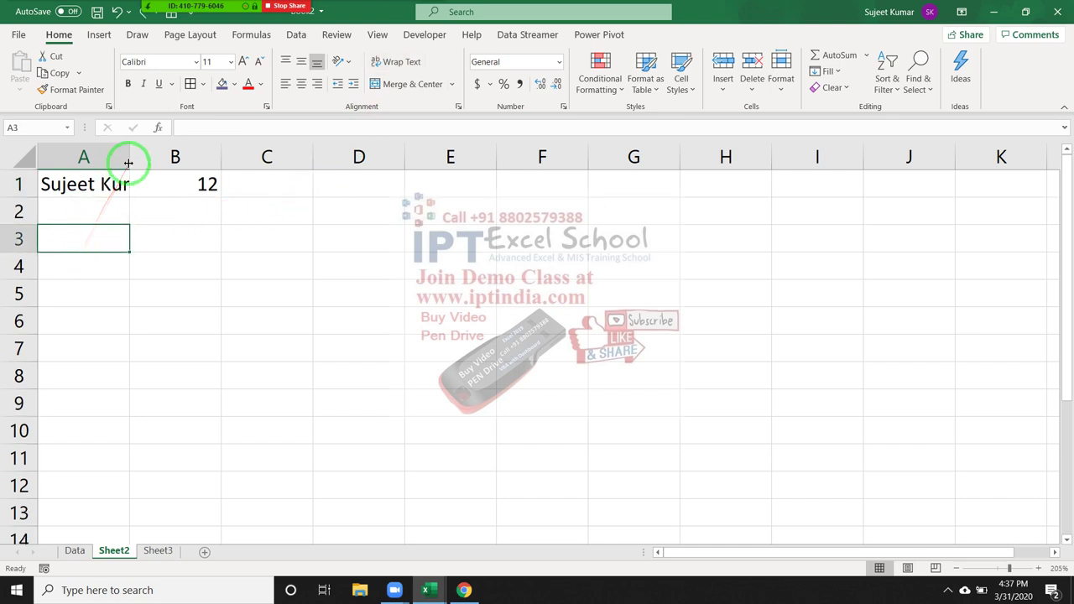
drag(128, 162, 128, 161)
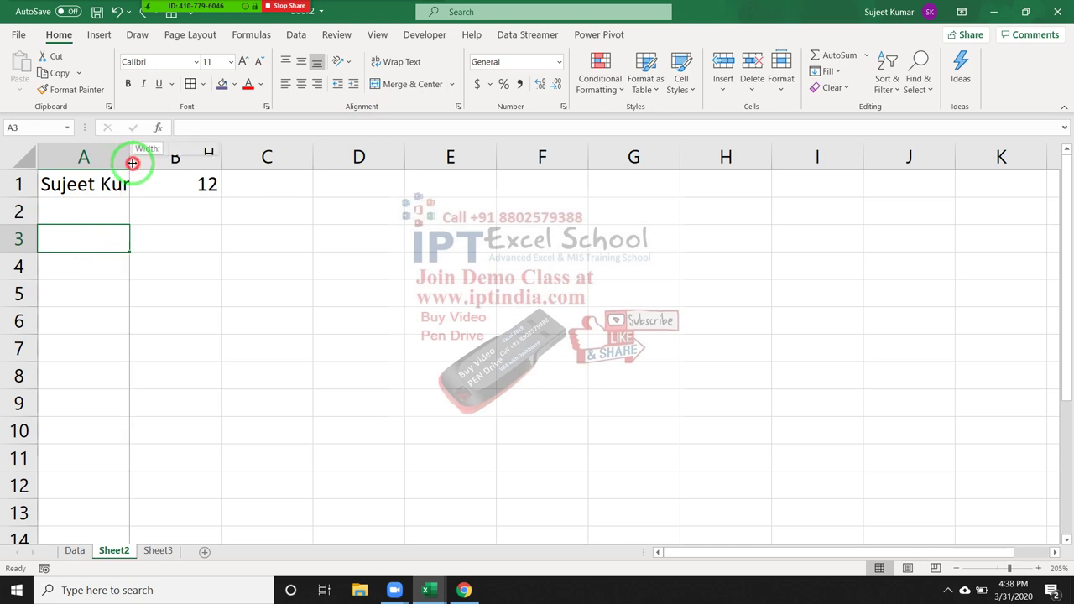
double_click(131, 162)
click(125, 161)
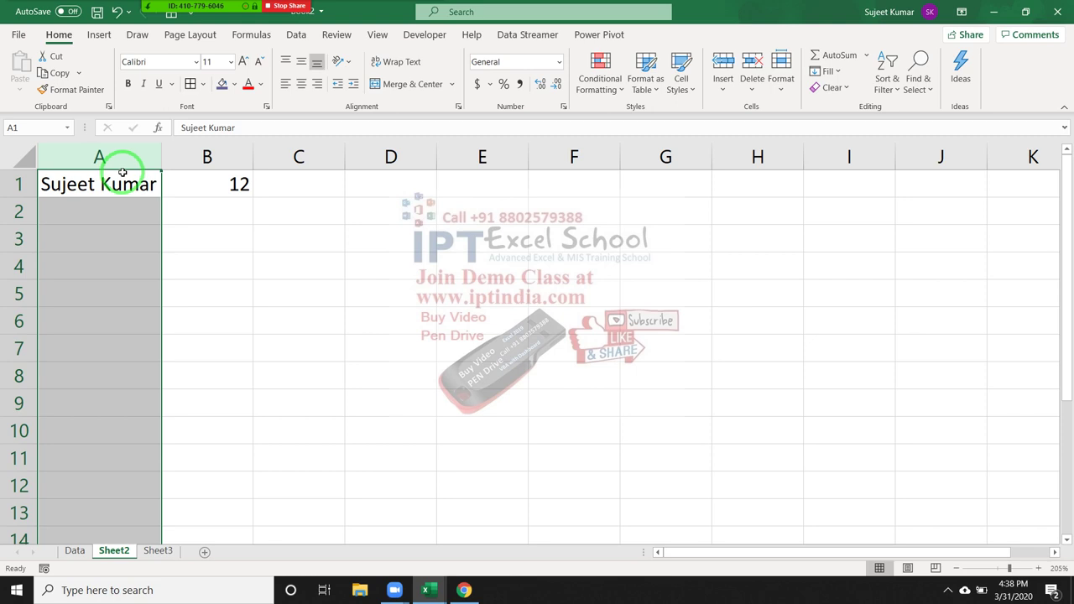
key(ctrl+z)
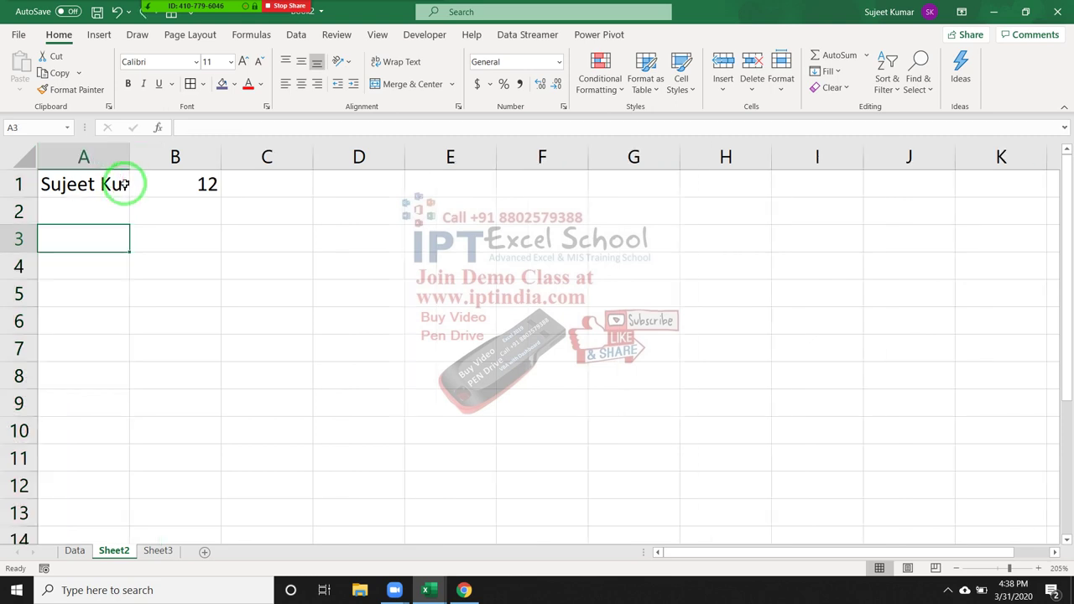
click(104, 178)
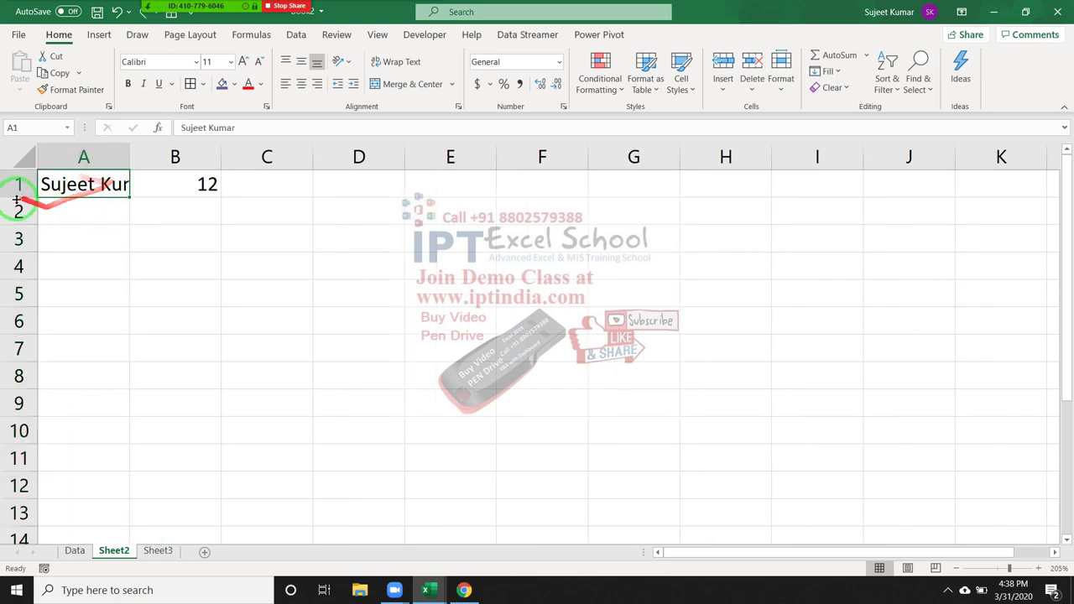
click(389, 86)
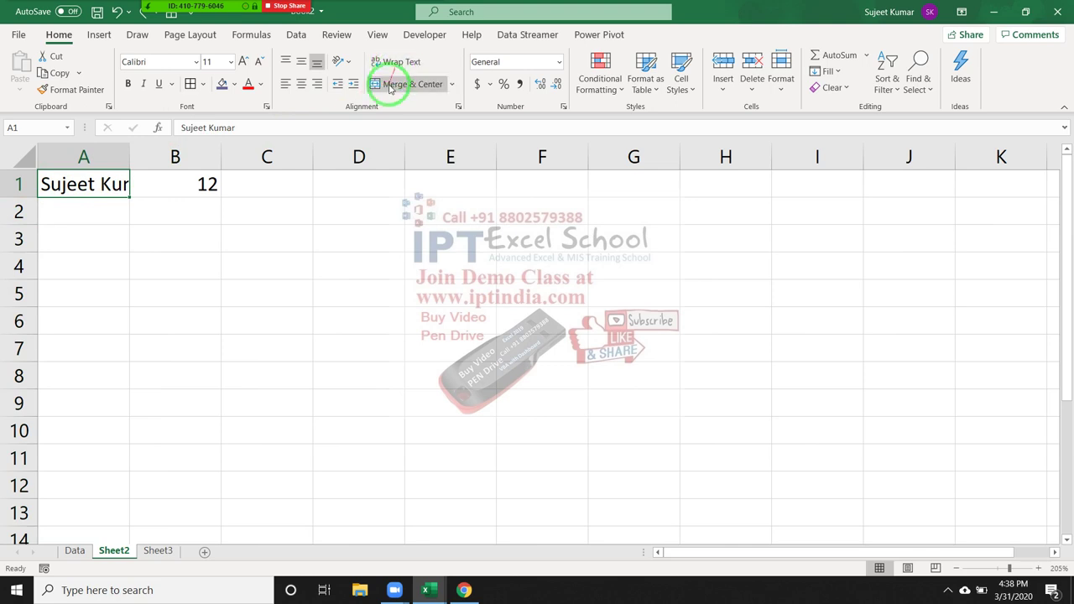
Turn on Shrink to fit in A1's Format Cells Alignment settings so the name fits column A.
right_click(52, 189)
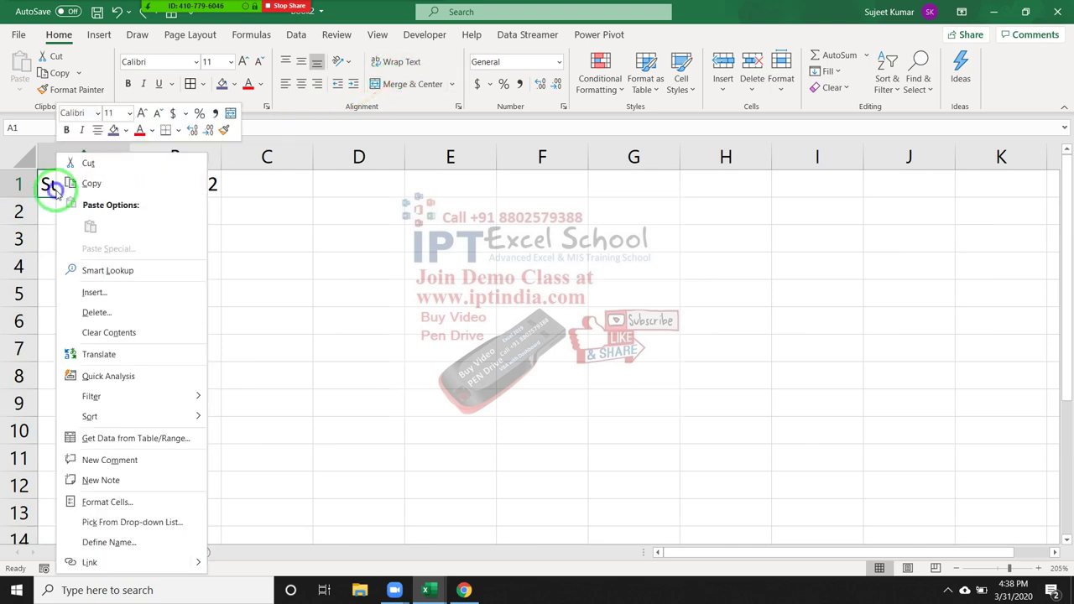
click(104, 501)
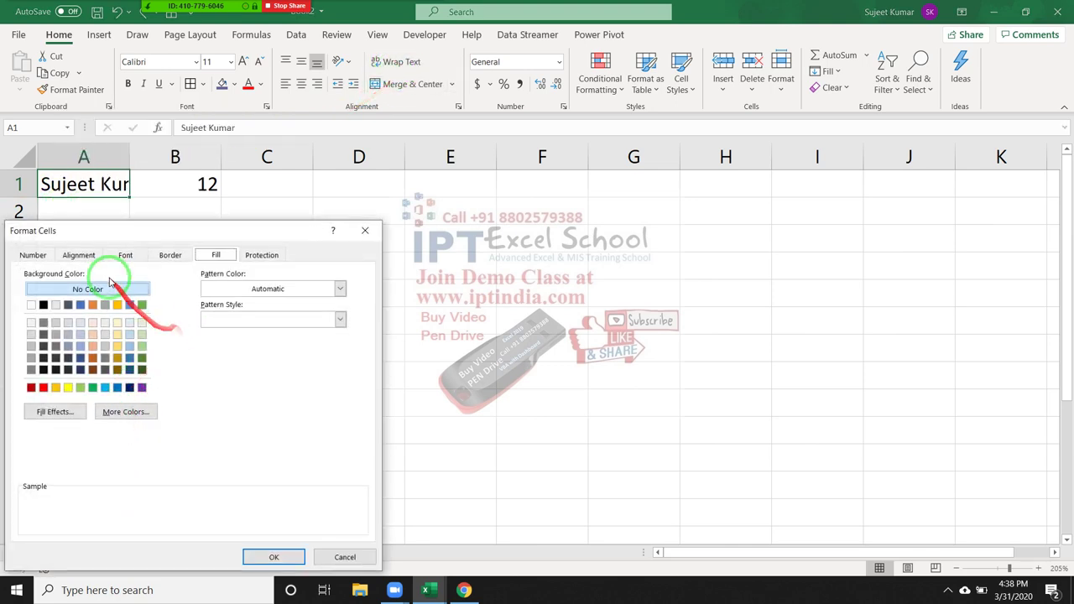
click(83, 257)
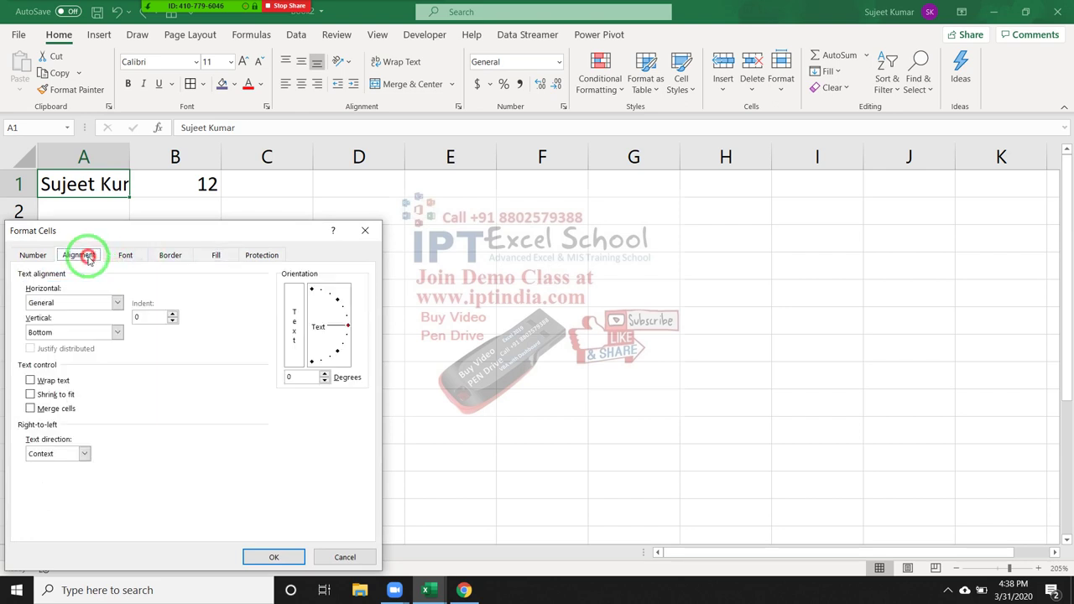
click(69, 398)
drag(252, 230, 448, 141)
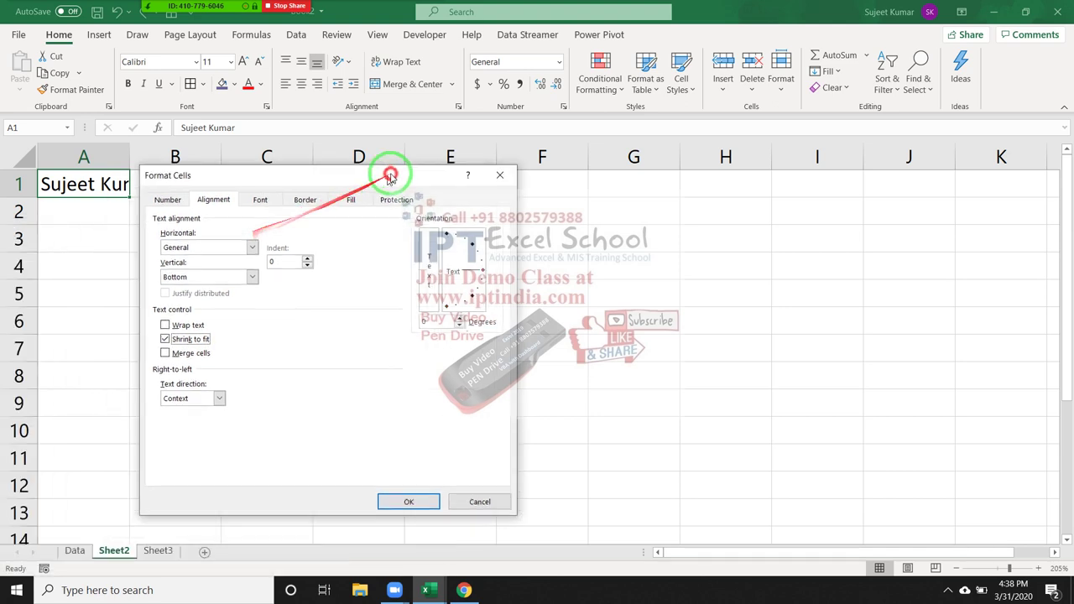
click(471, 468)
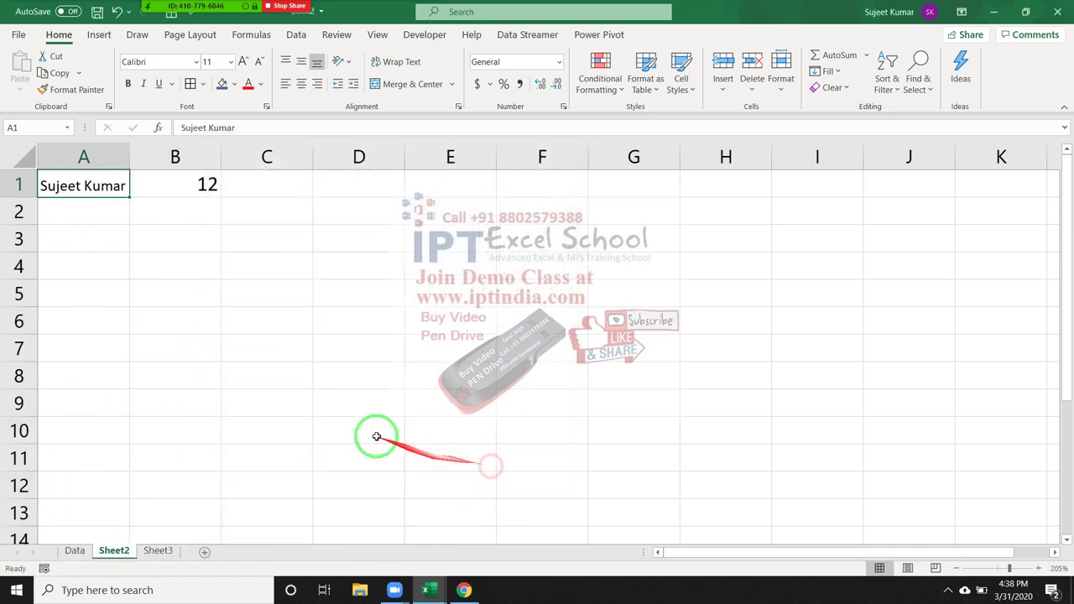
Clear the contents of columns A and B on Sheet2.
click(231, 351)
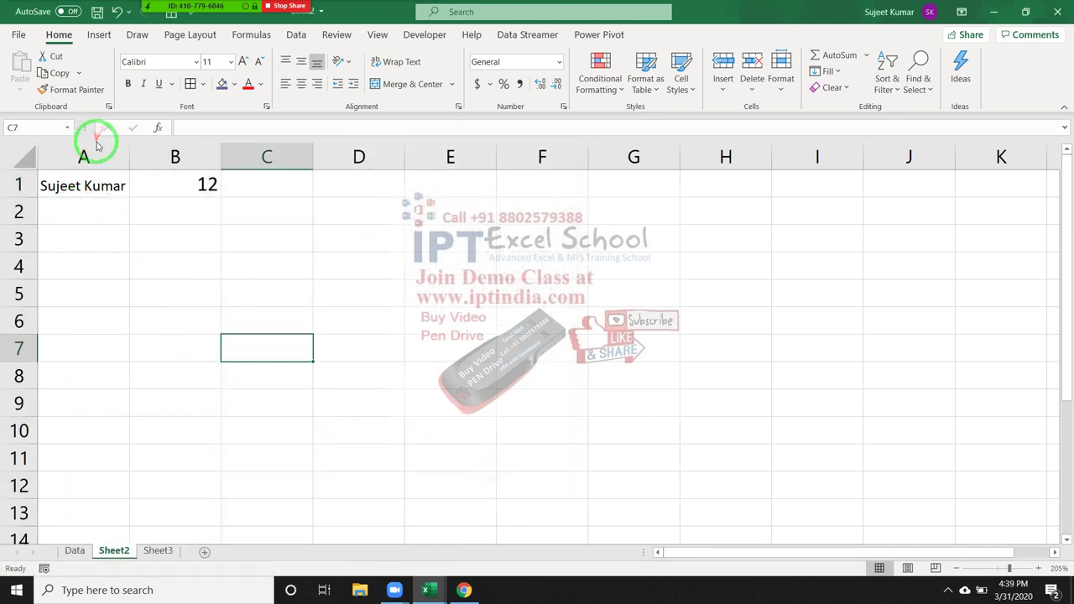
drag(105, 154, 196, 149)
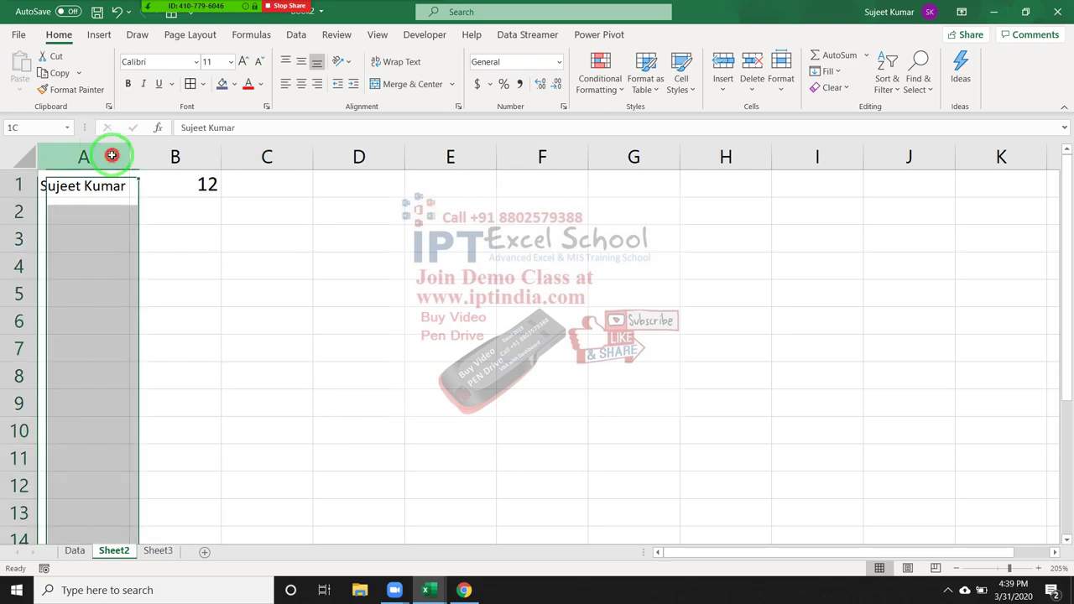
key(Delete)
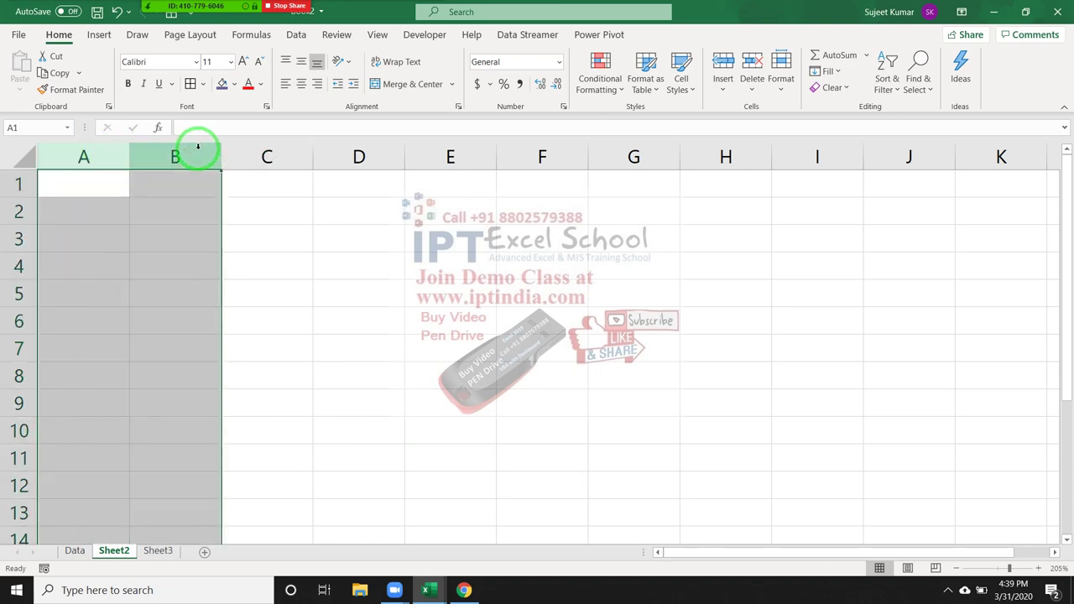
Copy the Daily Sales Data table A5:K25 on the Data sheet.
click(82, 551)
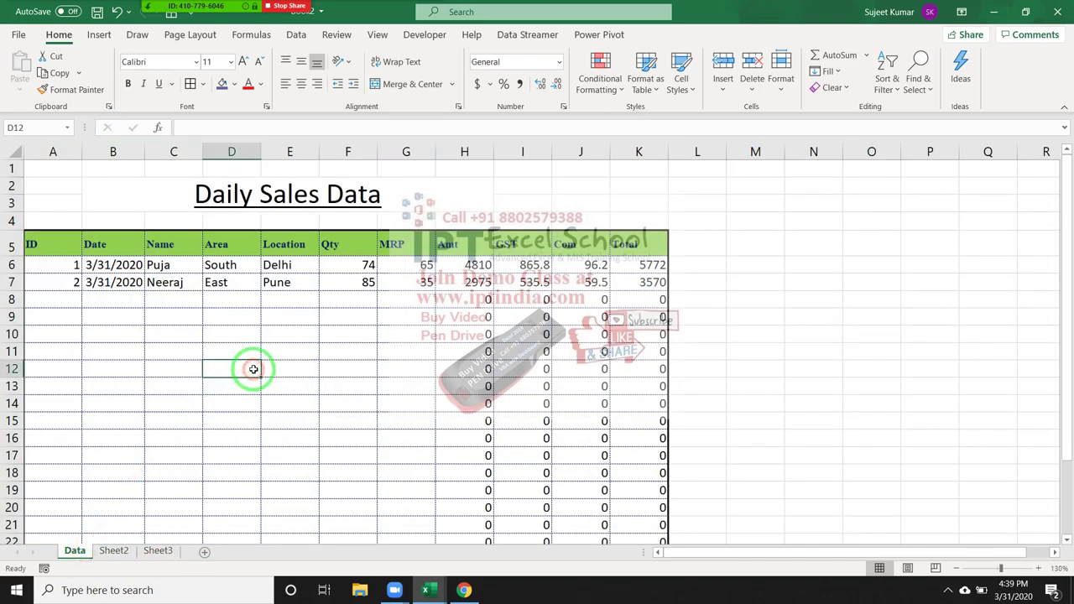
click(251, 371)
scroll(274, 340, down, 2)
scroll(274, 339, up, 3)
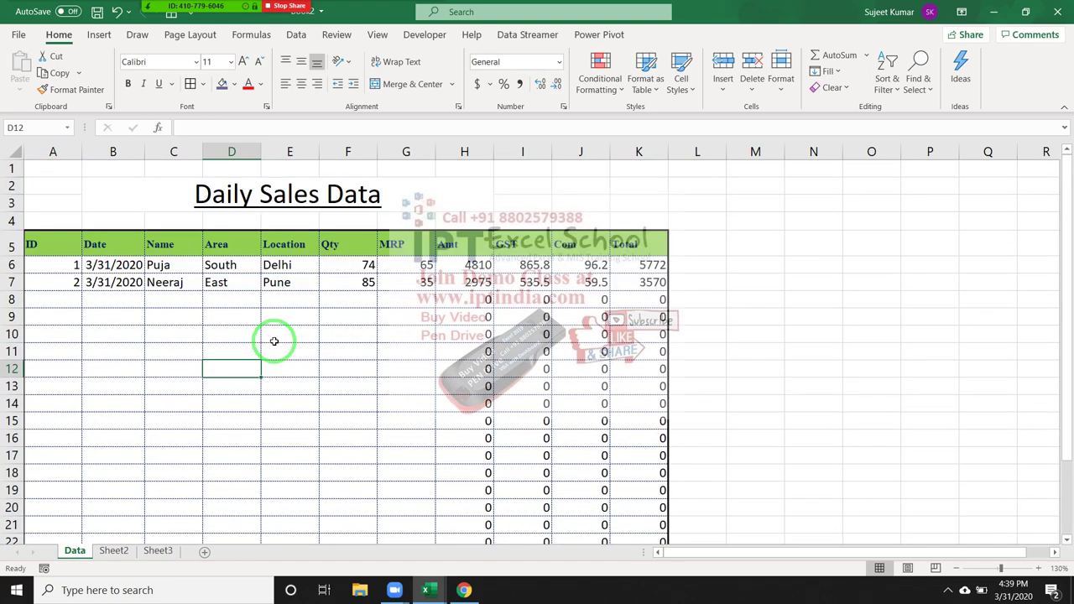
drag(273, 340, 72, 118)
click(58, 290)
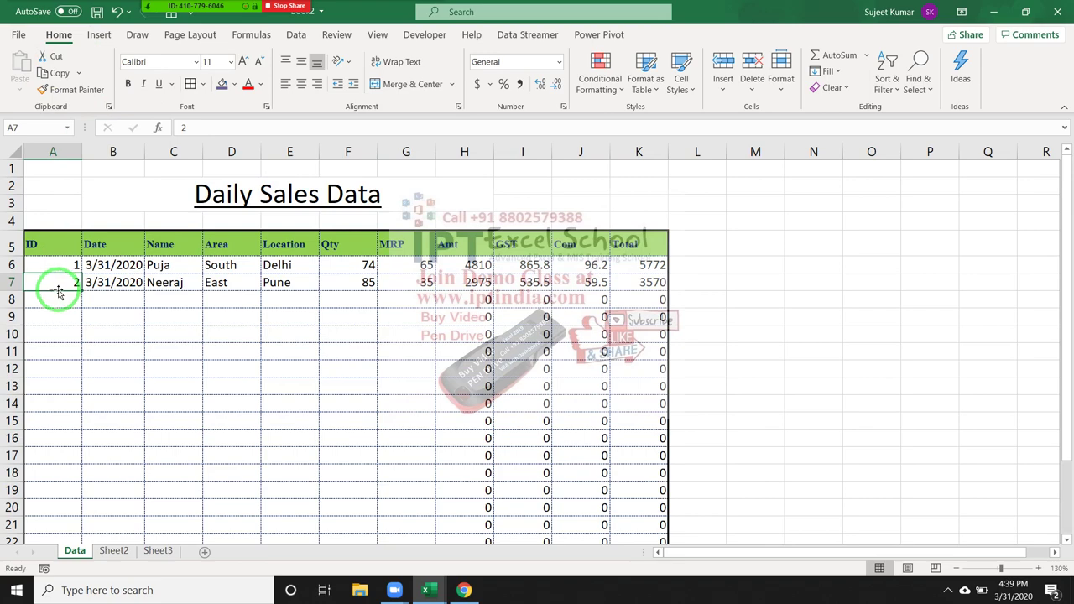
mouse_move(54, 246)
mouse_down()
mouse_move(656, 428)
mouse_move(57, 75)
mouse_move(33, 248)
mouse_up()
key(ctrl+c)
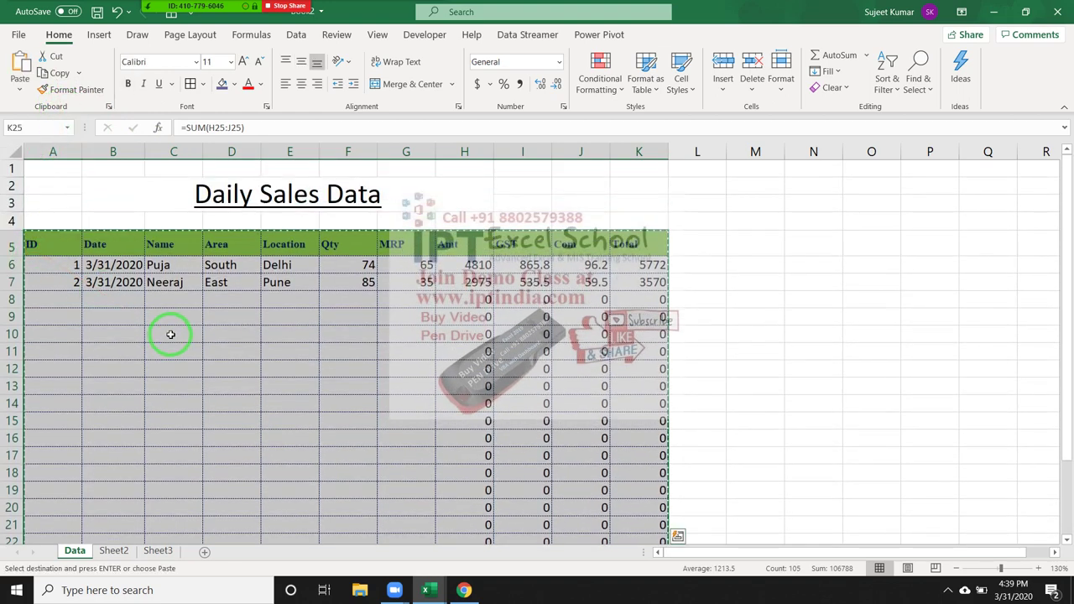
Paste the copied sales table into Sheet2 at A1.
click(115, 553)
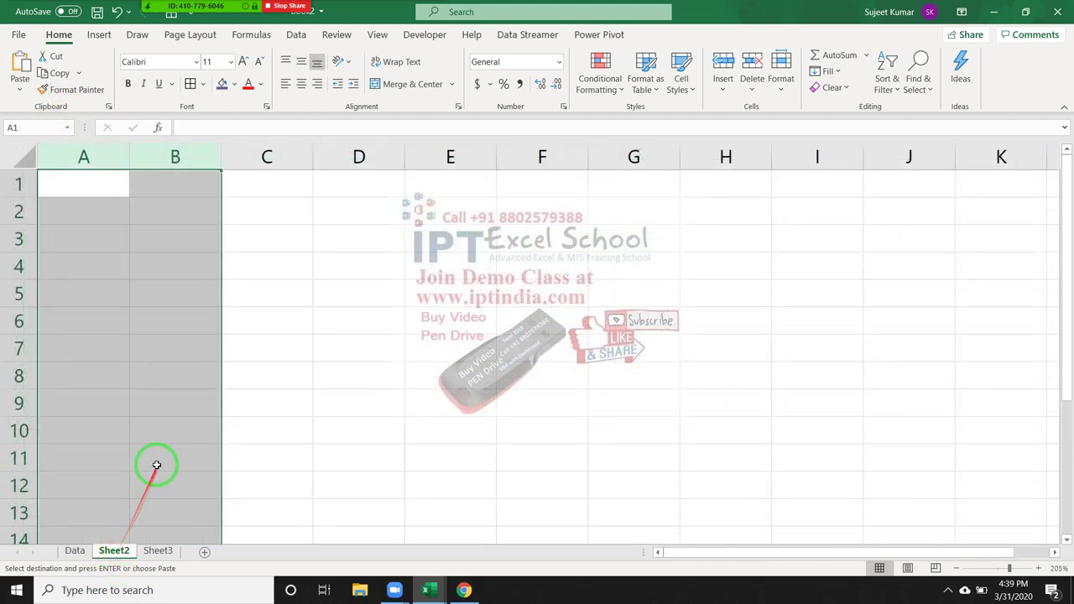
click(67, 183)
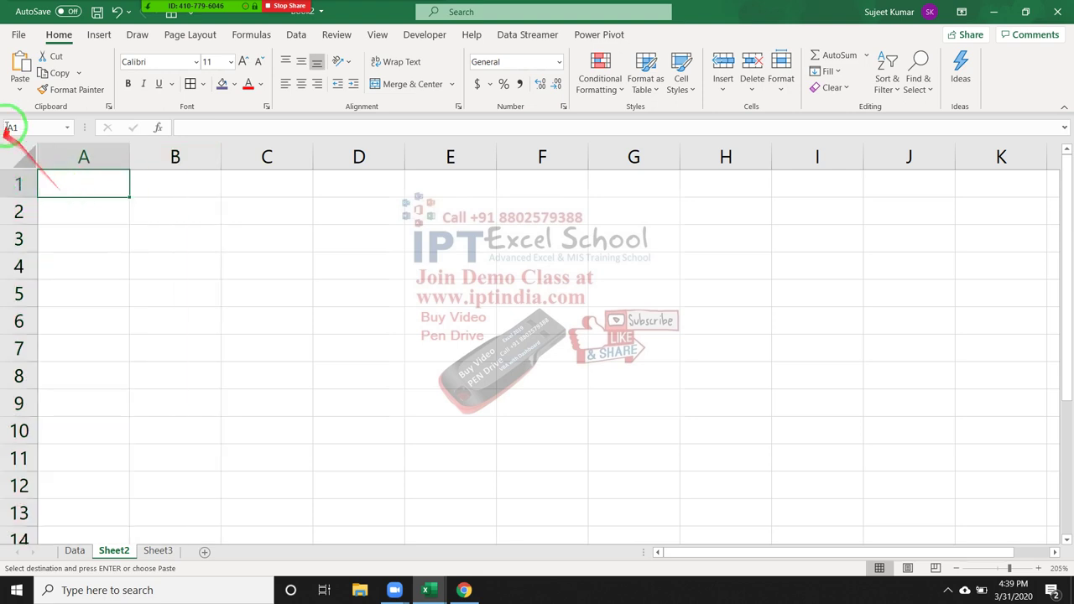
click(16, 159)
key(ctrl+v)
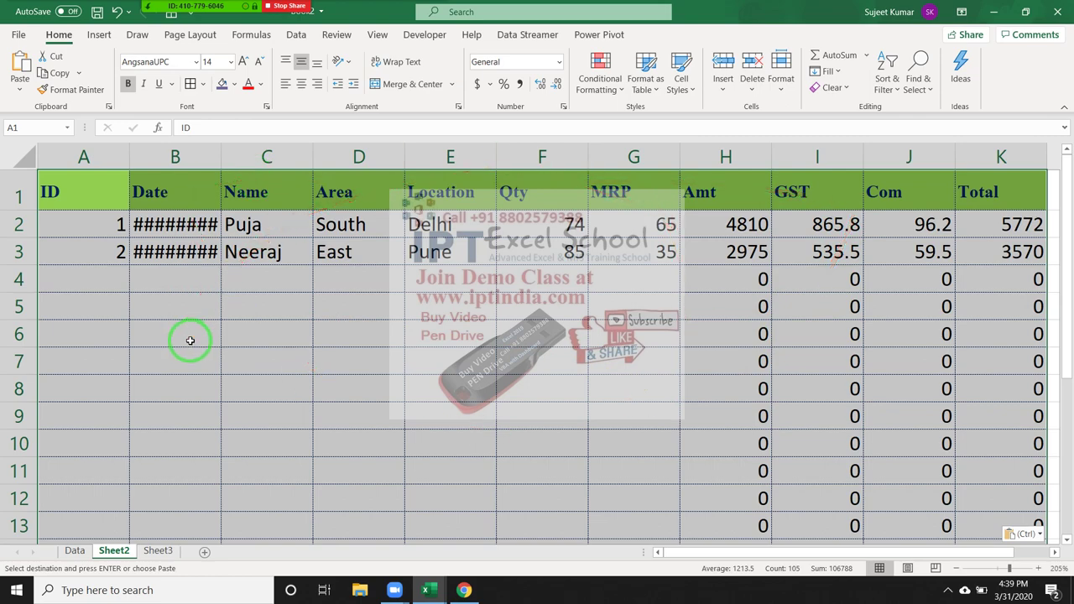
Look over the pasted table on Sheet2, then undo the paste.
ctrl+scroll(207, 376, down, 2)
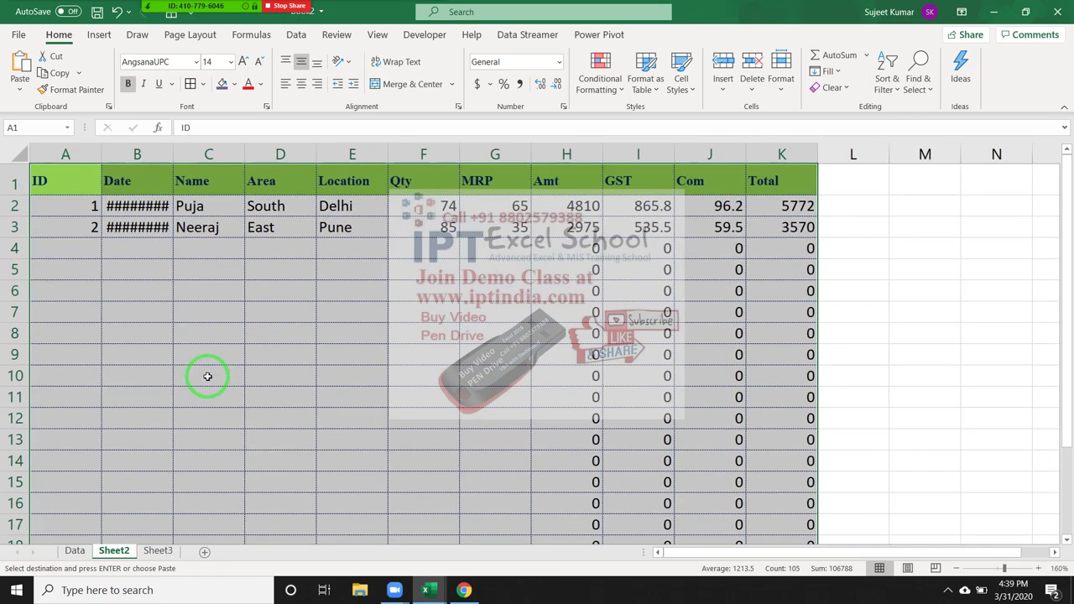
ctrl+scroll(208, 378, down, 2)
ctrl+scroll(208, 379, down, 2)
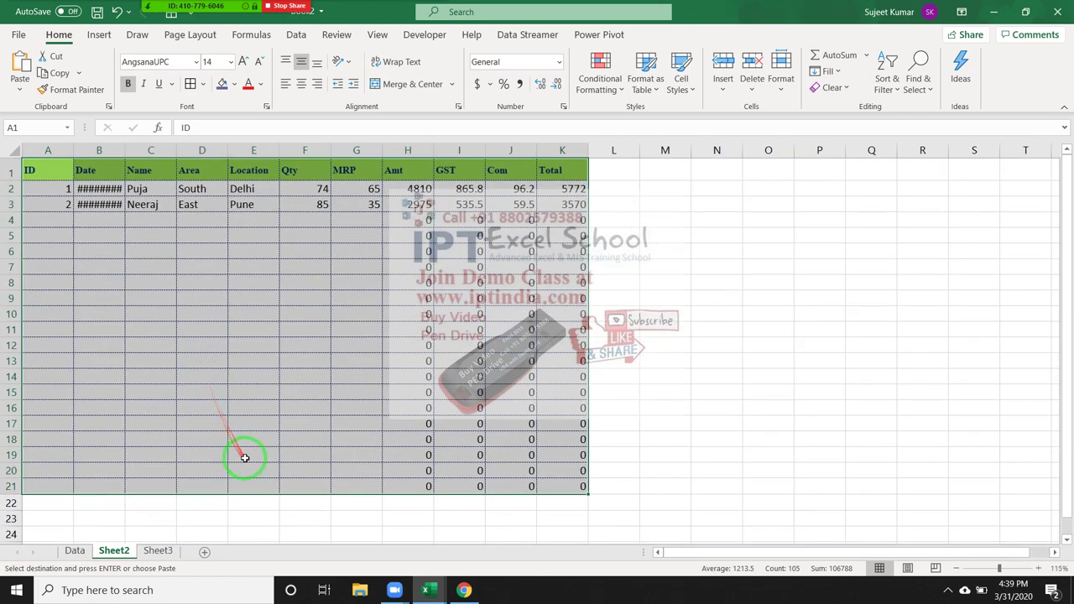
ctrl+scroll(243, 458, up, 1)
ctrl+scroll(244, 458, up, 1)
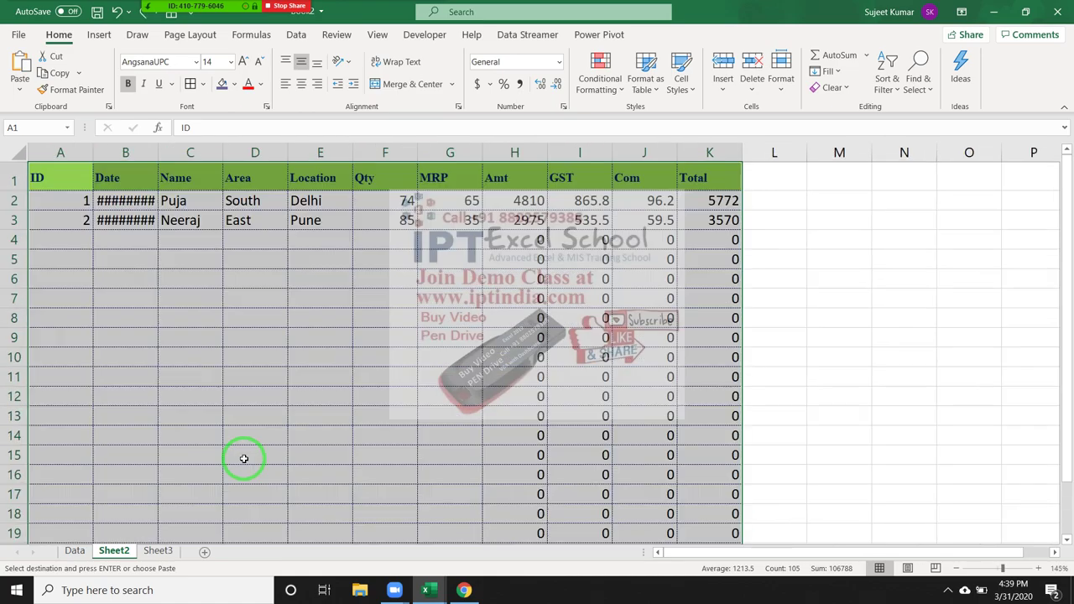
ctrl+scroll(243, 458, up, 1)
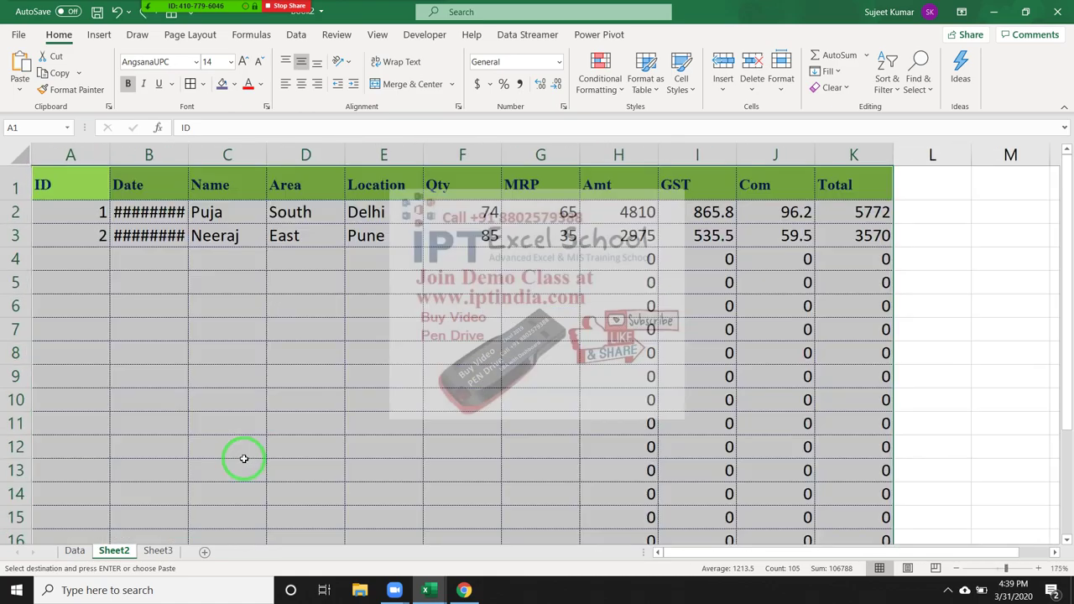
ctrl+scroll(243, 458, up, 1)
ctrl+scroll(243, 458, up, 2)
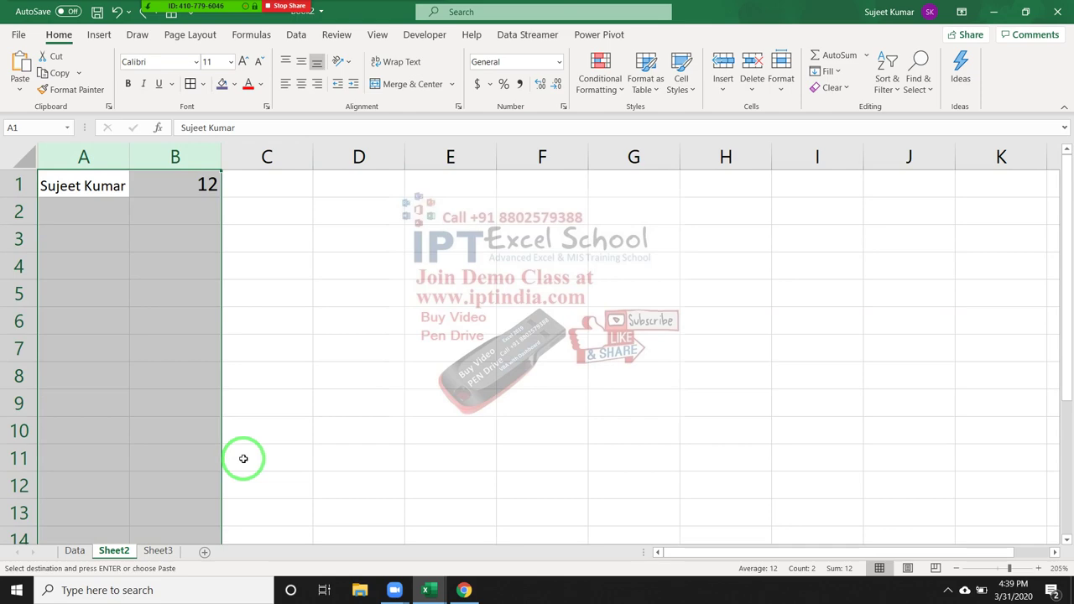
key(ctrl+z)
Re-copy the sales table on the Data sheet and select A1 on Sheet2.
click(74, 550)
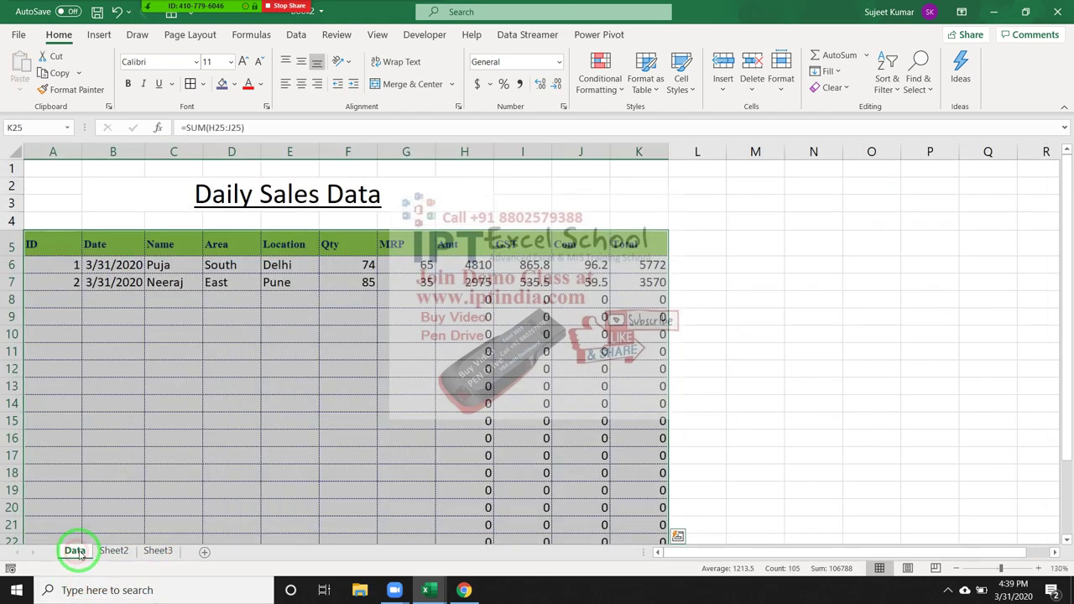
key(ctrl+c)
click(114, 550)
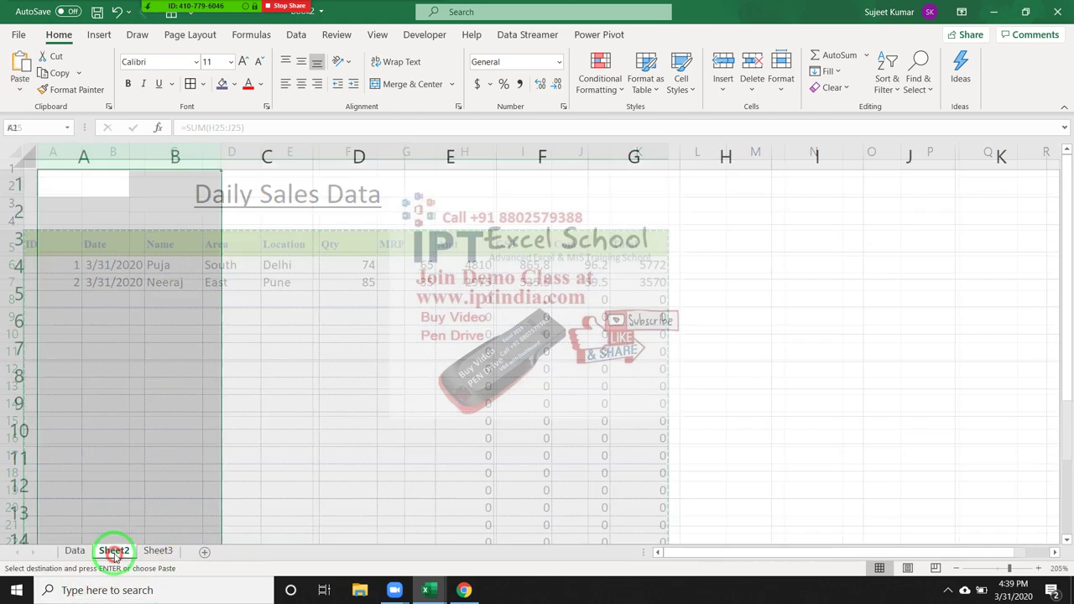
click(86, 185)
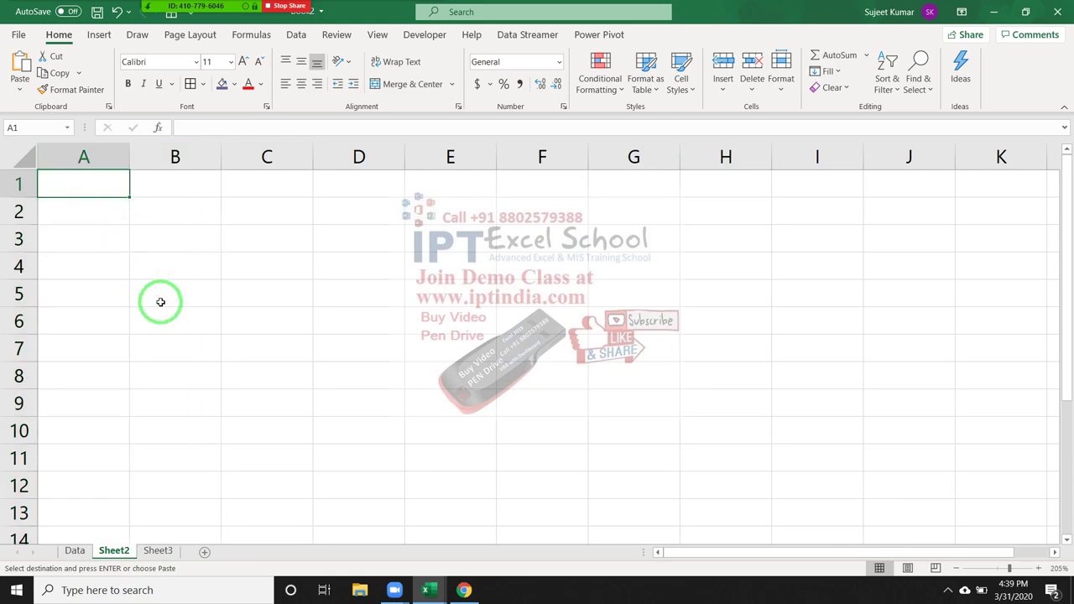
Bring up the Paste Special dialog from the Home Paste dropdown.
ctrl+scroll(162, 303, down, 5)
ctrl+scroll(162, 304, down, 1)
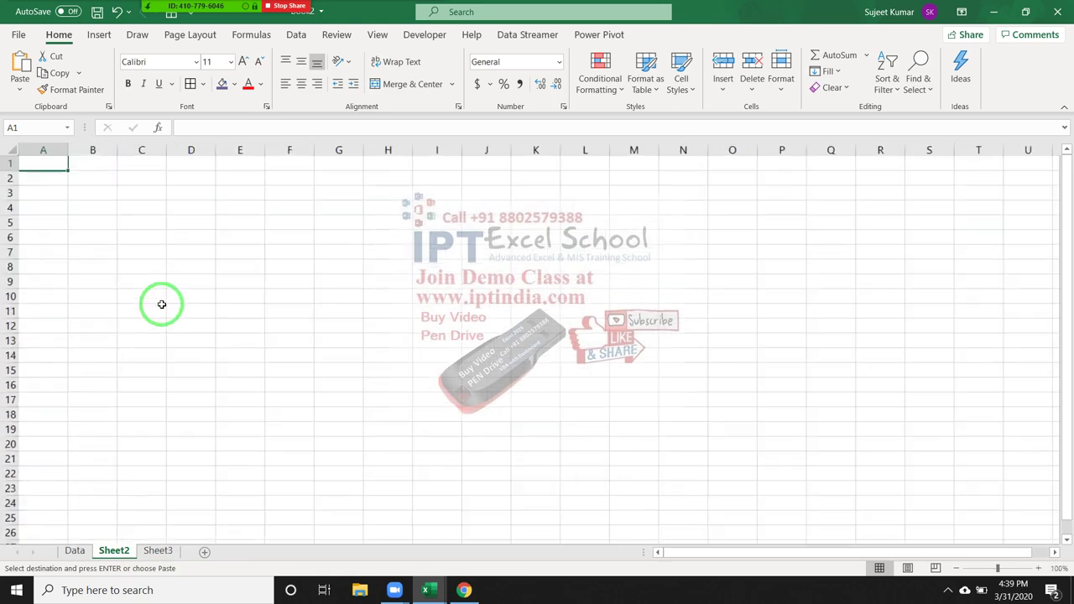
ctrl+scroll(164, 304, down, 1)
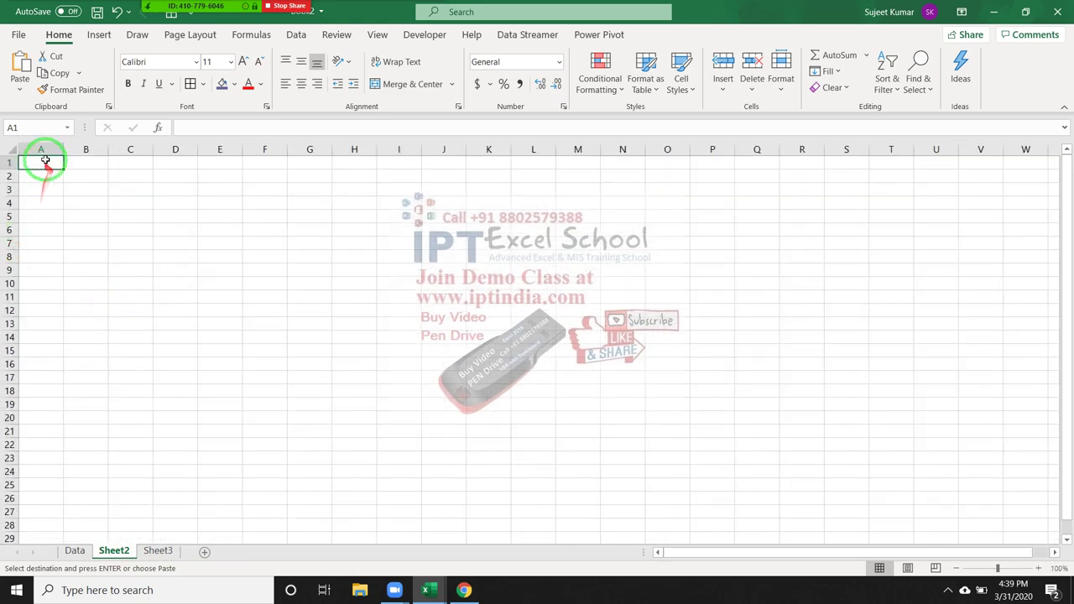
click(20, 93)
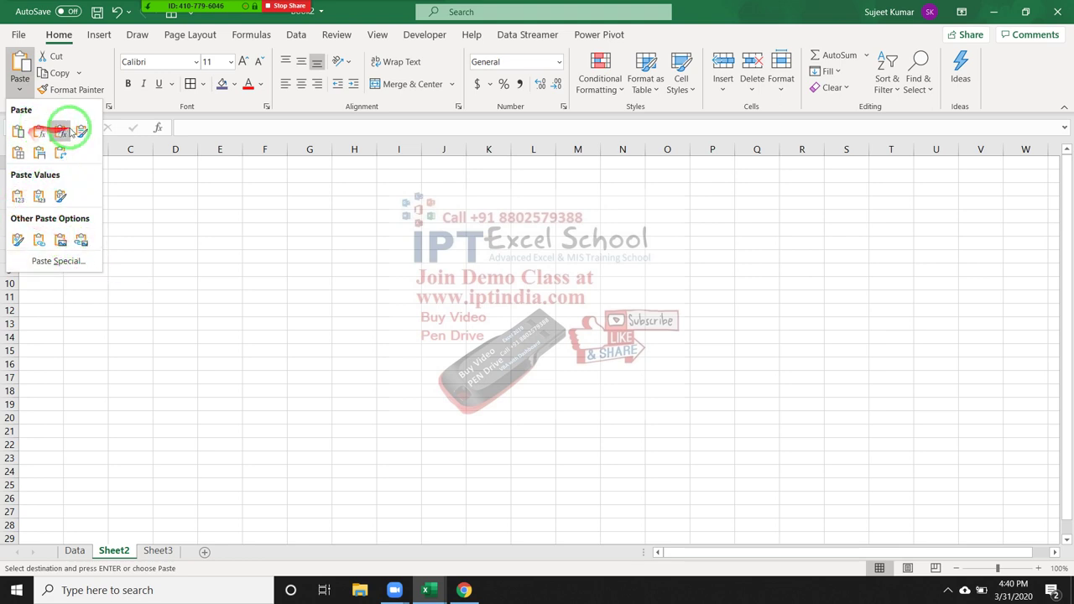
click(66, 261)
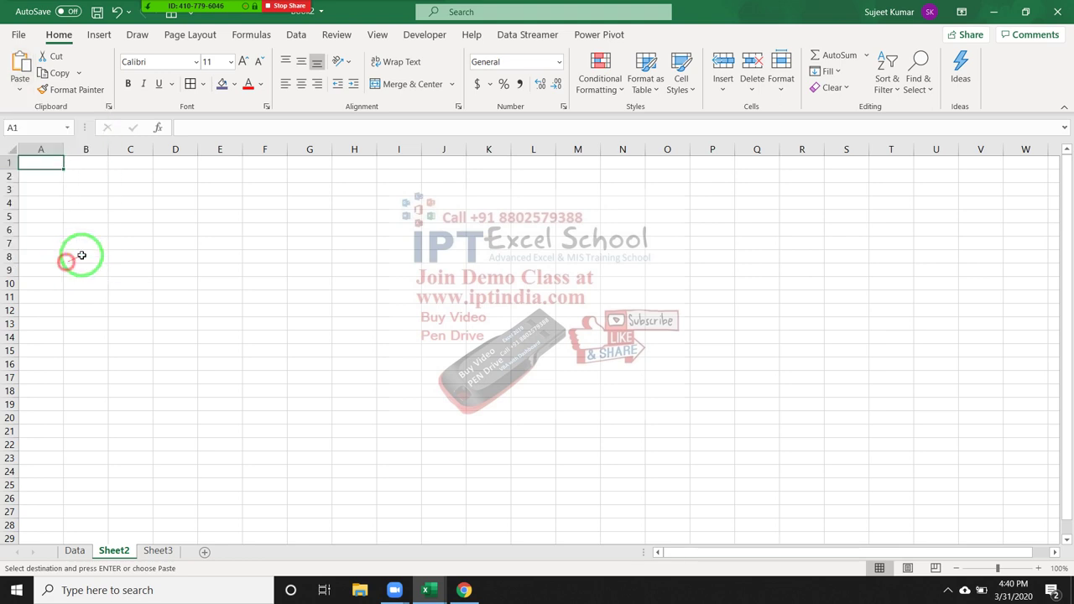
drag(537, 173, 470, 160)
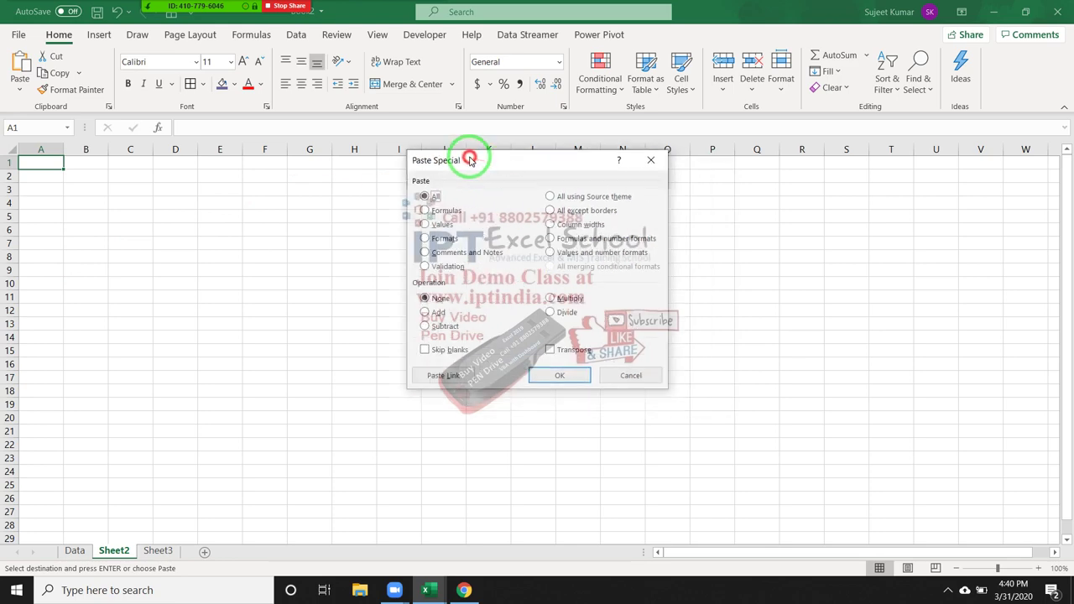
Paste only the formulas of the sales table at A1 on Sheet2.
key(Escape)
right_click(46, 163)
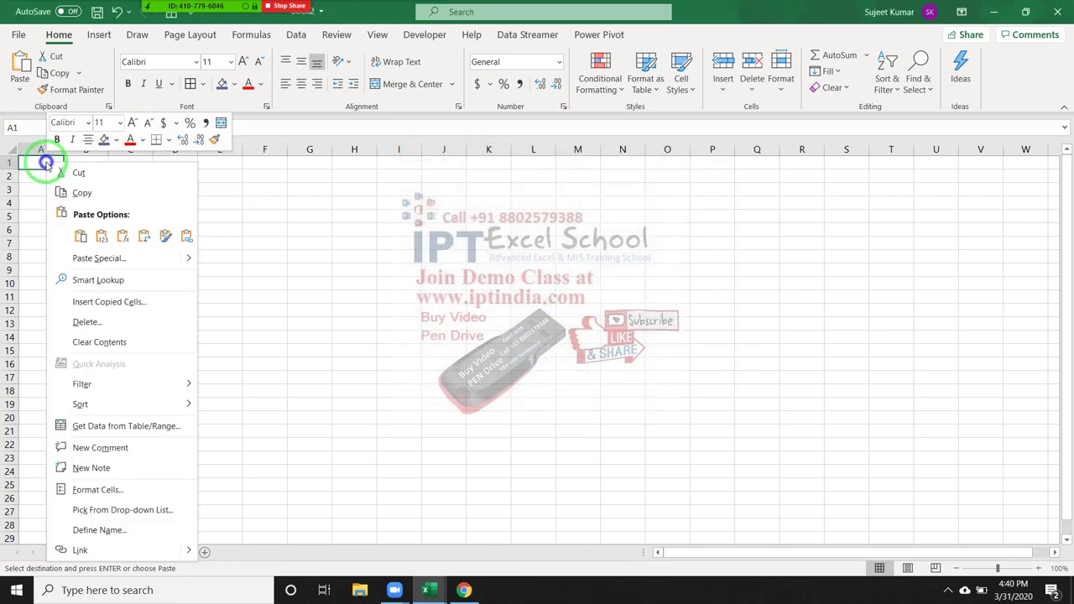
click(83, 258)
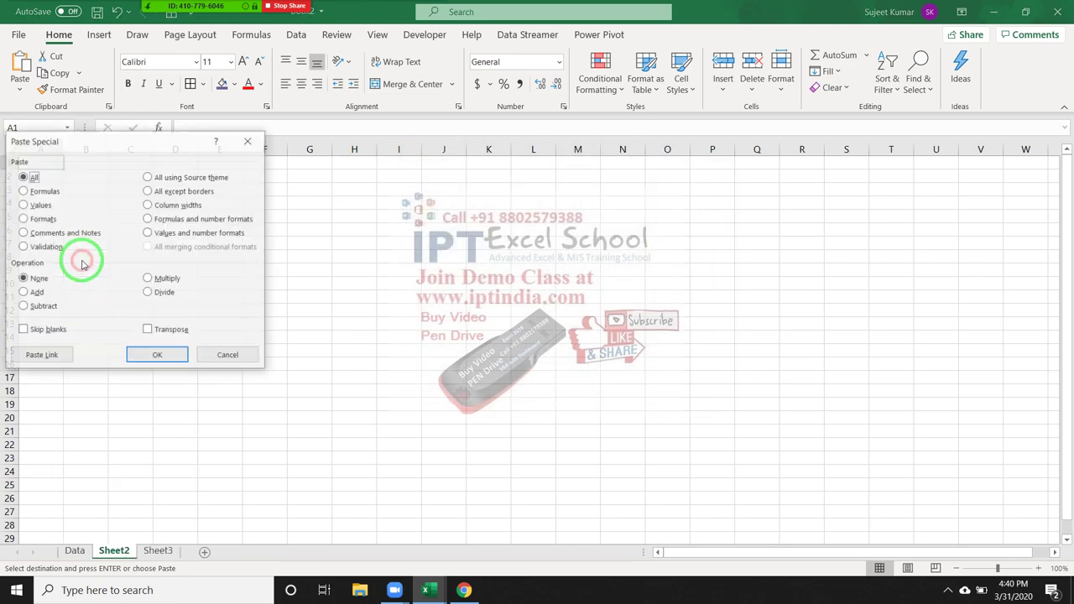
drag(160, 147, 280, 134)
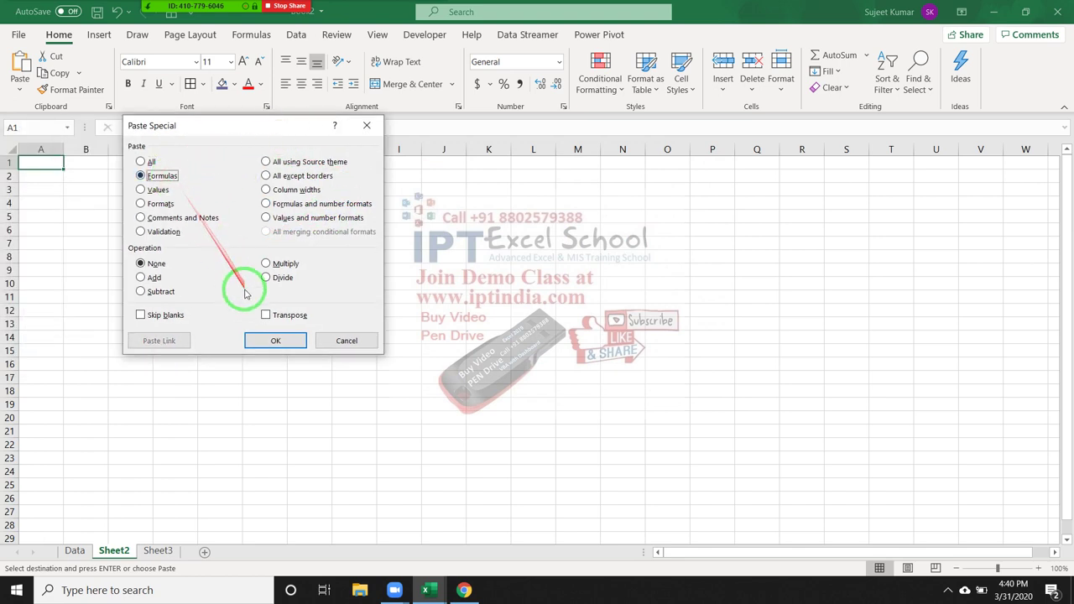
click(275, 340)
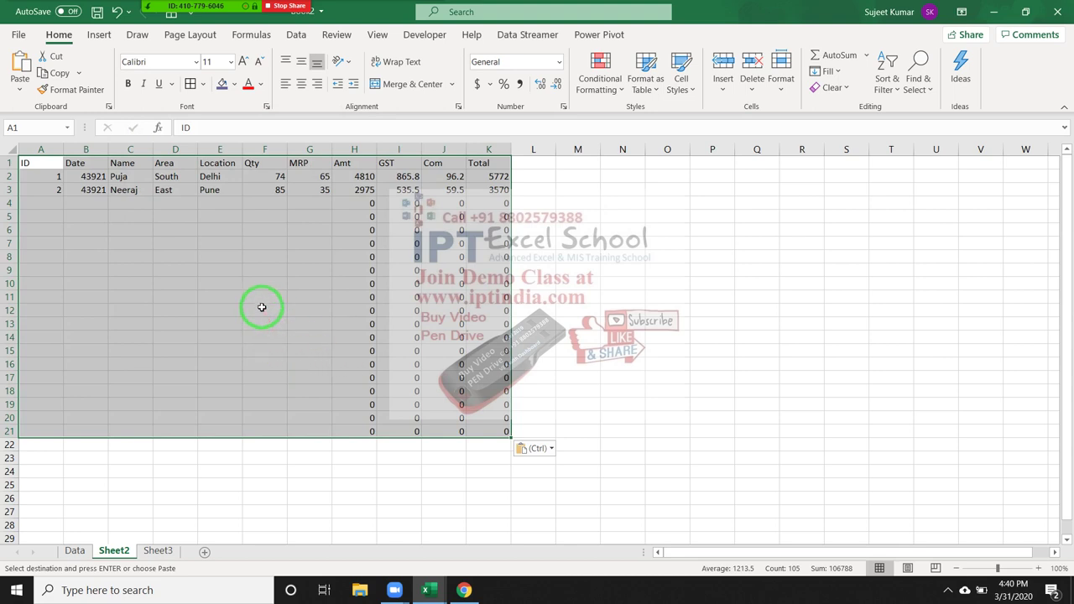
Inspect the pasted formulas in H5, J4 and K4 without changing them.
click(261, 307)
click(361, 205)
key(ctrl+Up)
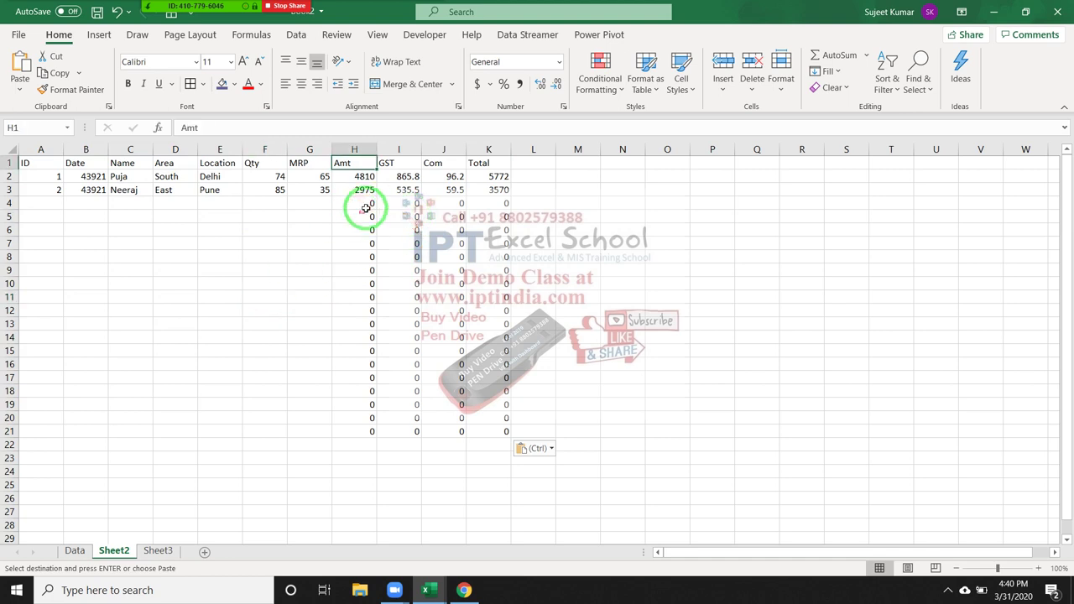
double_click(362, 217)
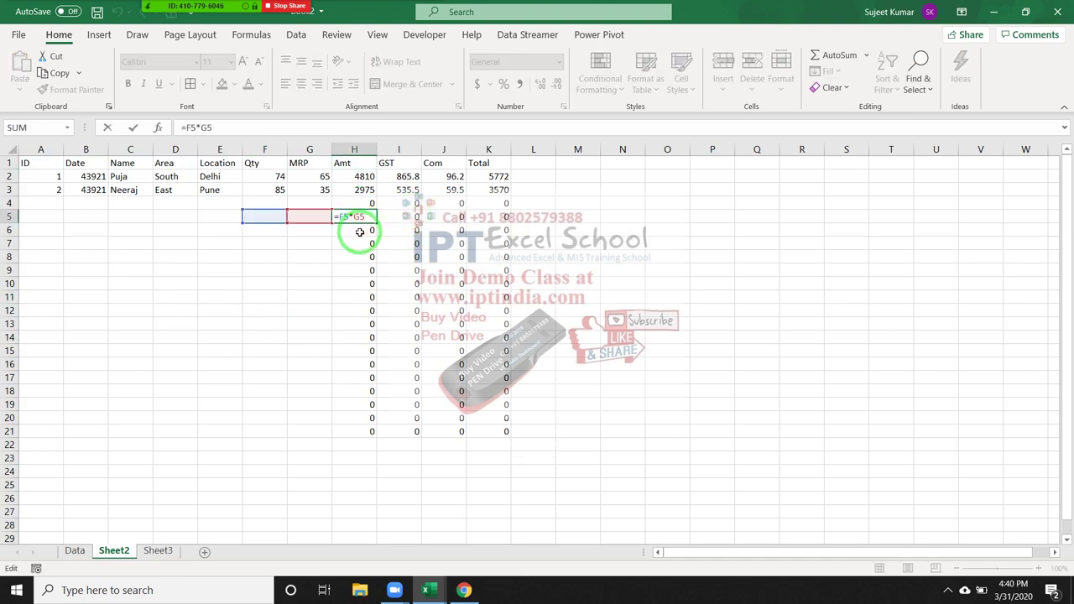
key(Escape)
click(431, 203)
double_click(429, 202)
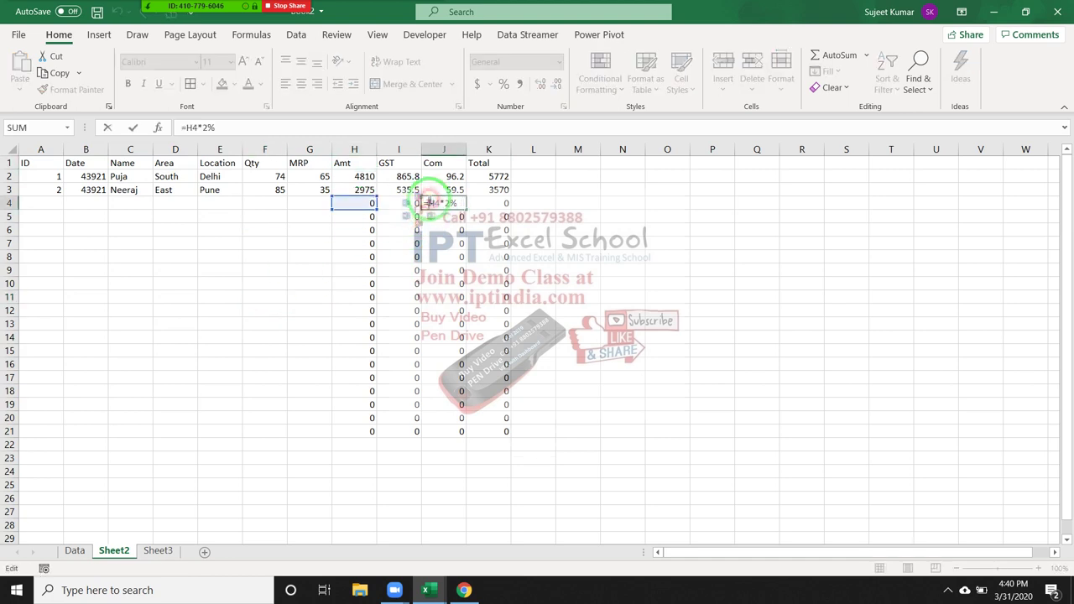
key(Escape)
double_click(480, 206)
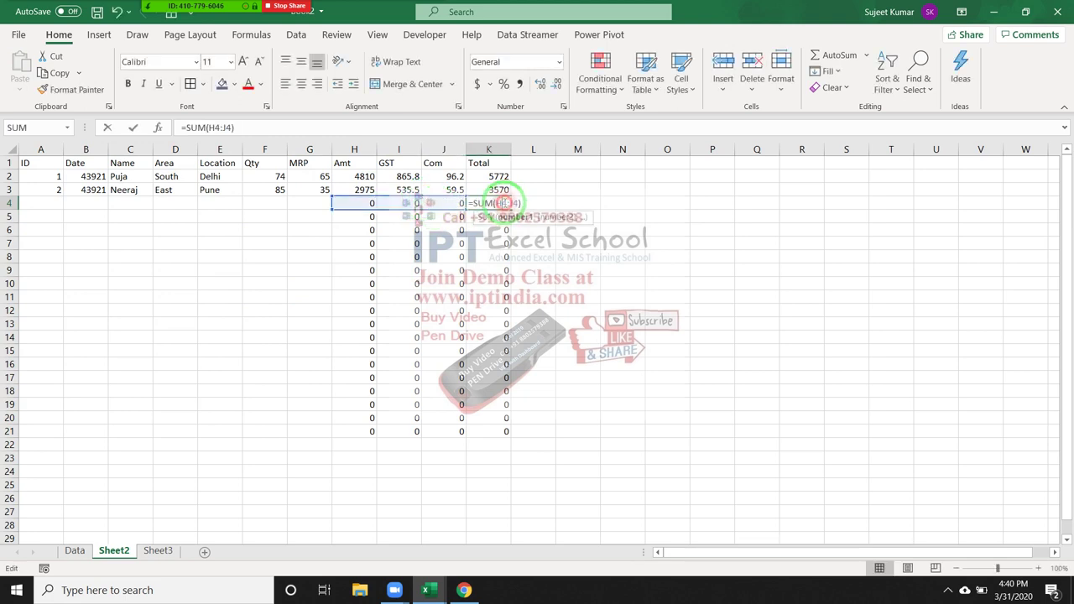
key(Escape)
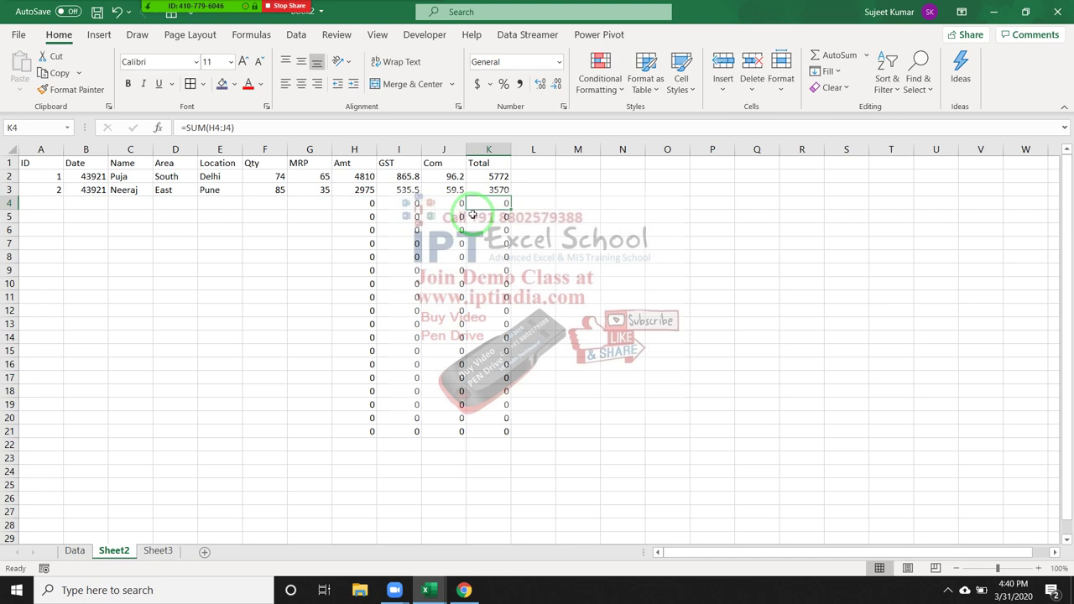
Change the MRP in G3 to 45 and check the recalculated Amt, GST and Com cells.
click(309, 195)
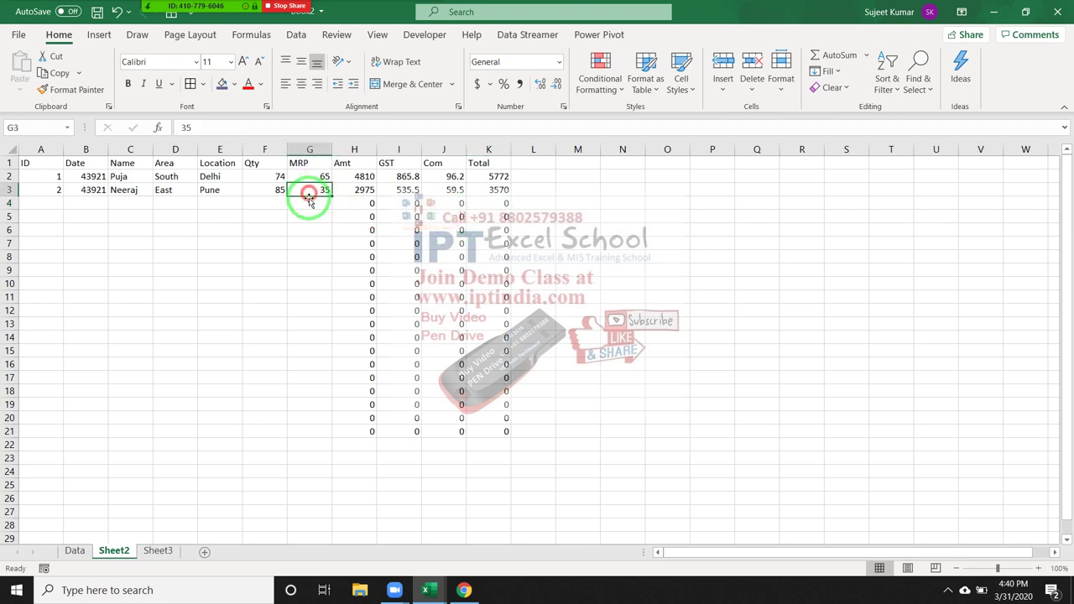
text(45)
key(Return)
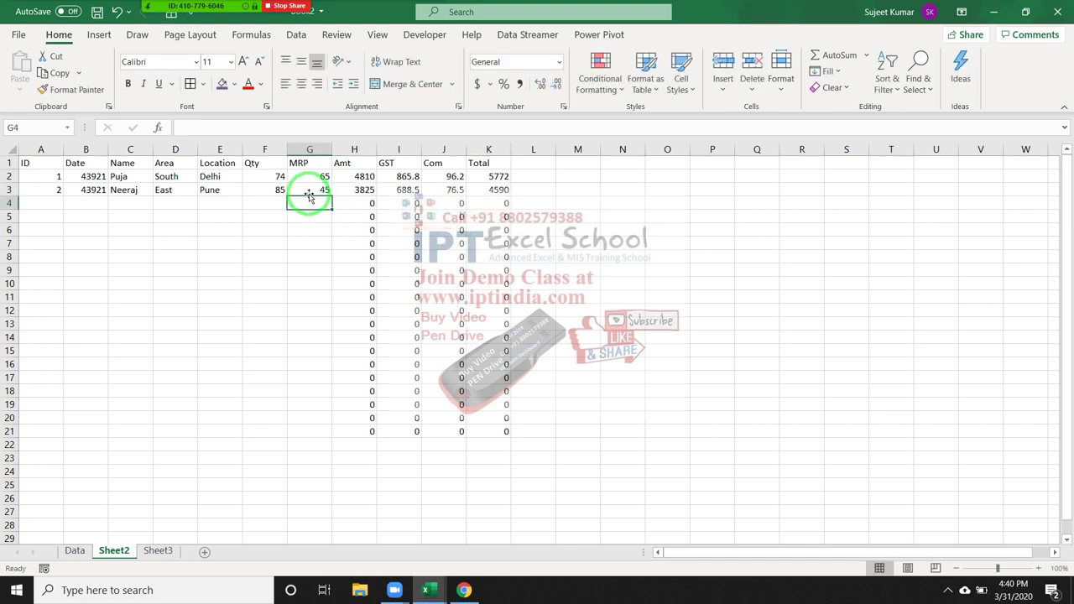
drag(344, 191, 444, 193)
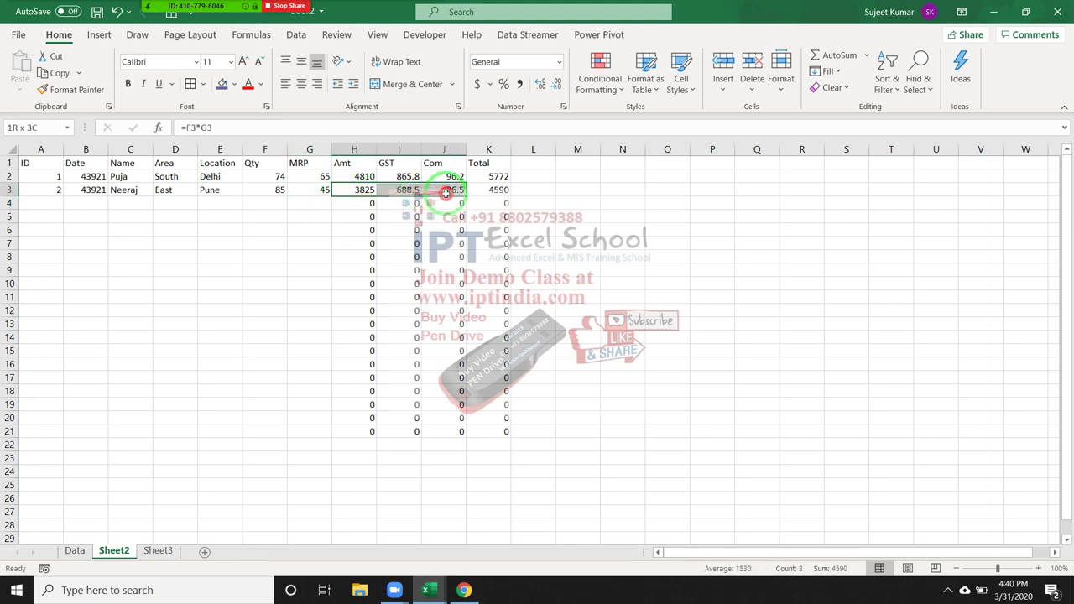
Undo the earlier changes and paste the sales table at Sheet2 A1 as values only.
key(ctrl+a)
key(ctrl+c)
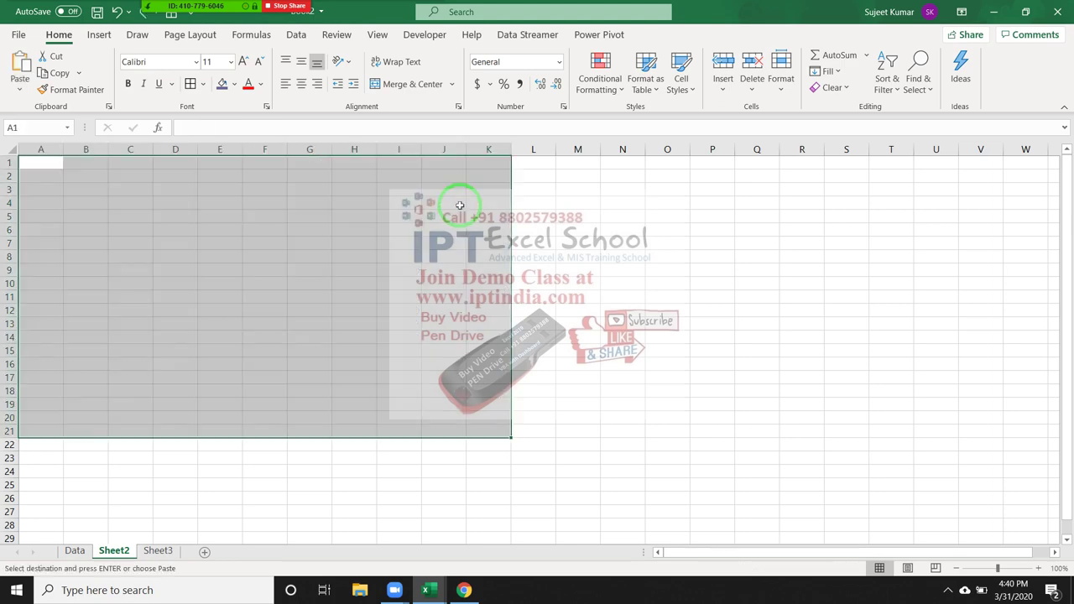
click(73, 551)
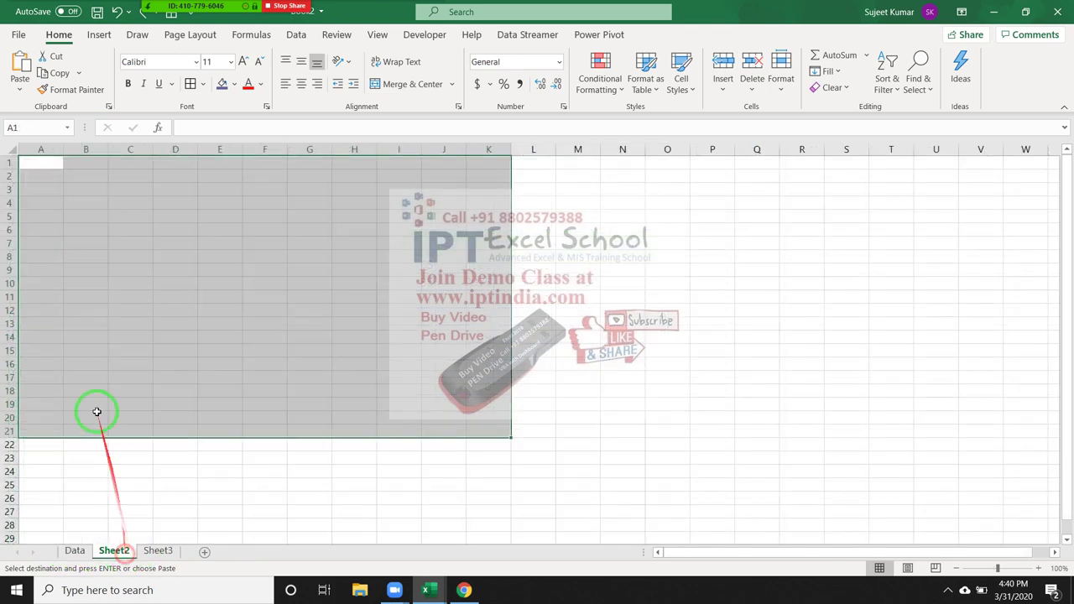
click(124, 551)
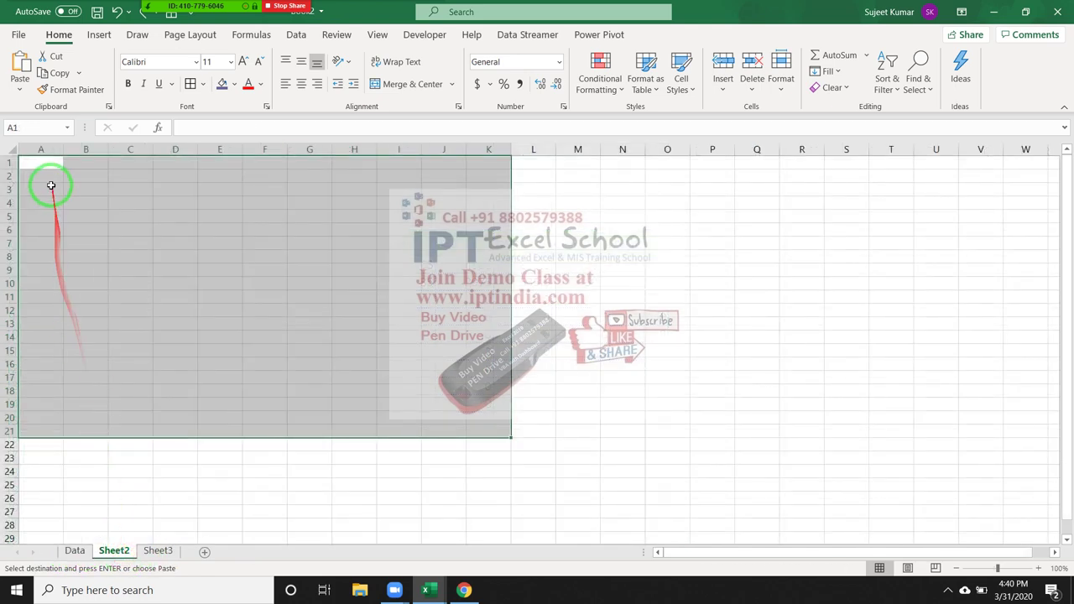
right_click(46, 167)
click(92, 264)
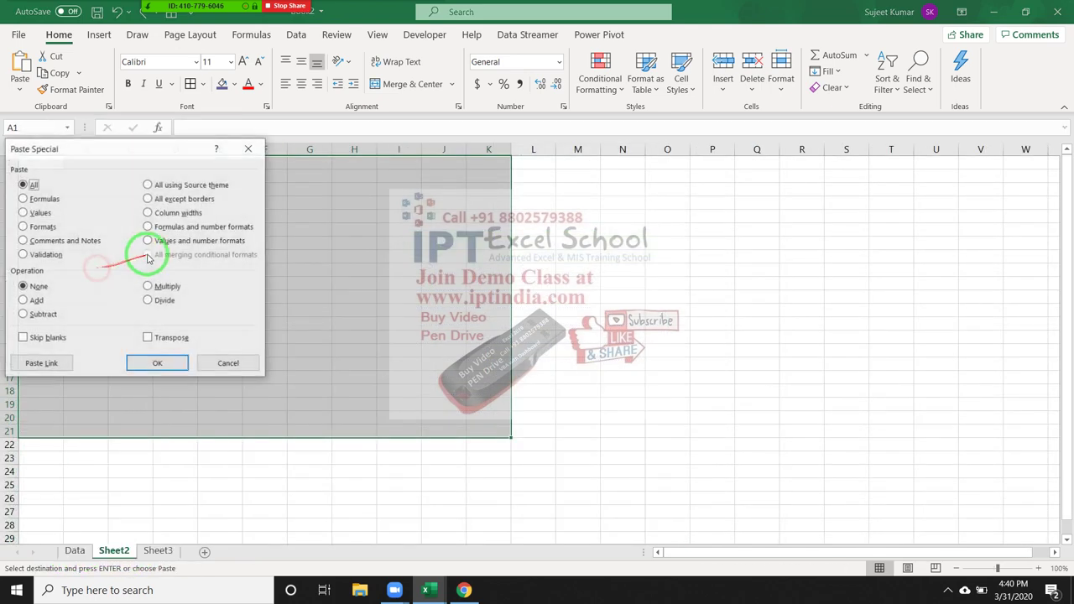
click(47, 215)
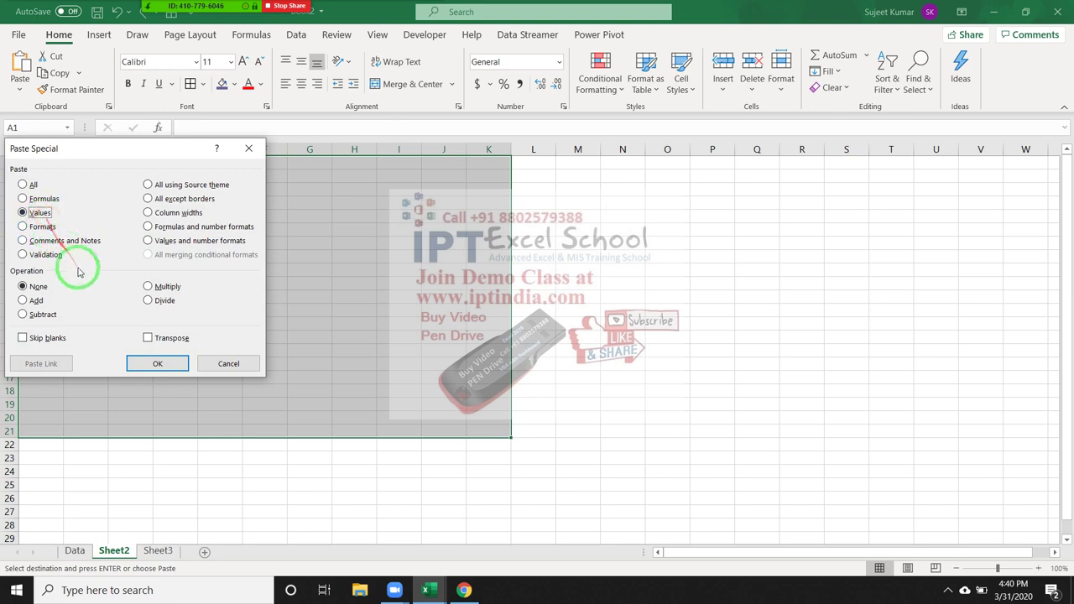
click(160, 365)
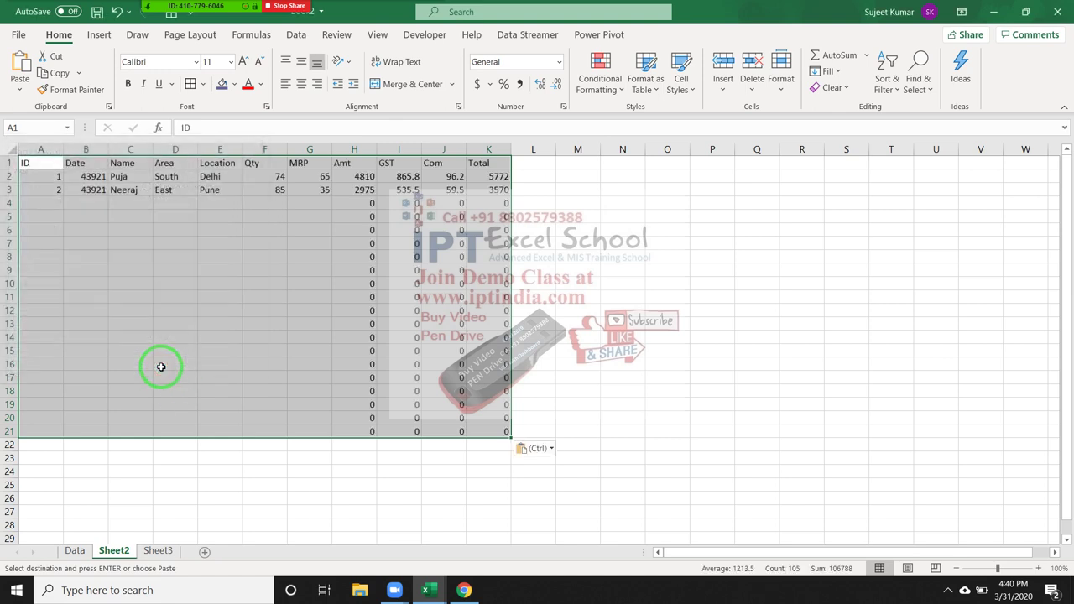
Confirm I3 holds a plain number, not a formula, then return to the Data sheet.
click(174, 243)
click(413, 338)
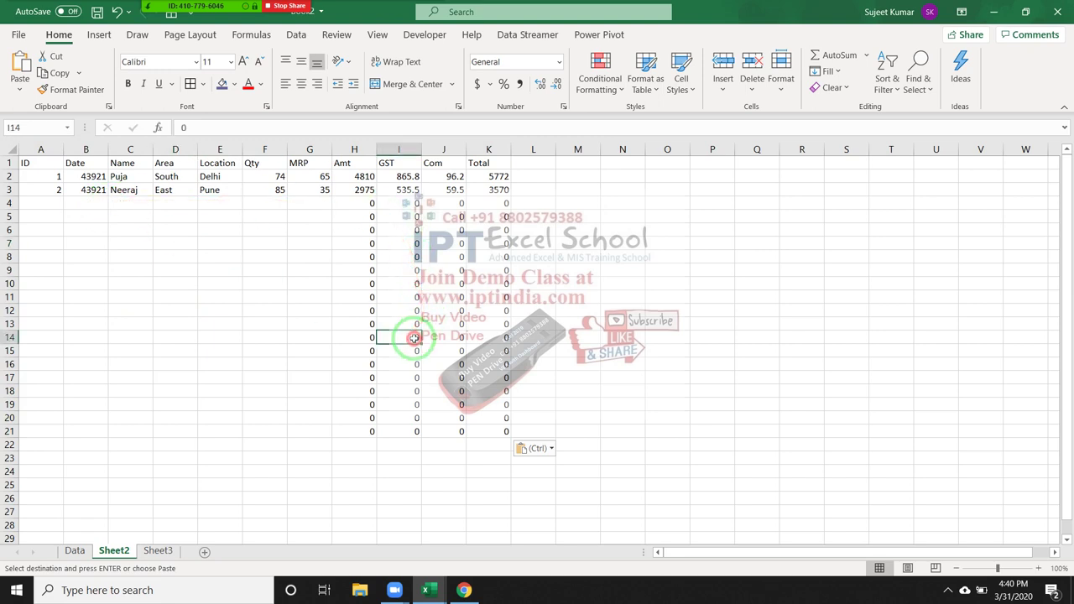
click(398, 202)
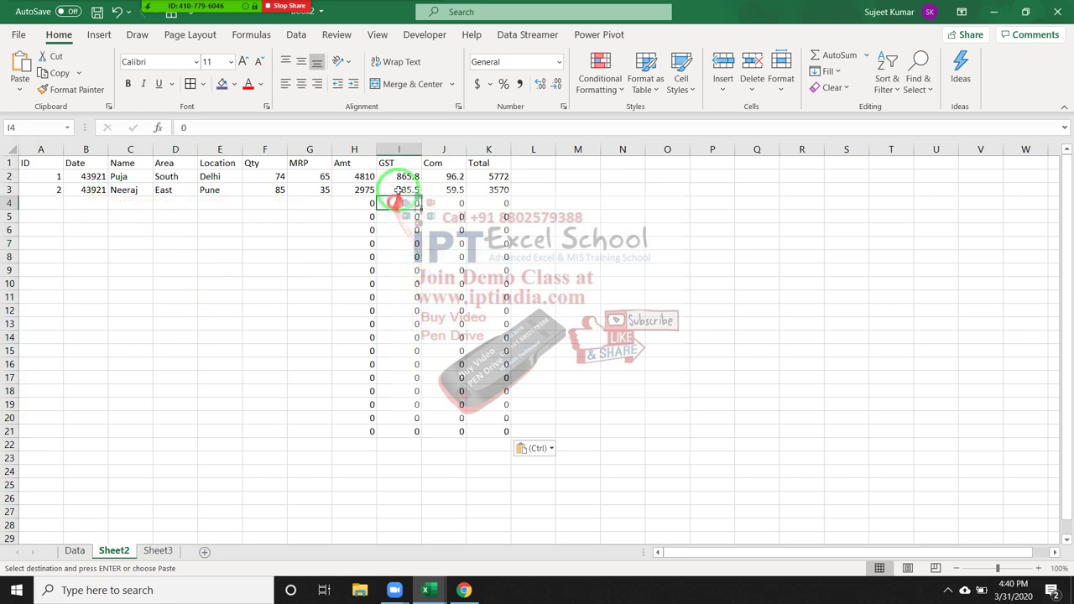
double_click(400, 186)
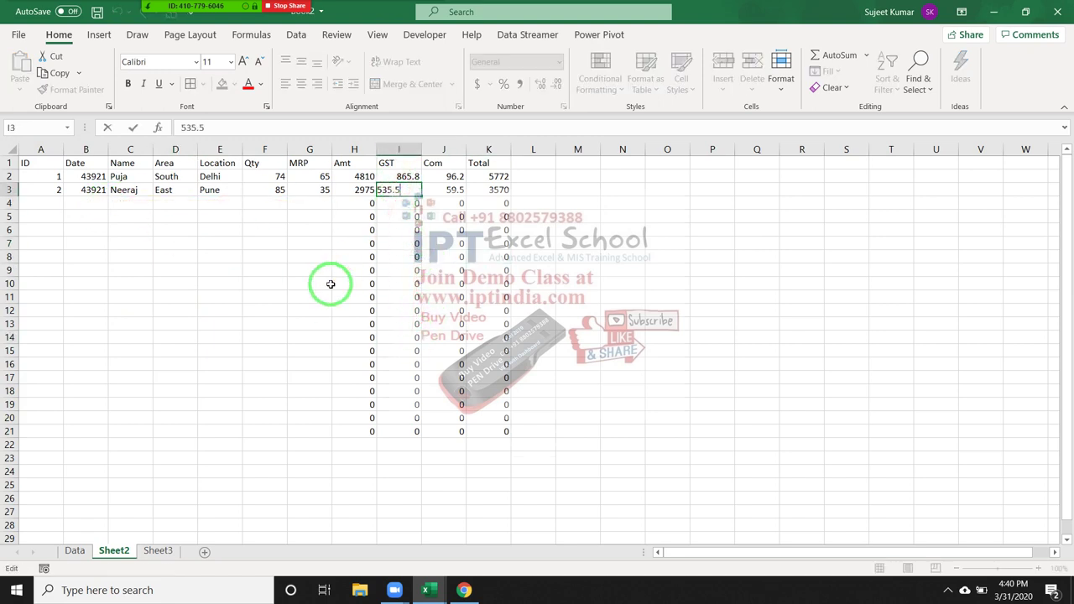
click(359, 188)
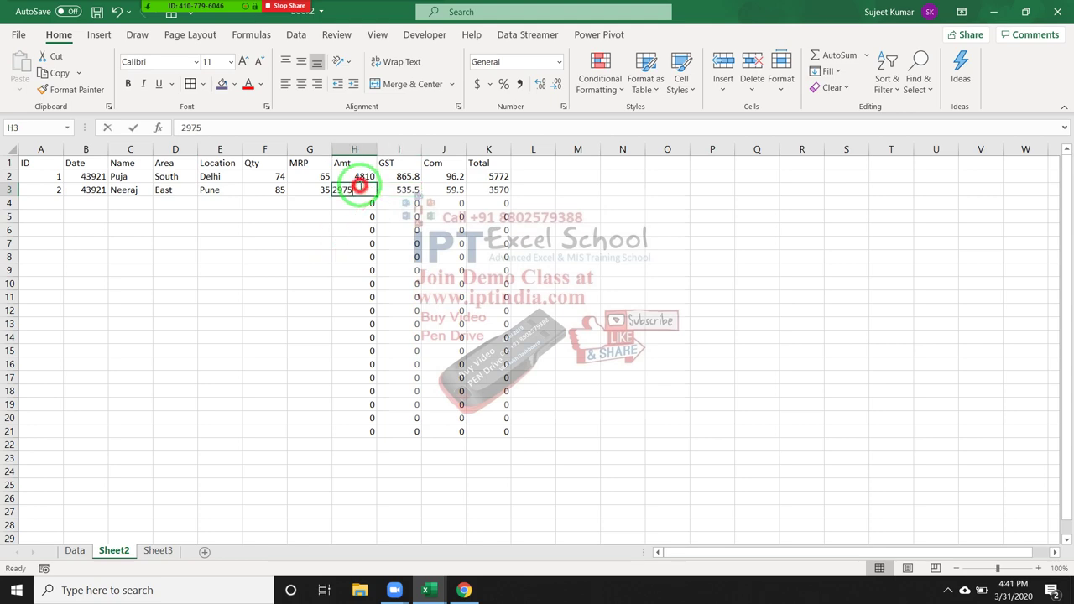
click(83, 541)
click(448, 332)
key(ctrl+Down)
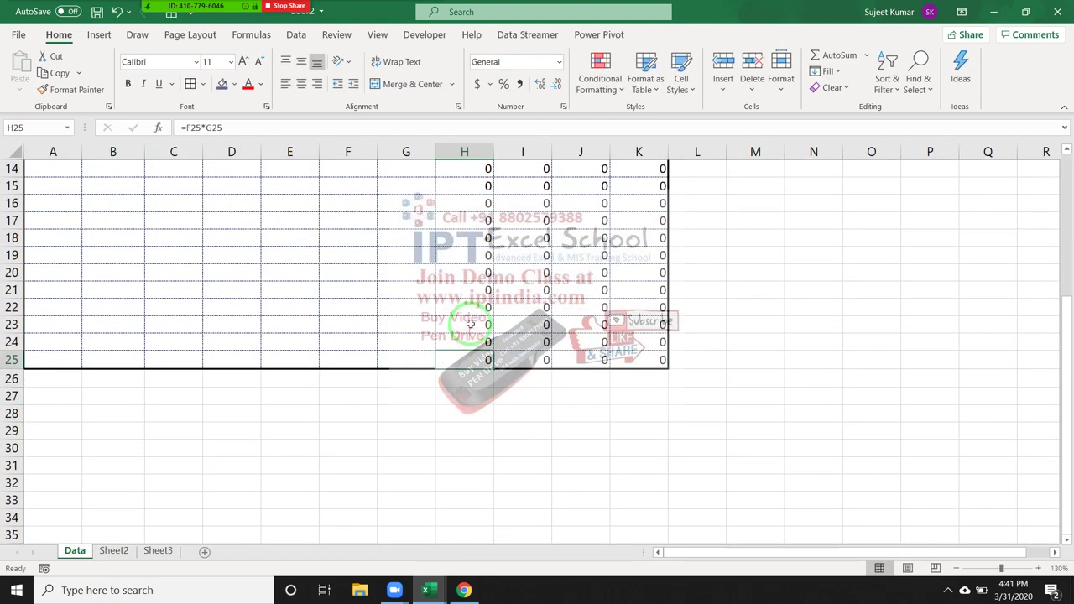
click(476, 310)
double_click(476, 307)
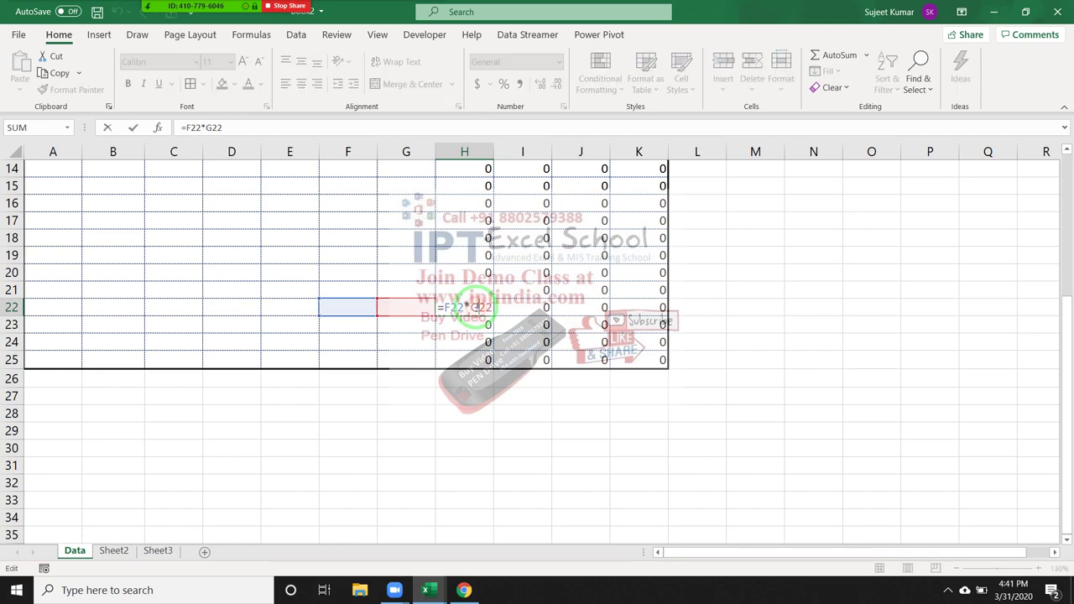
key(Escape)
click(113, 550)
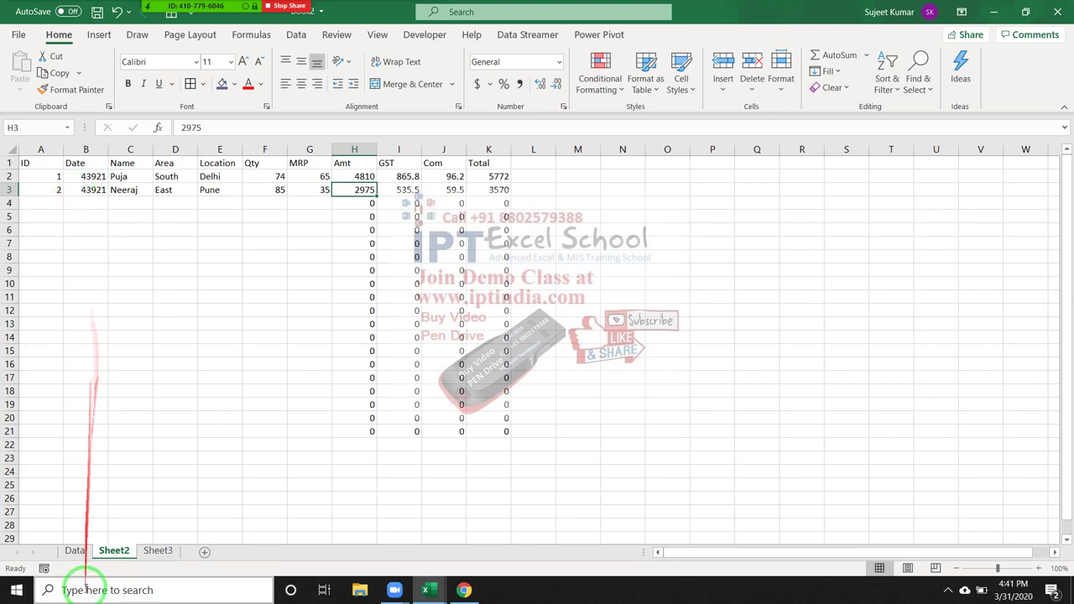
click(76, 551)
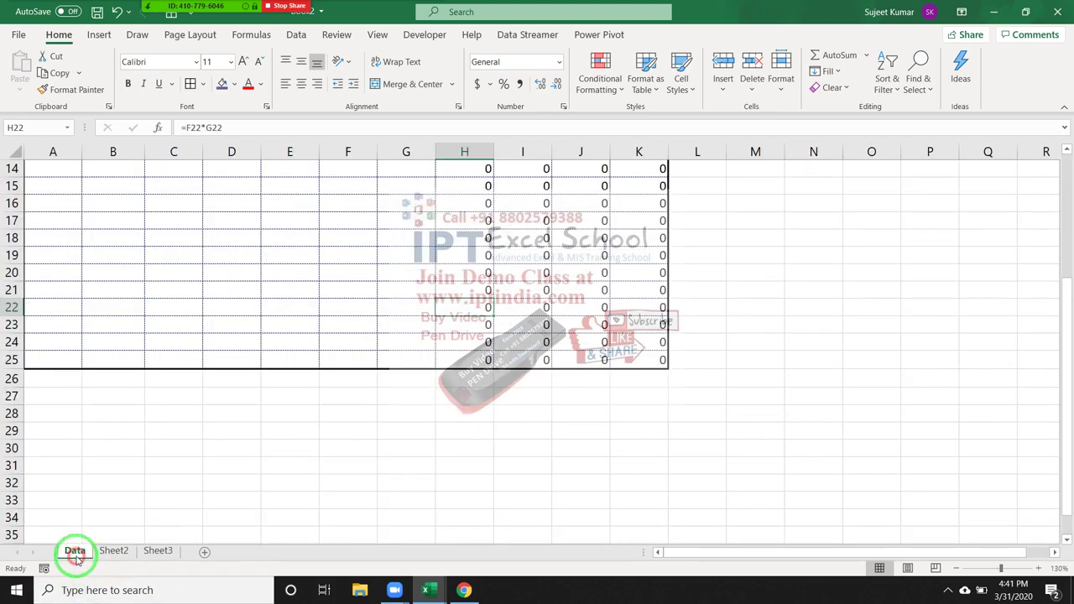
scroll(109, 503, up, 1)
scroll(149, 468, up, 3)
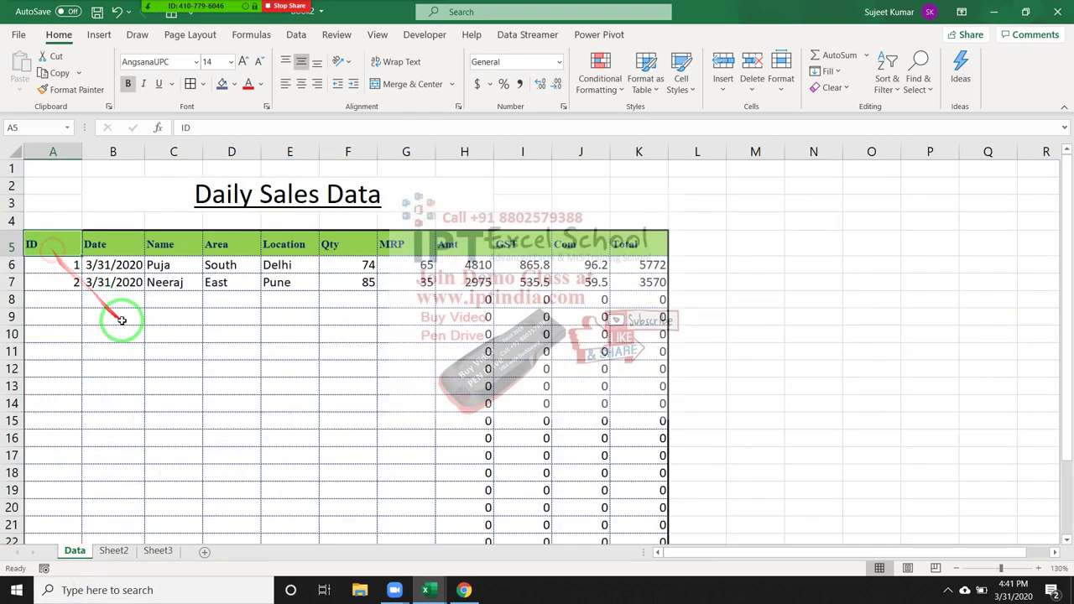
scroll(115, 312, down, 2)
click(623, 478)
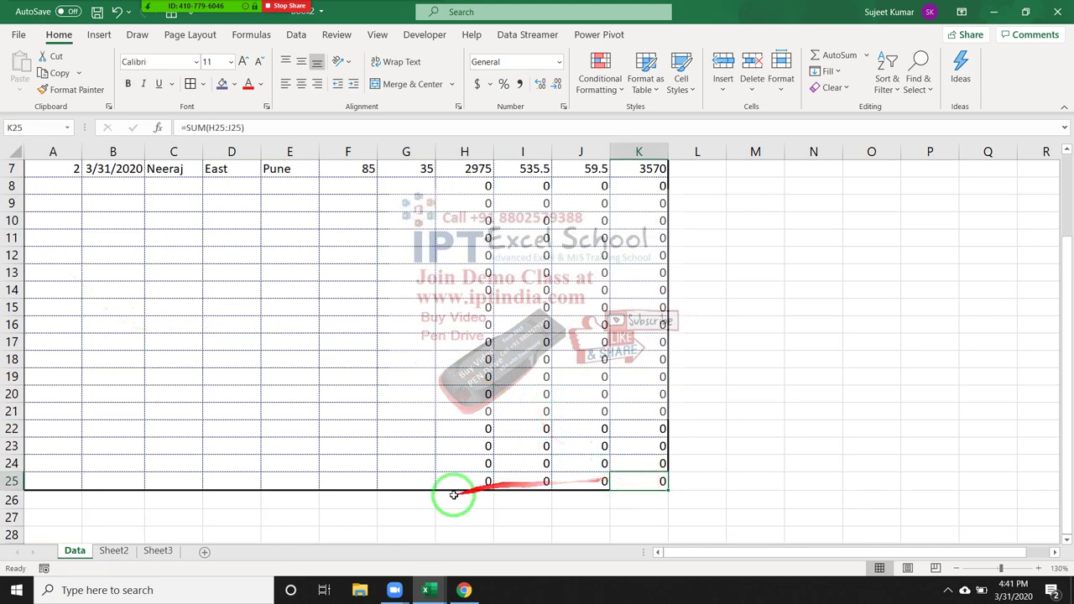
click(114, 551)
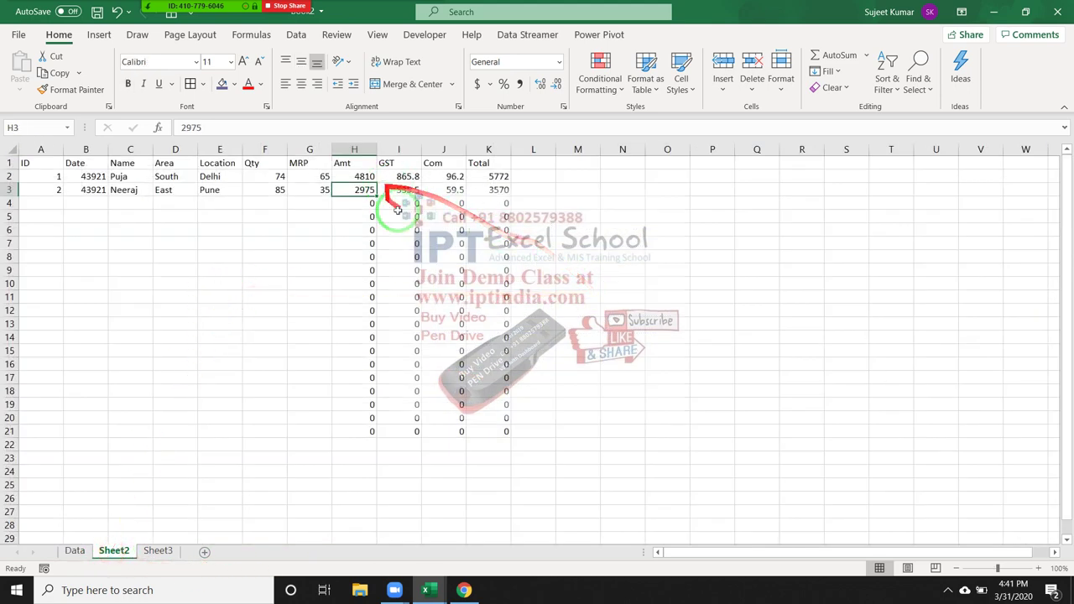
click(75, 550)
scroll(242, 490, down, 2)
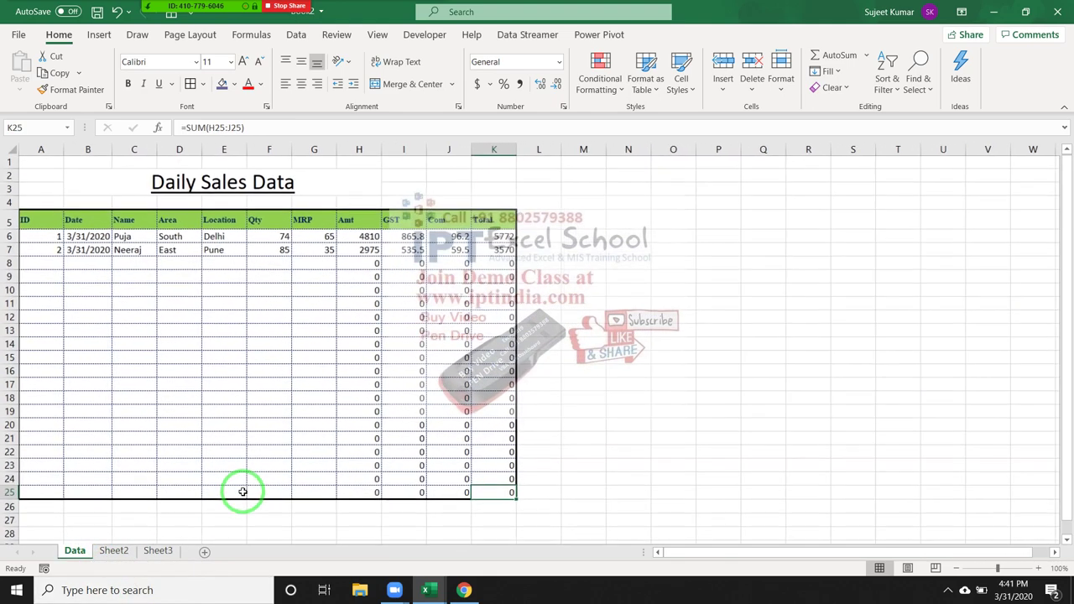
Copy the sales table A5:K25 on the Data sheet.
click(30, 220)
shift+click(490, 491)
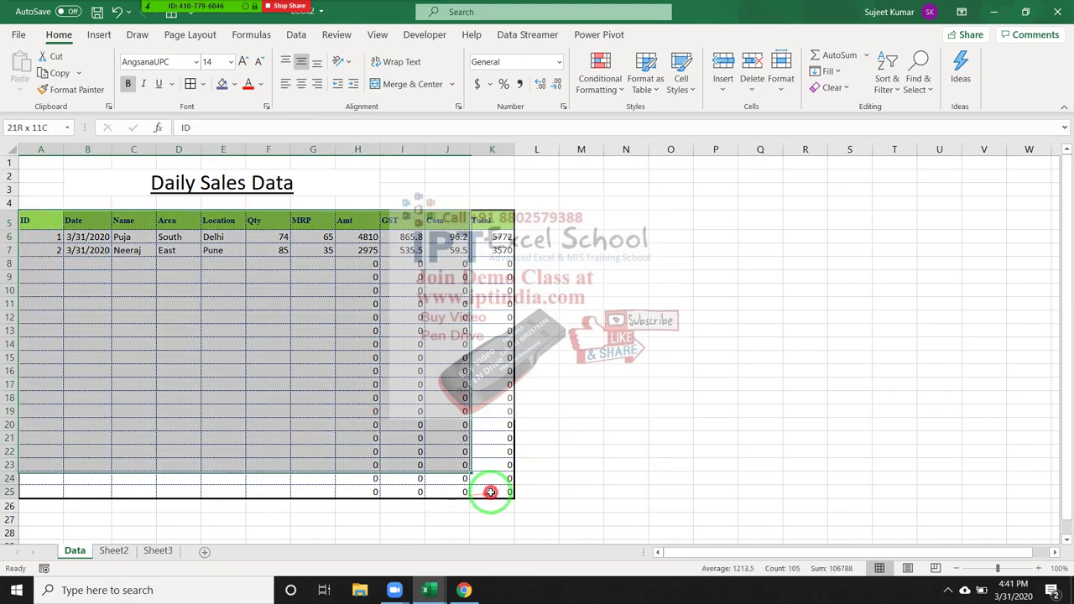
key(ctrl+c)
Paste only the table's formats onto Sheet2 at A1.
click(114, 550)
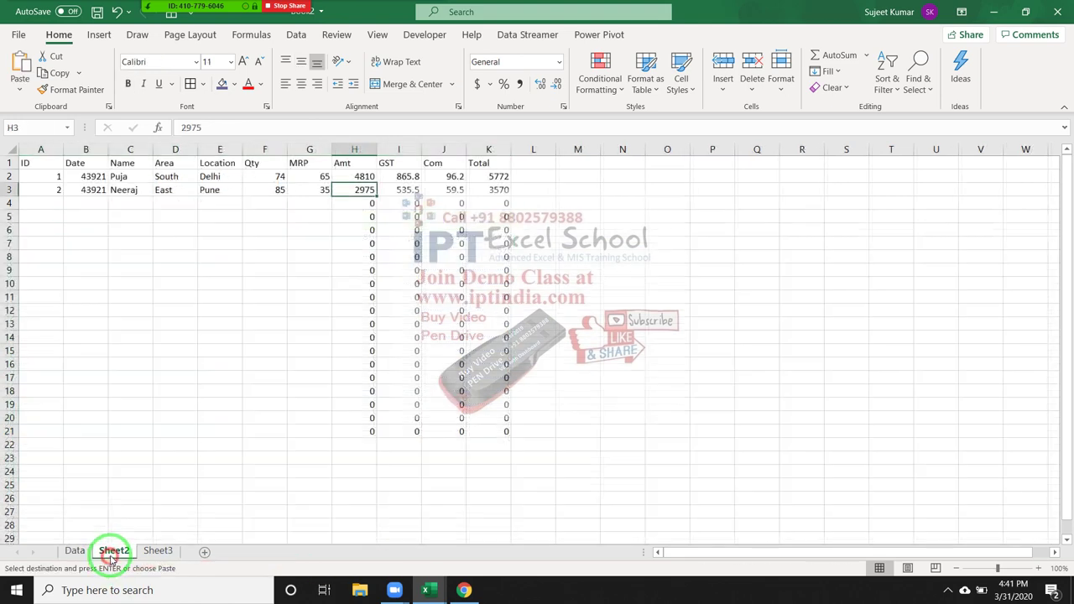
click(40, 159)
right_click(39, 160)
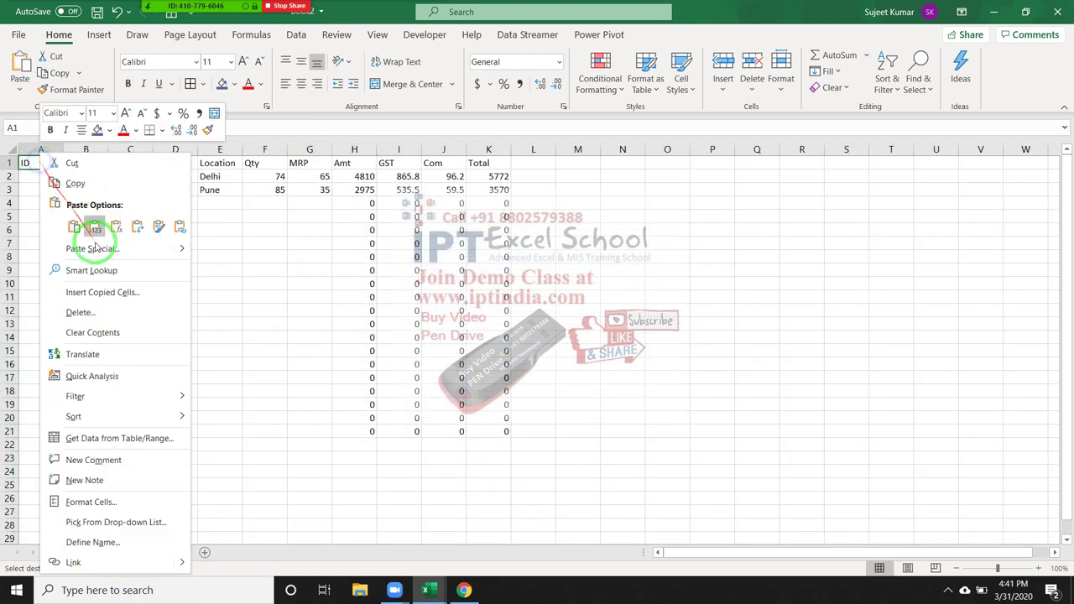
click(94, 250)
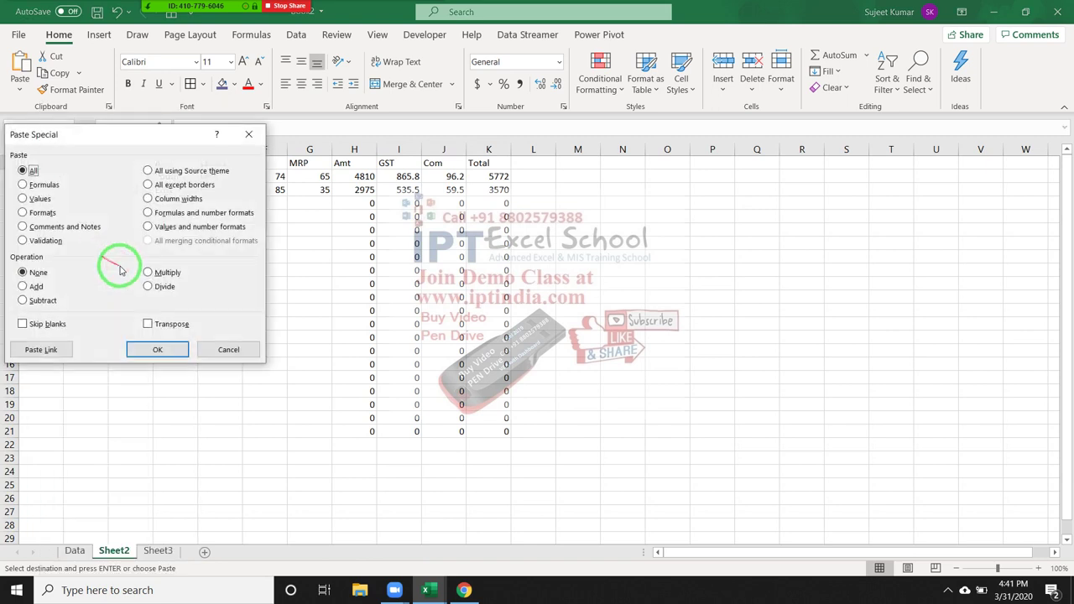
click(44, 216)
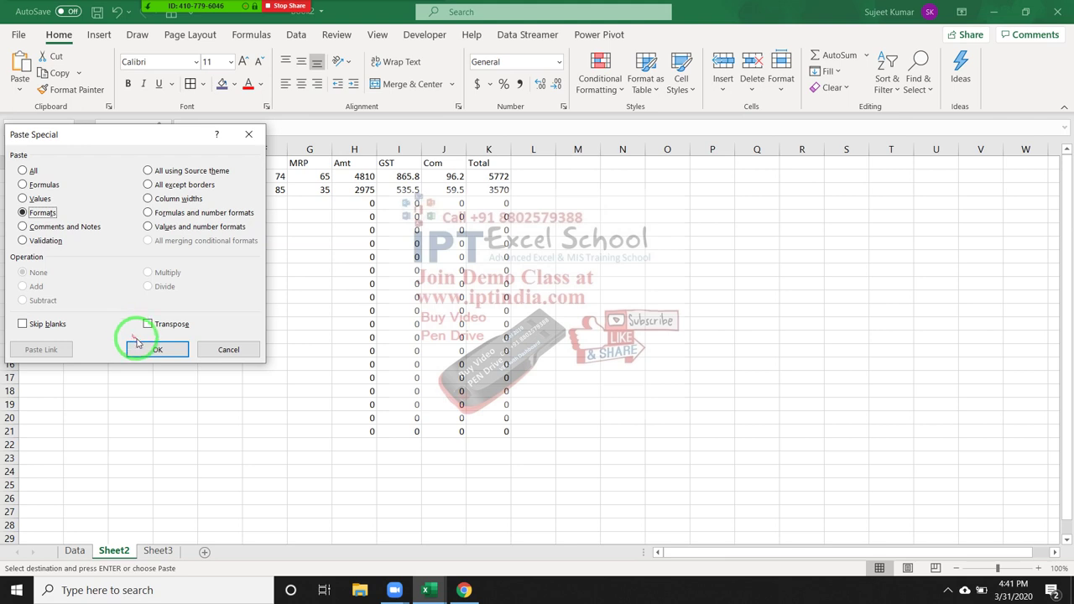
click(139, 346)
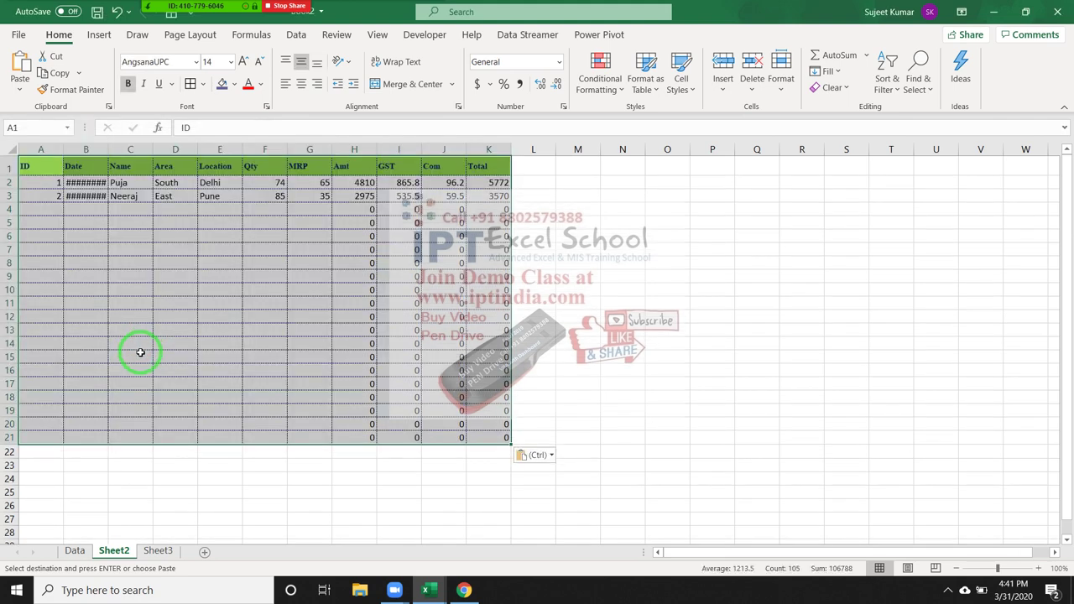
Undo the formatting paste on Sheet2.
key(ctrl)
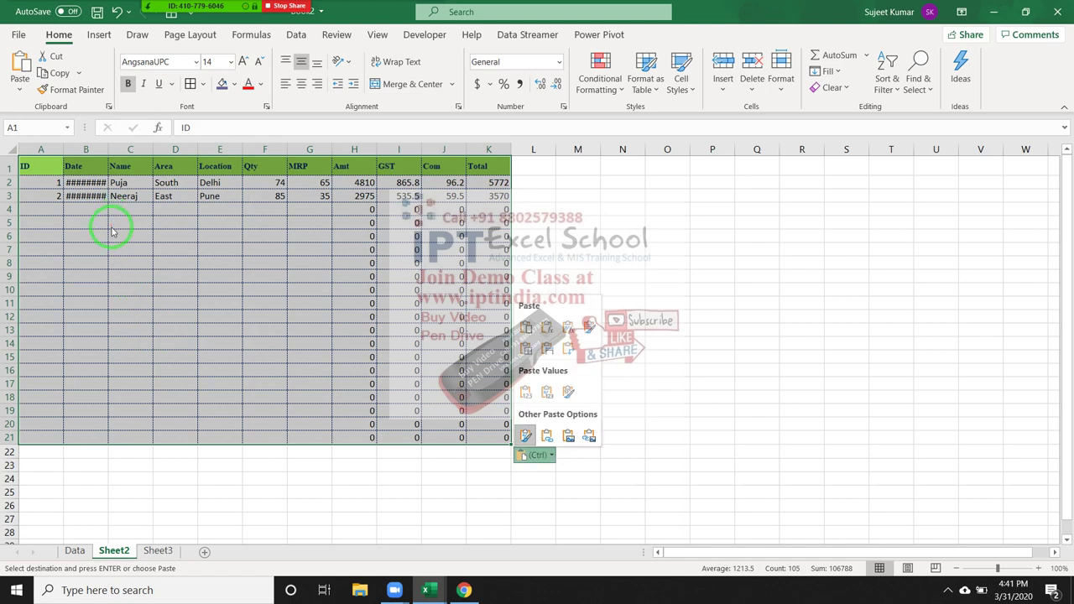
key(ctrl)
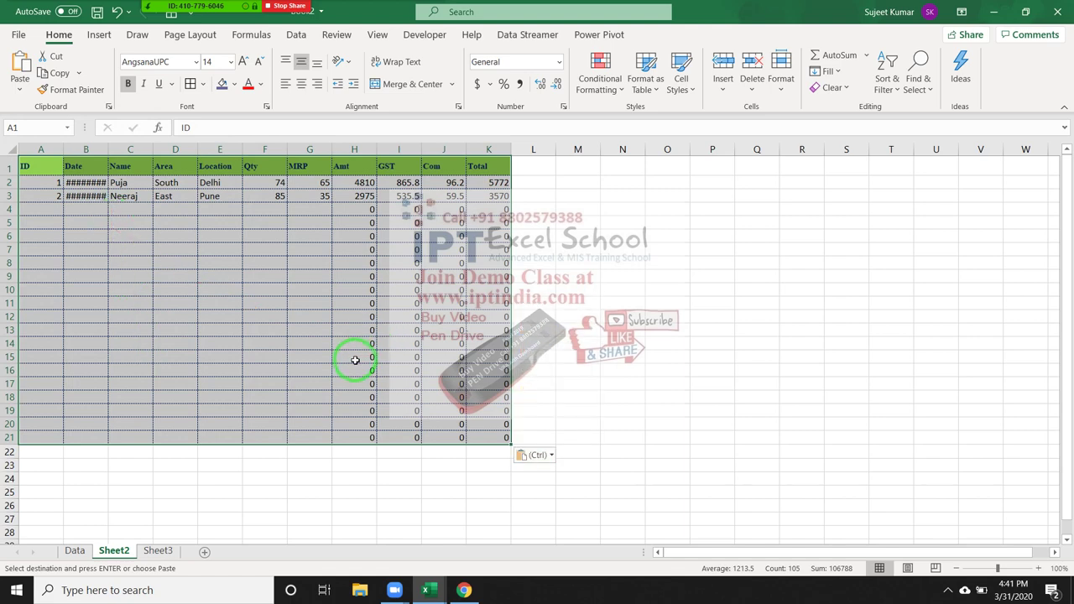
key(ctrl+z)
right_click(204, 283)
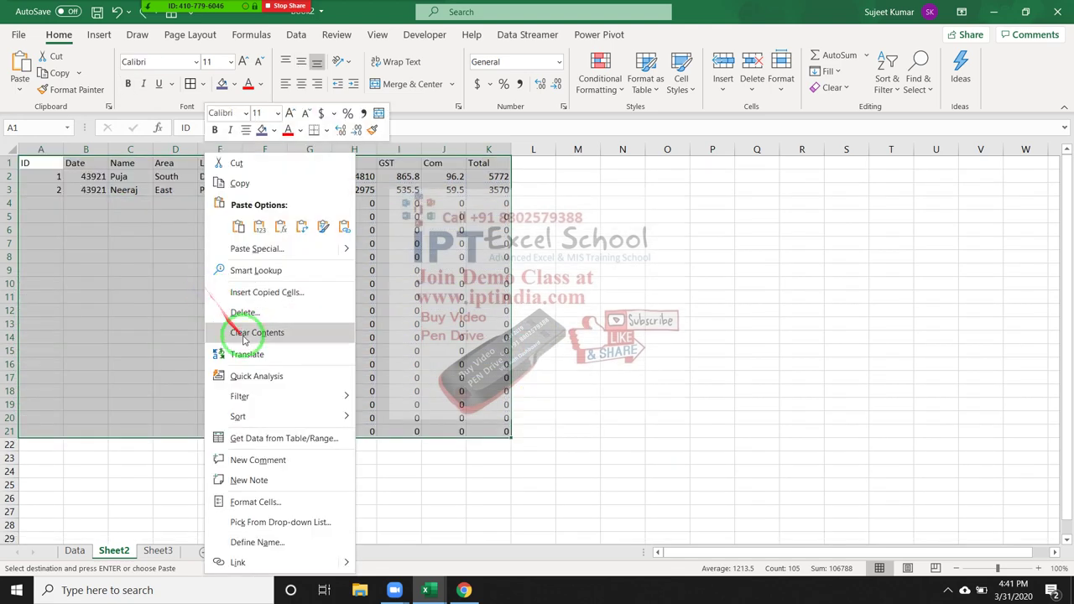
Paste the copied table at A1 with Paste Special 'All except borders'.
click(252, 248)
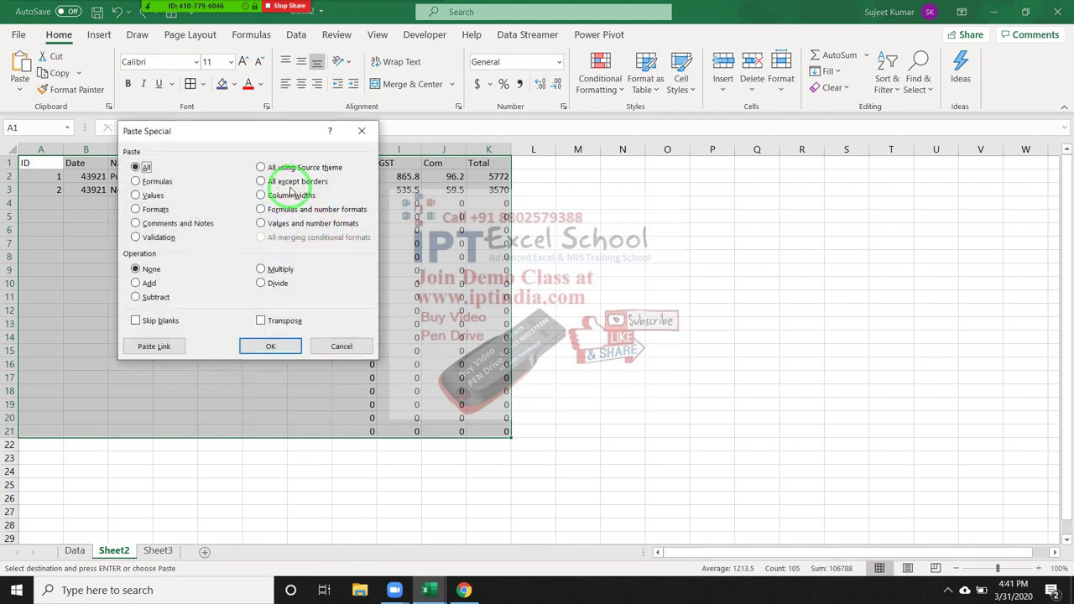
click(289, 183)
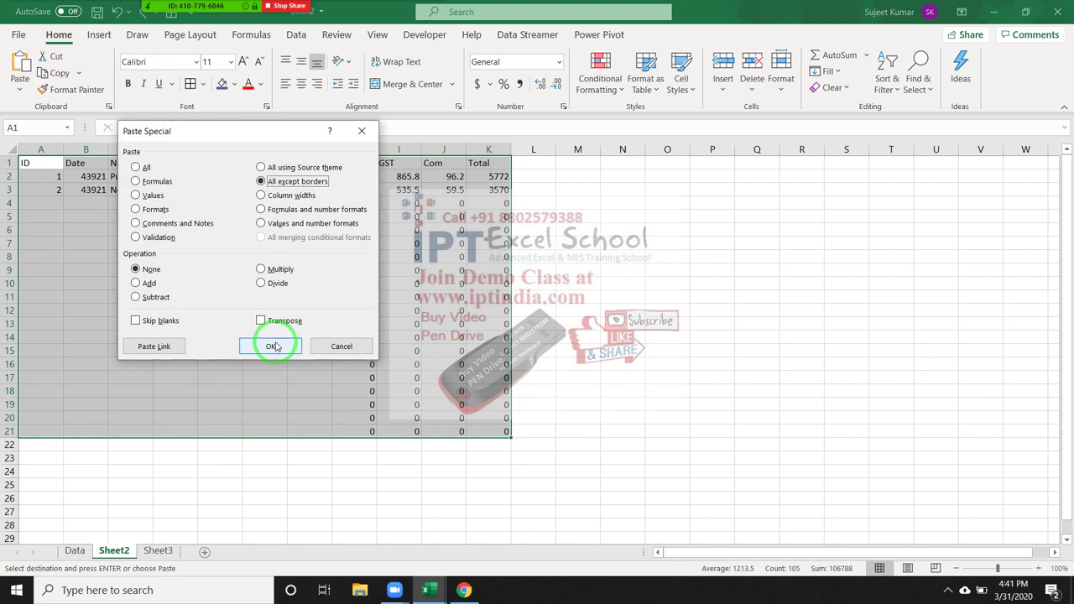
click(274, 347)
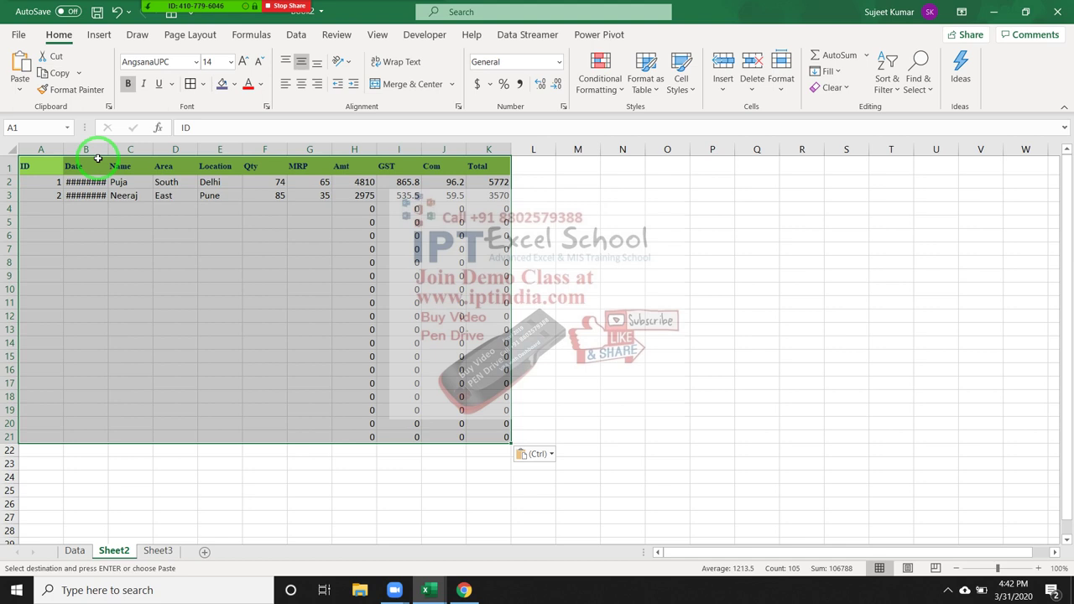
Paste the source column widths onto Sheet2 twice so dates show as 3/31/2020.
right_click(138, 155)
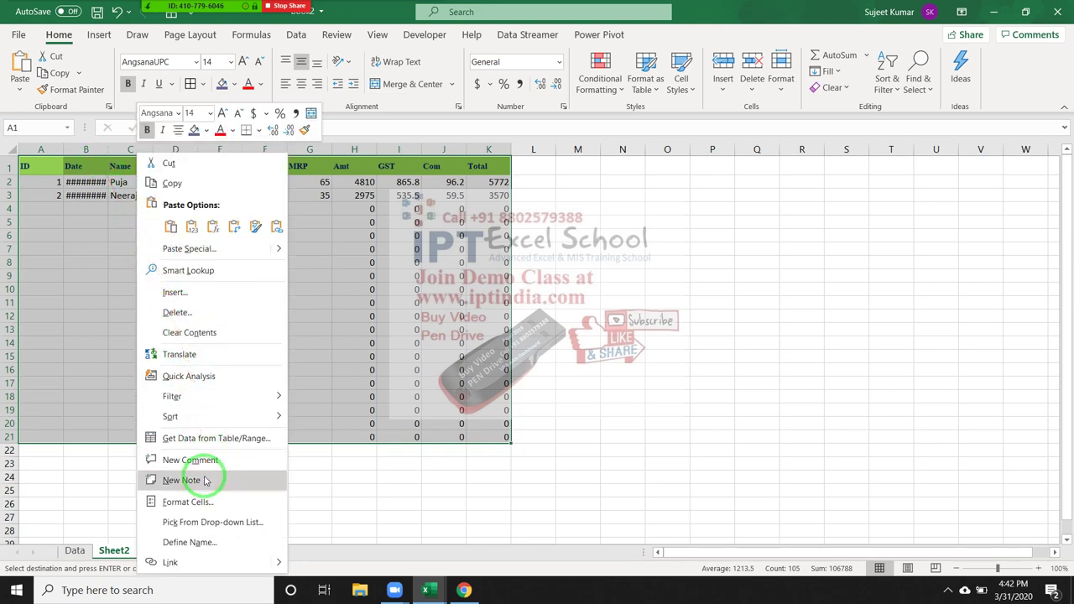
click(204, 248)
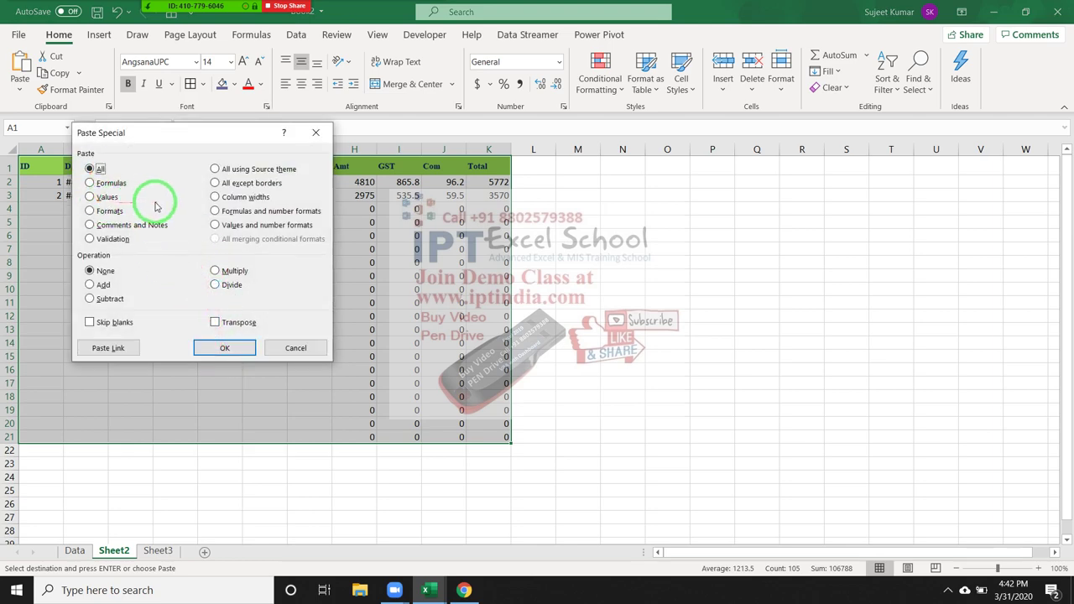
click(215, 197)
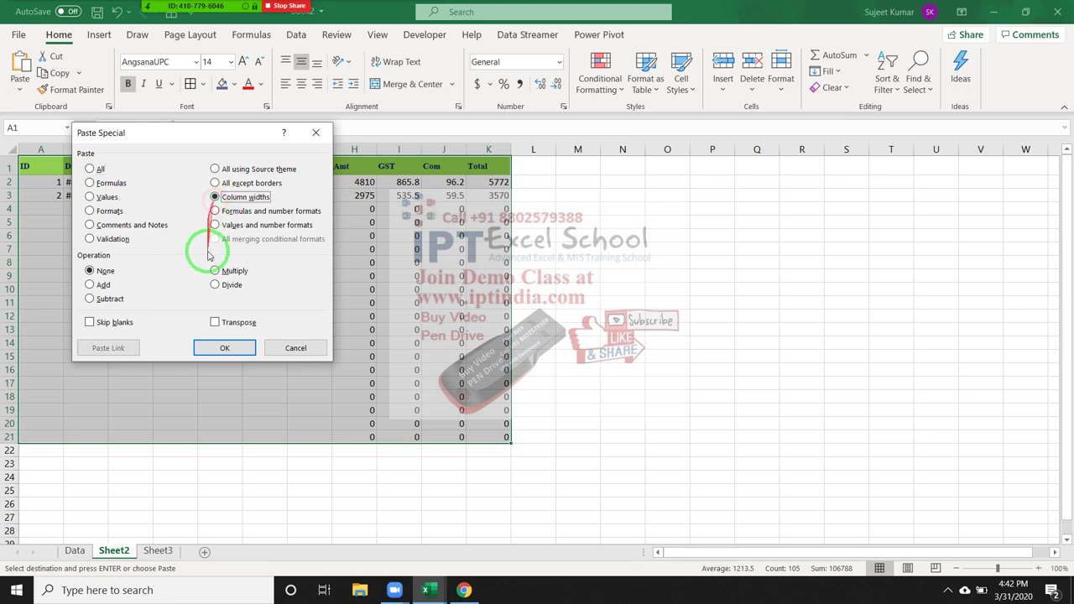
click(225, 348)
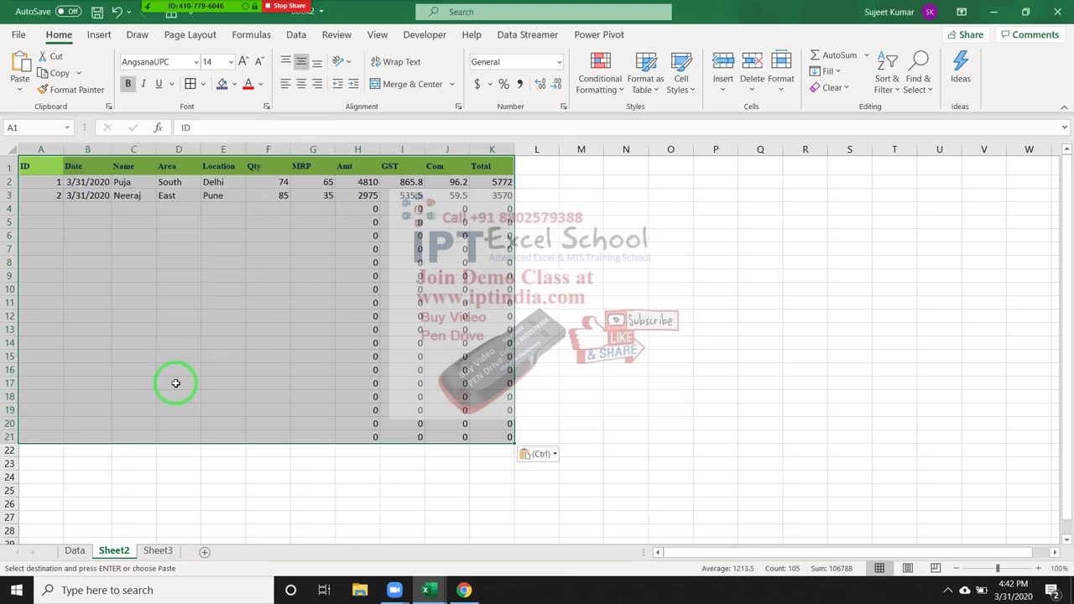
right_click(261, 218)
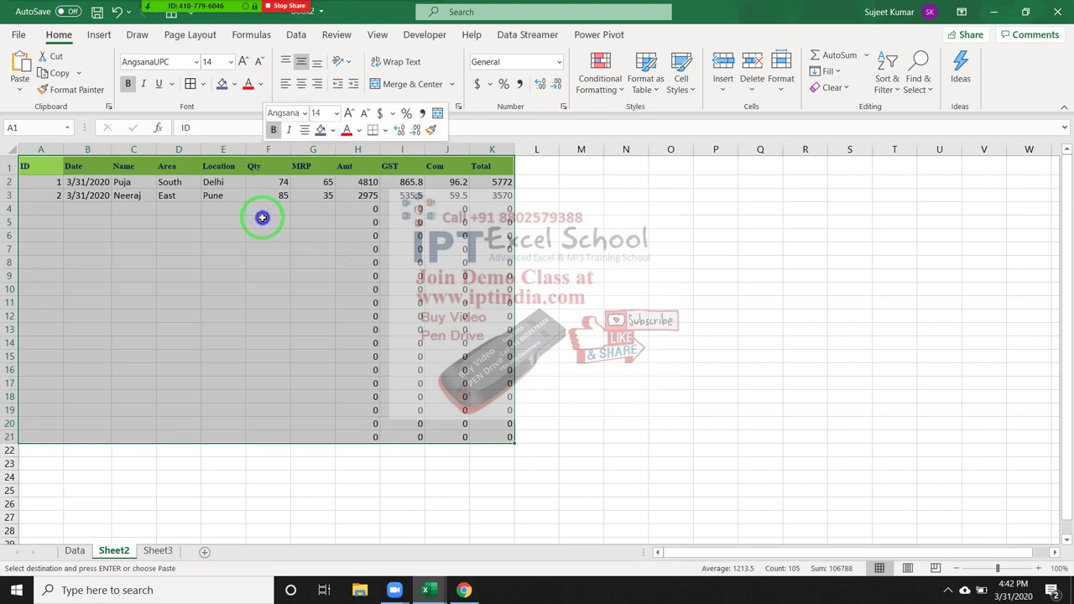
click(277, 251)
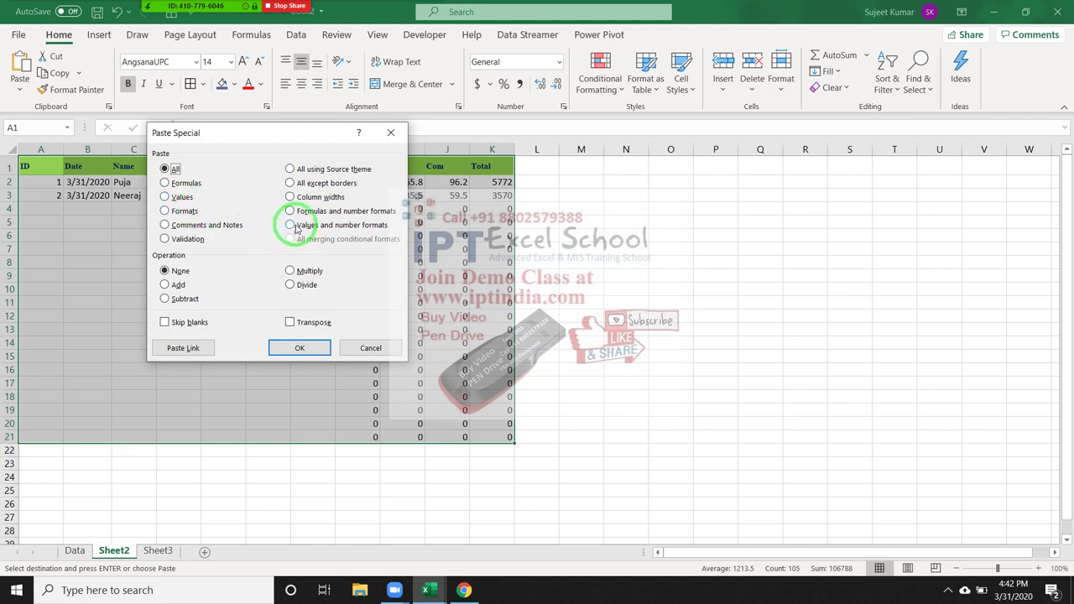
click(302, 200)
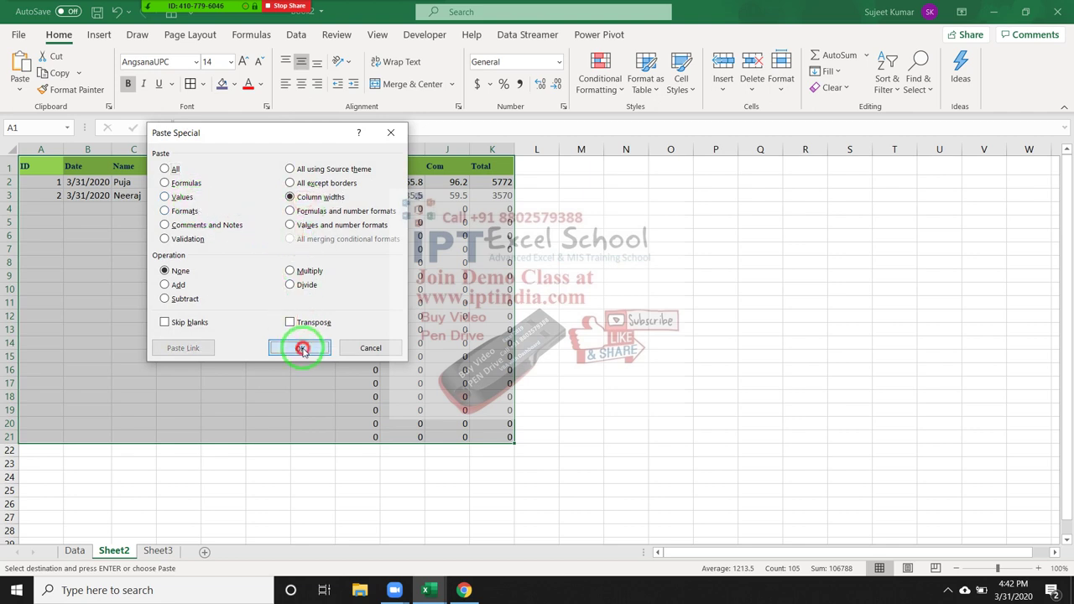
click(299, 347)
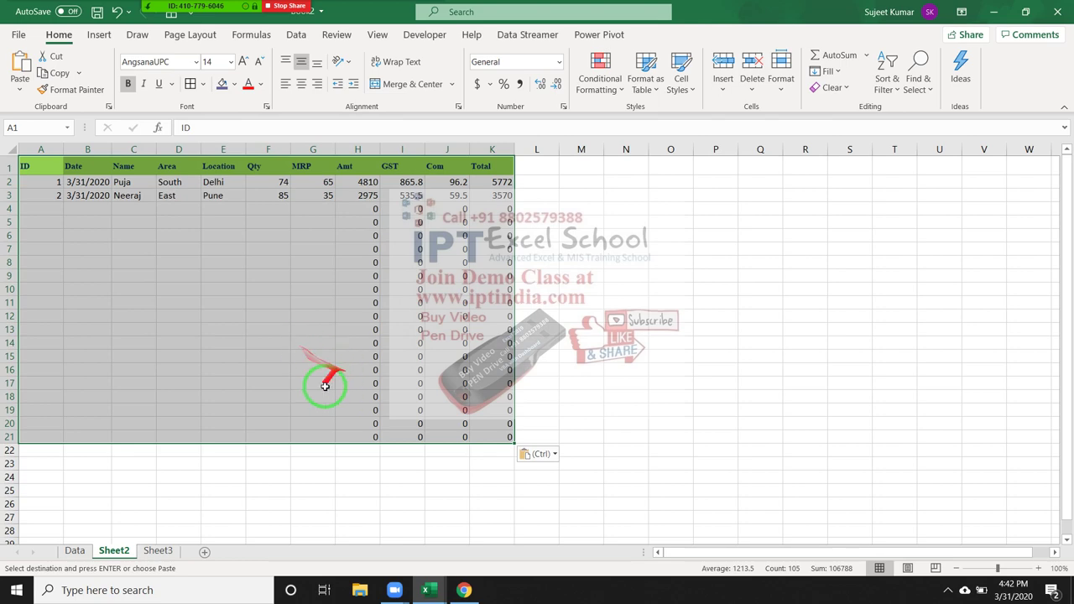
Paste the sales table as values only into Sheet3 at cell A3.
click(88, 550)
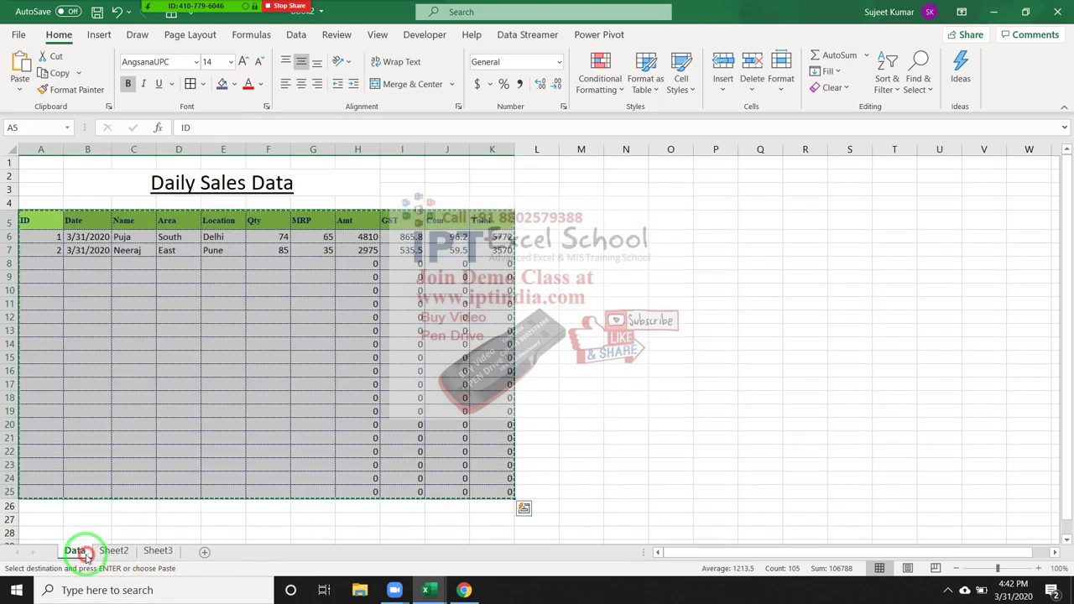
click(157, 551)
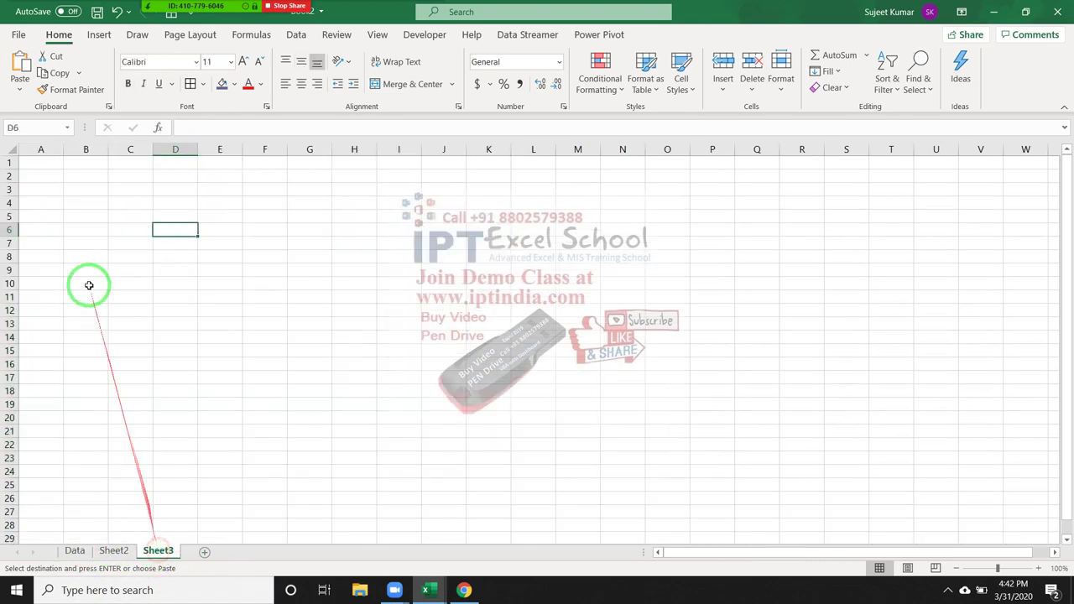
click(54, 187)
right_click(54, 187)
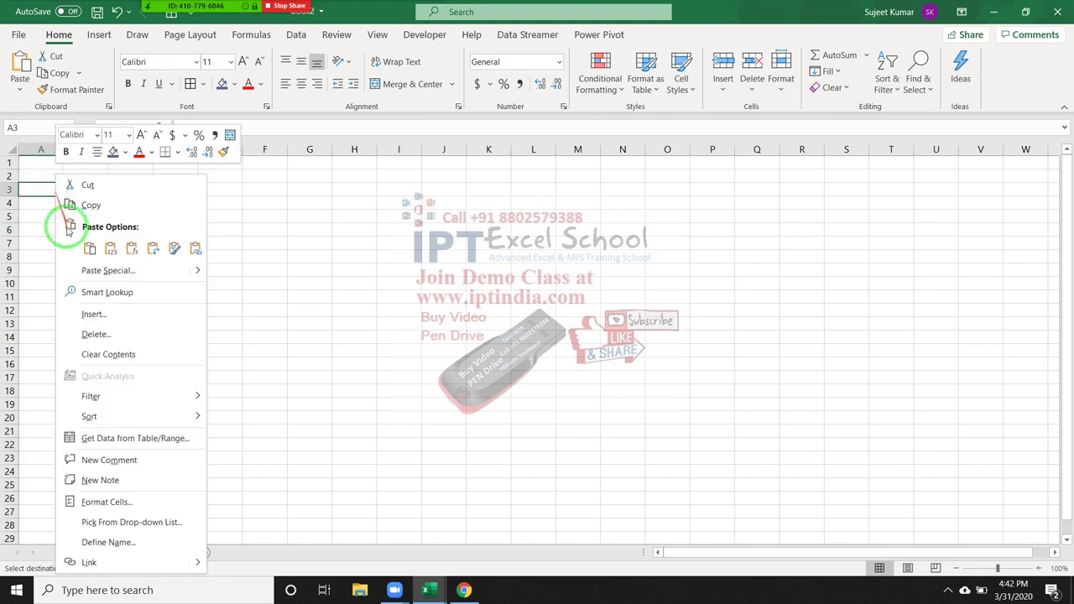
click(59, 268)
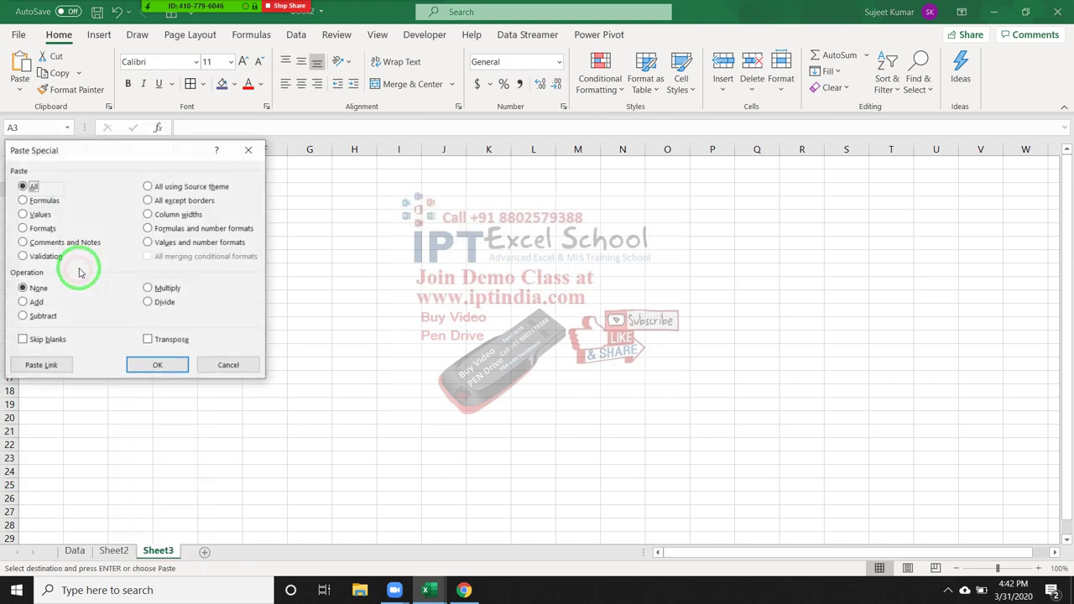
click(39, 214)
click(151, 363)
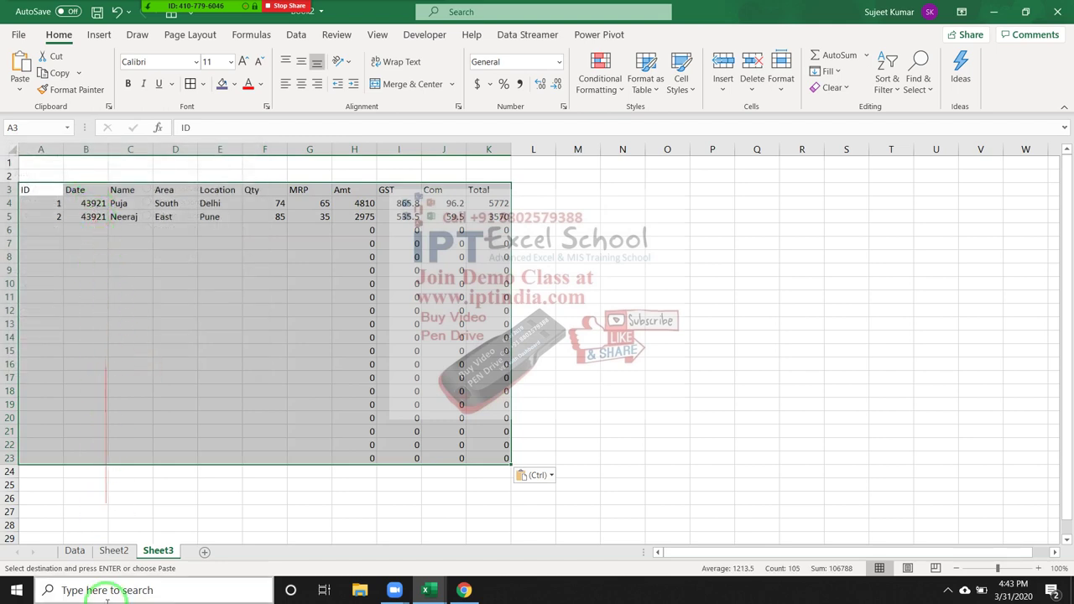
Compare with the Data sheet, cancel the Format Cells dialog, and return to Data.
click(78, 551)
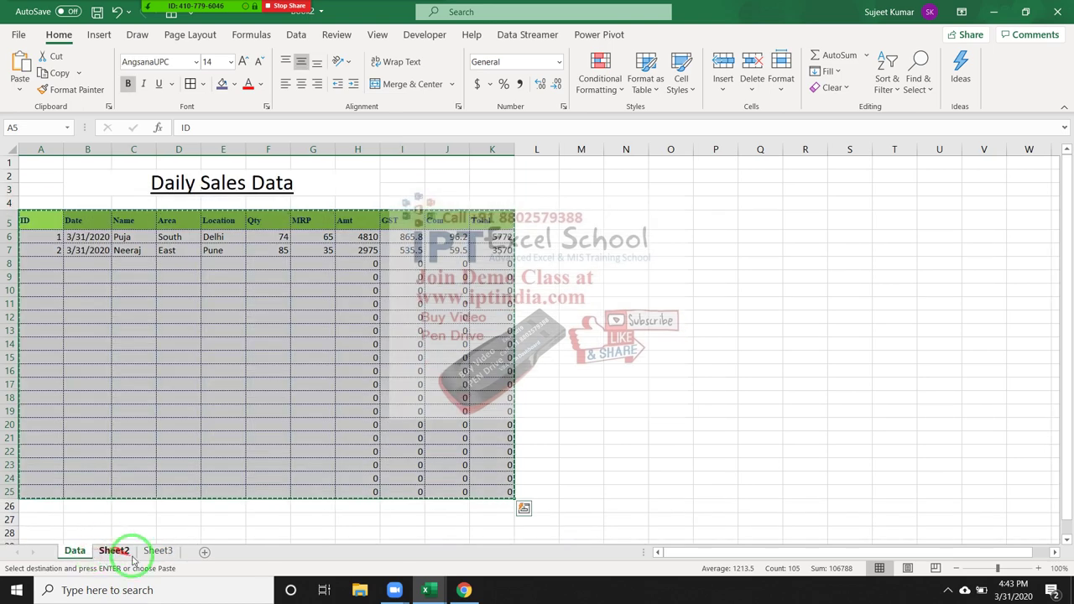
click(157, 551)
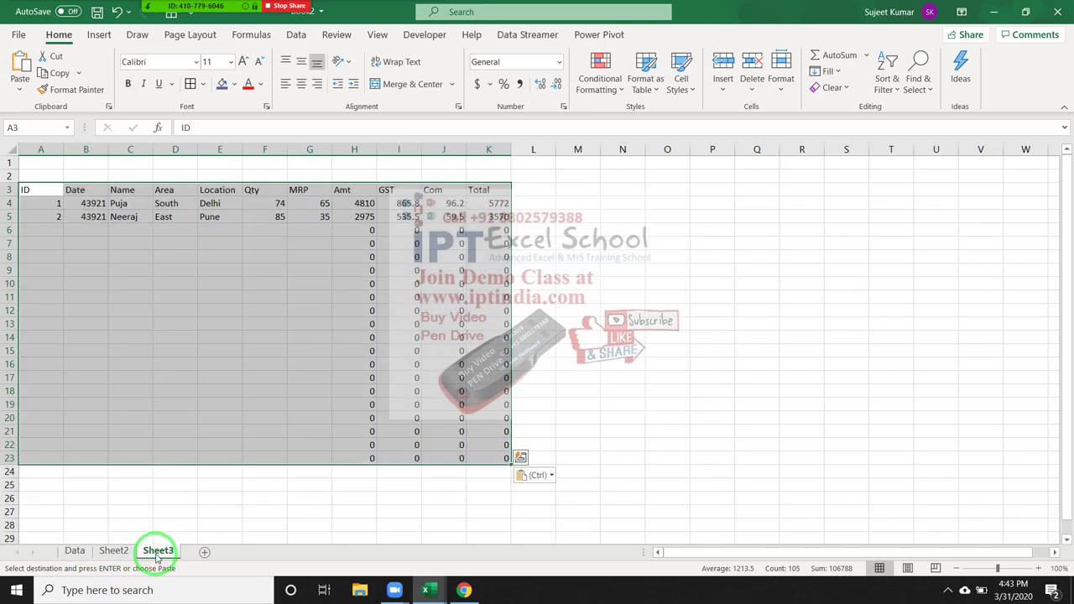
right_click(191, 335)
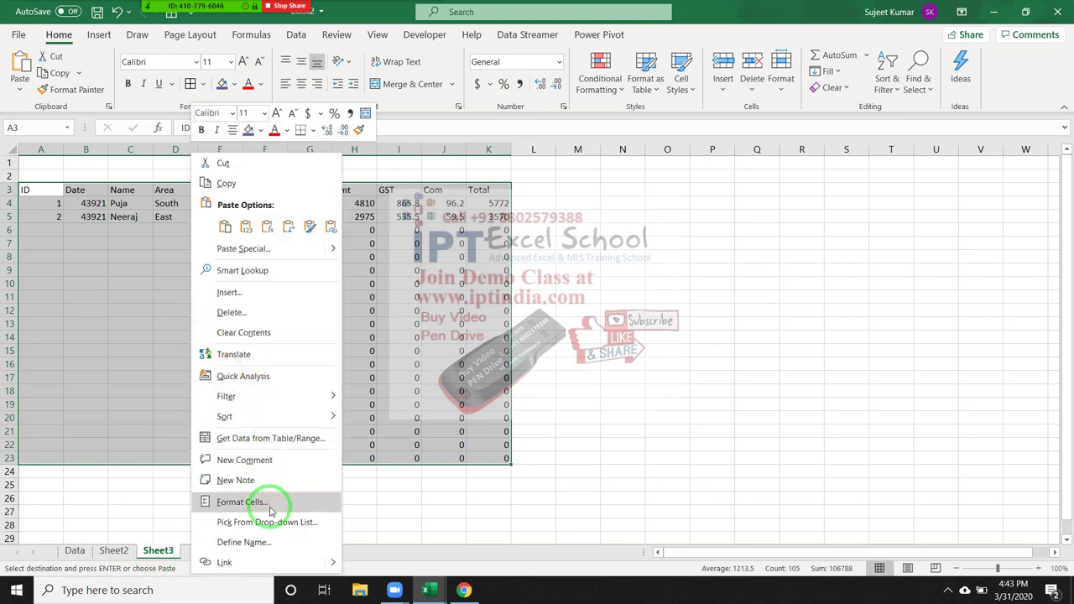
click(241, 502)
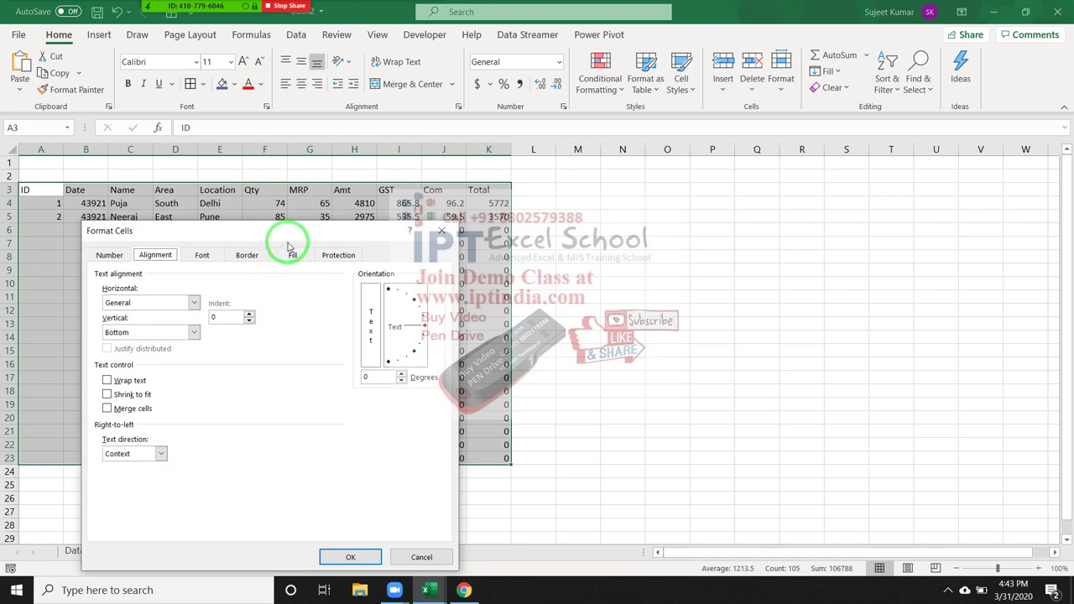
key(Escape)
click(77, 550)
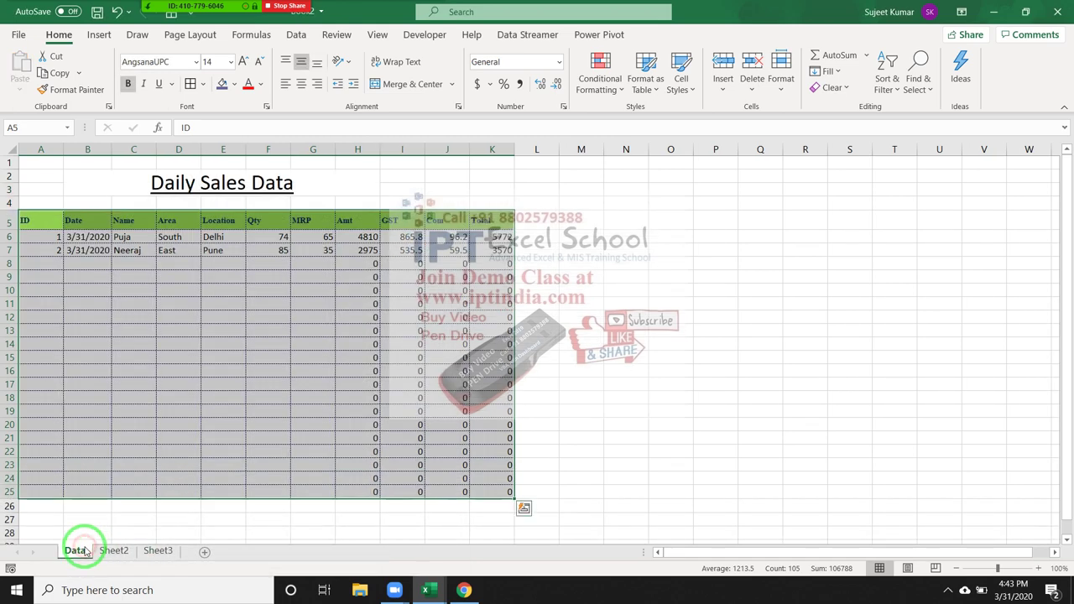
Paste the sales table onto Sheet3 as values and number formats.
click(157, 551)
right_click(143, 348)
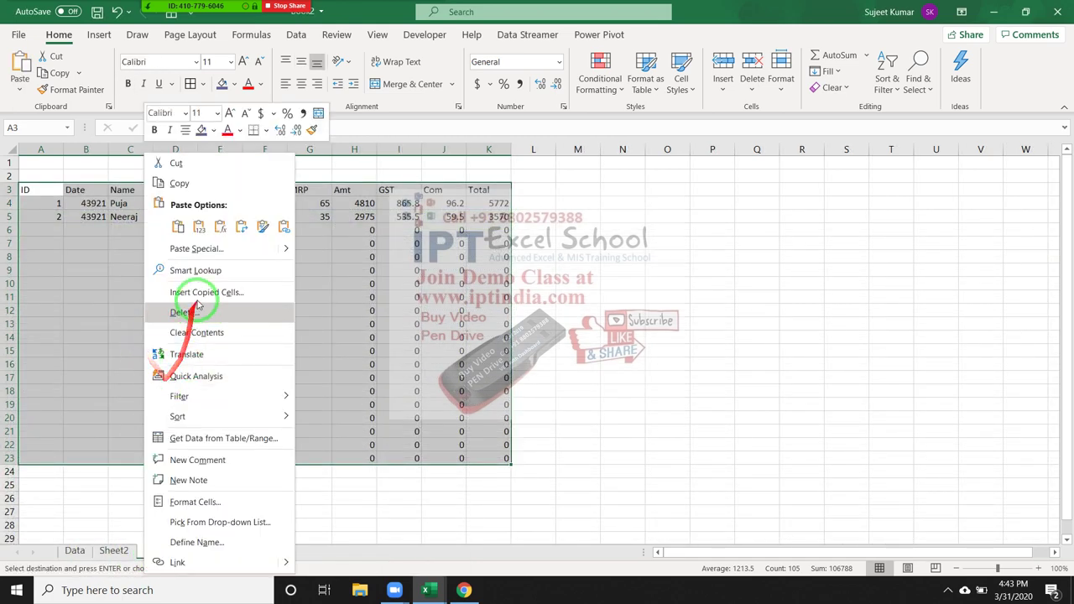
click(196, 248)
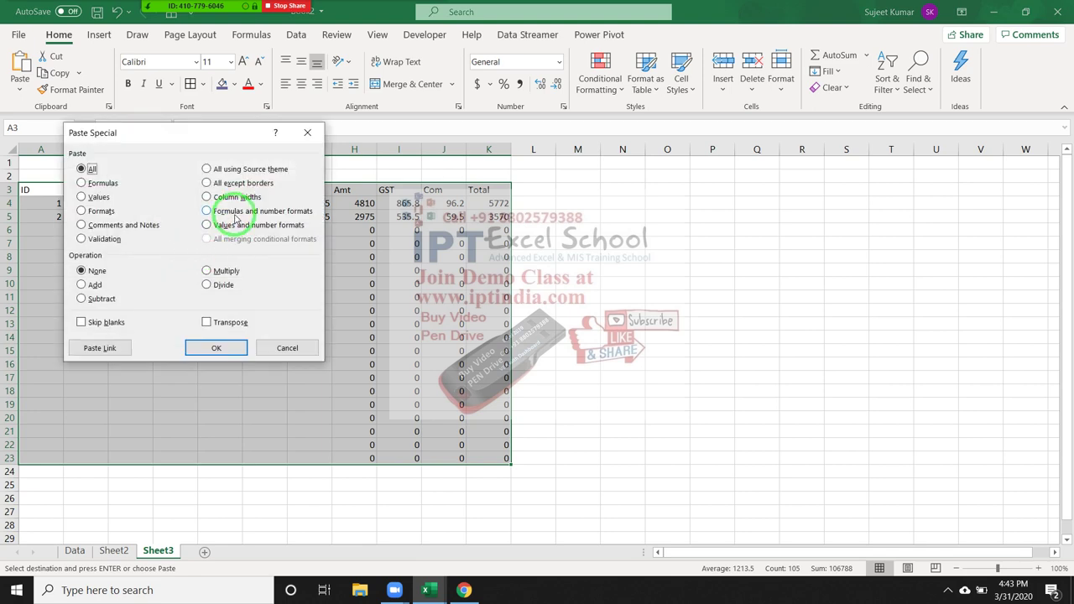
click(236, 225)
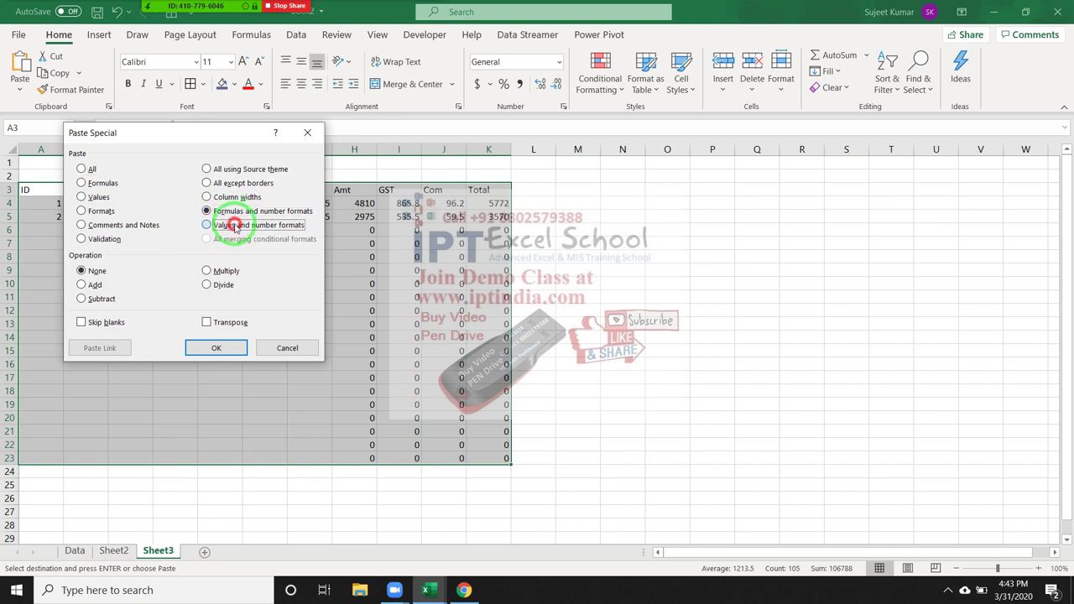
click(229, 352)
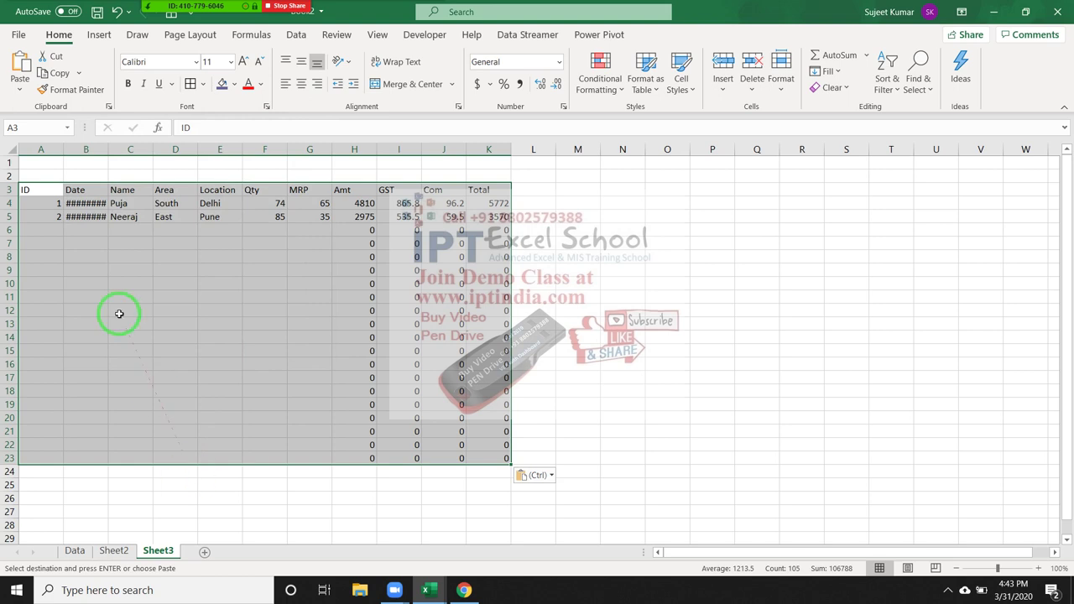
Auto-fit column B so dates display fully as 3/31/2020, comparing with Sheet2.
click(104, 151)
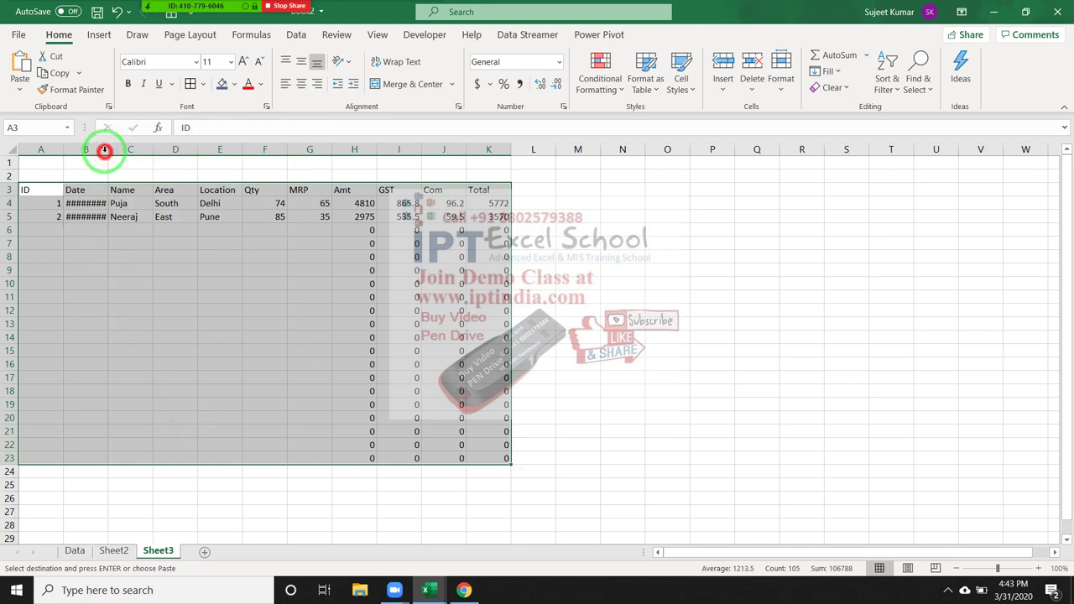
double_click(104, 151)
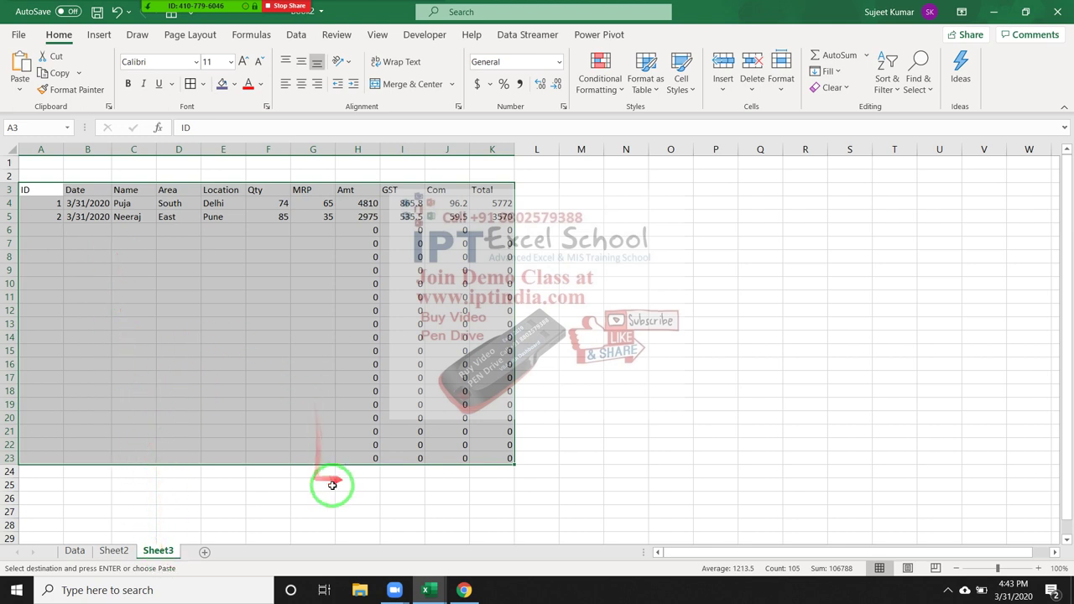
click(118, 551)
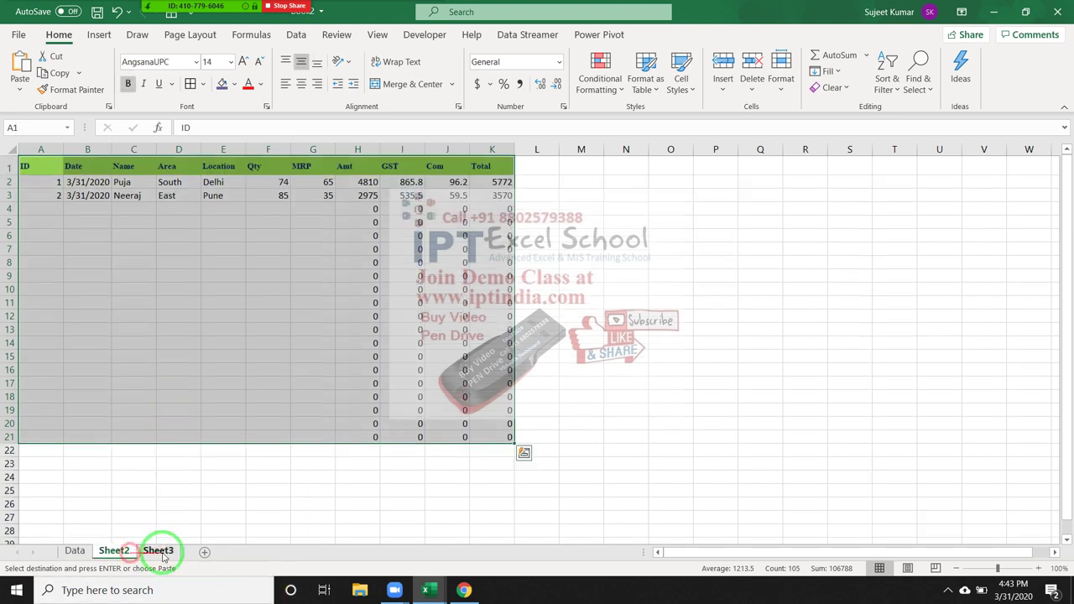
click(161, 554)
Enter 85 in cell A1.
click(213, 509)
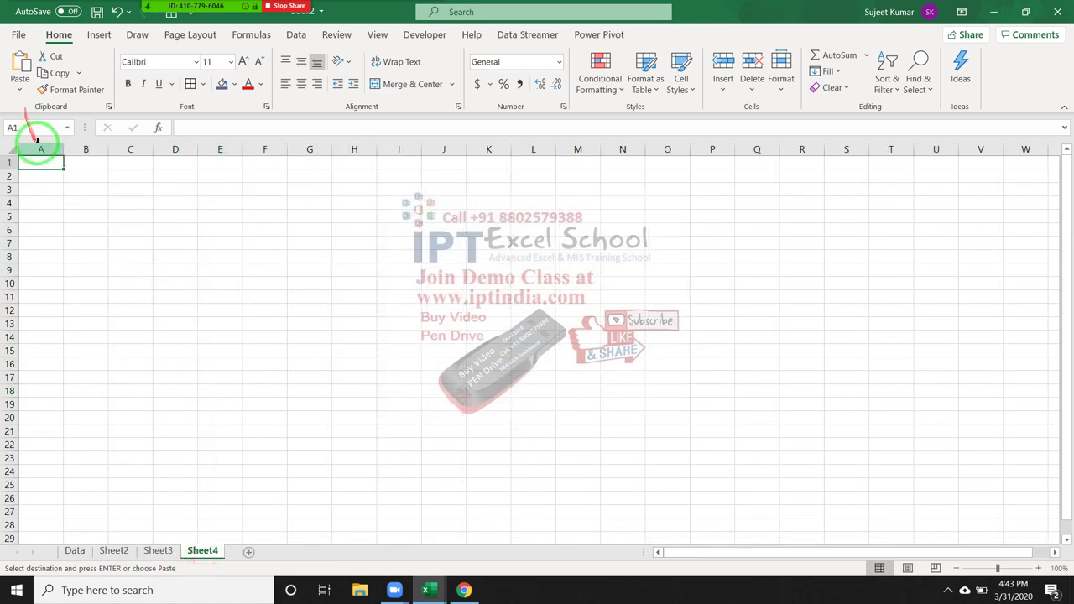
text(85)
key(Return)
Fill A1:A16 with alternating 36 and 63 values, correcting A14 to 65.
text(36)
key(Return)
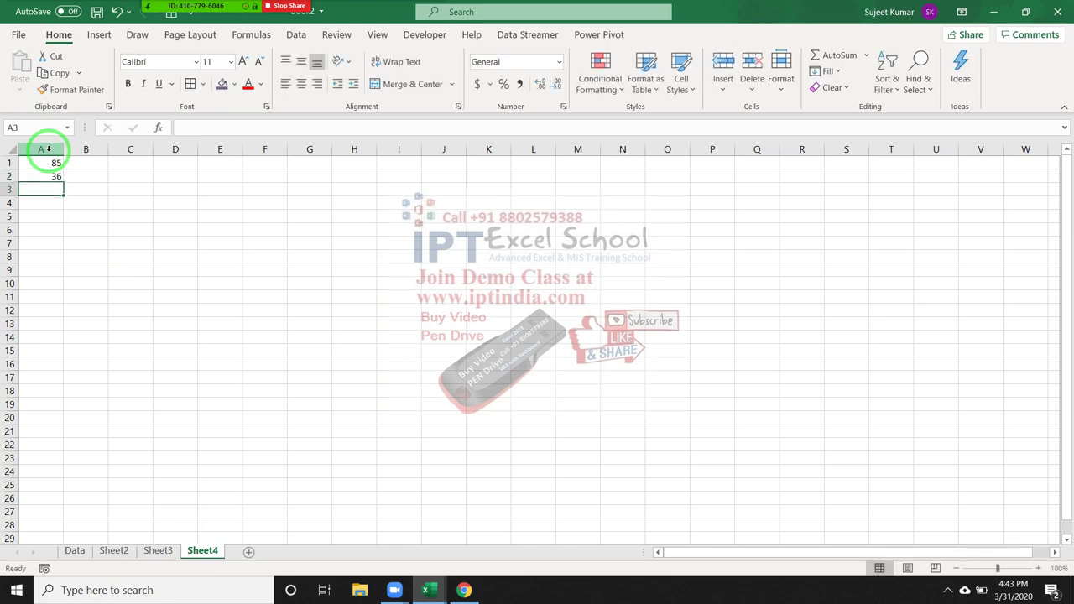
text(52)
key(Return)
text(36 63 36)
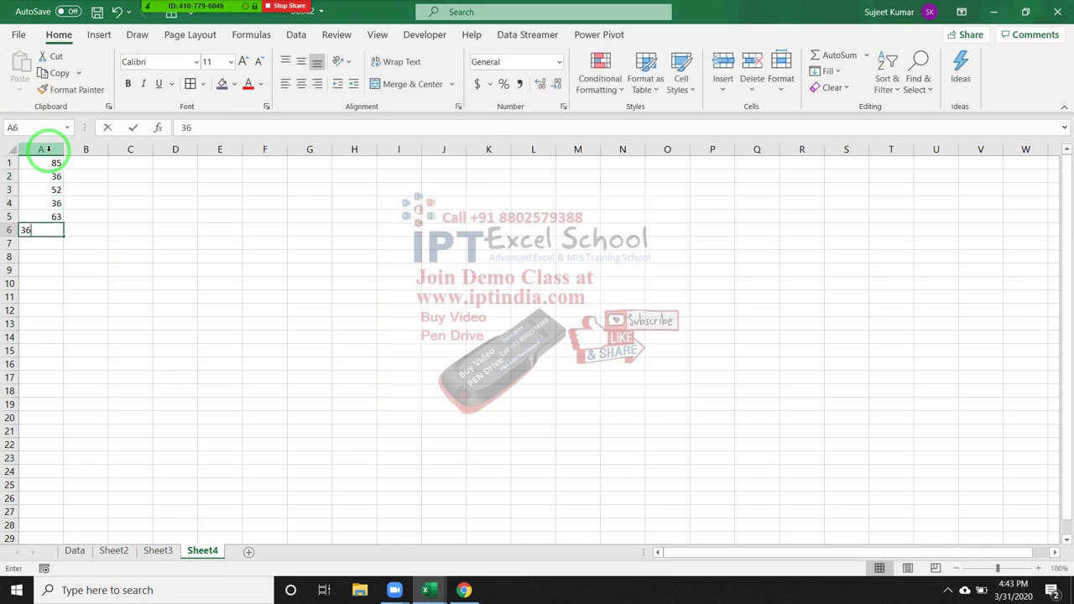
text( 63 36 63 )
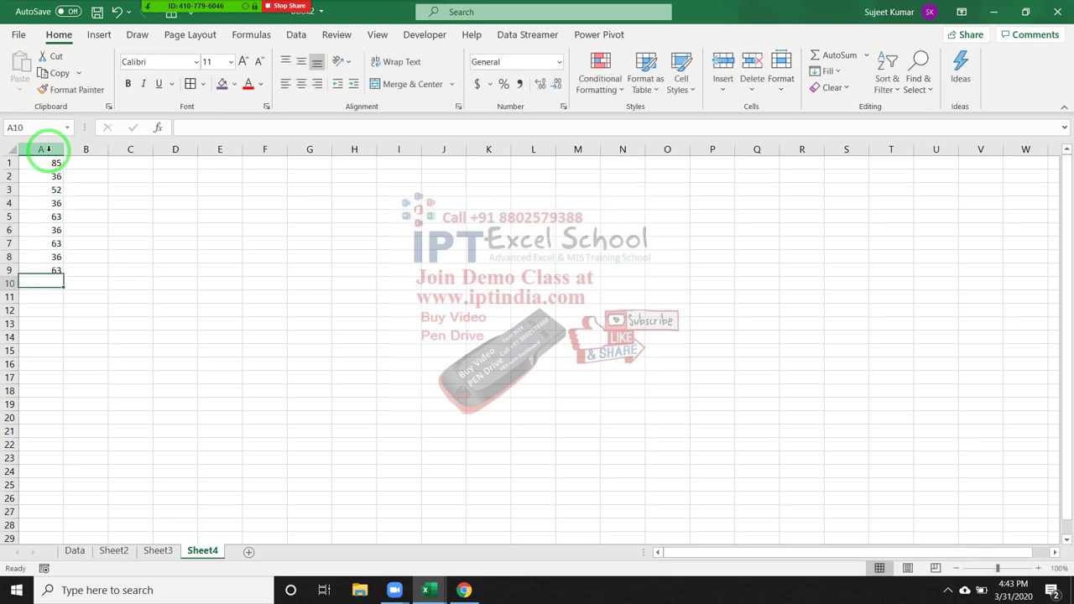
text(36 36)
key(Return)
text(6)
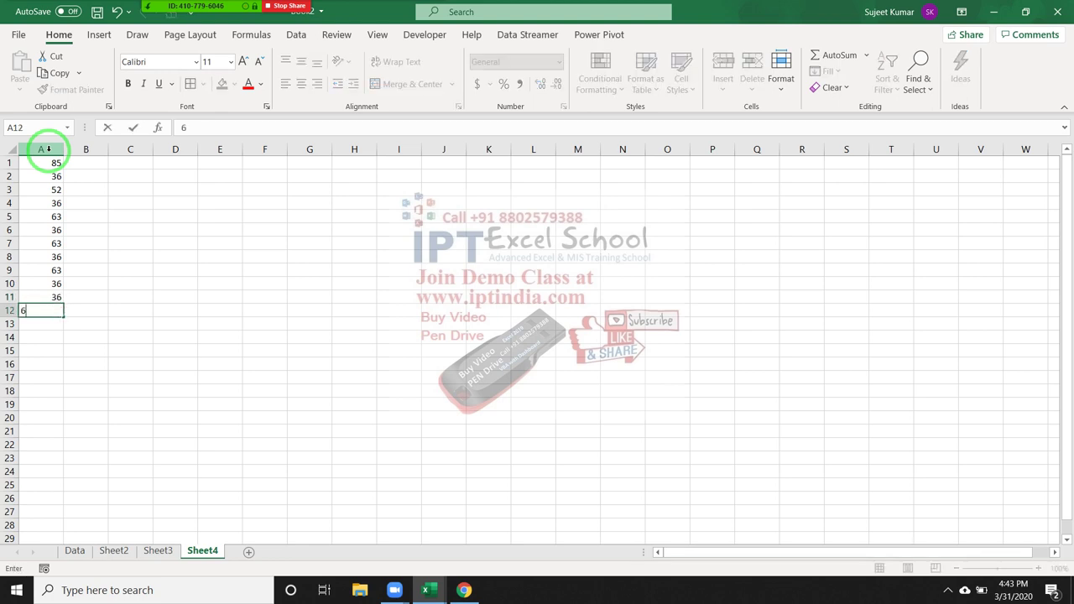
text(3 36)
key(Return)
text(+663)
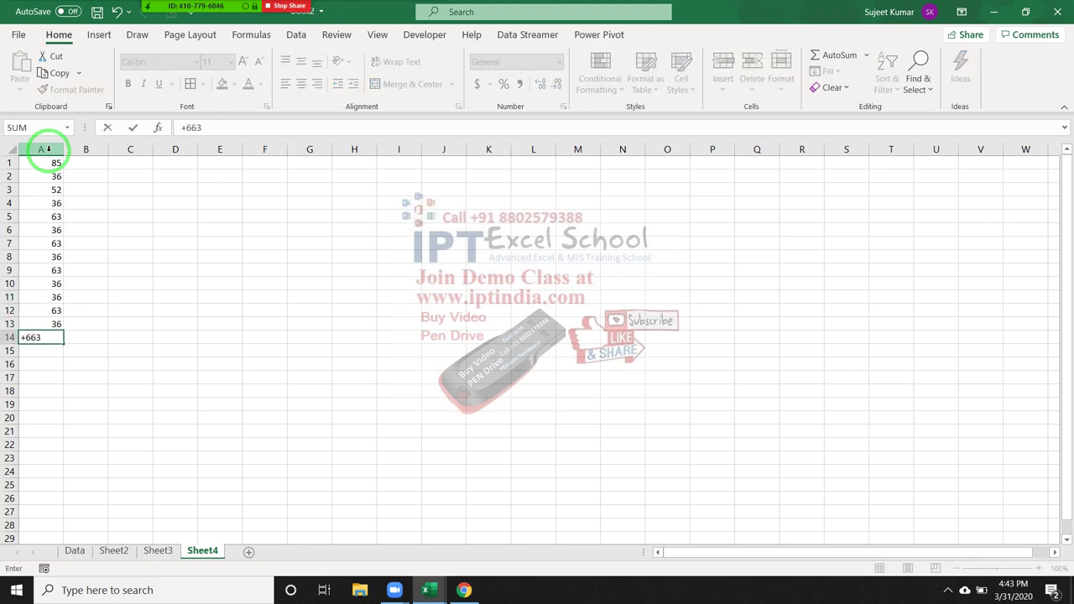
key(BackSpace)
key(BackSpace)
text(5)
key(Return)
key(Return)
text(6)
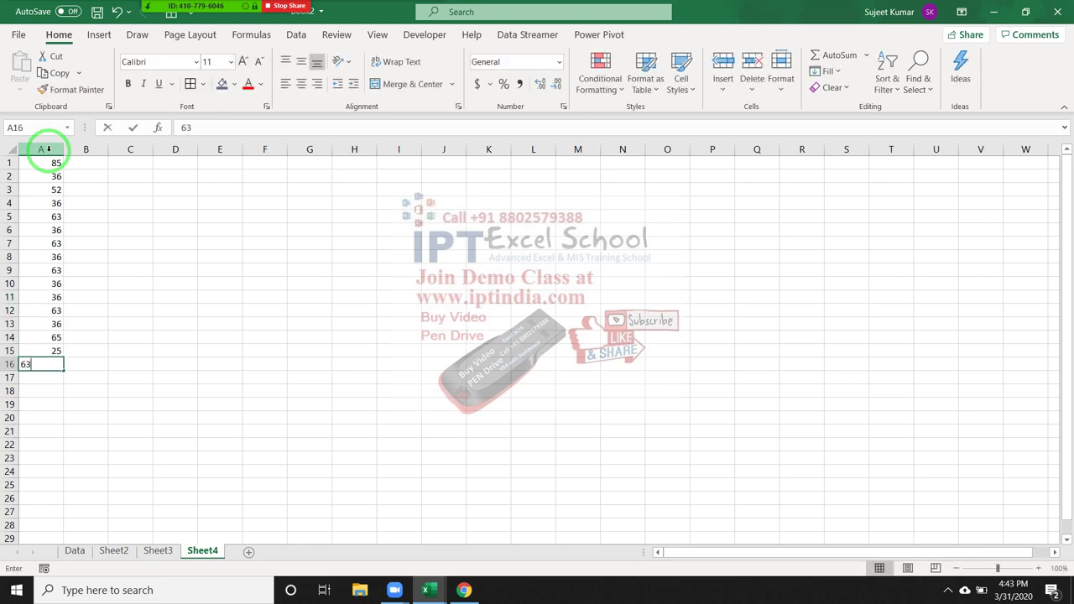
text(3)
key(Return)
Enter 20 in B5, 30 in B8 and 40 in B11.
click(79, 213)
text(20)
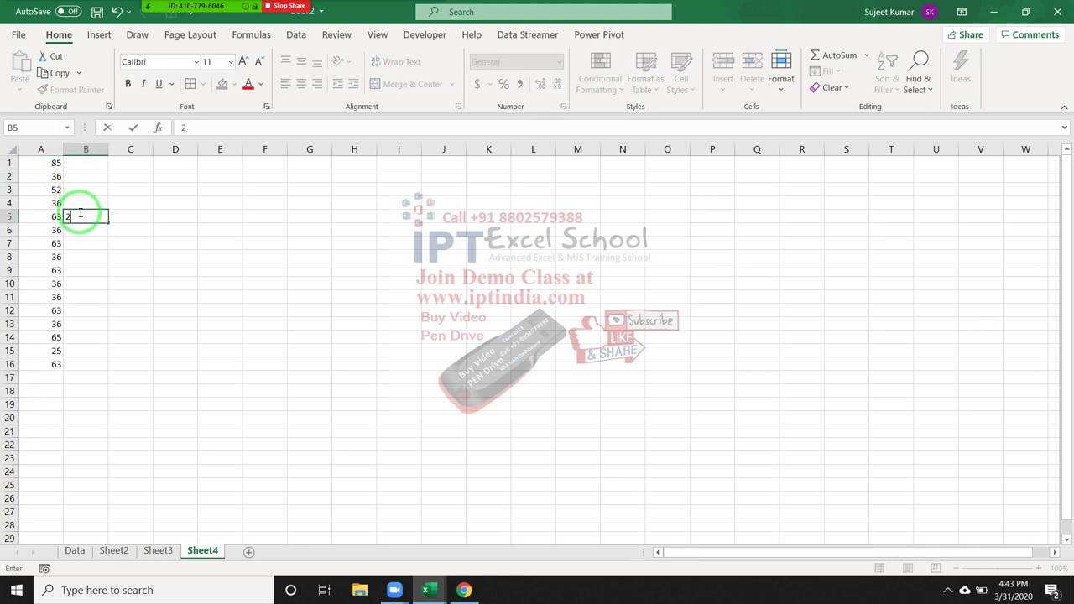
key(Return)
key(Down)
key(Down)
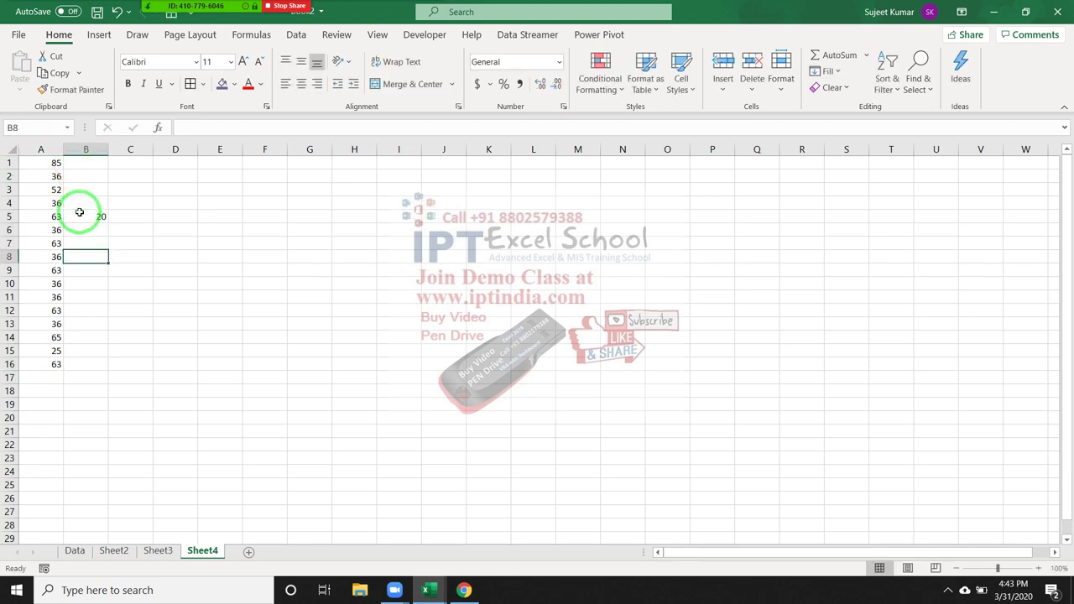
text(30)
key(Return)
key(Down)
key(Down)
text(4)
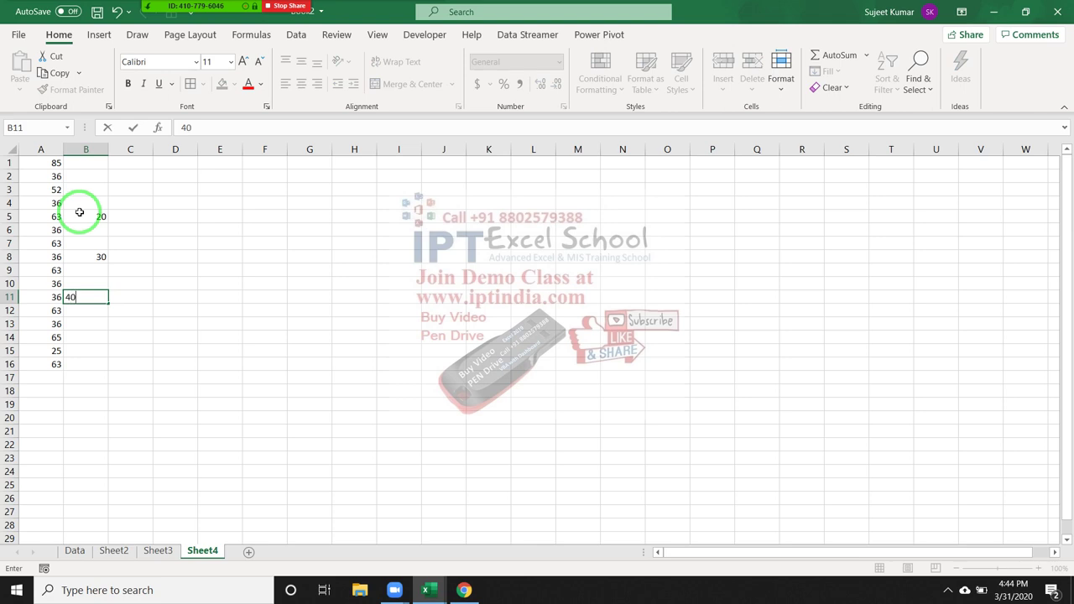
click(101, 257)
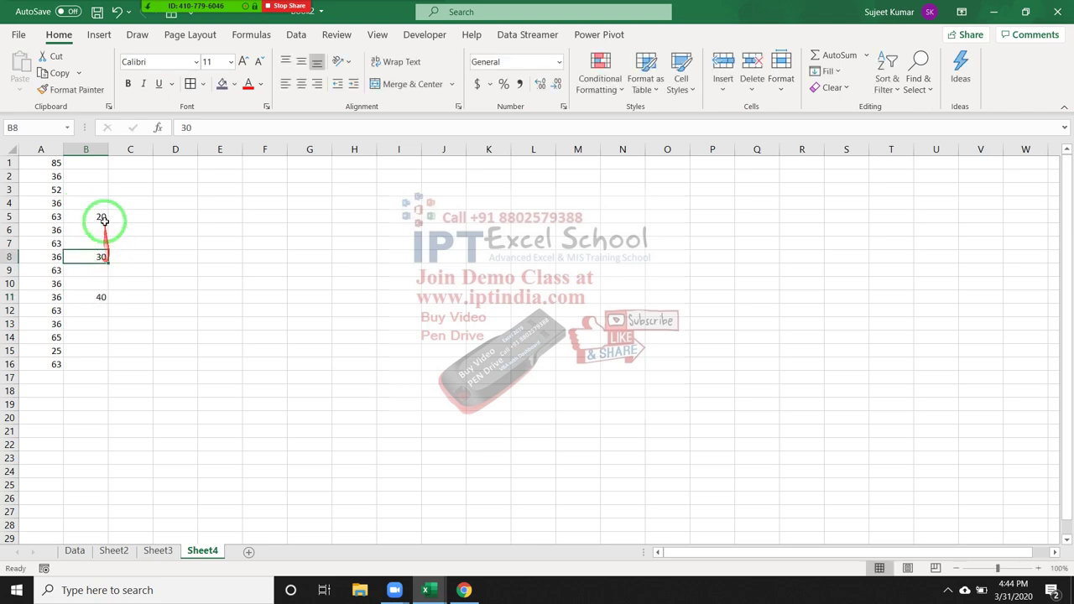
Select column B, then rows 5–6 and row 11 across columns A and B.
click(94, 149)
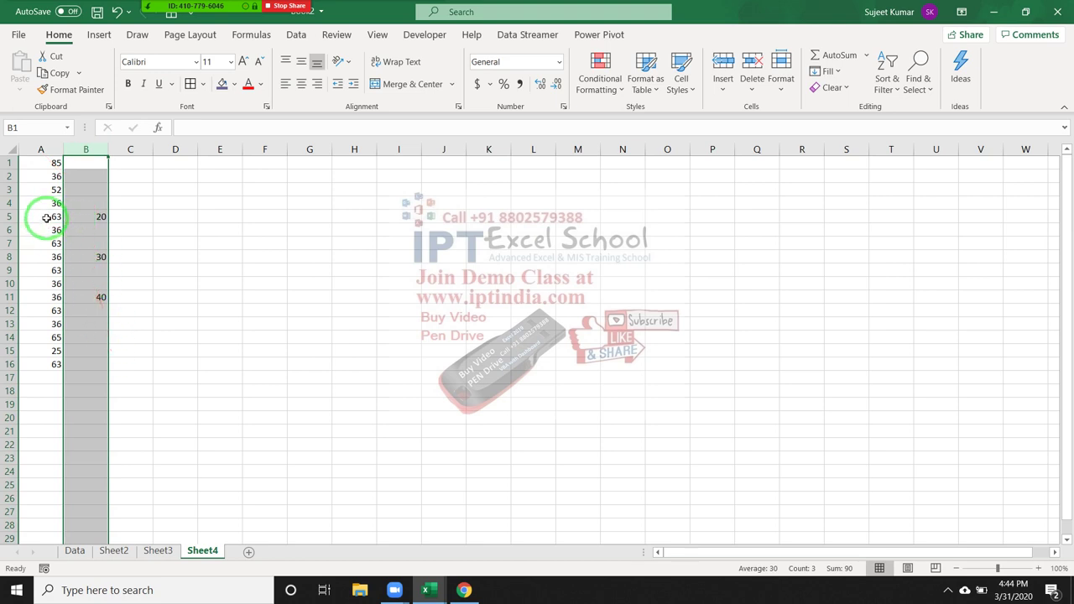
mouse_move(46, 217)
mouse_down()
mouse_move(76, 224)
mouse_move(79, 257)
mouse_up()
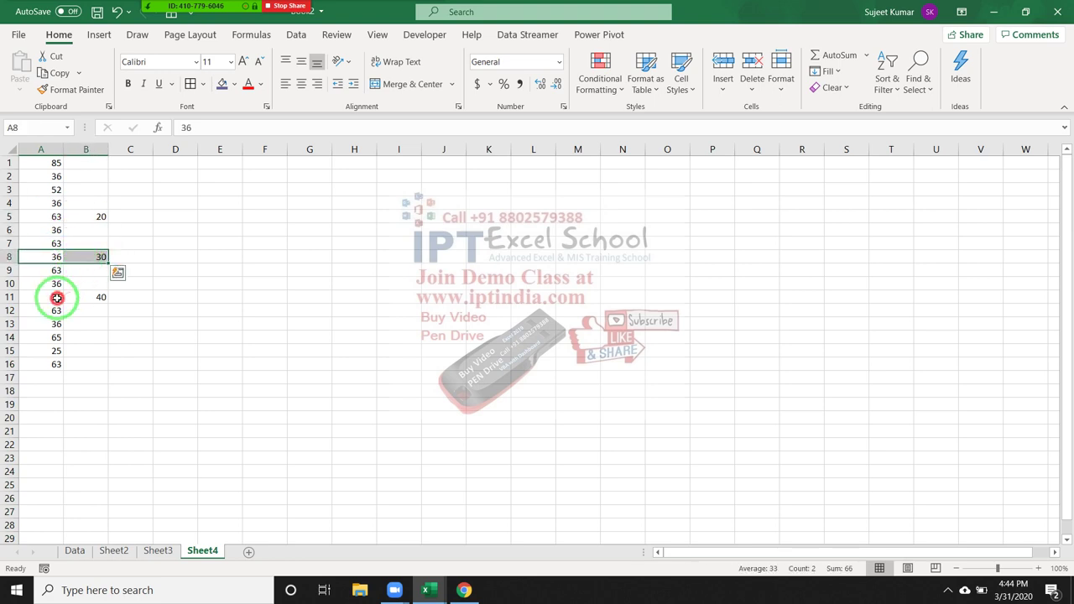
drag(50, 296, 86, 298)
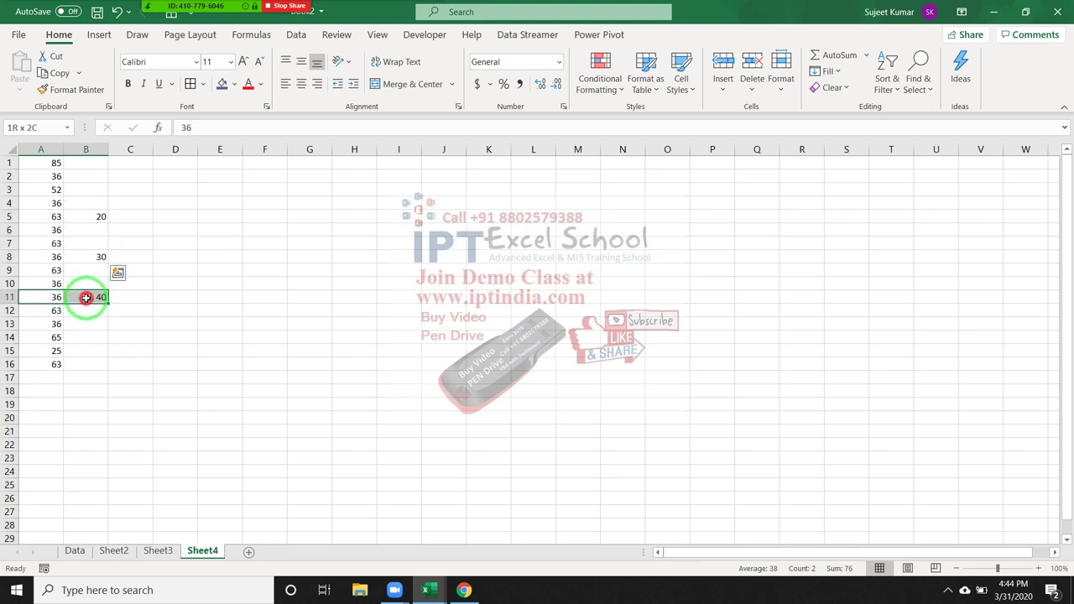
click(74, 149)
key(ctrl+c)
click(40, 149)
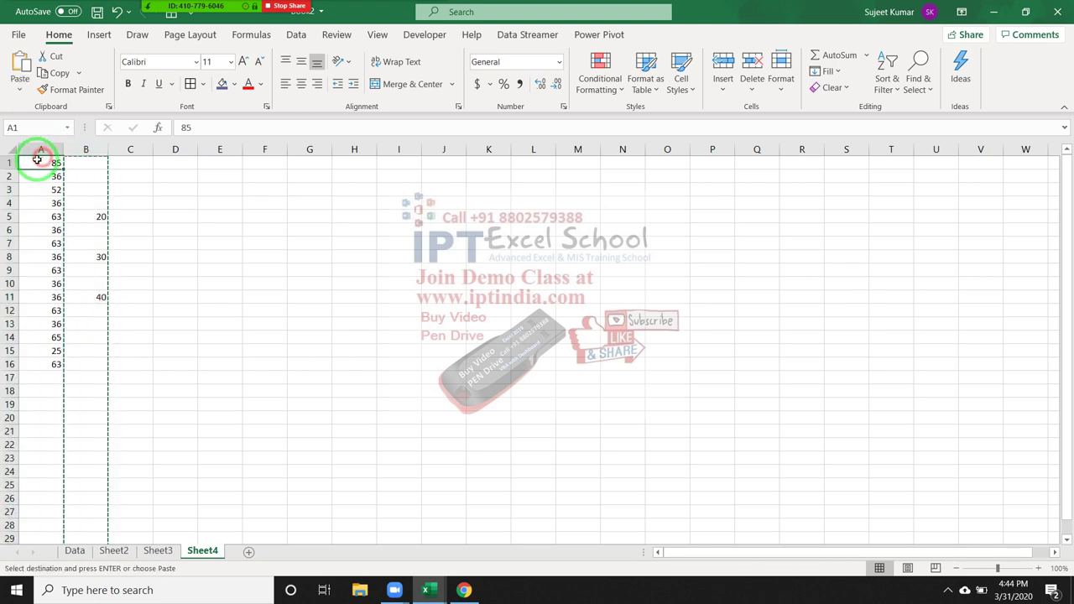
key(ctrl+v)
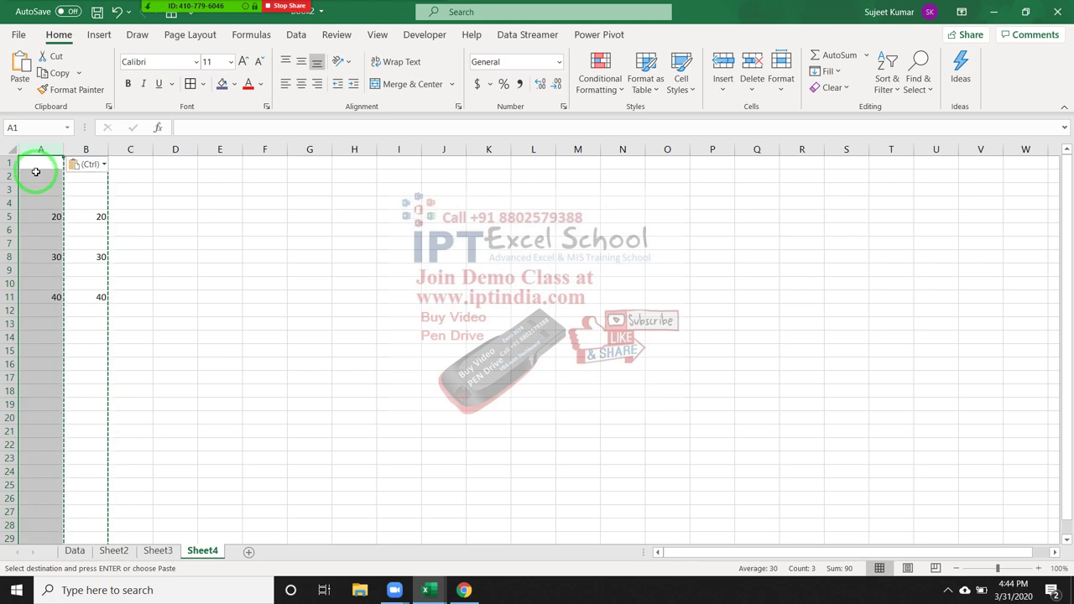
key(ctrl+z)
right_click(50, 177)
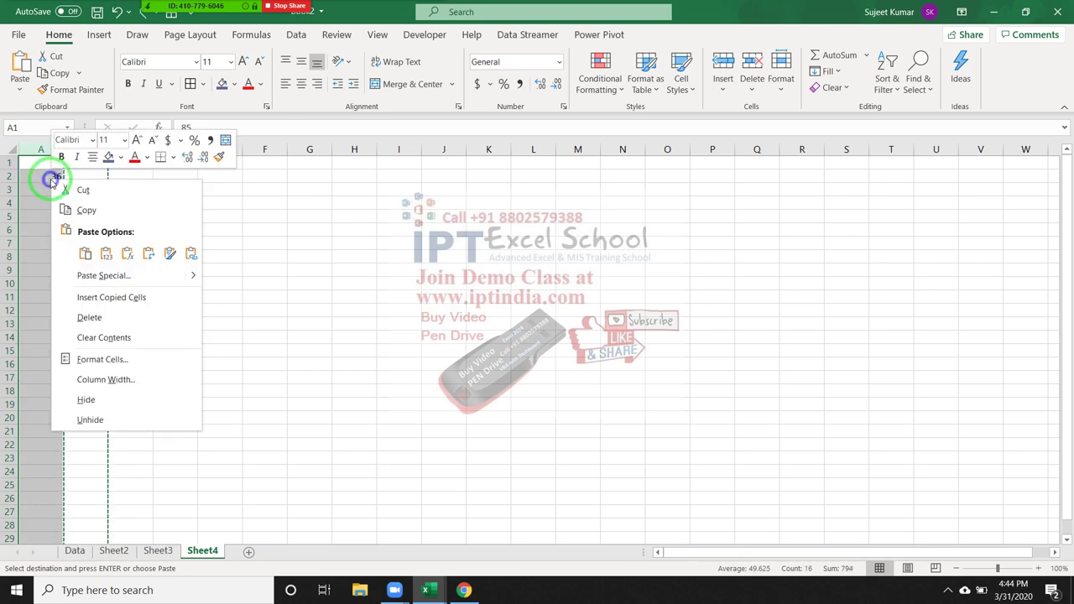
click(84, 273)
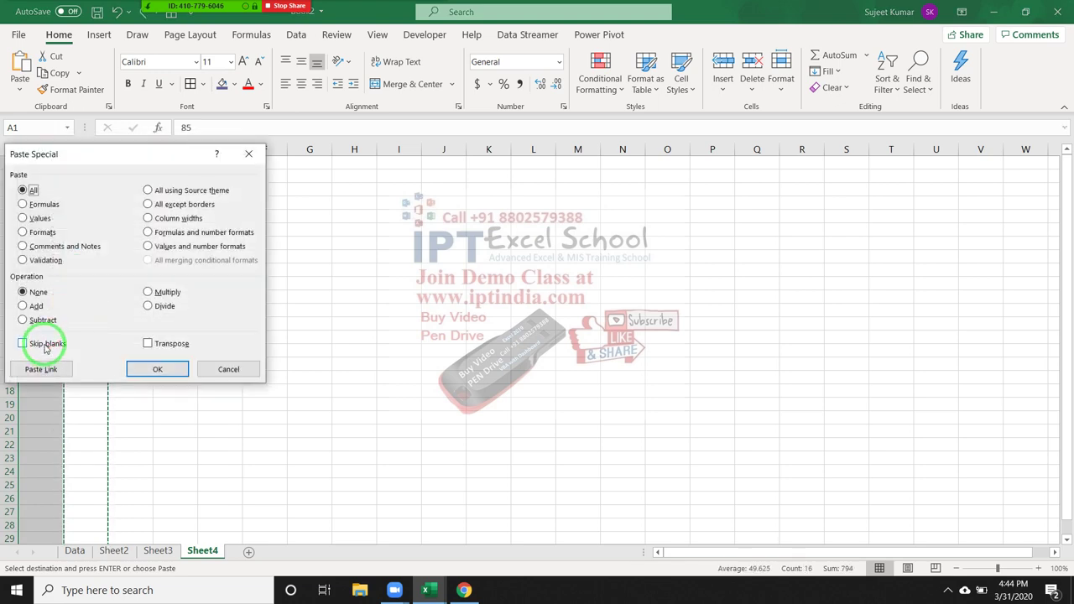
click(42, 344)
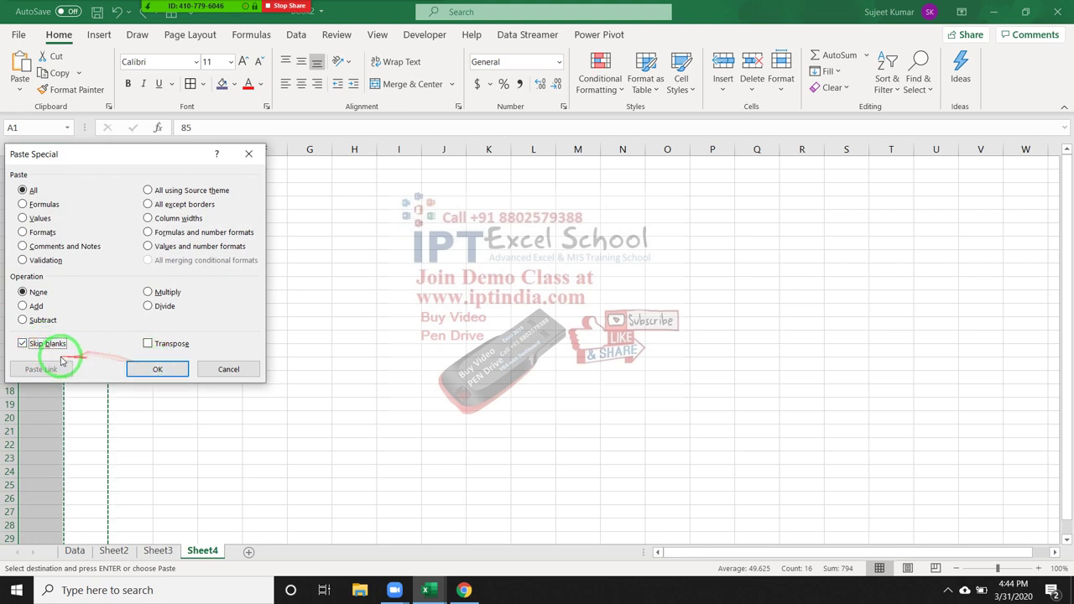
click(155, 367)
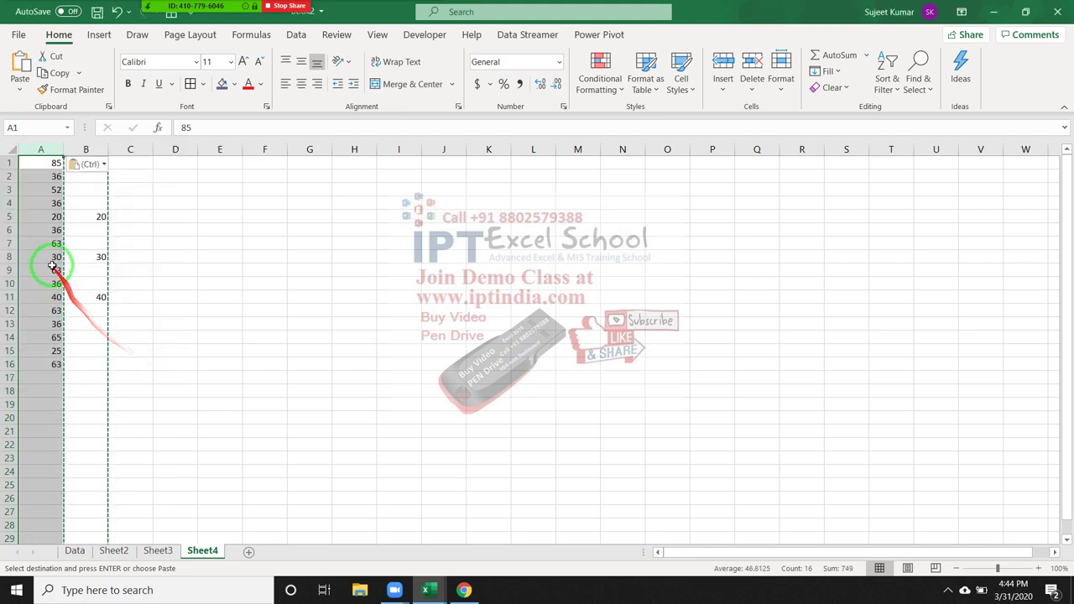
click(35, 220)
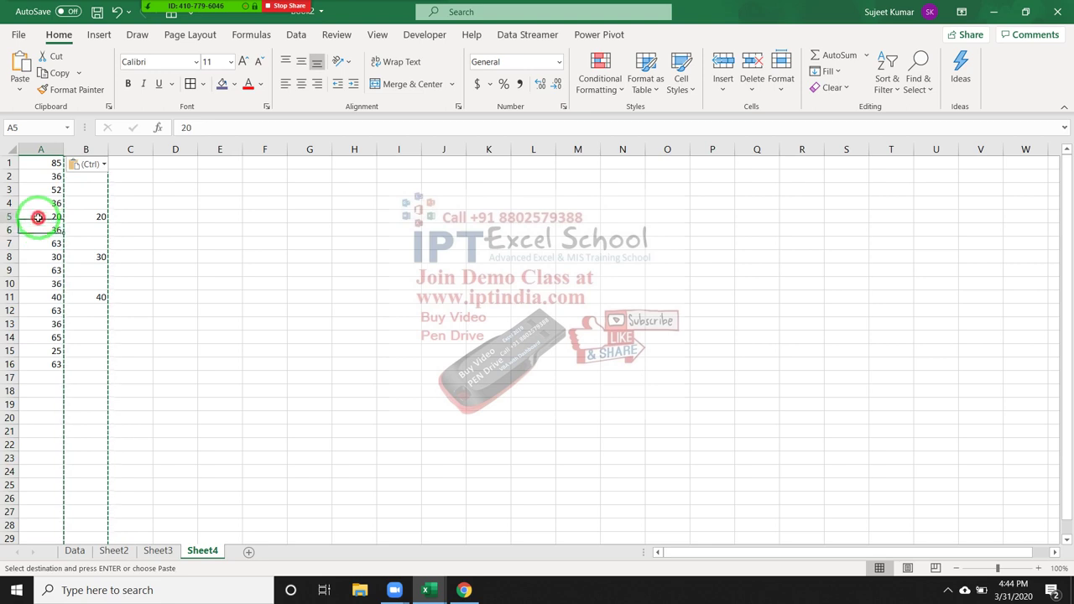
drag(63, 222, 69, 219)
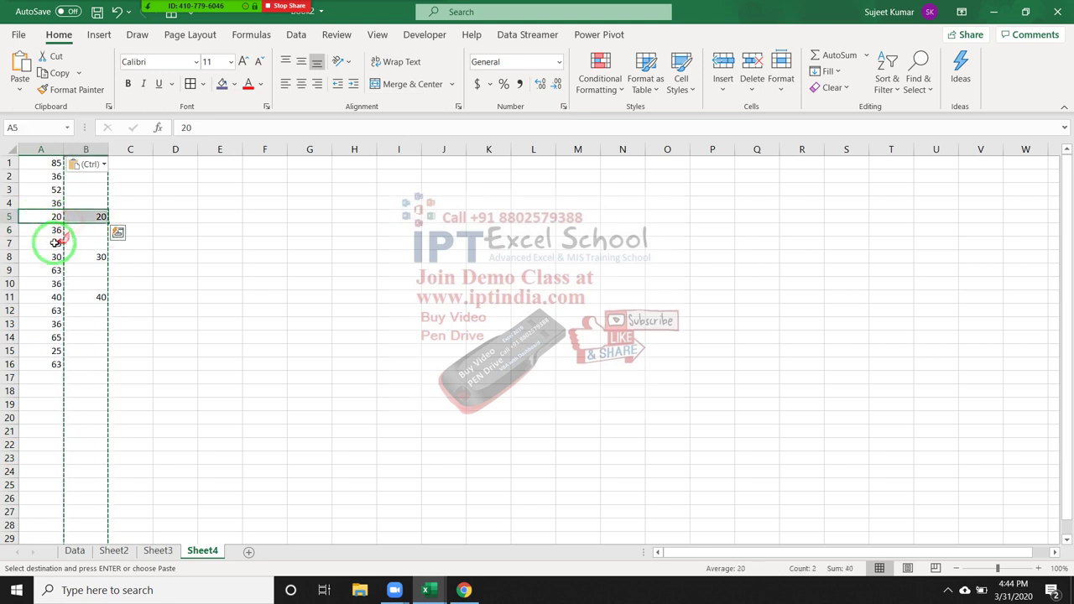
drag(52, 255, 74, 256)
drag(57, 297, 84, 297)
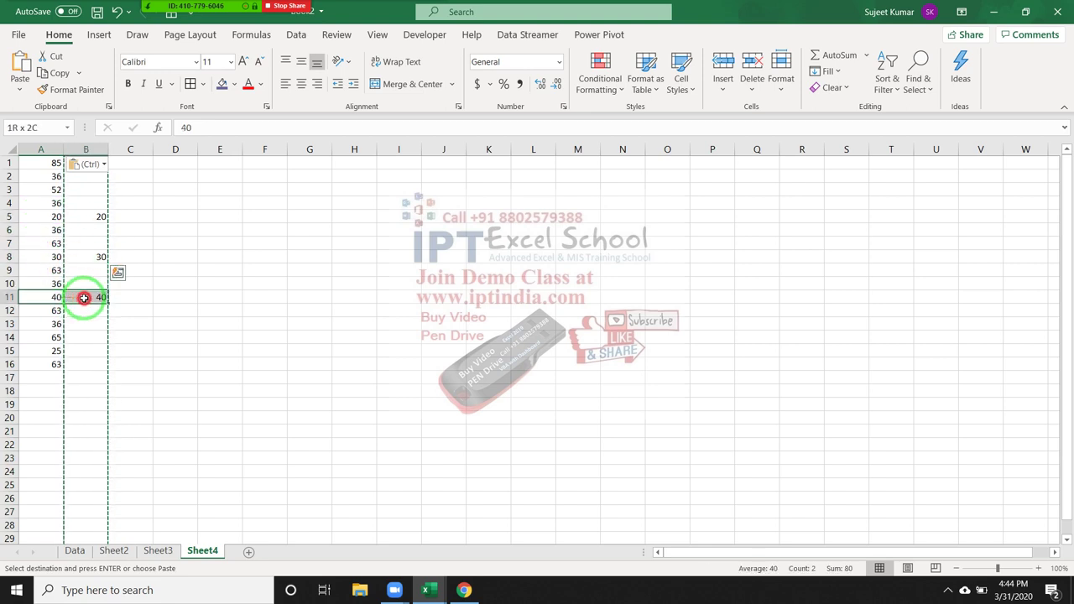
click(84, 256)
click(84, 218)
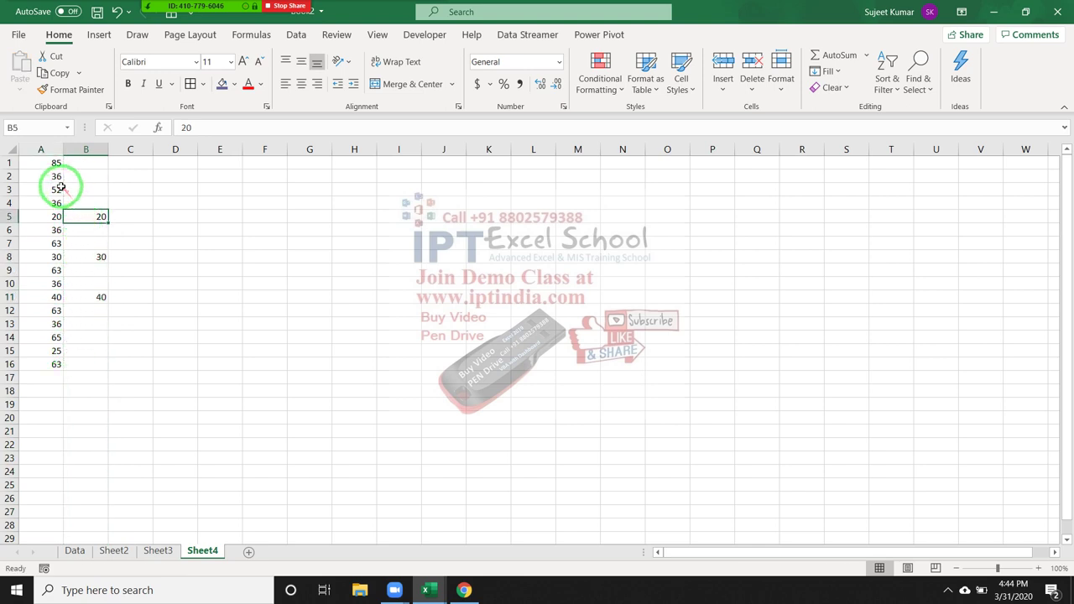
click(94, 258)
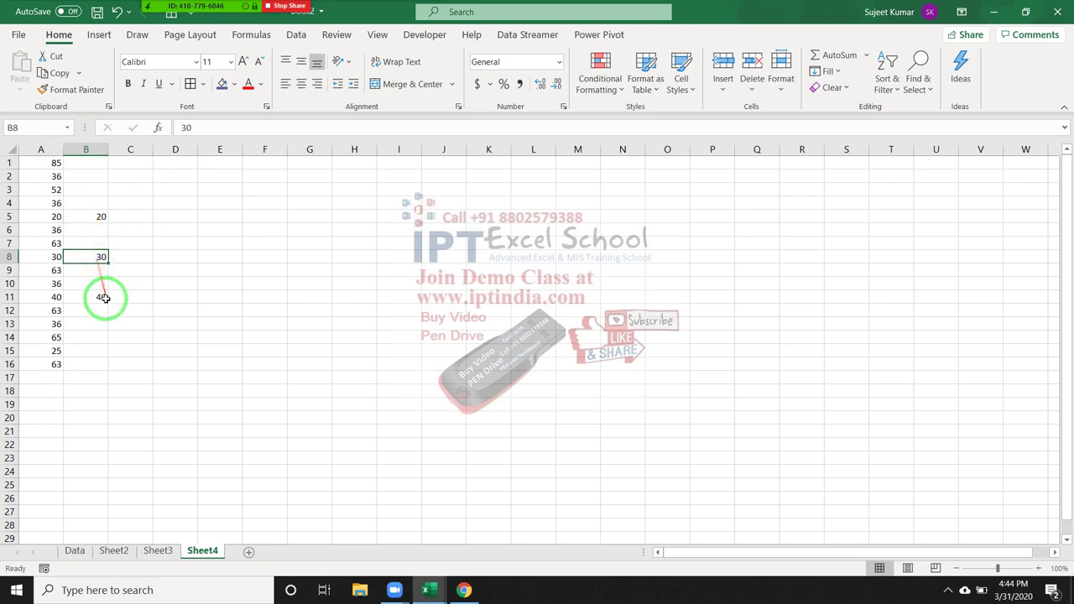
click(99, 297)
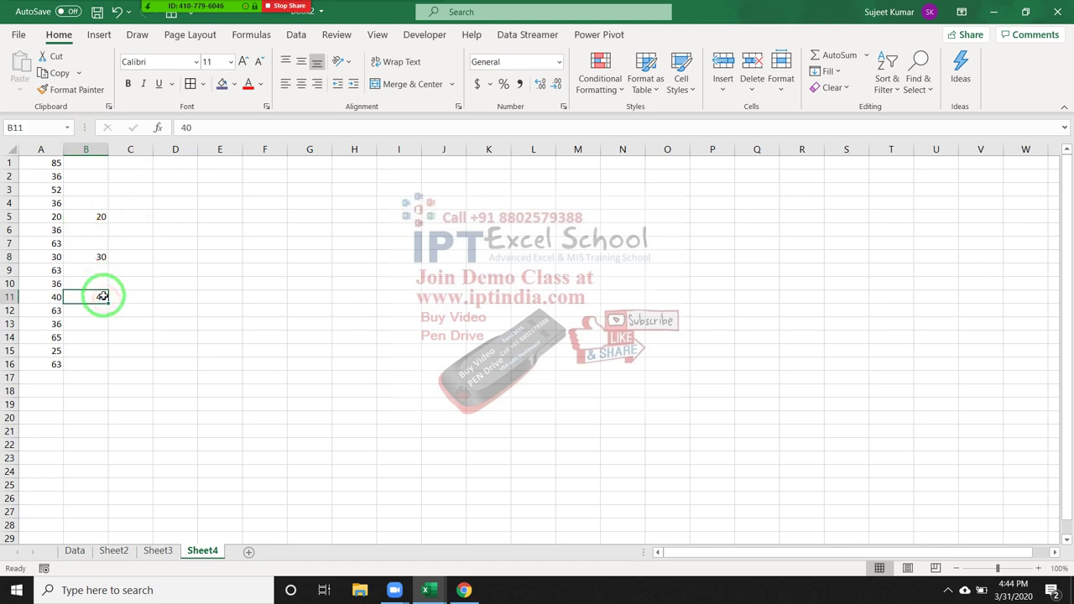
Copy column B and Paste Special it onto column A with Skip blanks ticked.
click(83, 150)
key(ctrl+c)
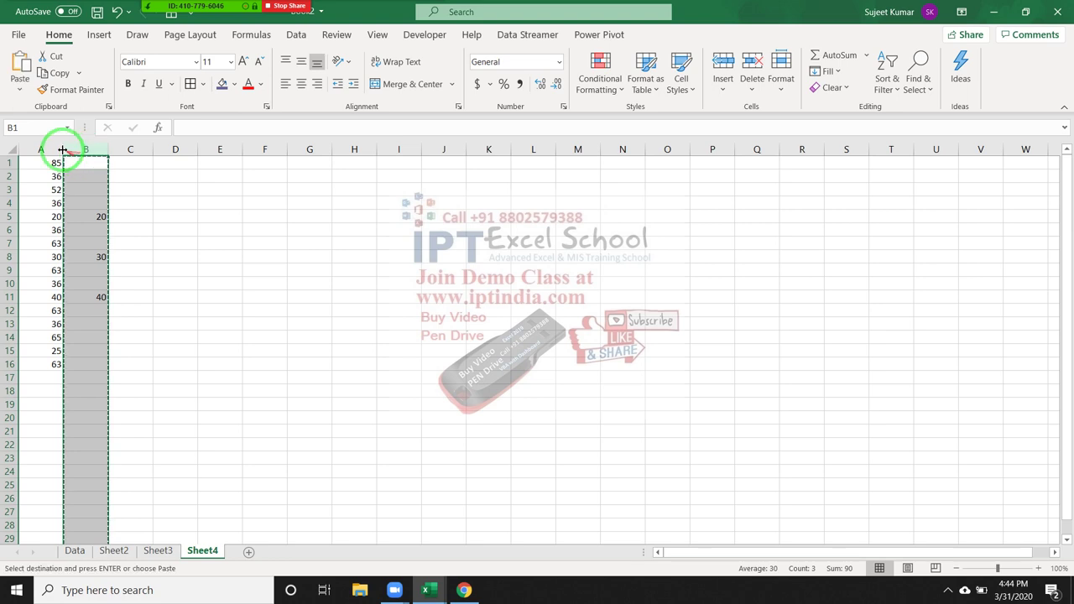
click(41, 149)
right_click(42, 149)
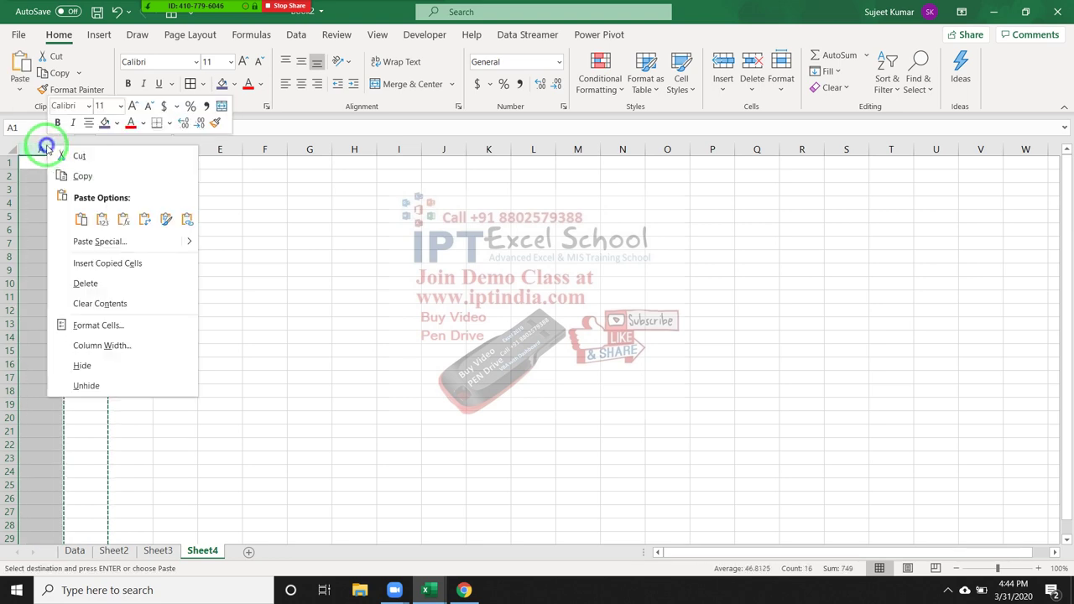
click(99, 241)
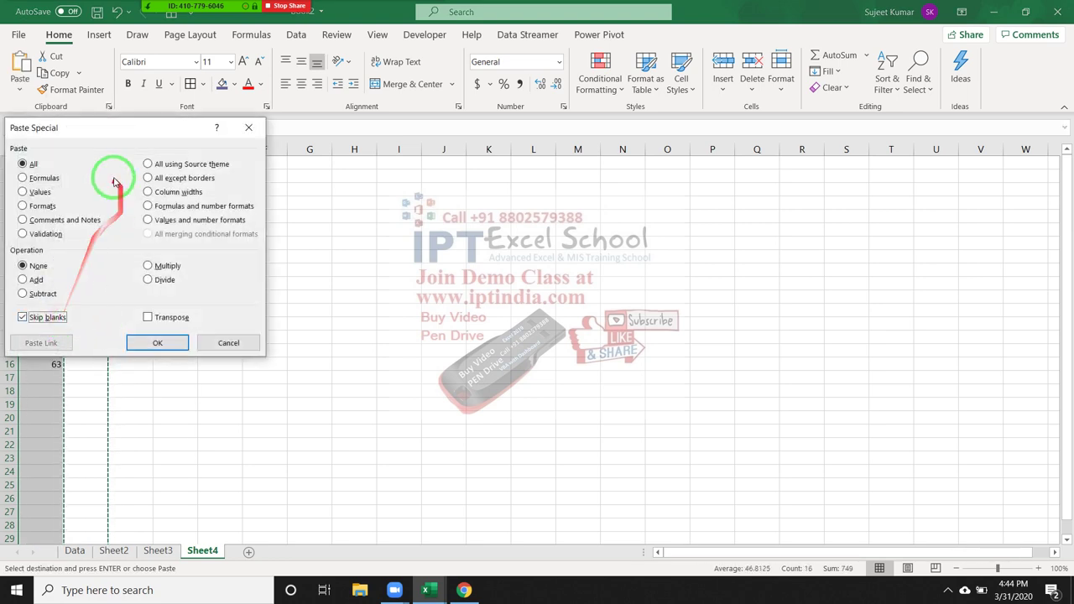
drag(110, 128, 269, 121)
drag(84, 161, 83, 231)
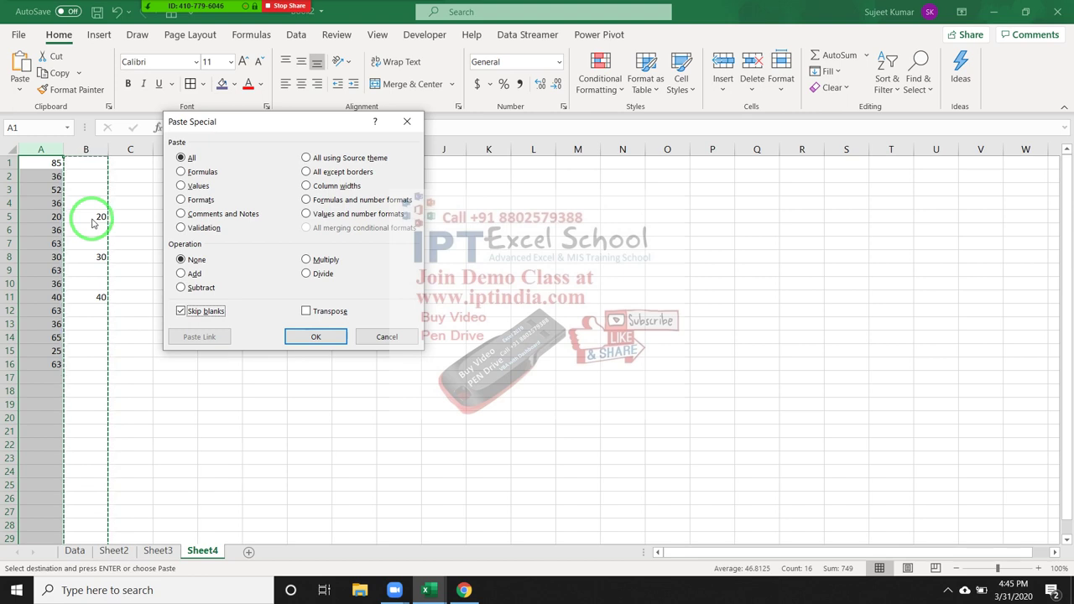
click(326, 338)
On the Data sheet, copy the ID–MRP headers with two sales rows and paste them transposed at Q4.
click(87, 538)
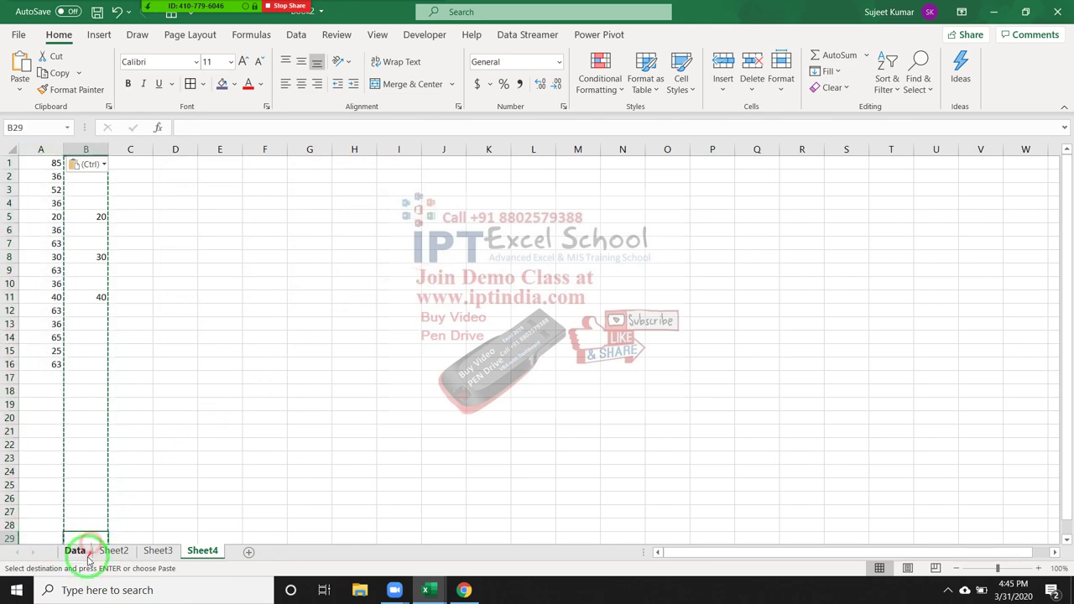
click(78, 551)
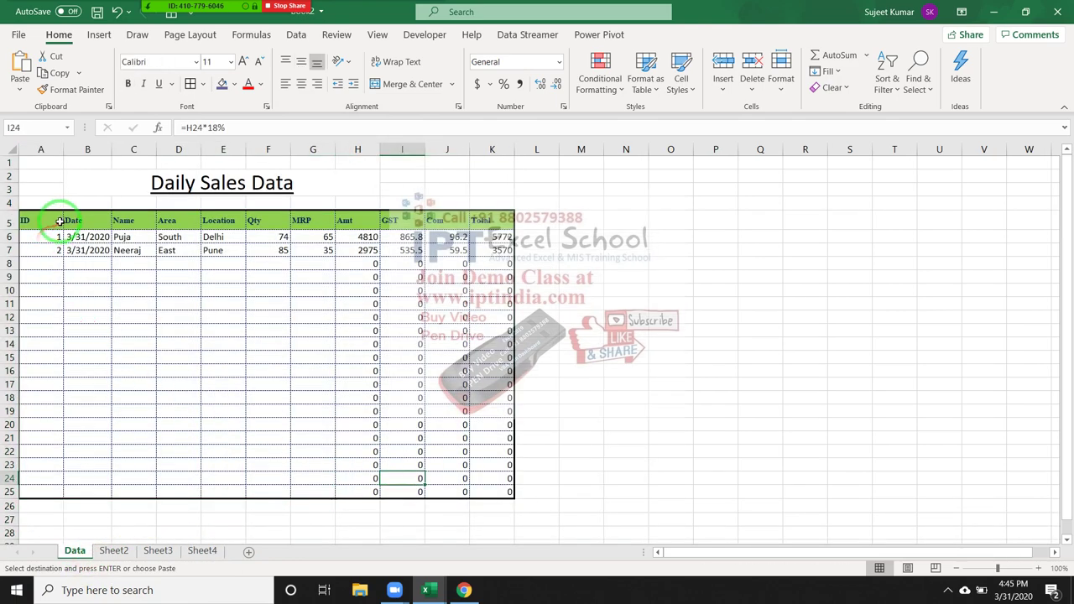
mouse_move(34, 219)
mouse_down()
mouse_move(315, 237)
mouse_move(314, 250)
mouse_up()
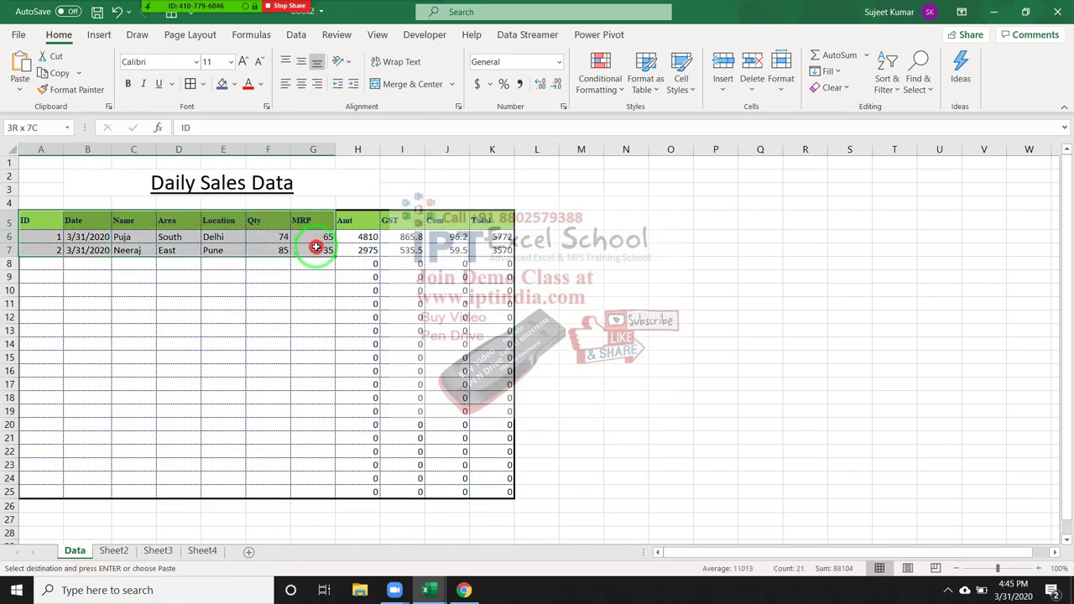
key(ctrl+c)
right_click(752, 198)
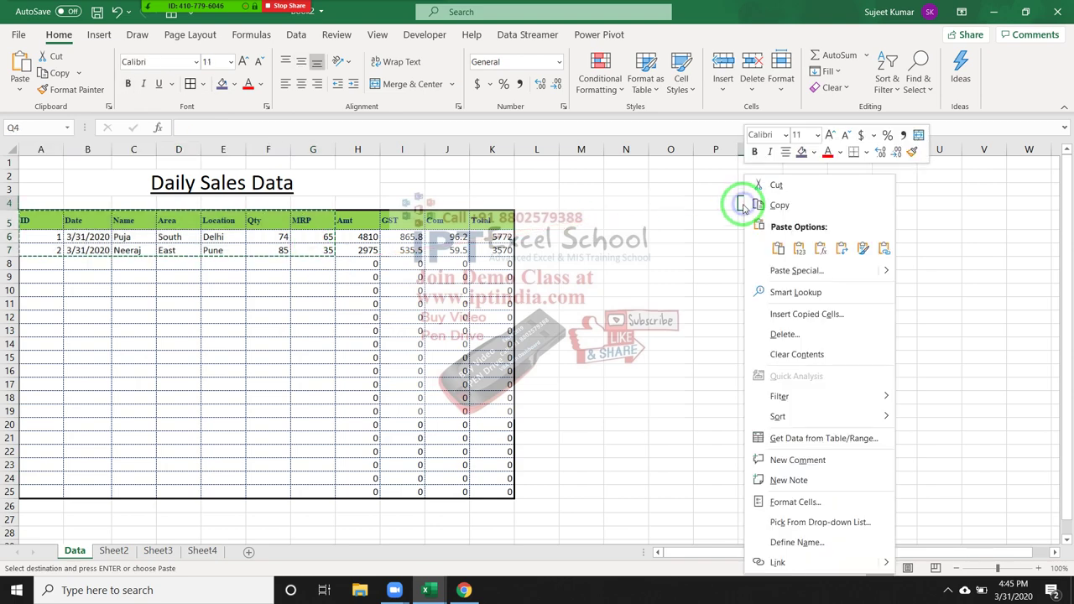
click(776, 270)
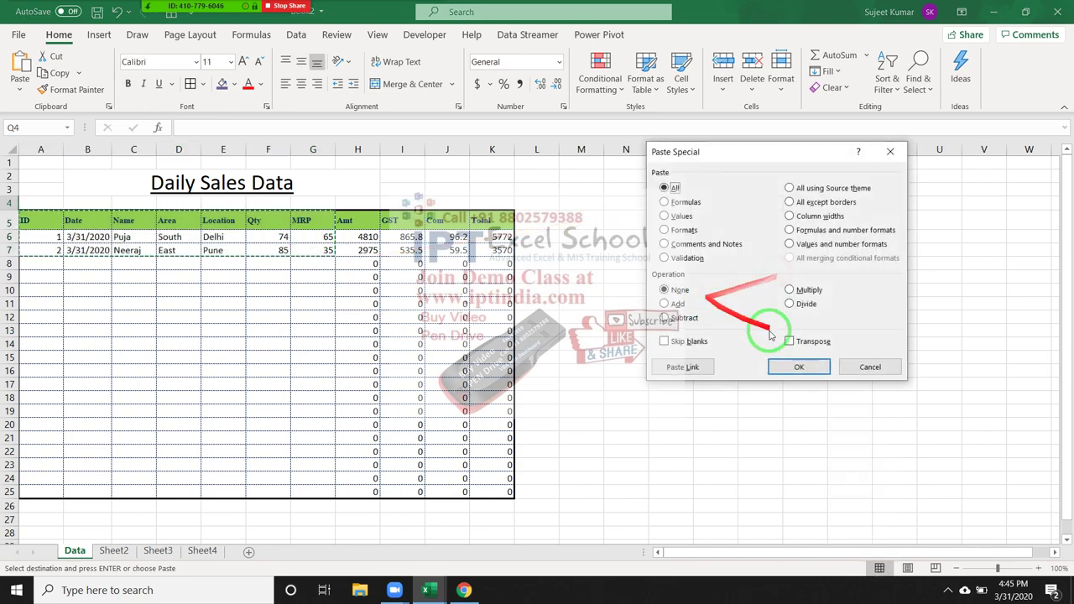
click(789, 340)
click(799, 371)
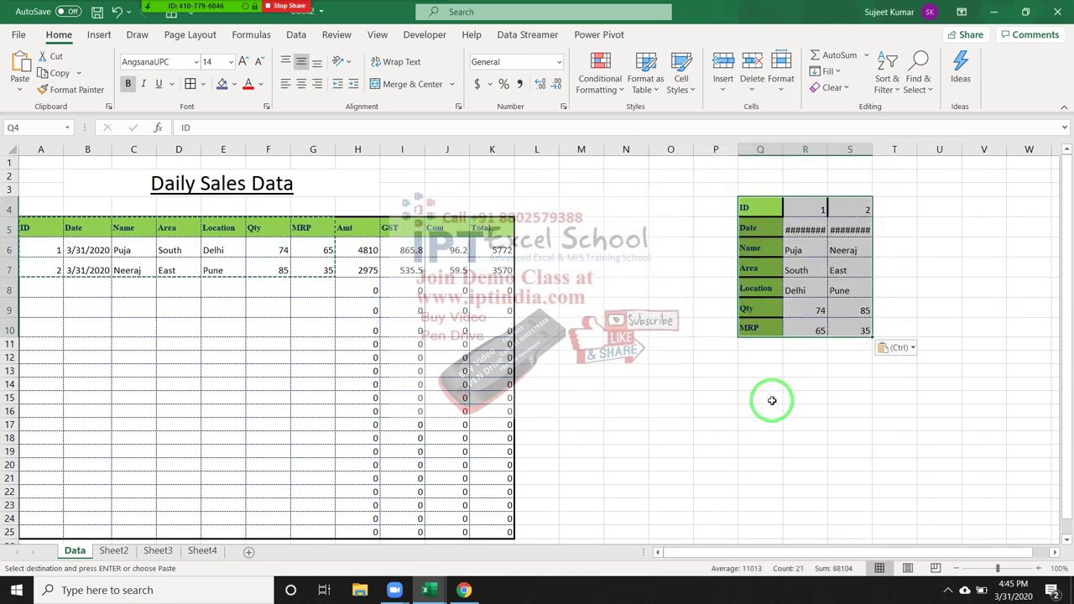
Paste the block transposed back into rows at M13, then clear the copy marquee.
right_click(588, 376)
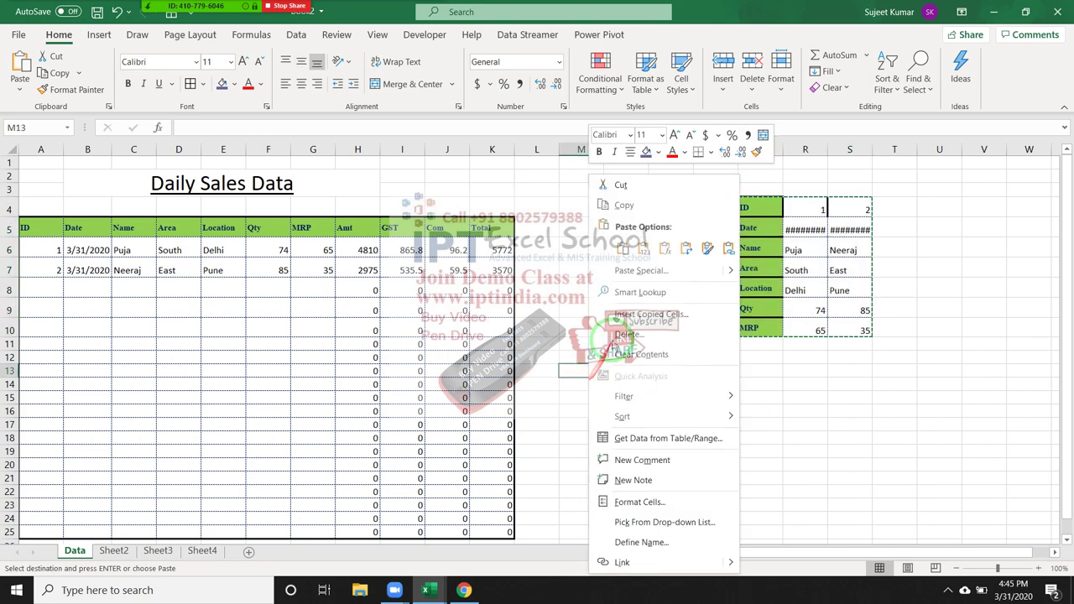
click(628, 268)
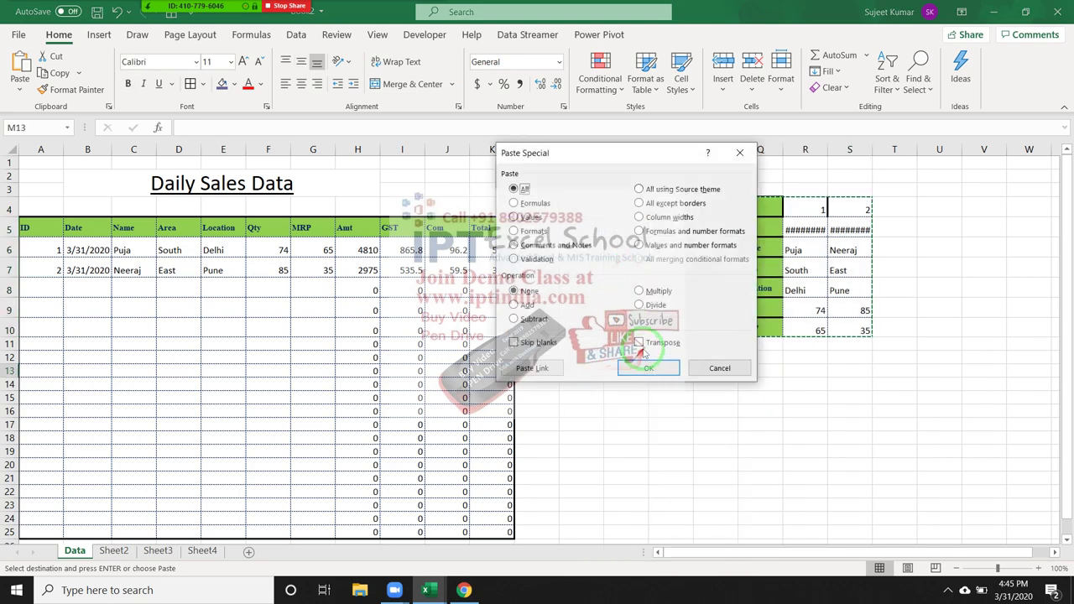
click(639, 342)
click(646, 367)
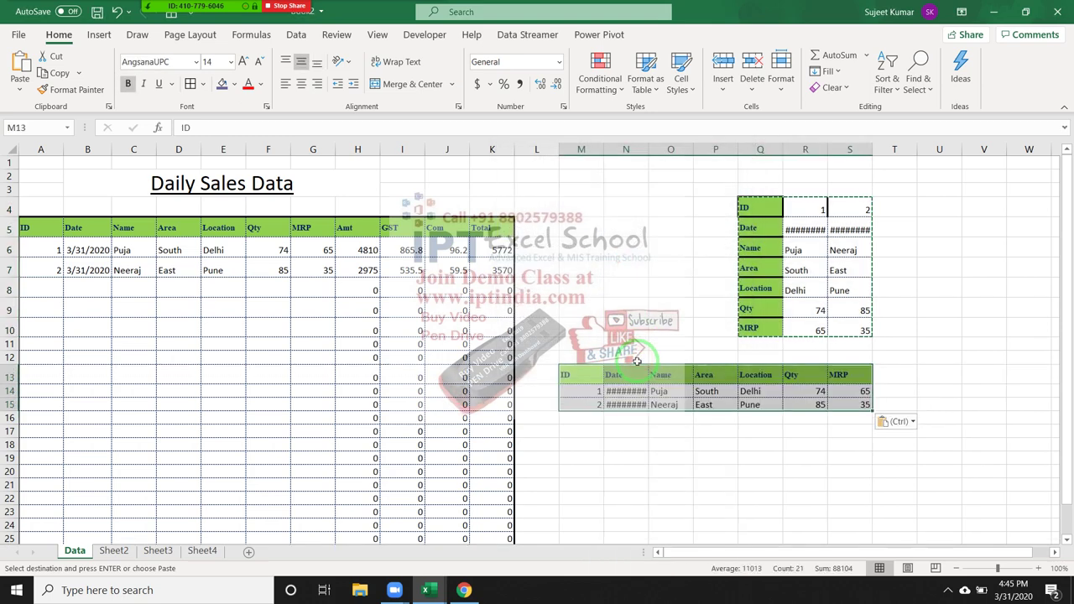
key(Escape)
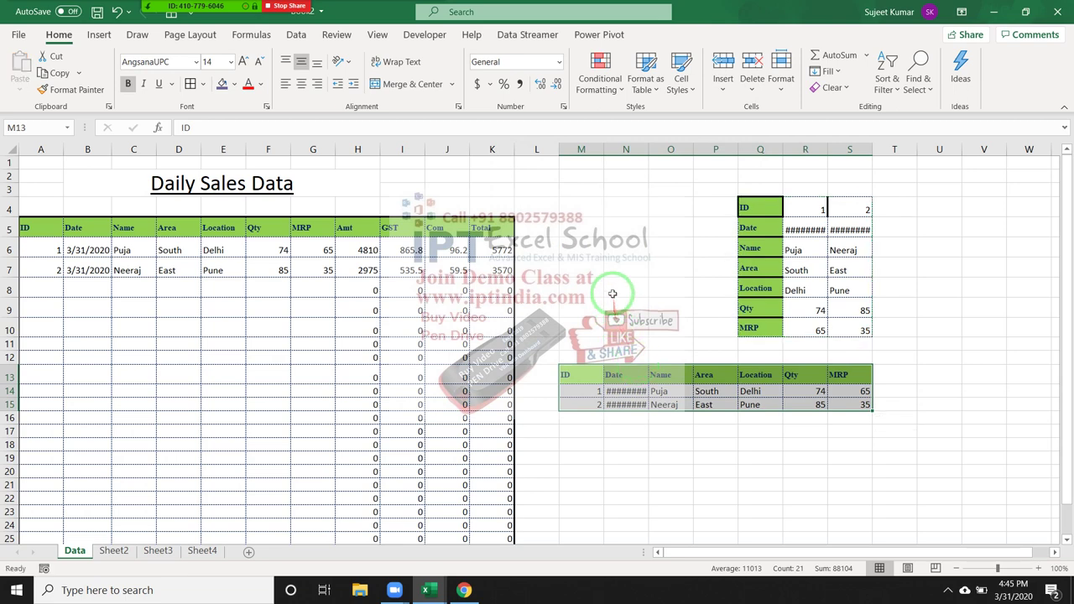
Delete columns M through T on the Data sheet and go back to Sheet4.
click(580, 149)
drag(603, 149, 887, 138)
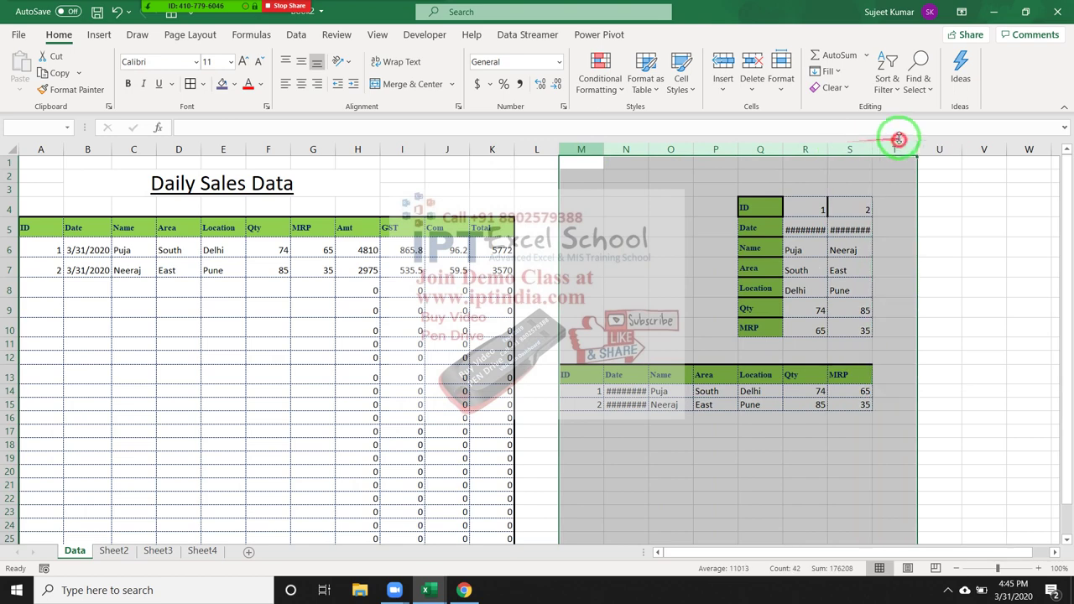
key(ctrl+minus)
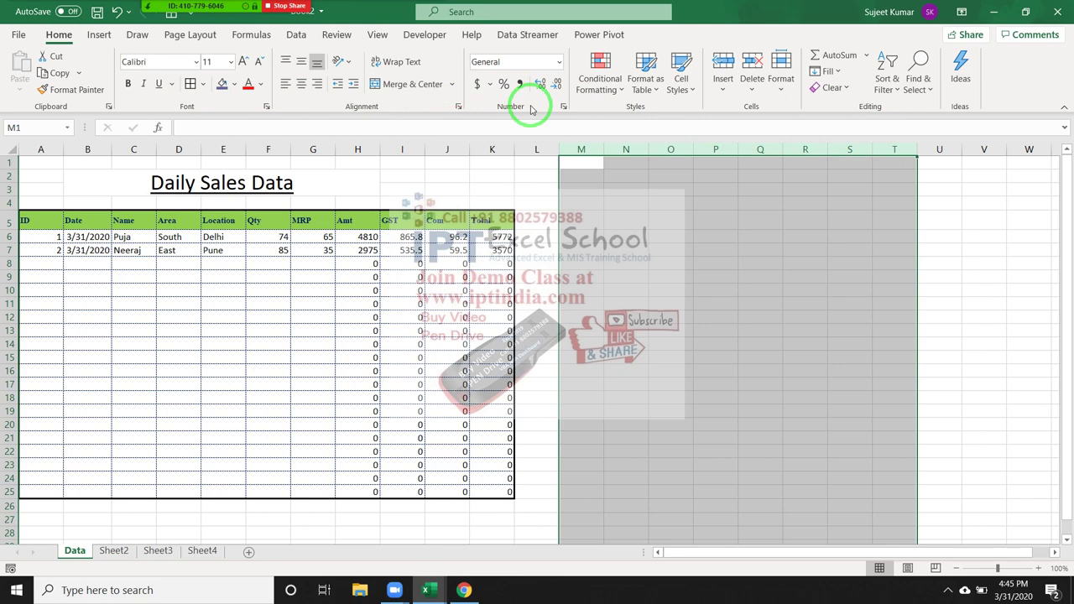
click(203, 550)
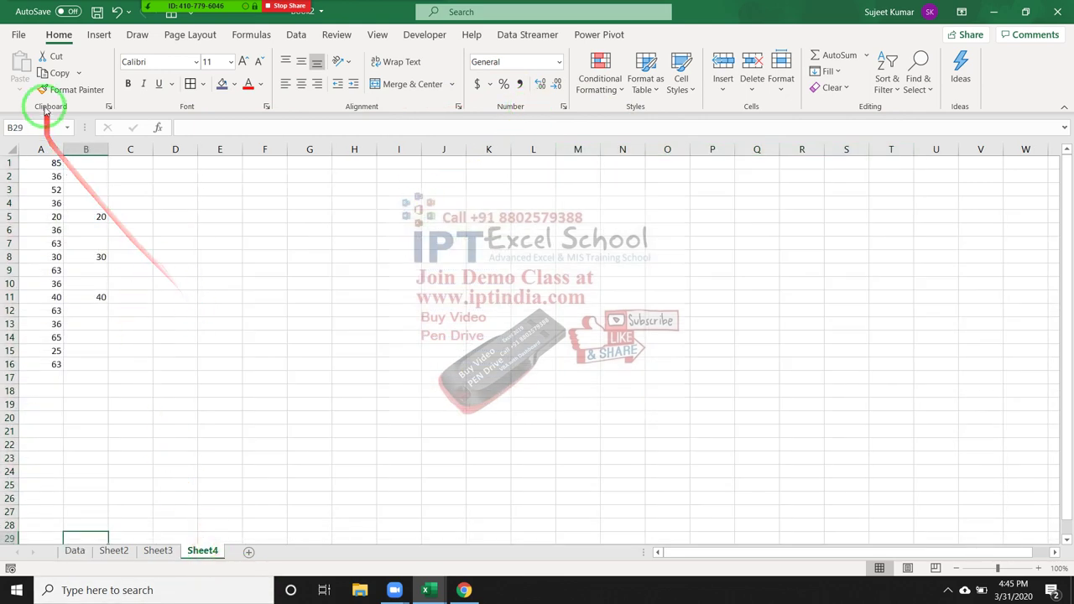
click(59, 42)
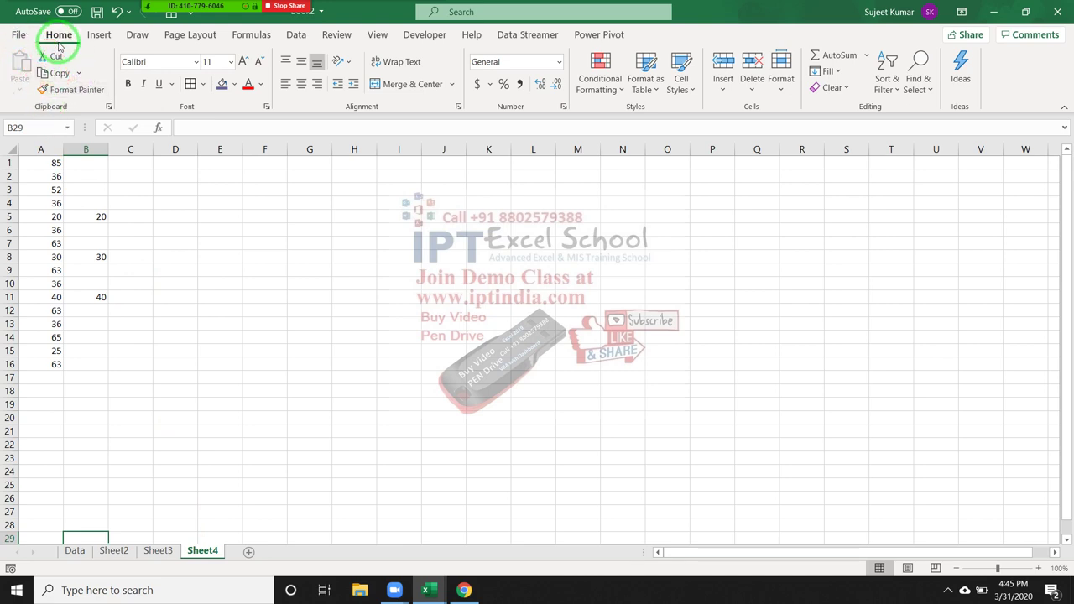
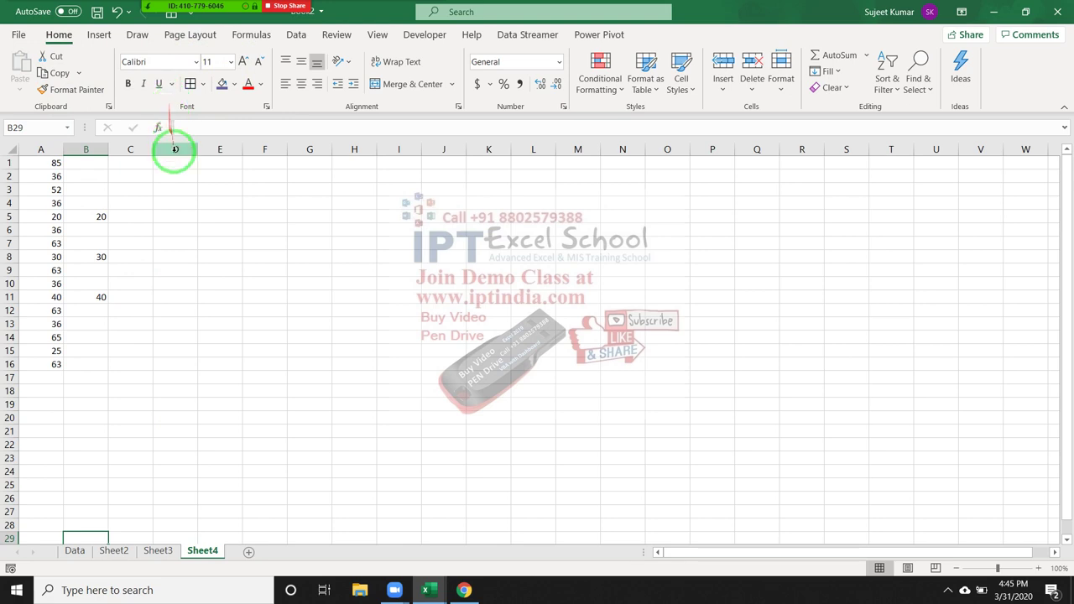
Enter 20 in G4, then edit it to add a percent sign so it reads 20%.
click(227, 219)
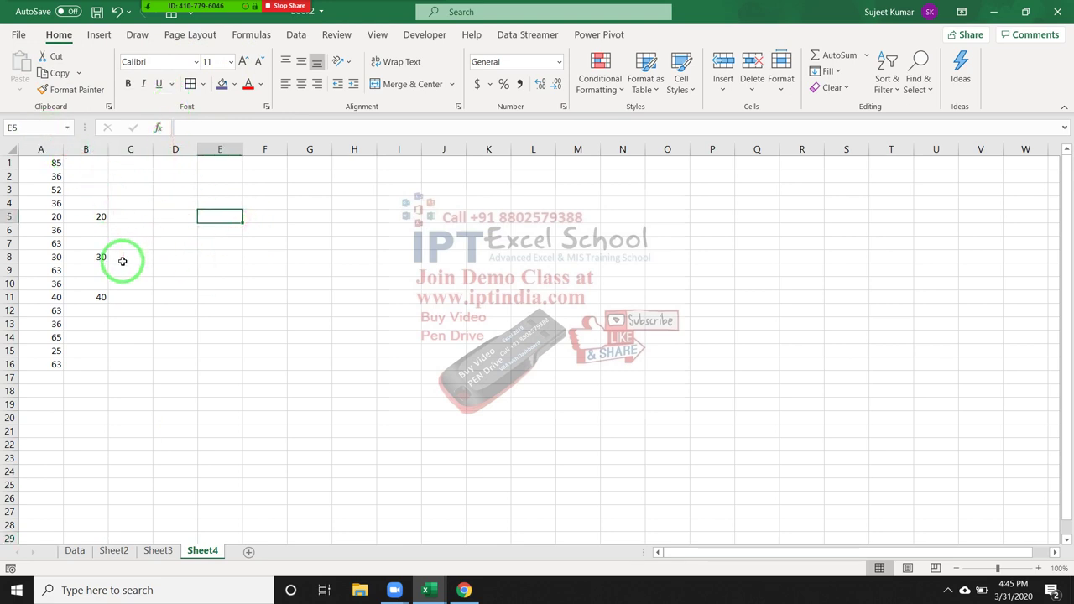
click(175, 203)
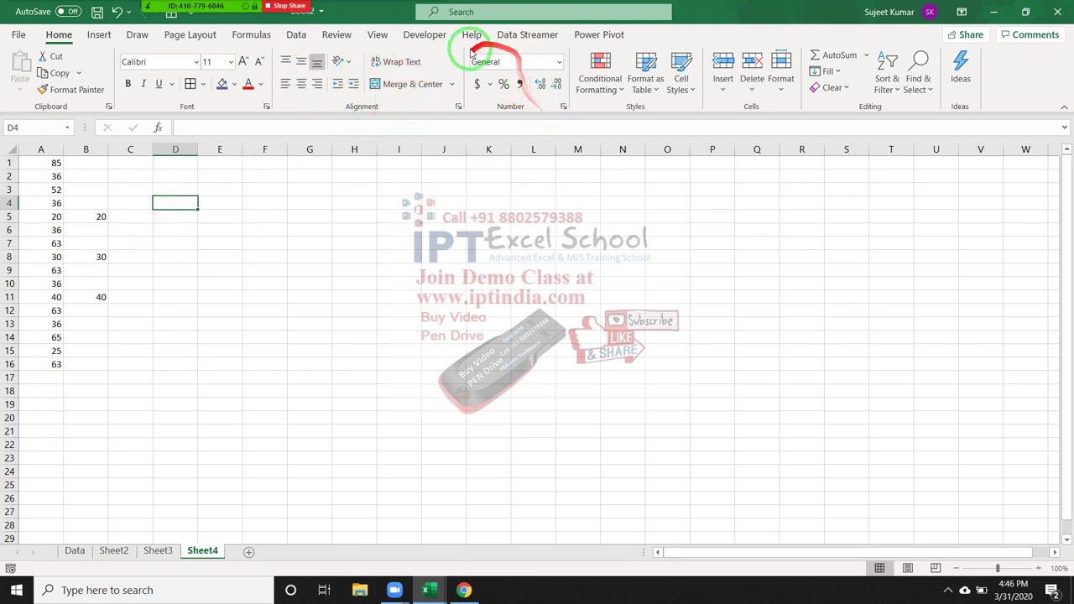
click(326, 201)
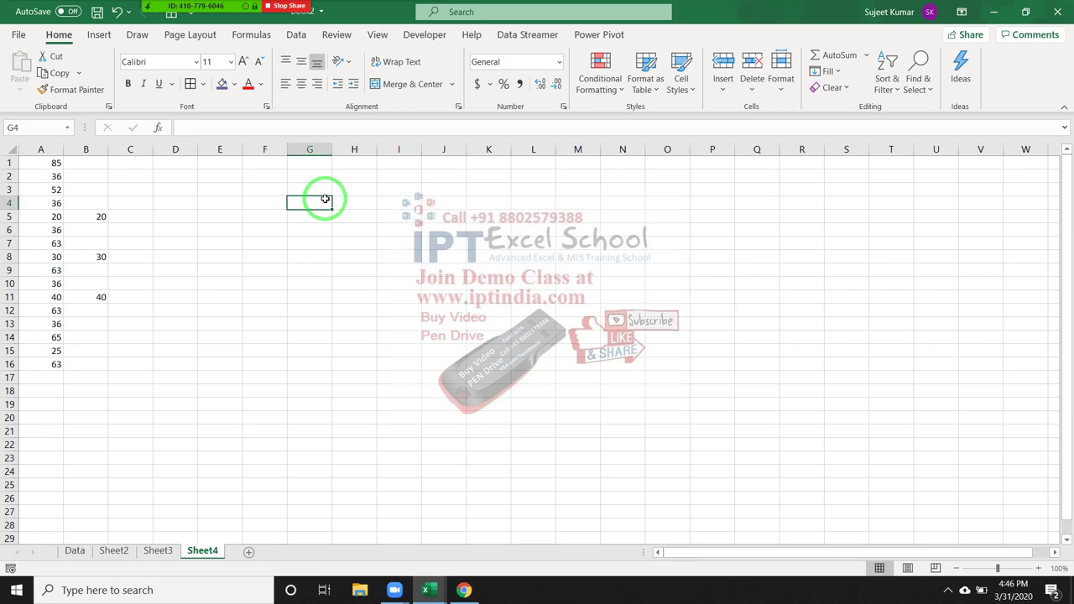
text(20)
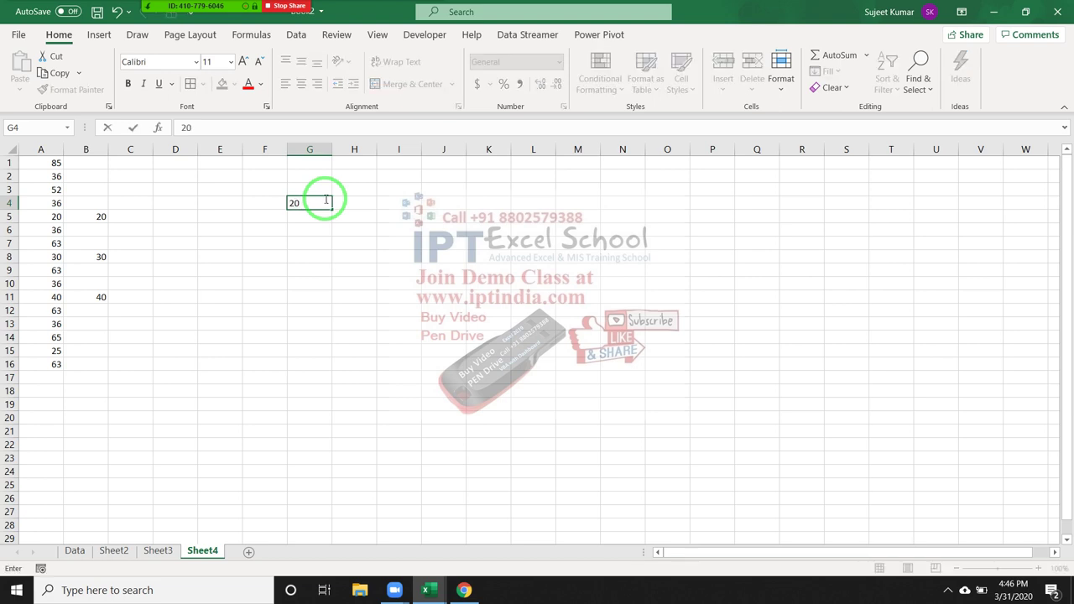
key(Return)
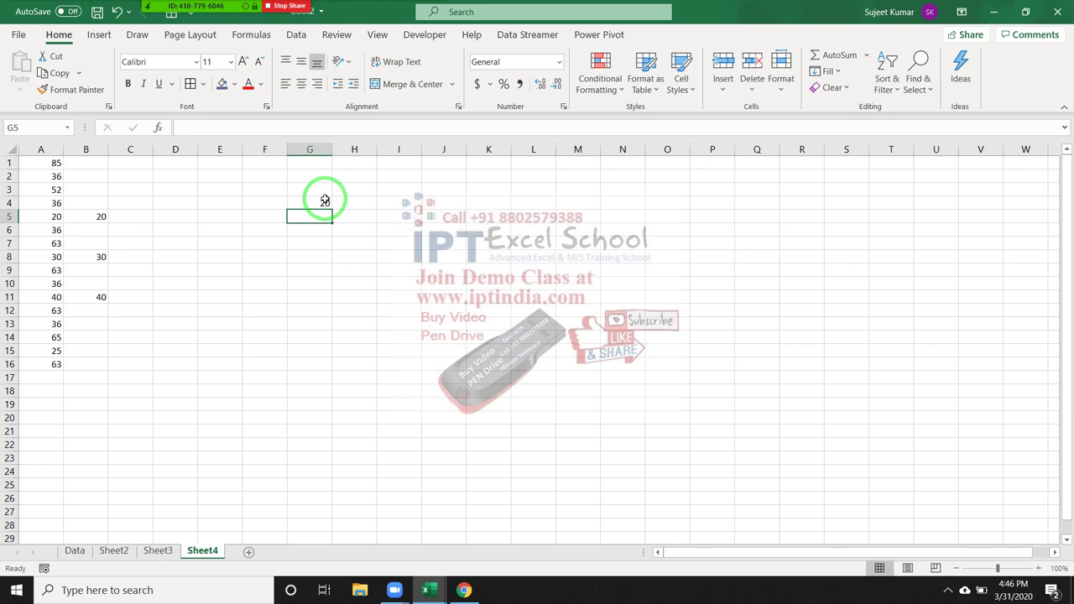
double_click(325, 201)
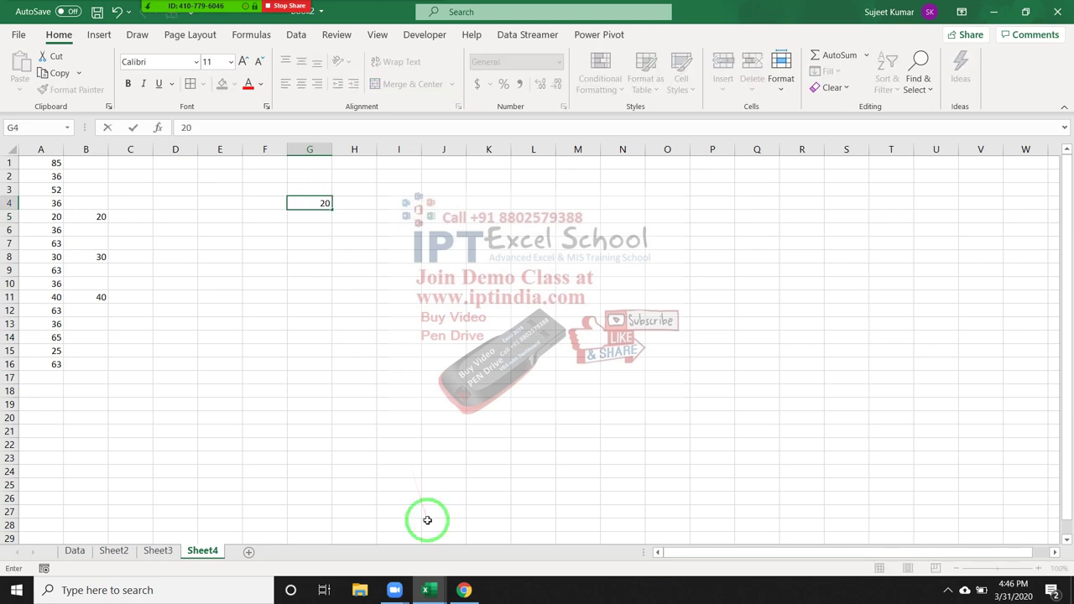
text(%)
key(Return)
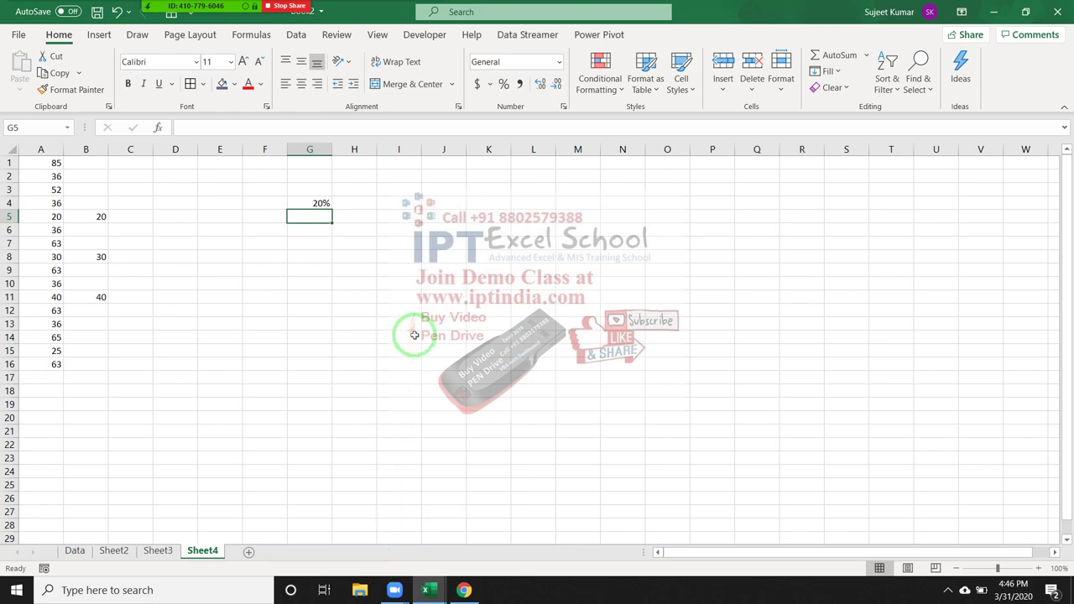
Enter 20% in F6 and 54 in G6.
ctrl+scroll(420, 328, up, 3)
ctrl+scroll(419, 328, up, 4)
click(580, 277)
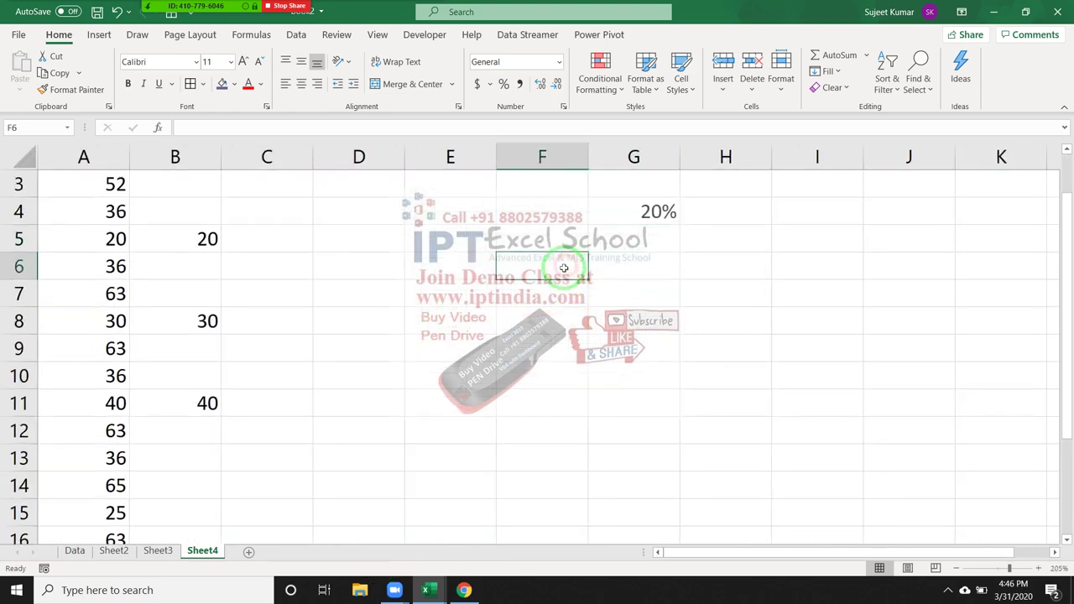
text(20)
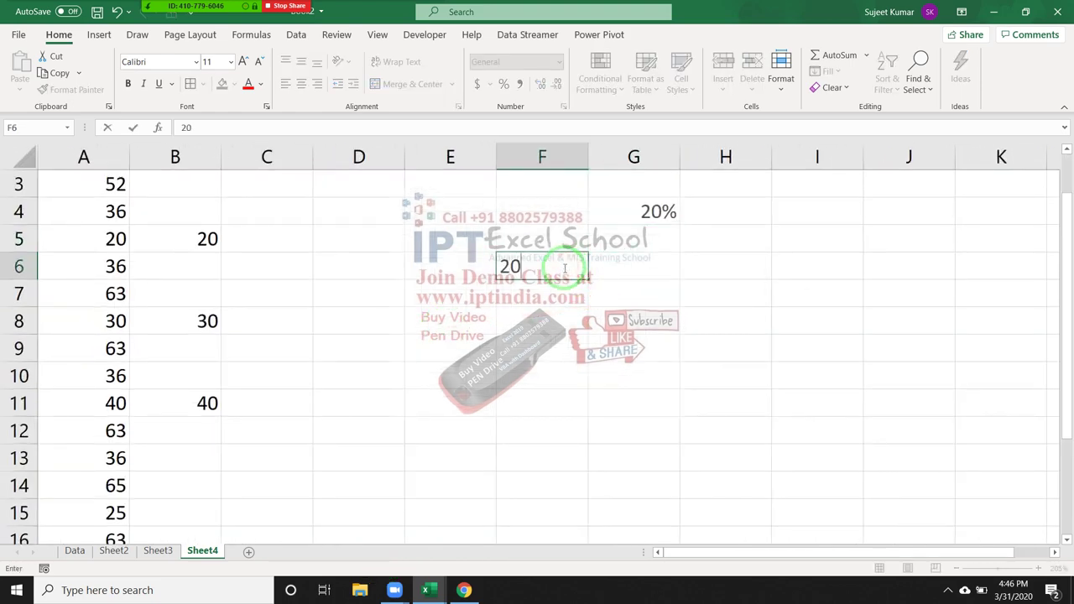
key(Right)
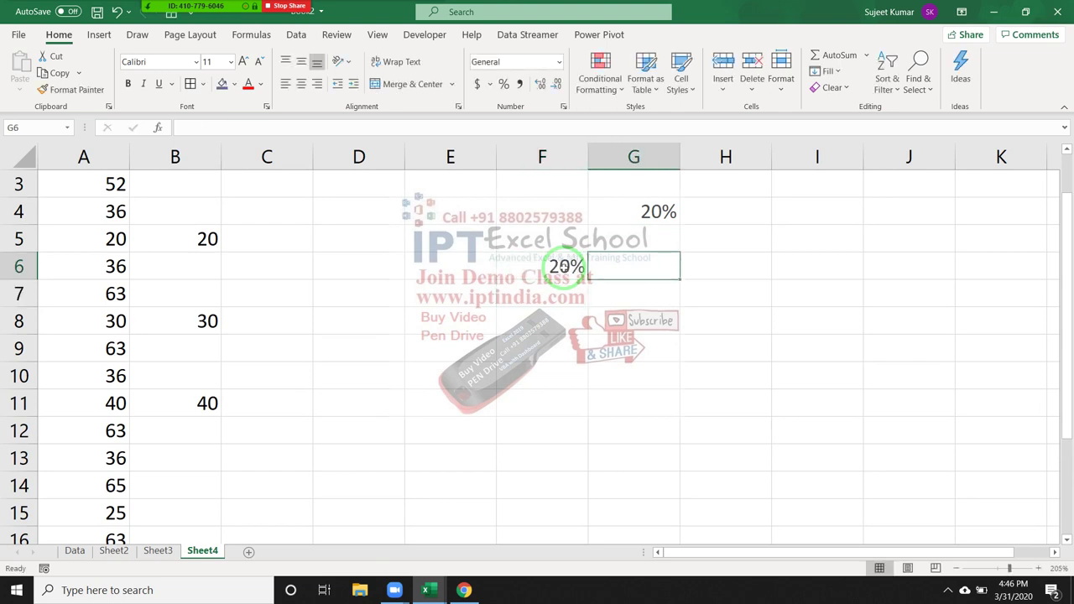
text(54)
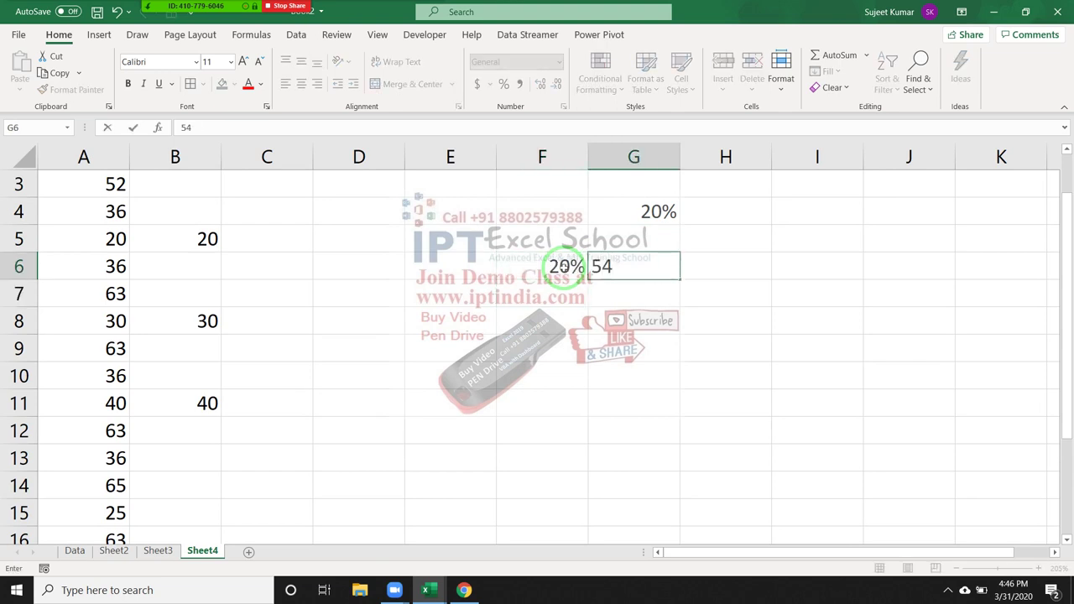
key(Escape)
text(54)
key(Return)
key(Up)
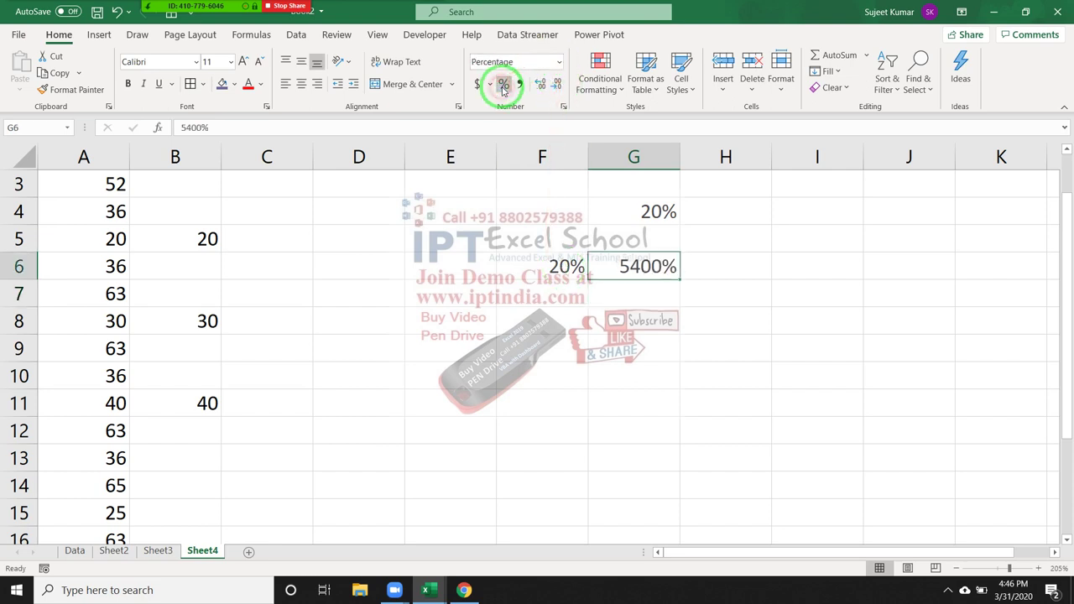
Type the note 1=100% in G7.
click(617, 289)
text(100)
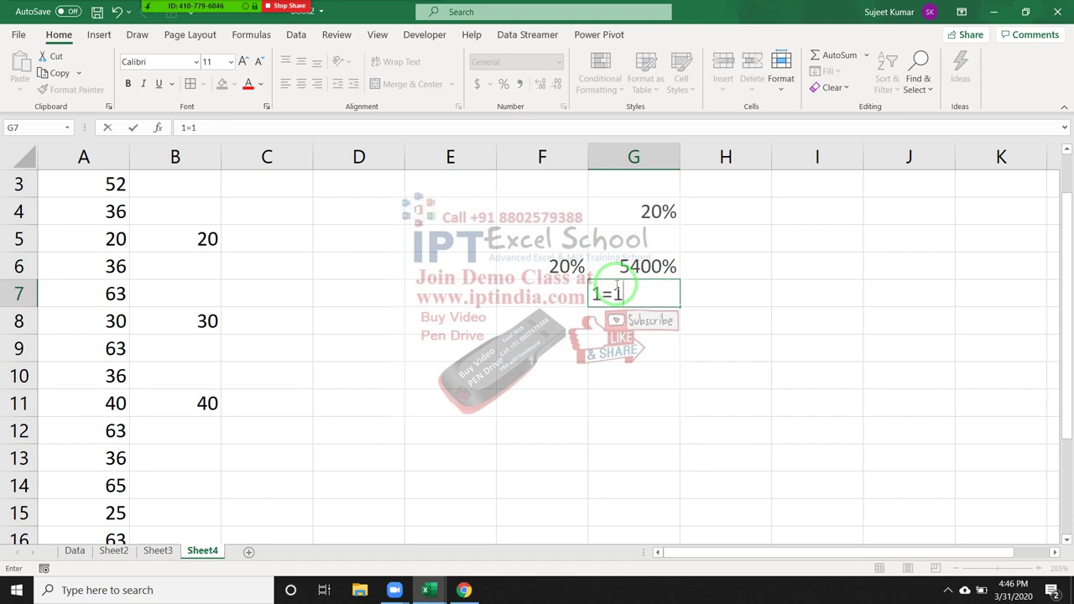
text(%)
click(659, 323)
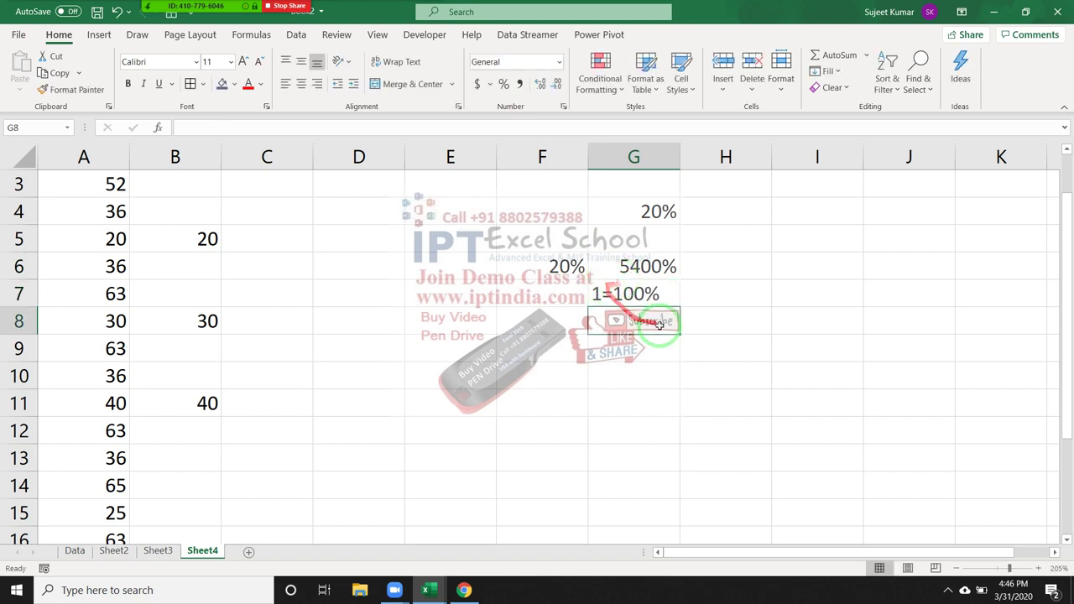
Enter 0.54 in H6, format it as 54%, then go to the Data sheet.
click(709, 273)
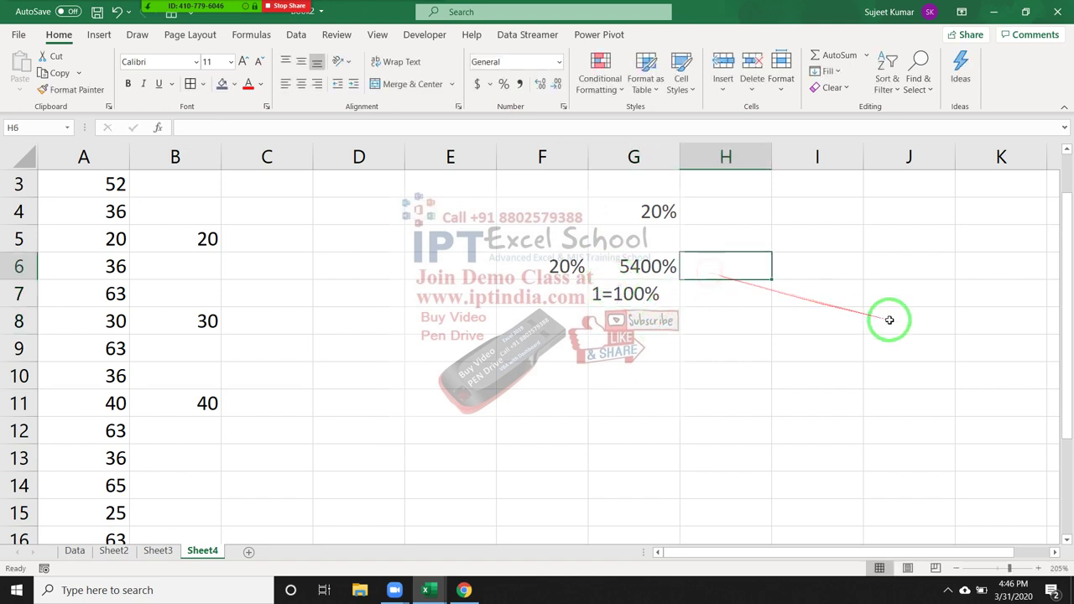
text(0.5)
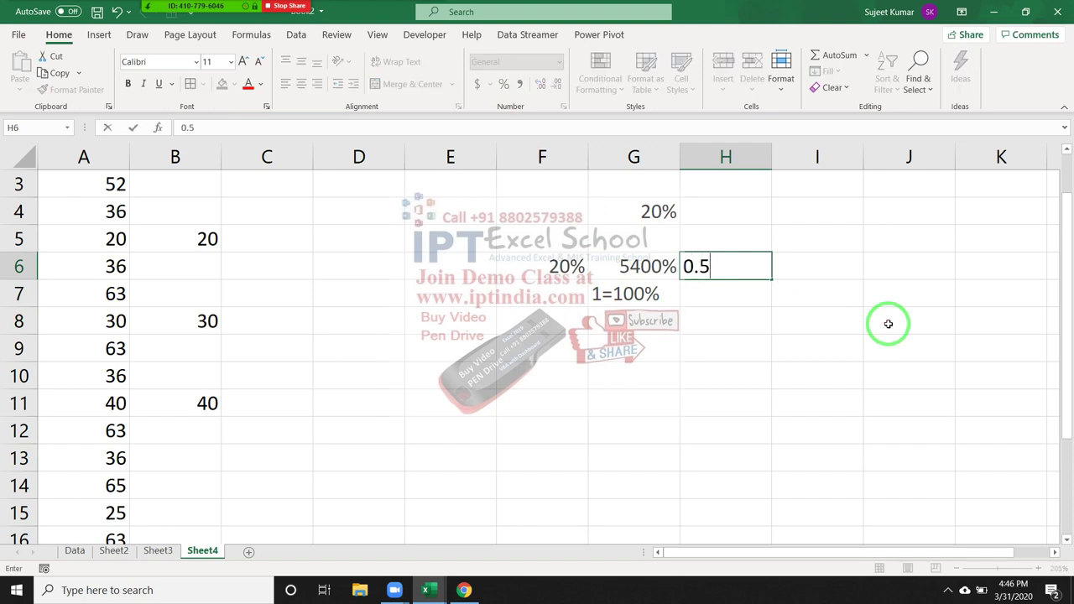
text(4)
key(Return)
key(Up)
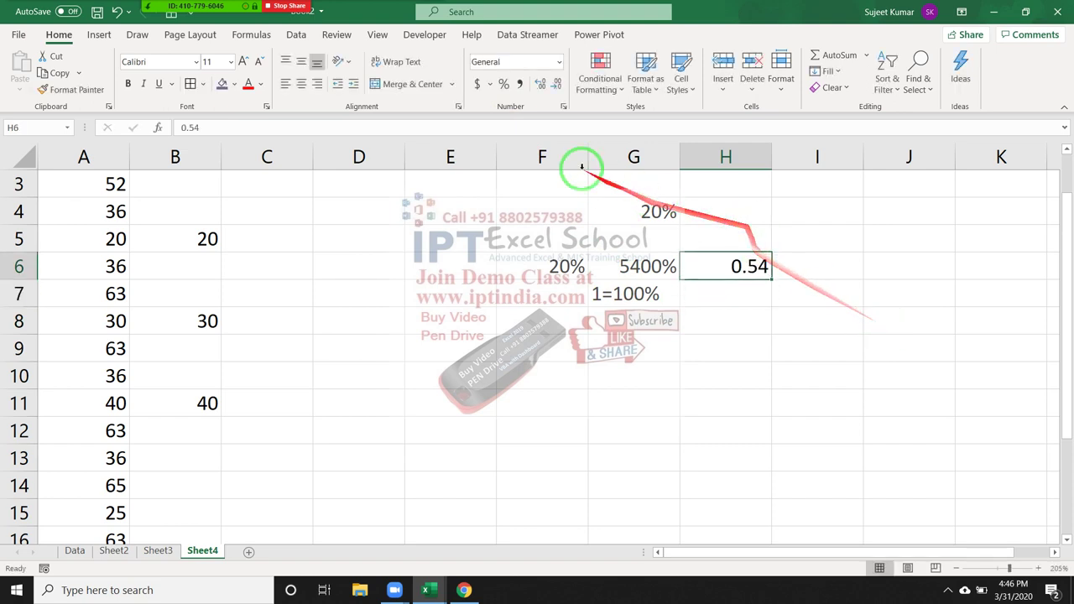
click(504, 84)
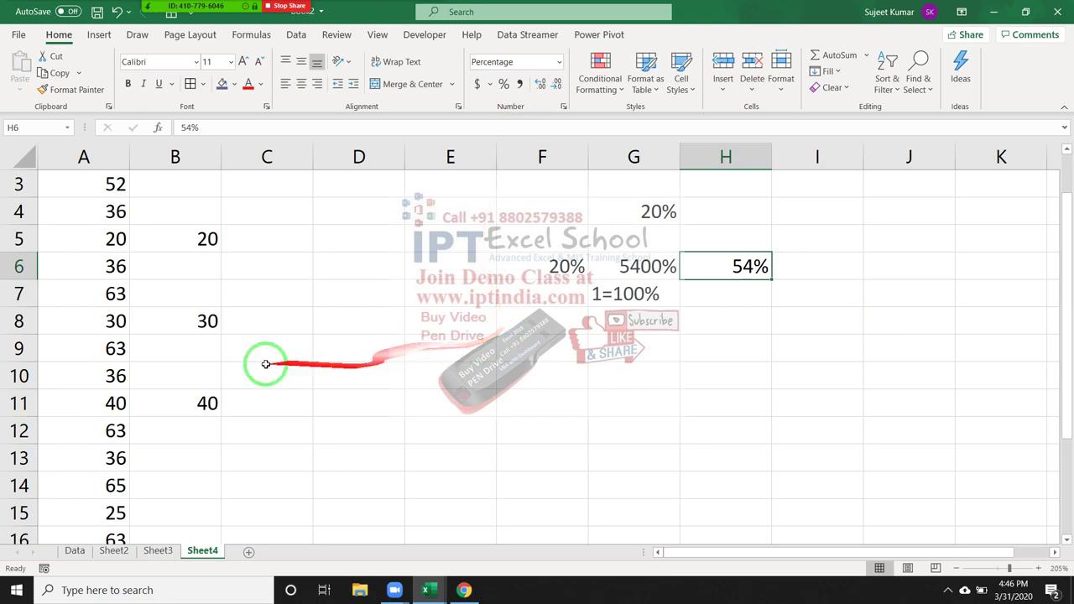
click(73, 551)
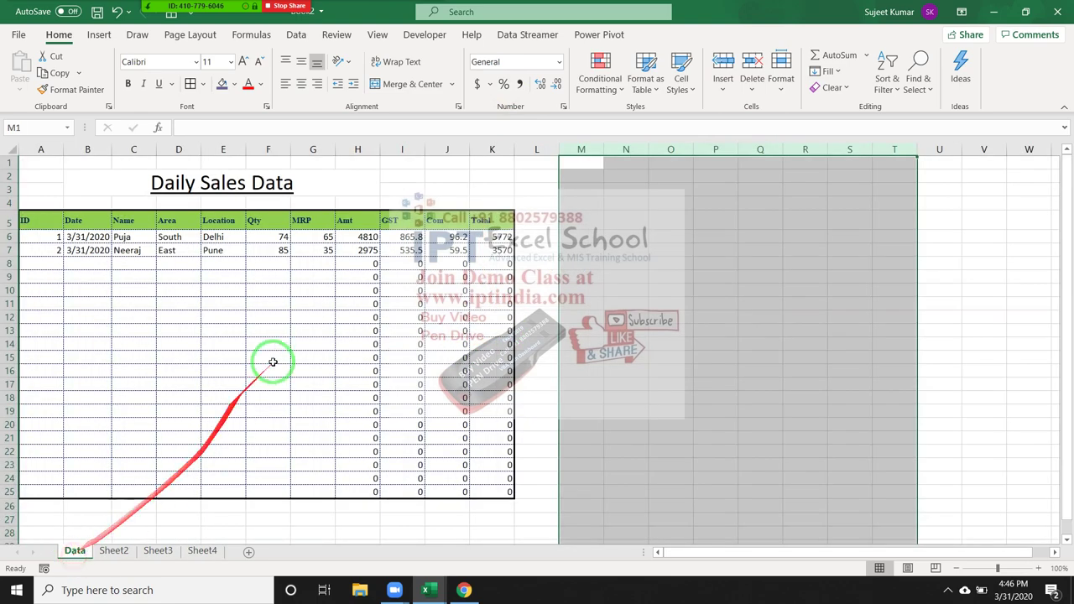
Inspect the Amt, GST and 2% formulas in H8, I9 and J9.
click(403, 276)
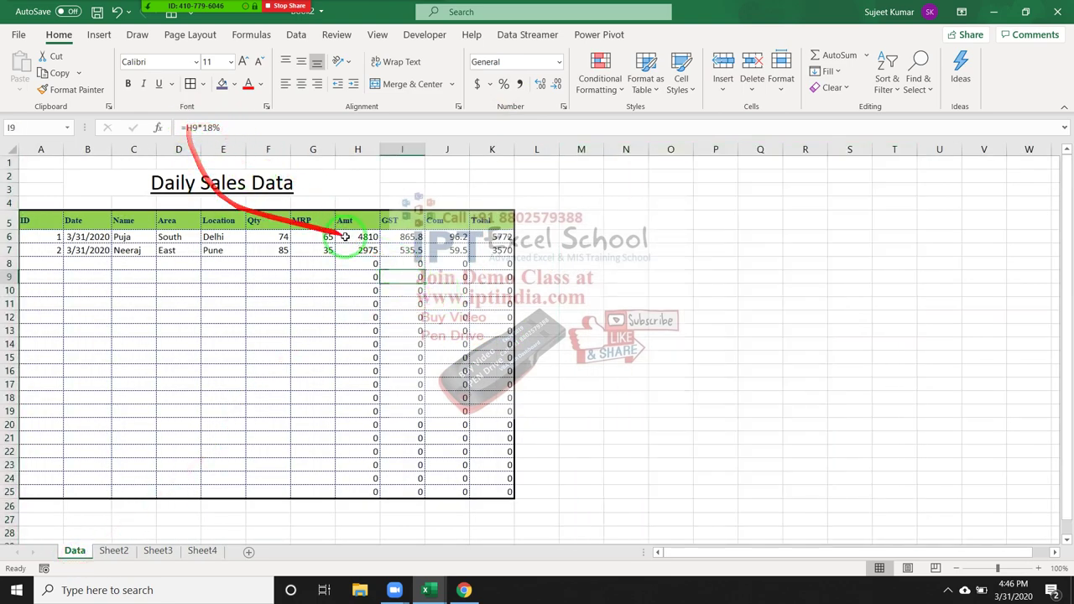
click(359, 263)
click(409, 277)
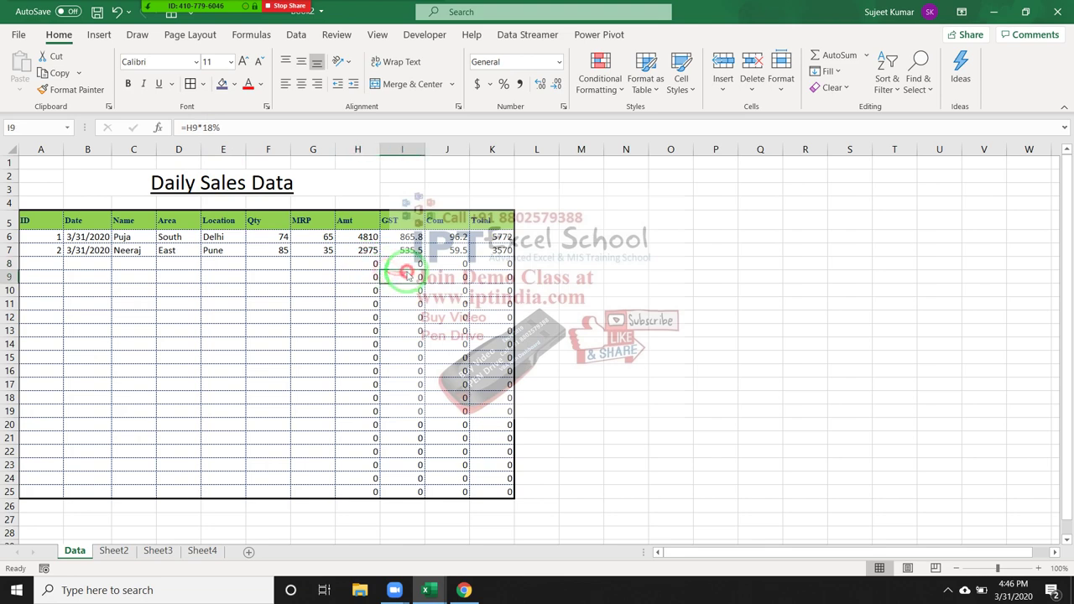
click(457, 277)
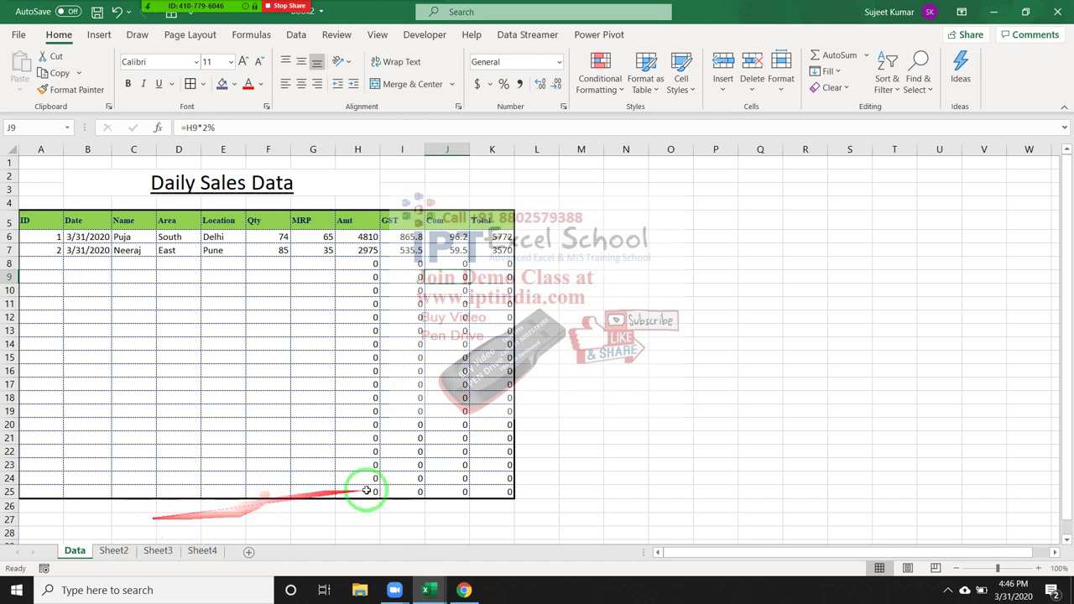
Enter 2% in N7, reset it to General so it shows 0.02, and return to Sheet4.
click(644, 245)
text(2)
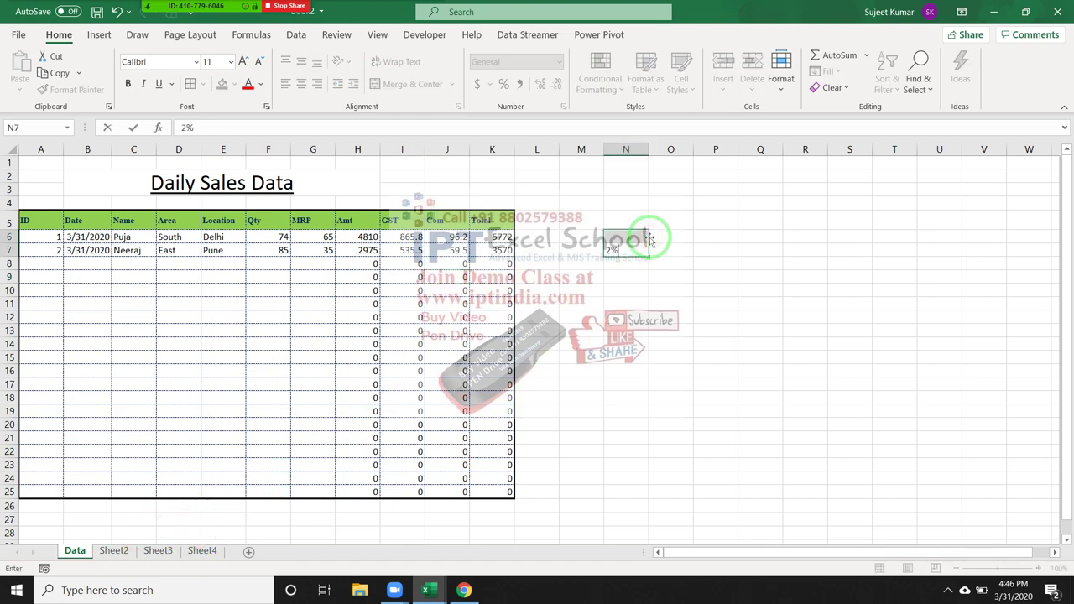
click(642, 223)
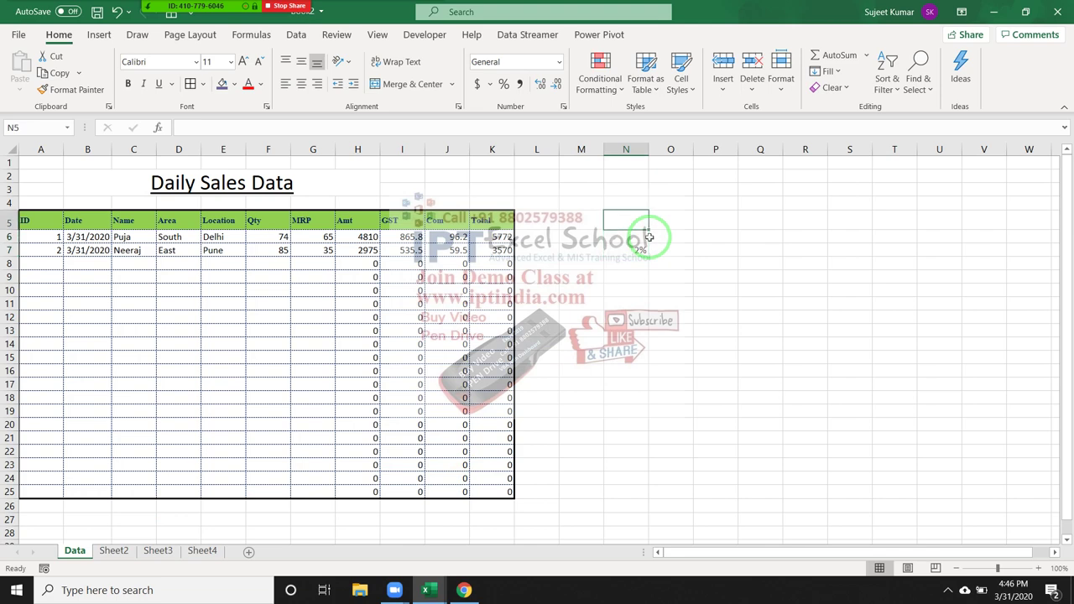
click(626, 254)
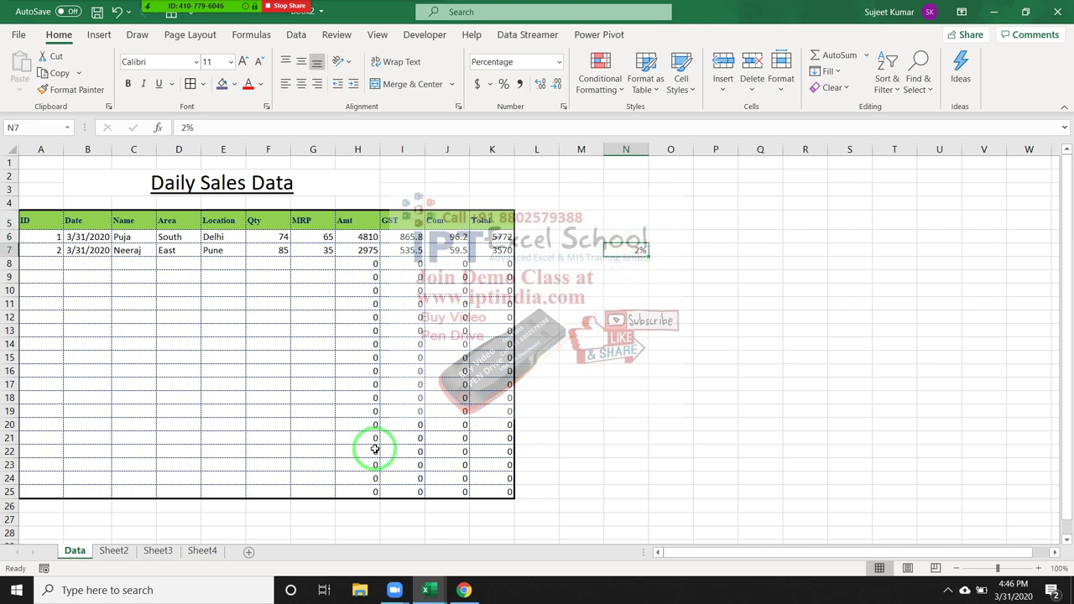
click(560, 67)
click(528, 86)
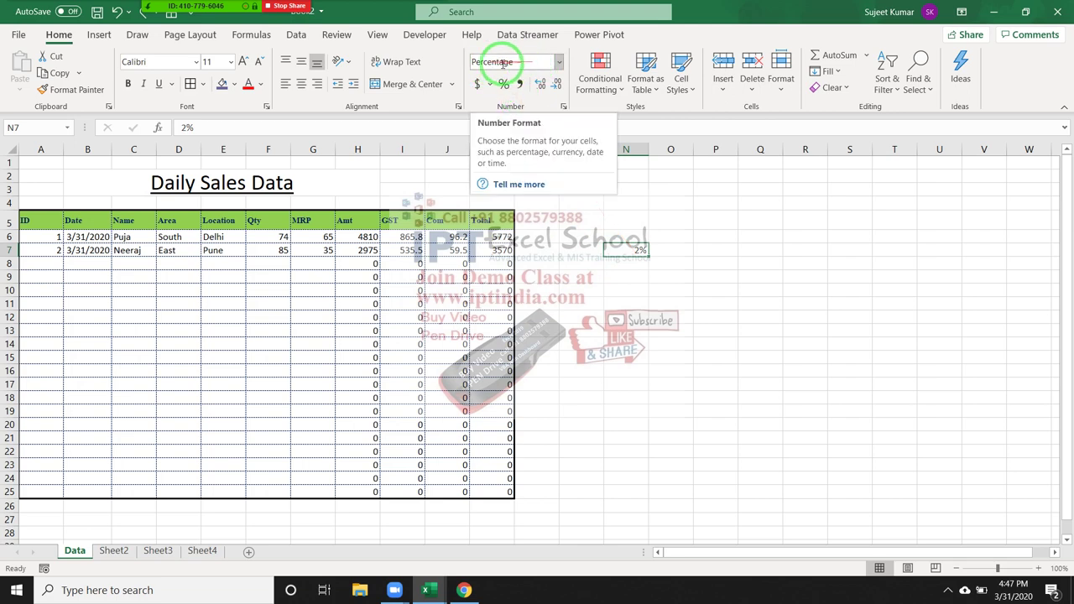
click(559, 63)
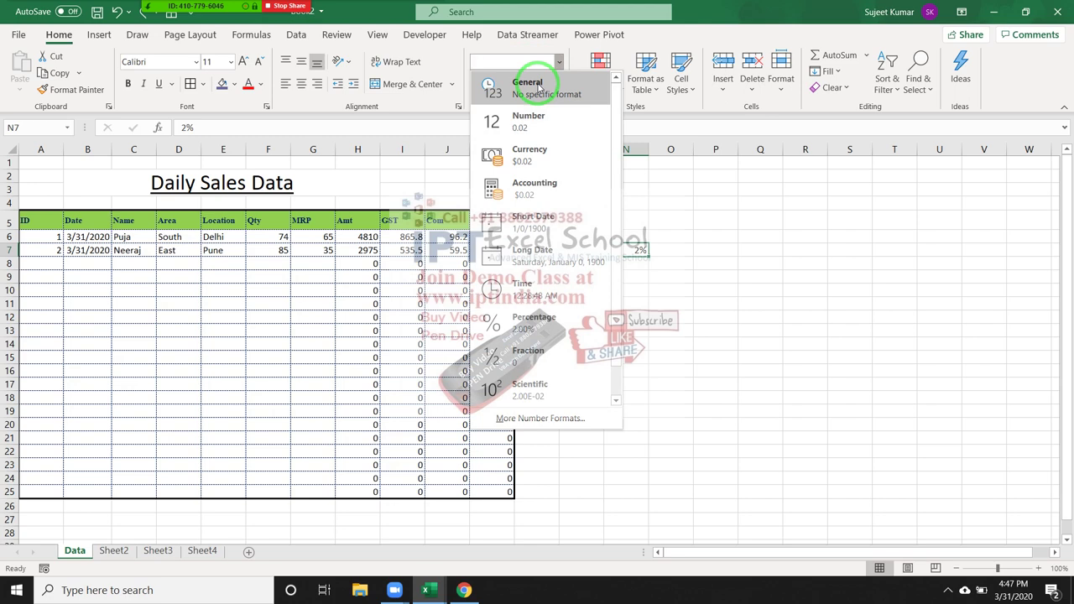
click(538, 88)
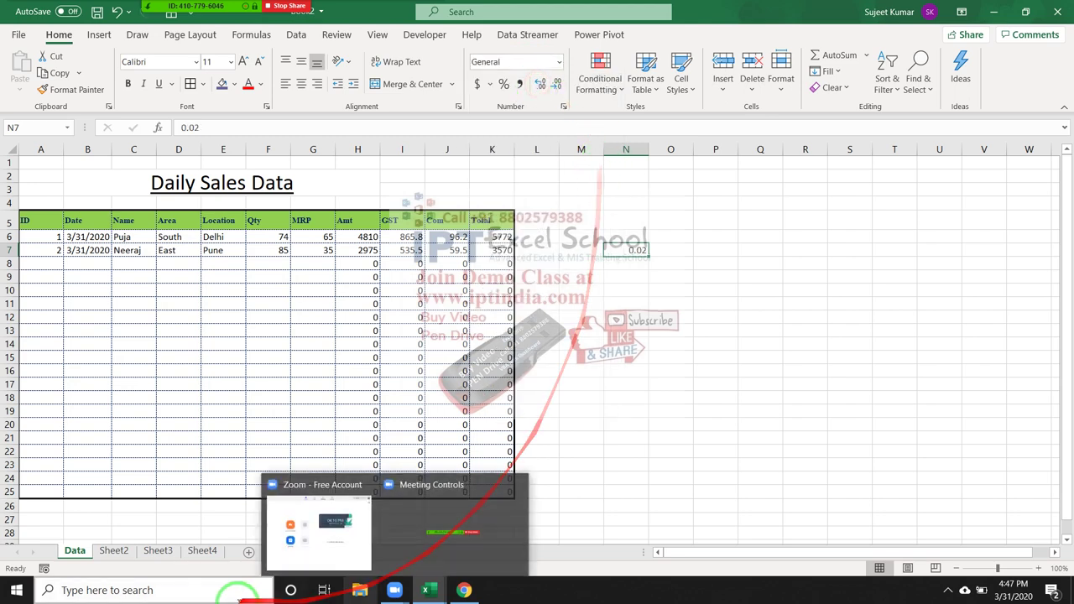
click(200, 550)
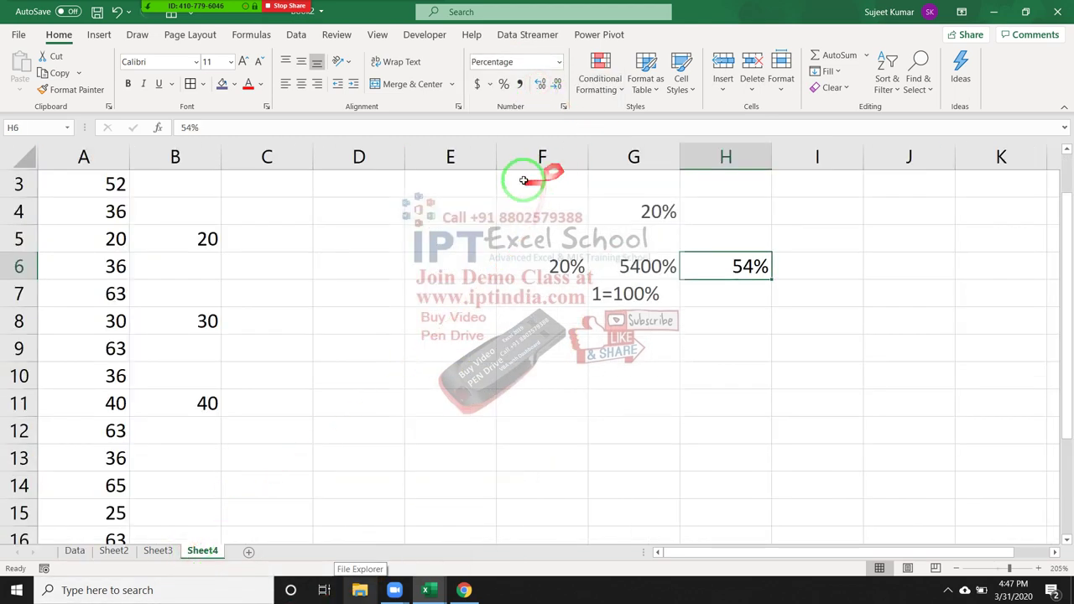
Clear the percentage examples in F3:H9 and enter 1000 in E3.
drag(522, 180, 757, 338)
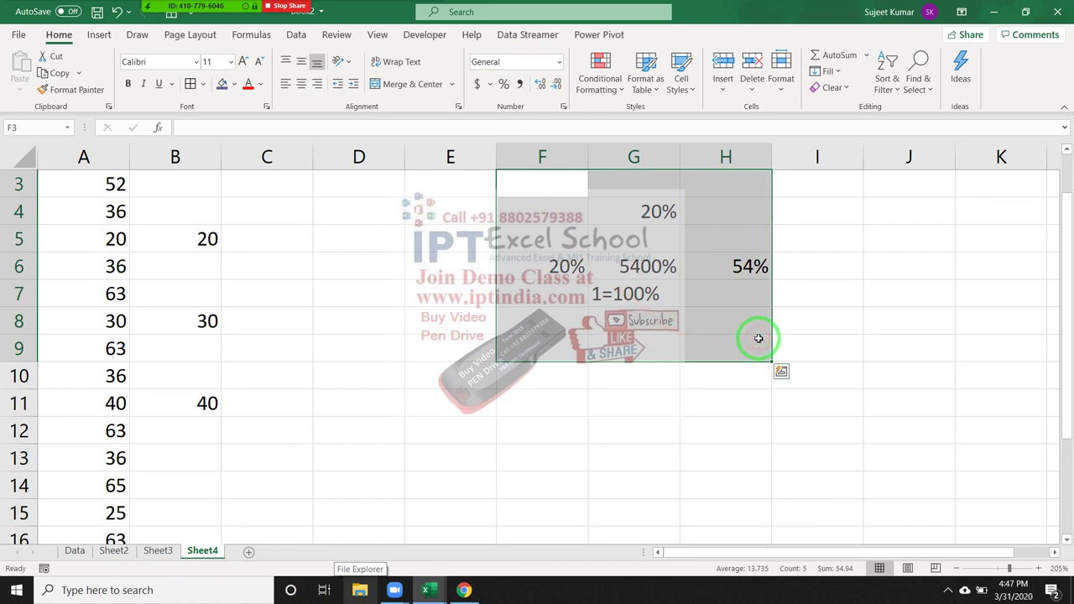
key(Delete)
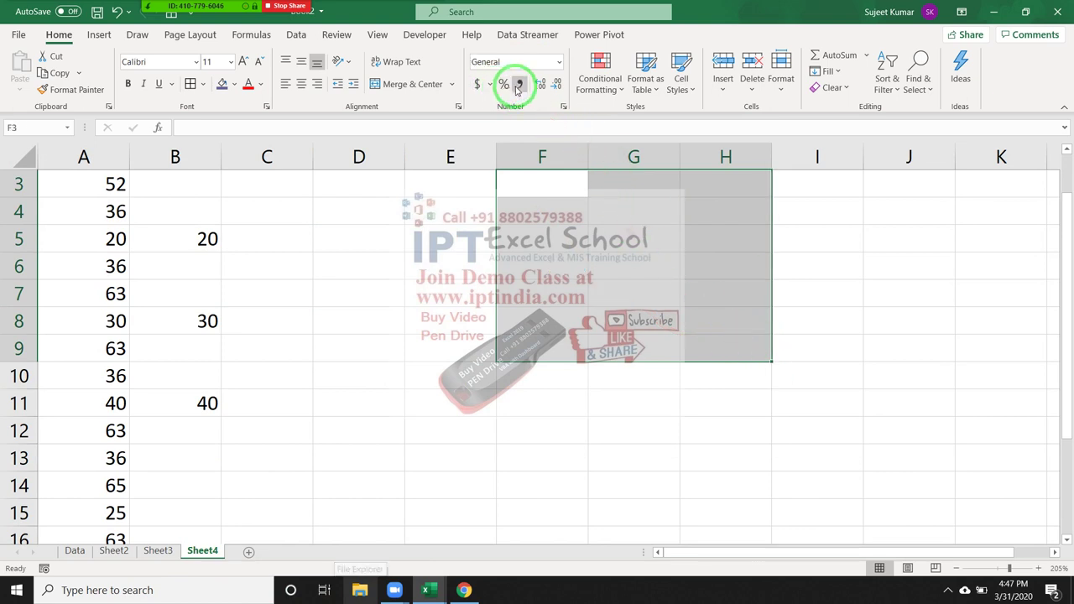
click(453, 186)
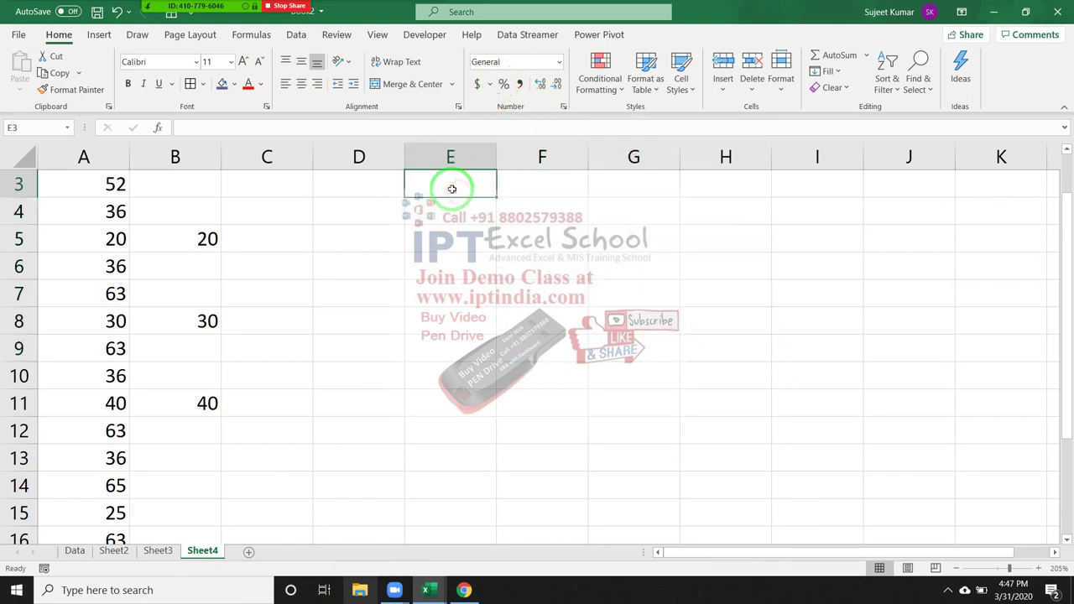
text(1000)
key(ctrl+Return)
Give E3 Comma Style with one decimal so it shows 1,000.0.
click(519, 84)
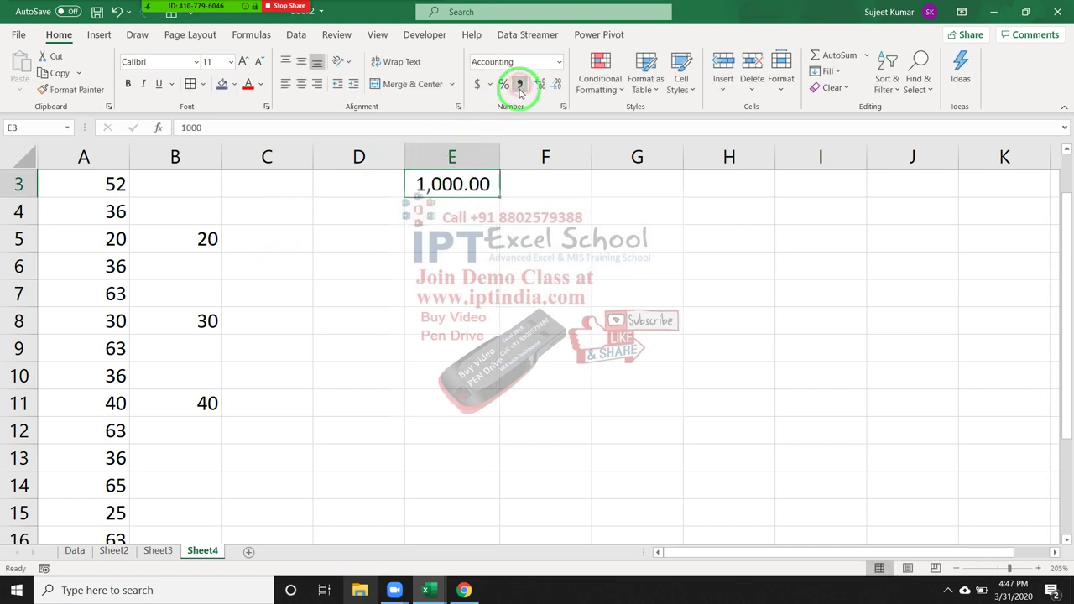
click(540, 83)
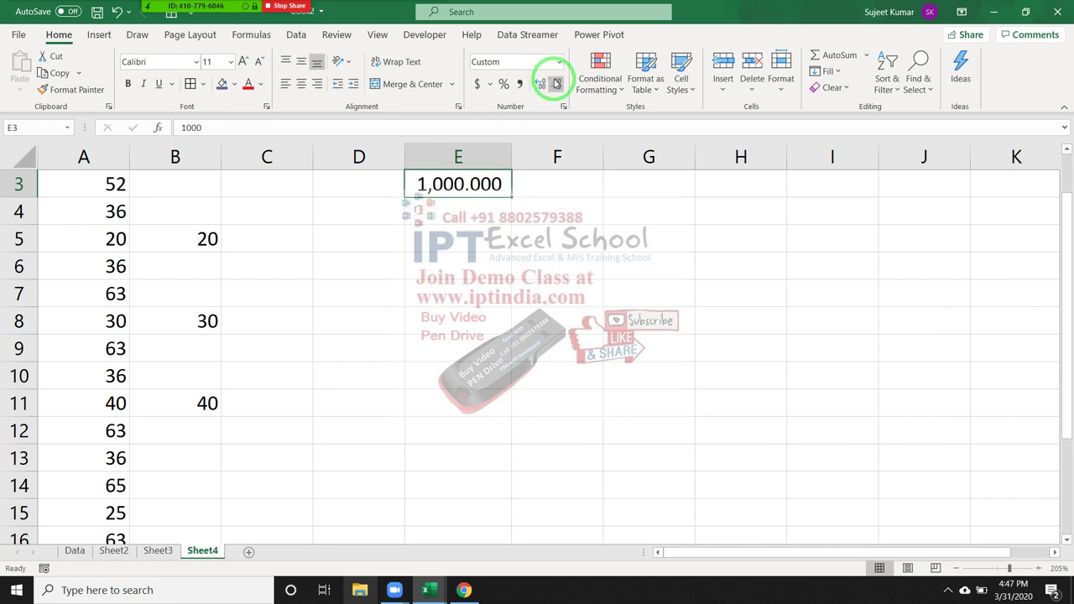
click(557, 84)
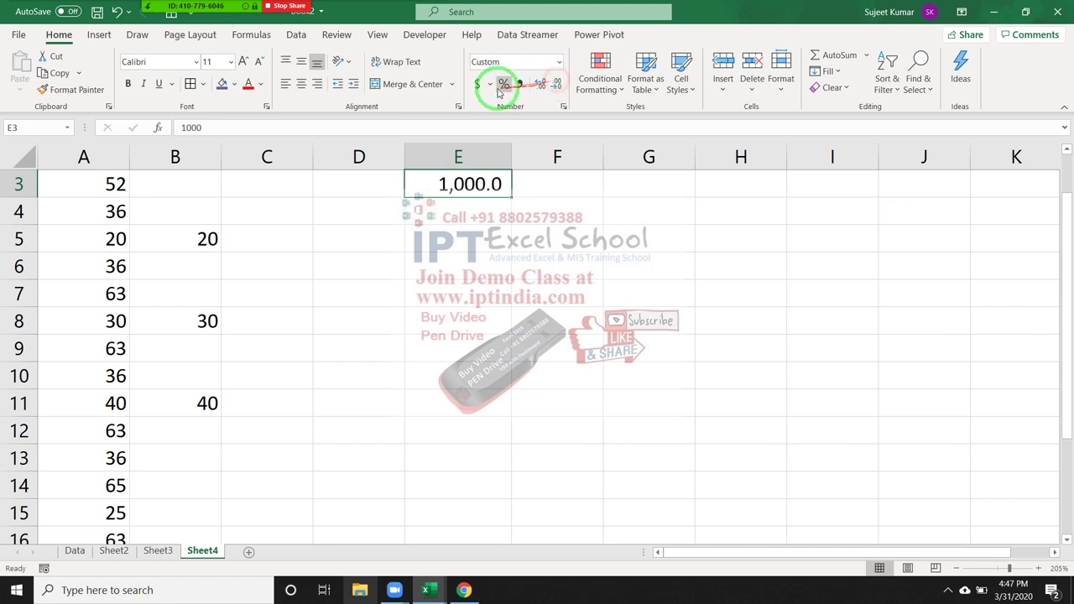
click(490, 85)
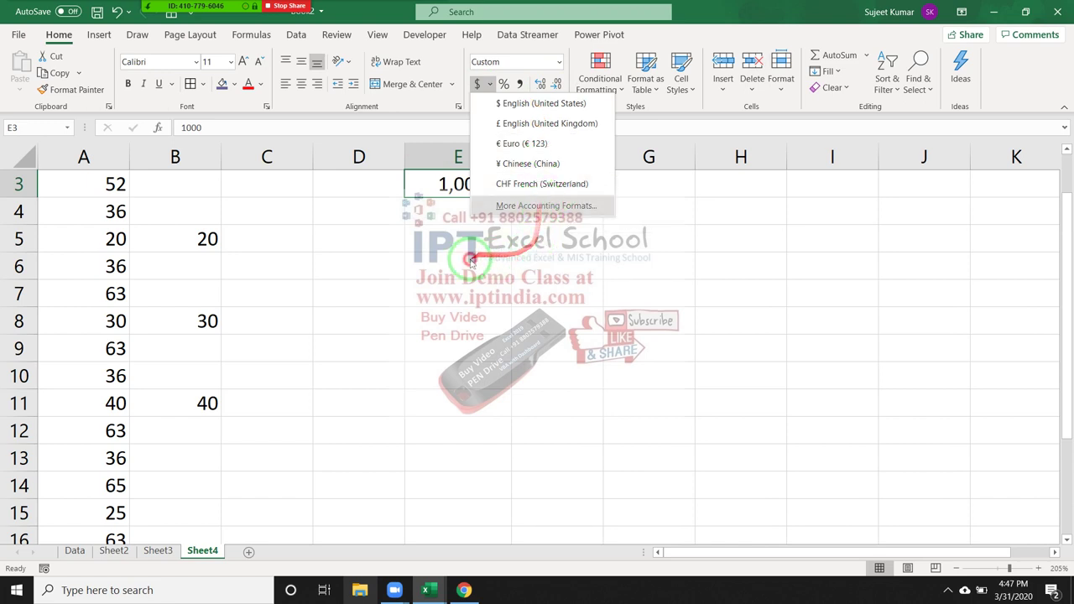
click(465, 246)
click(466, 246)
Enter 1542 in E5 and format it as Number with 2 decimals and thousands separator (1,542.00).
text(1542)
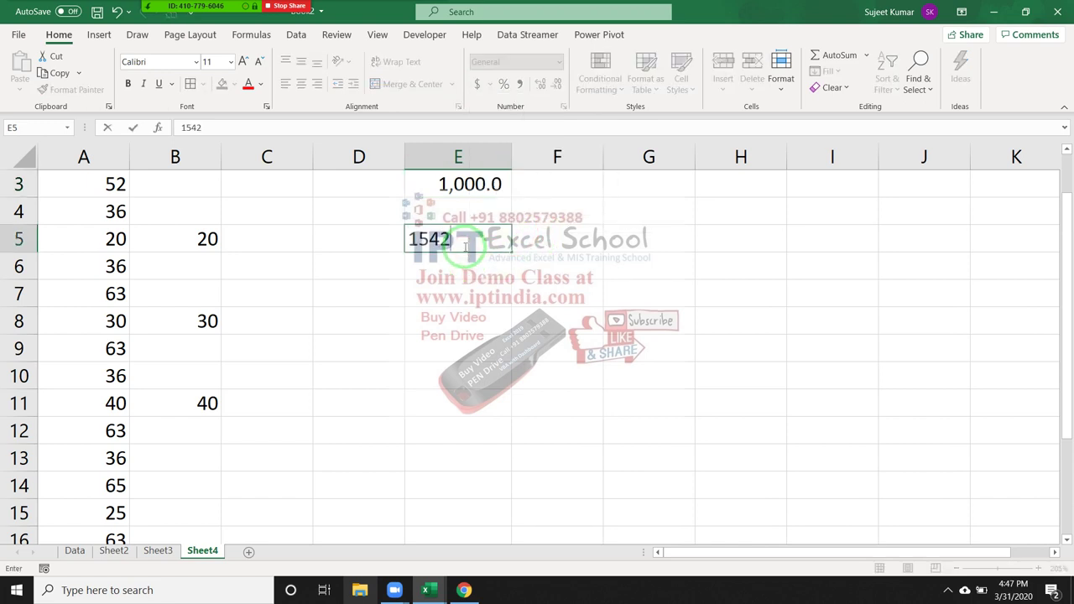
click(465, 246)
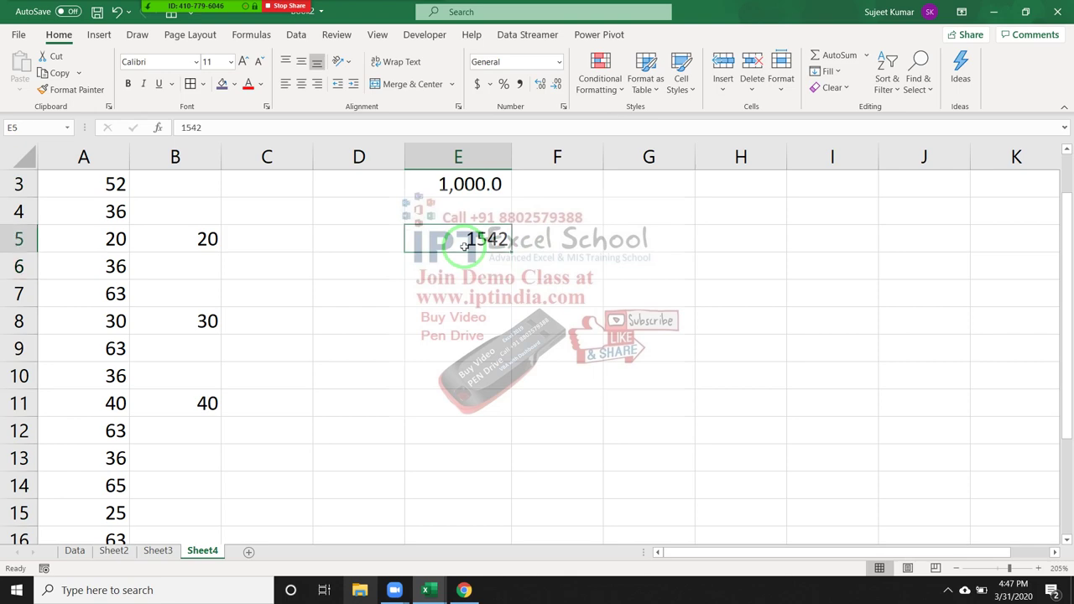
click(563, 108)
drag(479, 103, 738, 110)
click(658, 168)
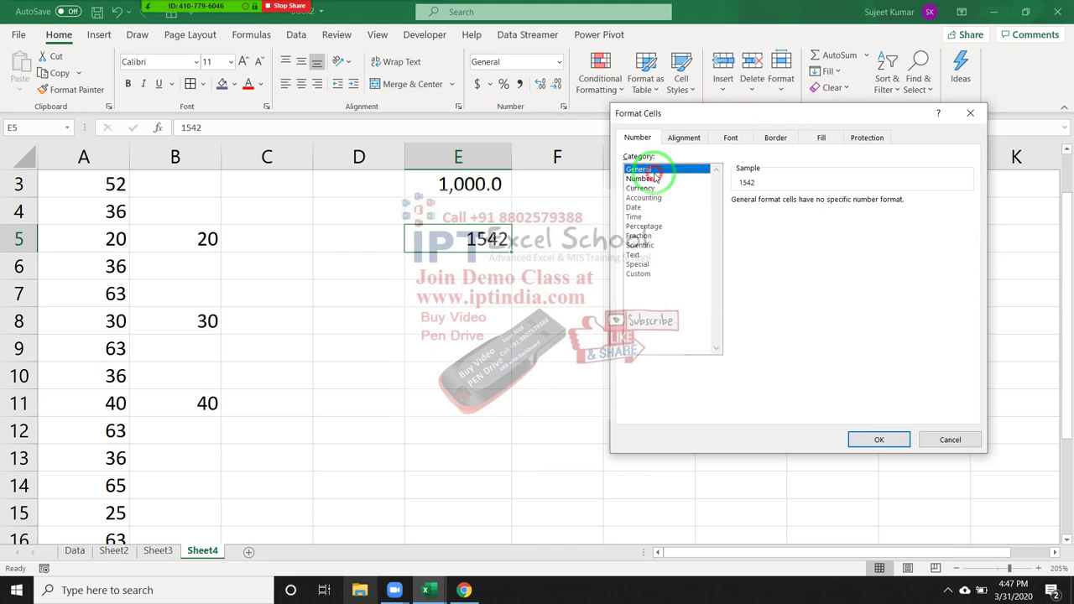
click(652, 181)
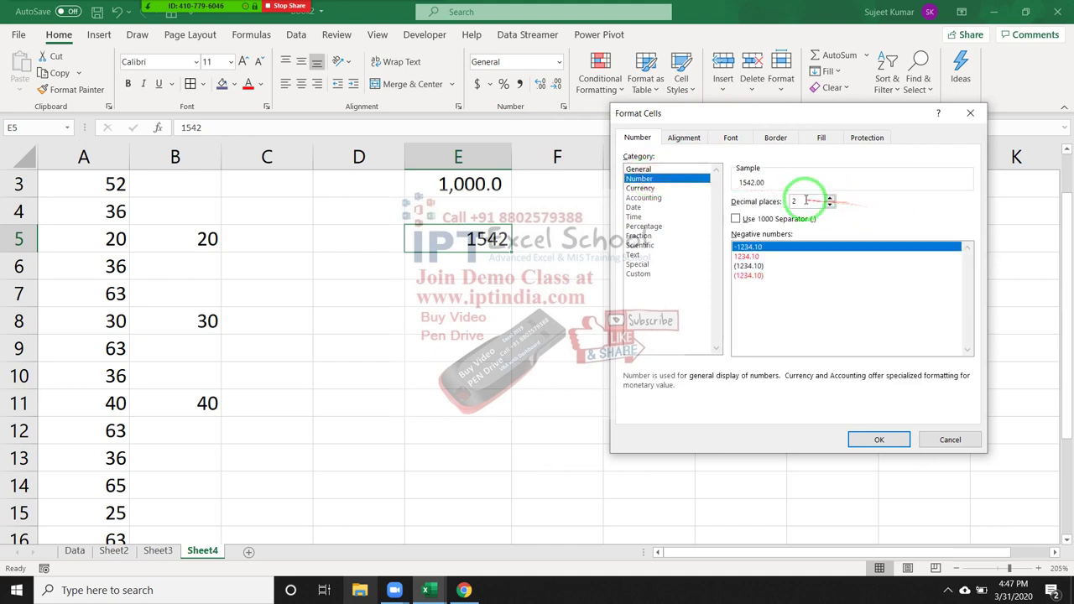
click(764, 198)
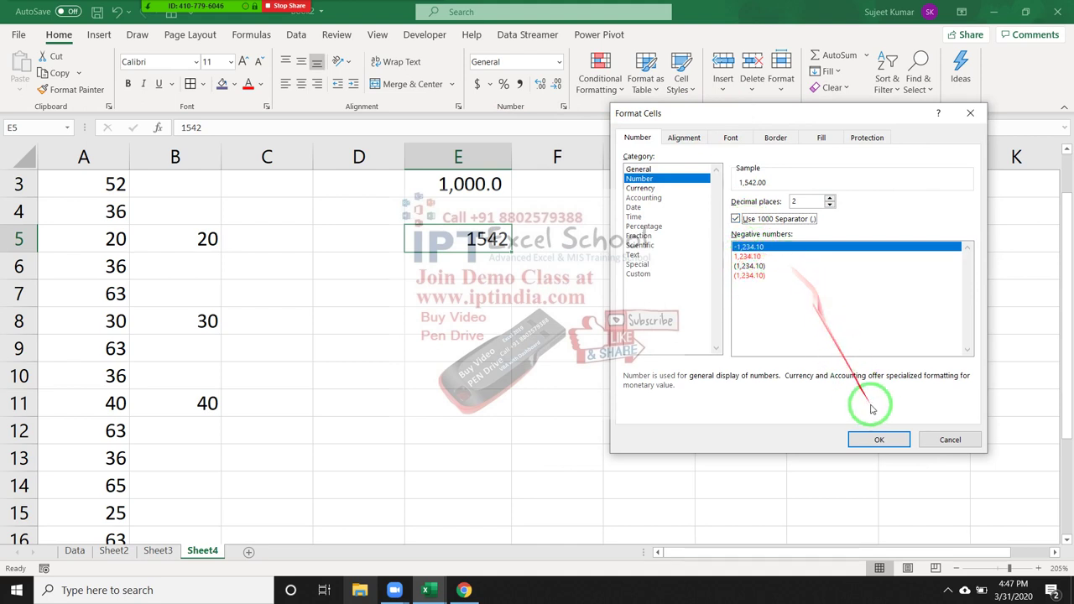
click(878, 439)
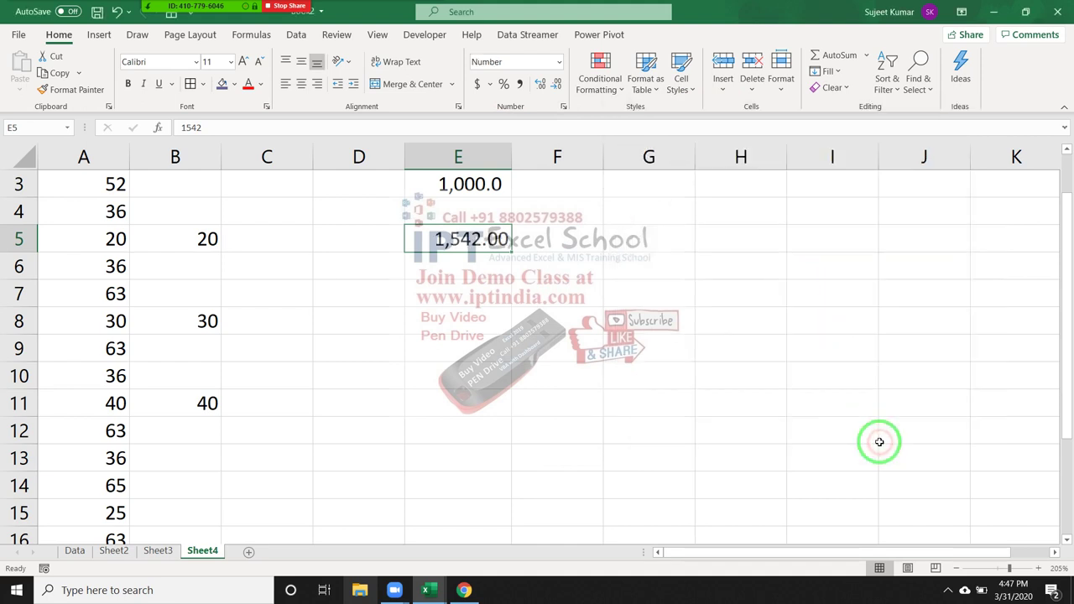
click(563, 107)
click(671, 188)
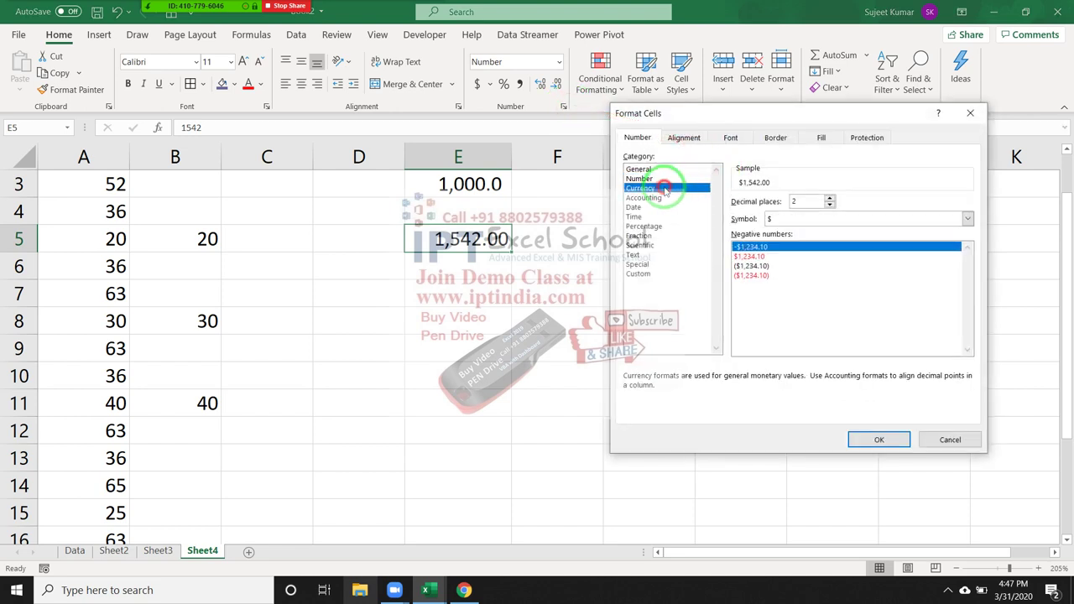
click(787, 220)
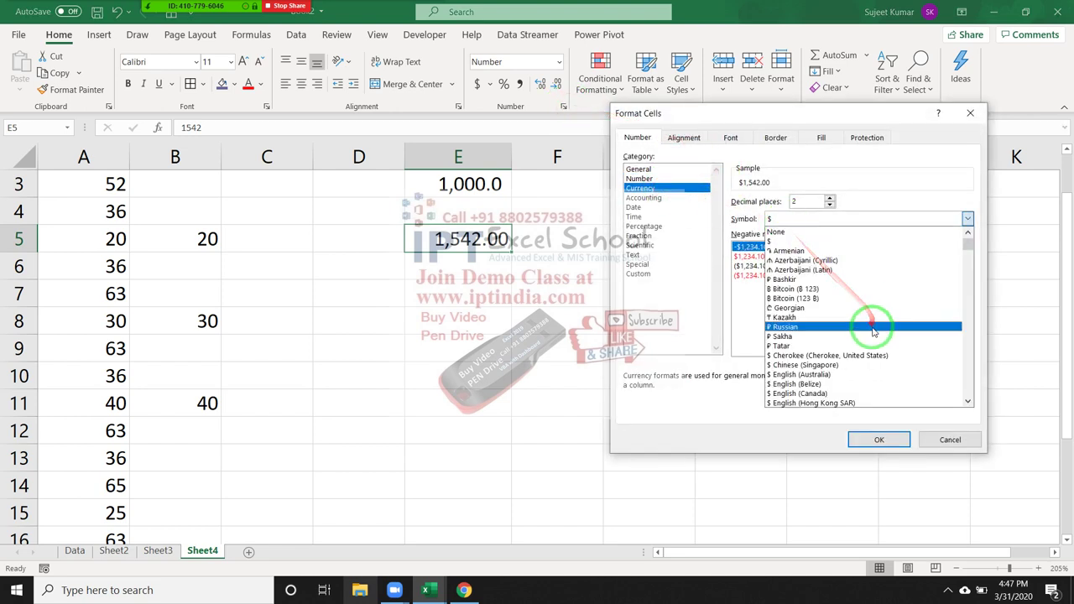
scroll(872, 334, down, 1)
scroll(875, 335, down, 1)
scroll(870, 331, down, 1)
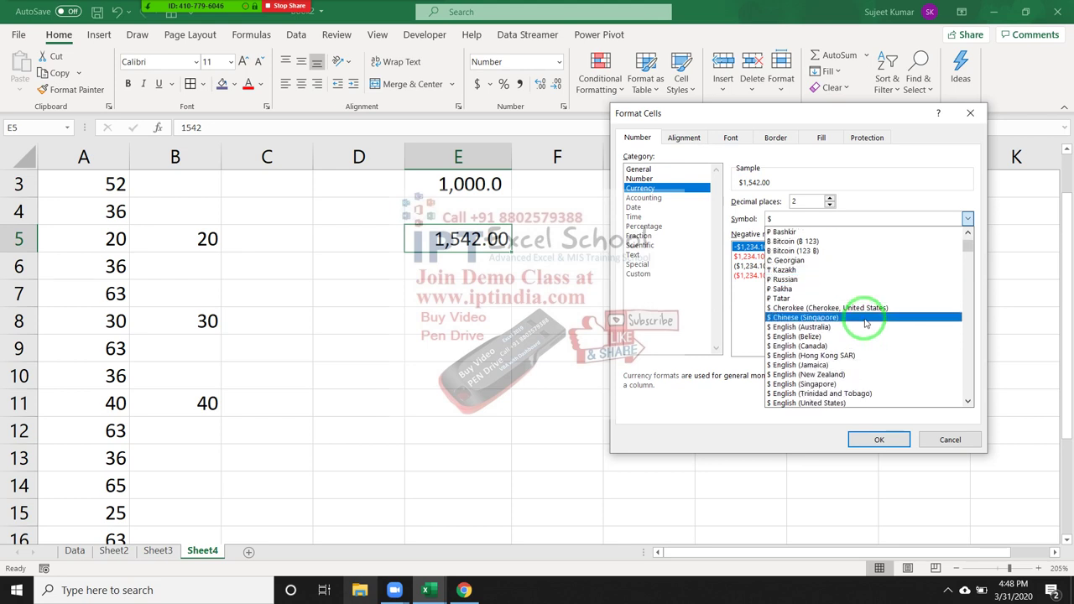
scroll(864, 319, down, 1)
scroll(853, 306, down, 2)
scroll(854, 304, down, 2)
scroll(849, 312, down, 2)
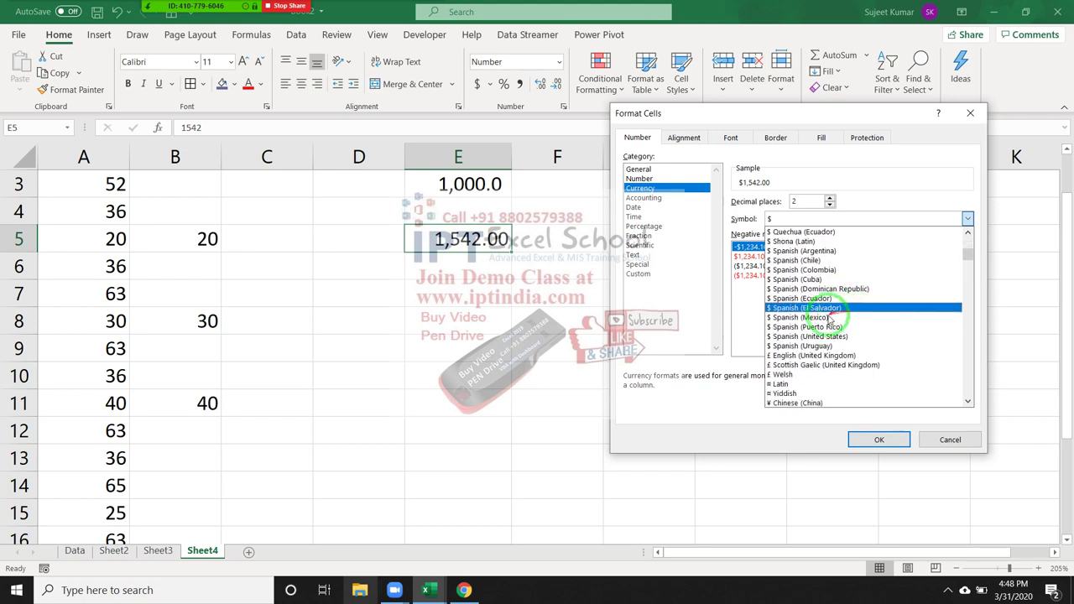
scroll(838, 321, down, 2)
scroll(831, 325, down, 2)
scroll(834, 323, down, 2)
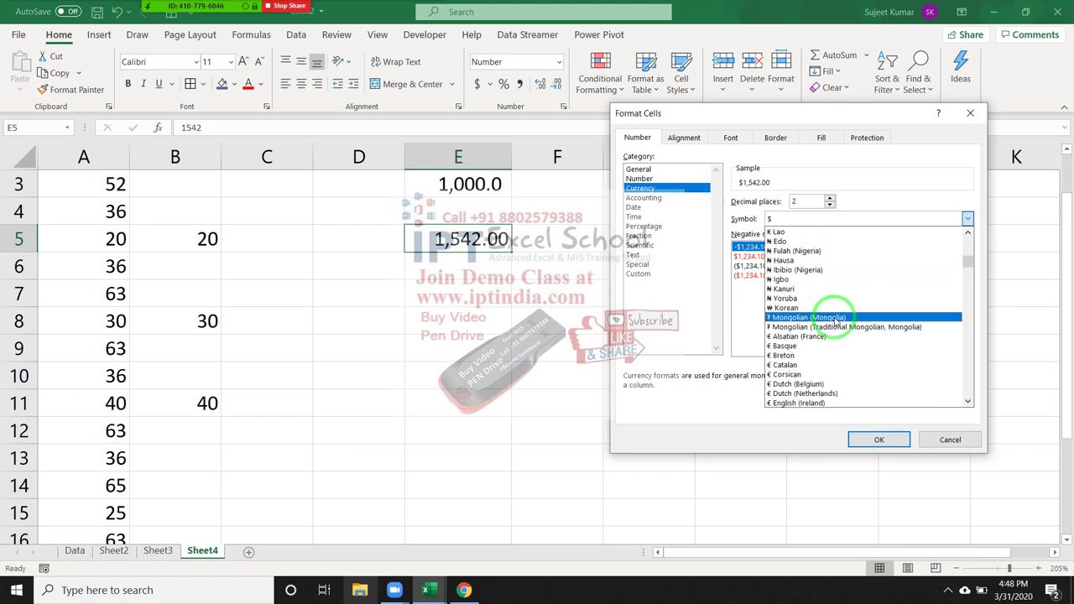
scroll(835, 319, down, 1)
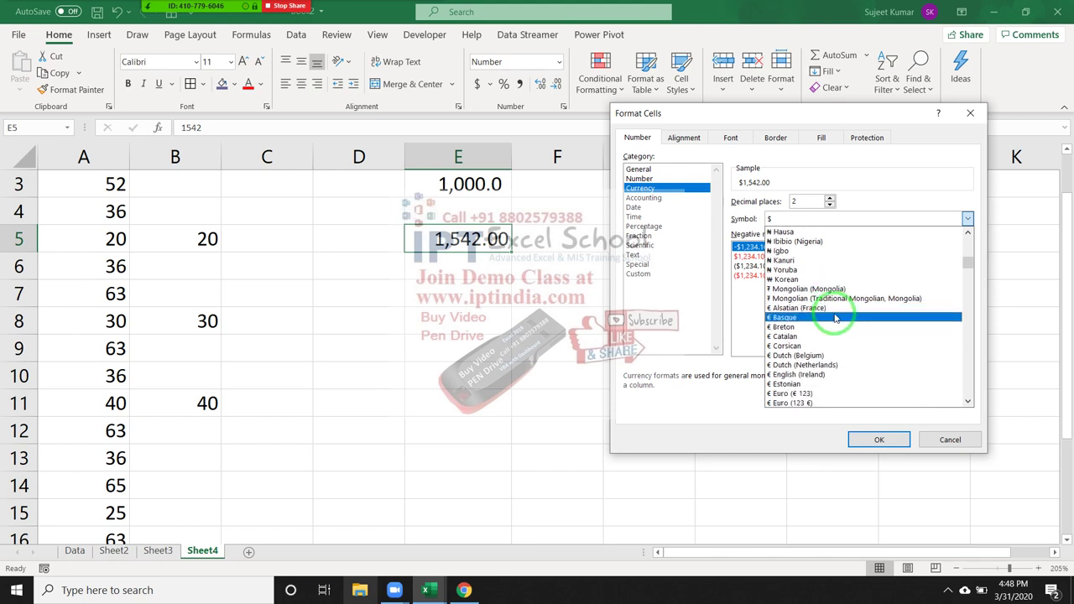
key(h)
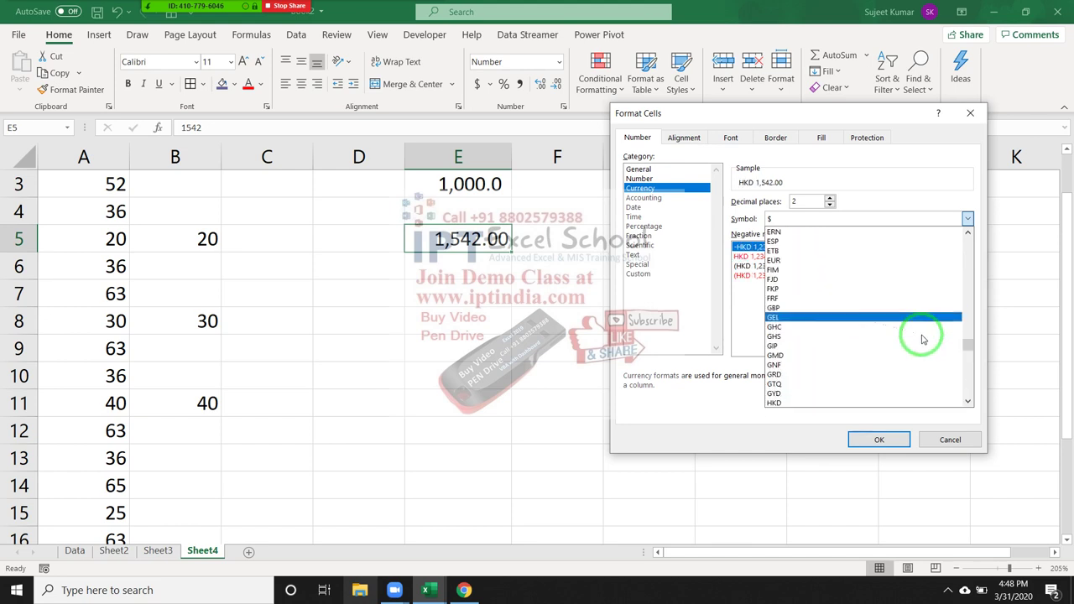
drag(969, 344, 969, 312)
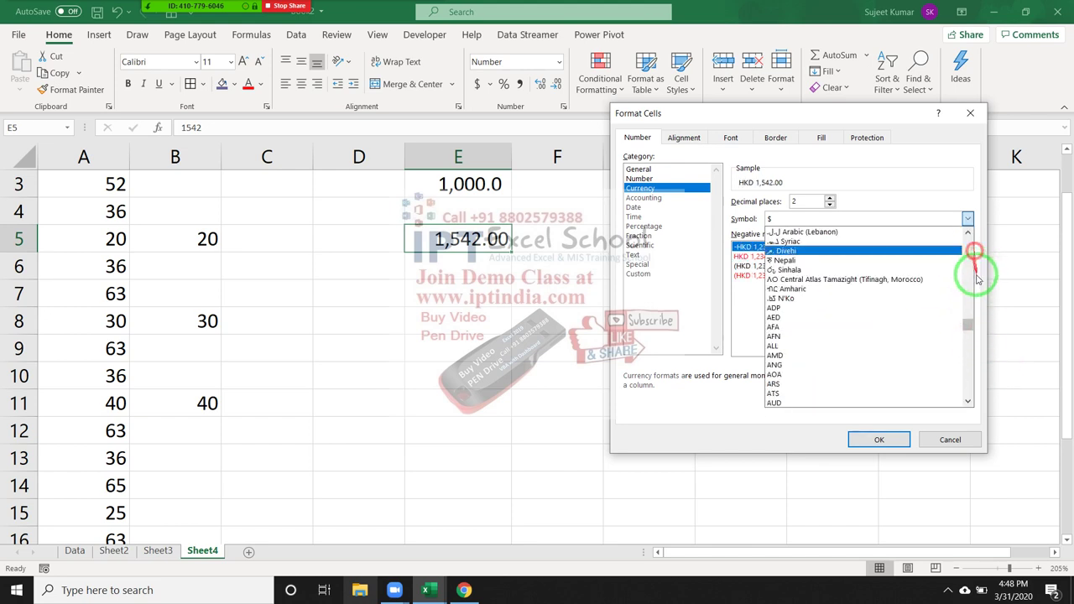
click(971, 336)
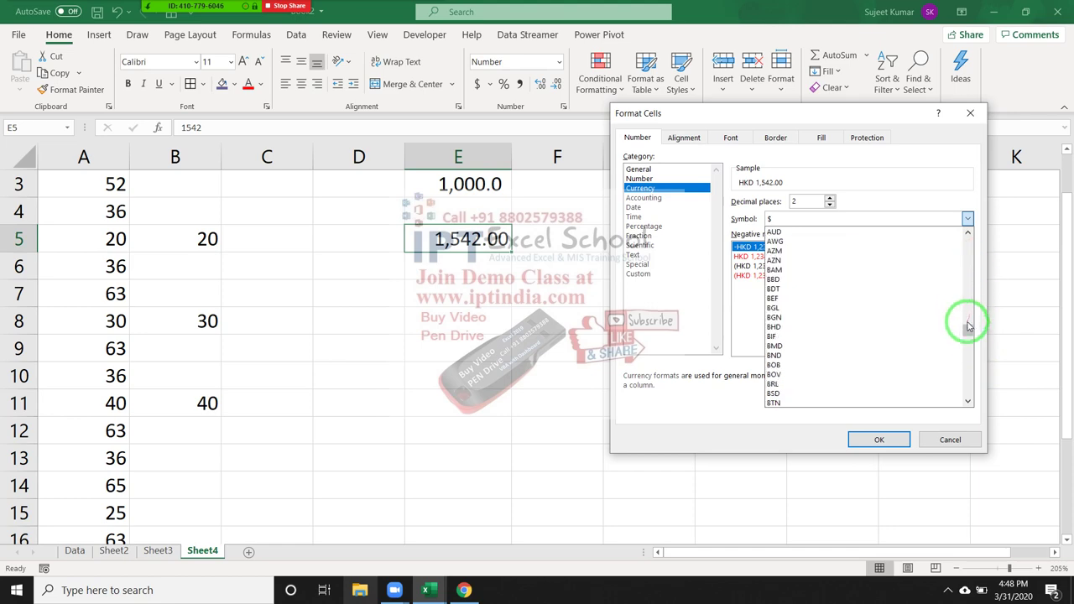
drag(969, 328, 965, 277)
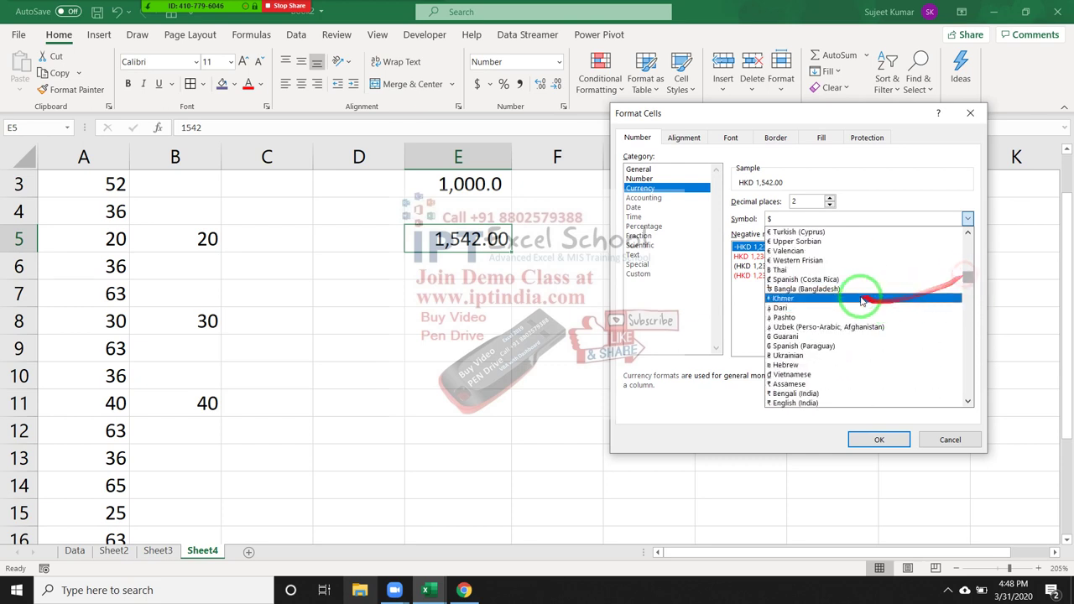
scroll(862, 302, down, 1)
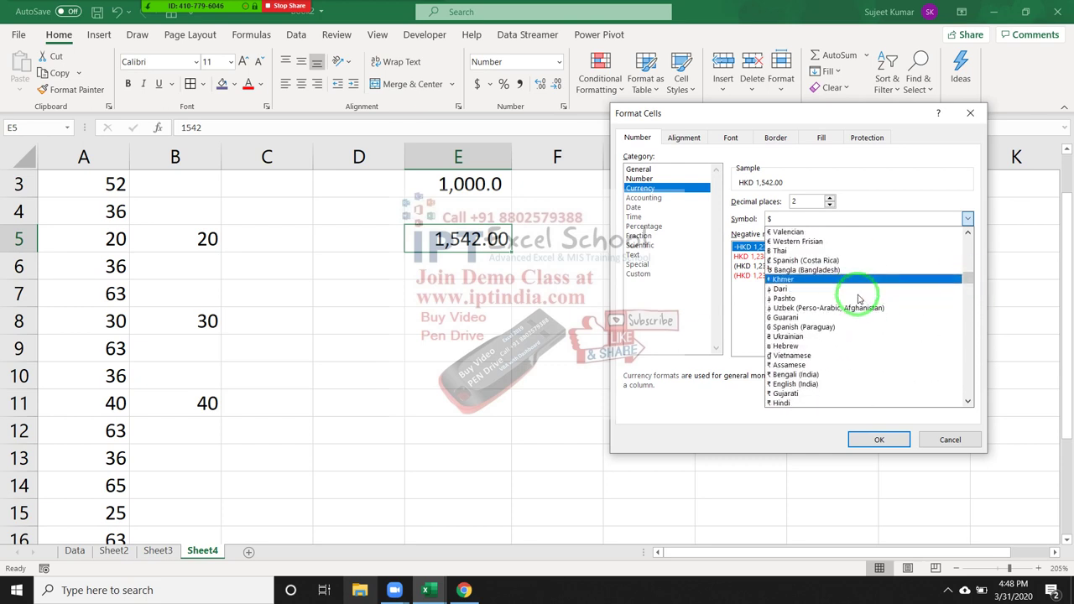
click(836, 403)
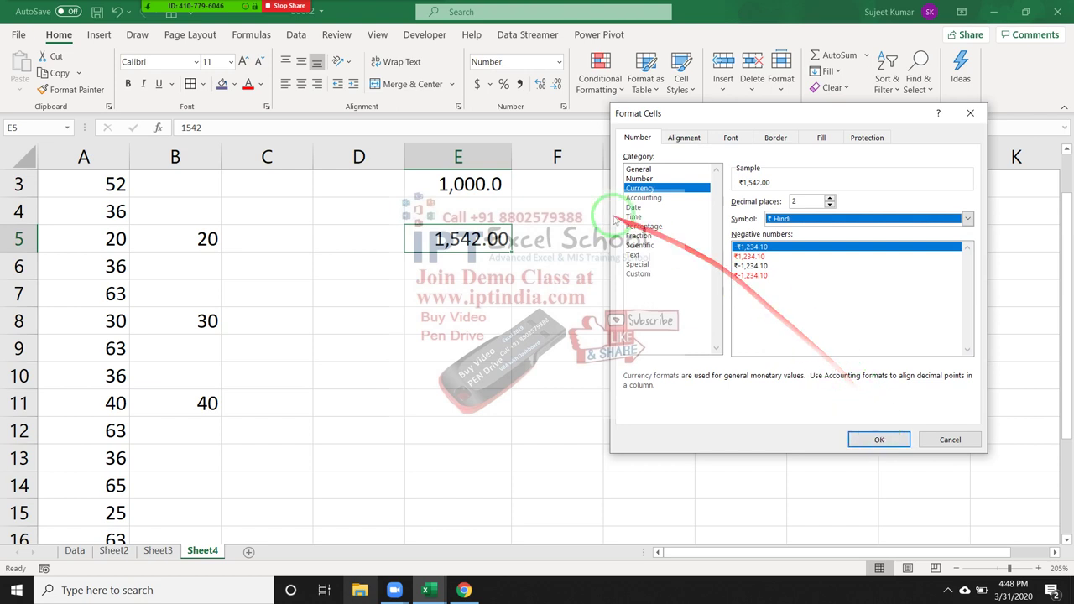
click(645, 198)
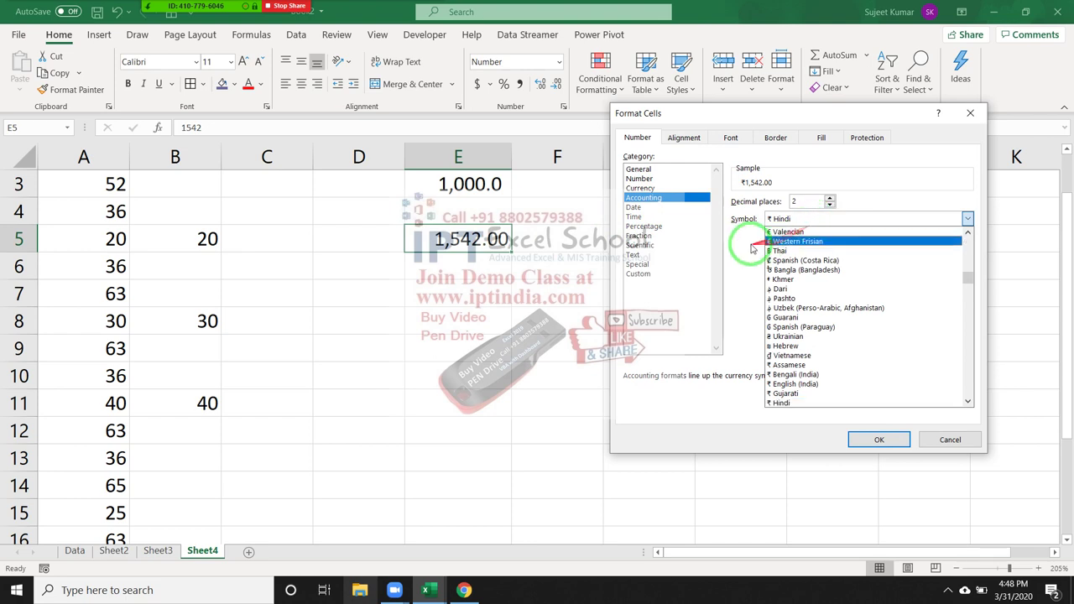
key(Escape)
key(Escape)
Enter the date 1/1 in F7.
click(557, 286)
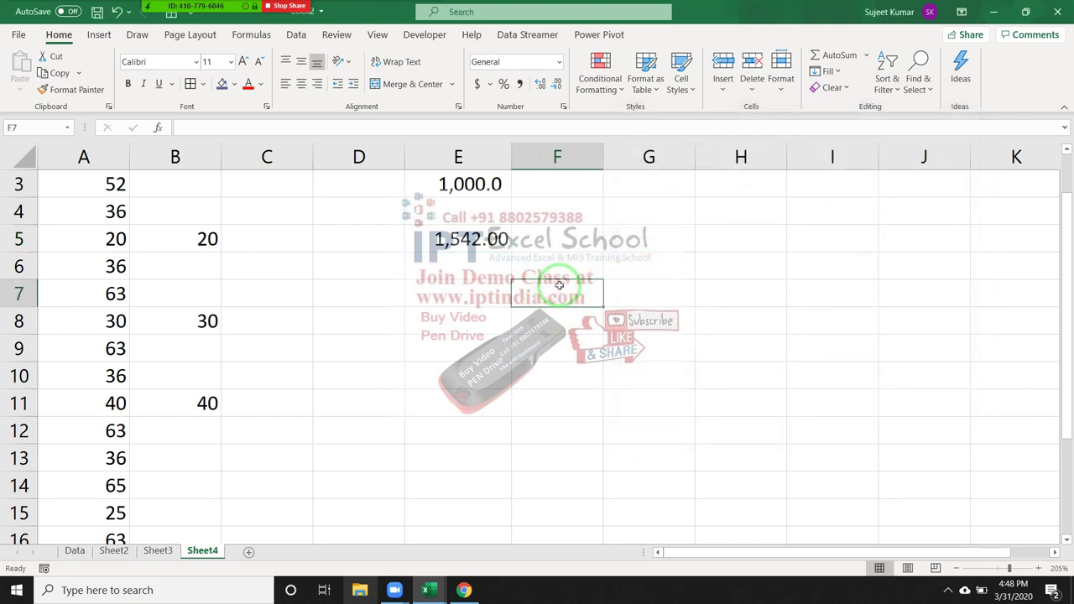
text(1/1)
key(ctrl+Return)
Apply the 14-Mar-12 date format to F7 so it displays 01-Jan-20.
click(563, 107)
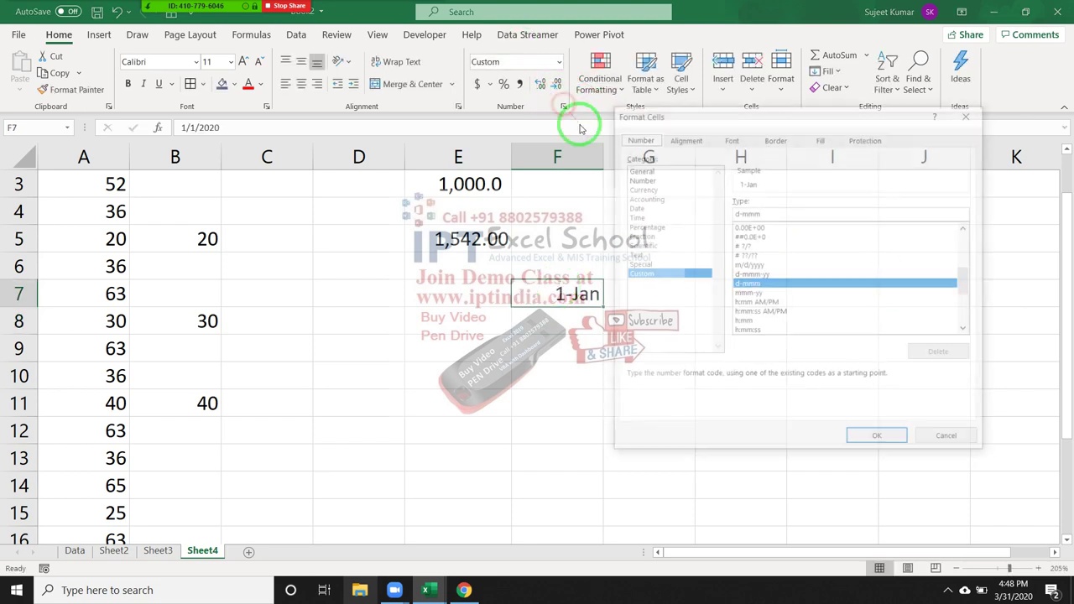
click(631, 217)
click(633, 207)
click(742, 259)
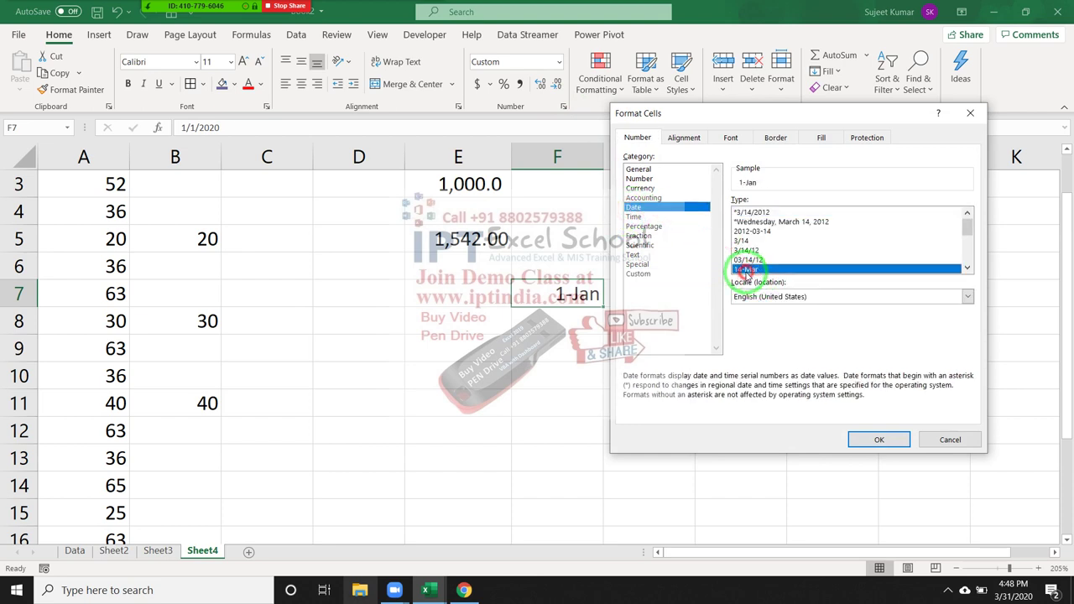
scroll(751, 272, down, 1)
click(748, 260)
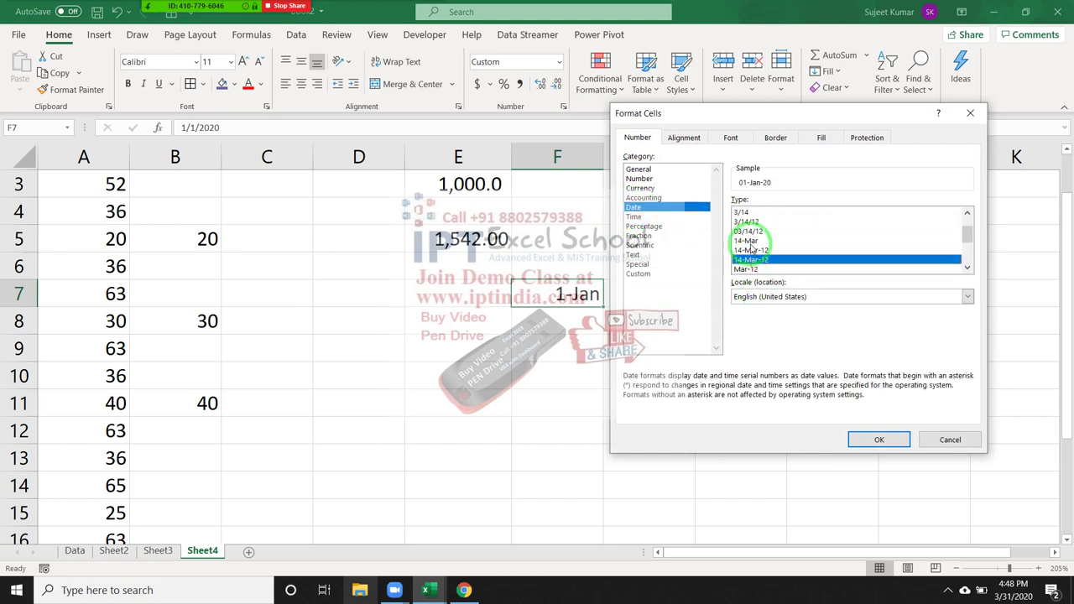
scroll(751, 250, down, 1)
scroll(749, 256, down, 1)
scroll(749, 267, down, 1)
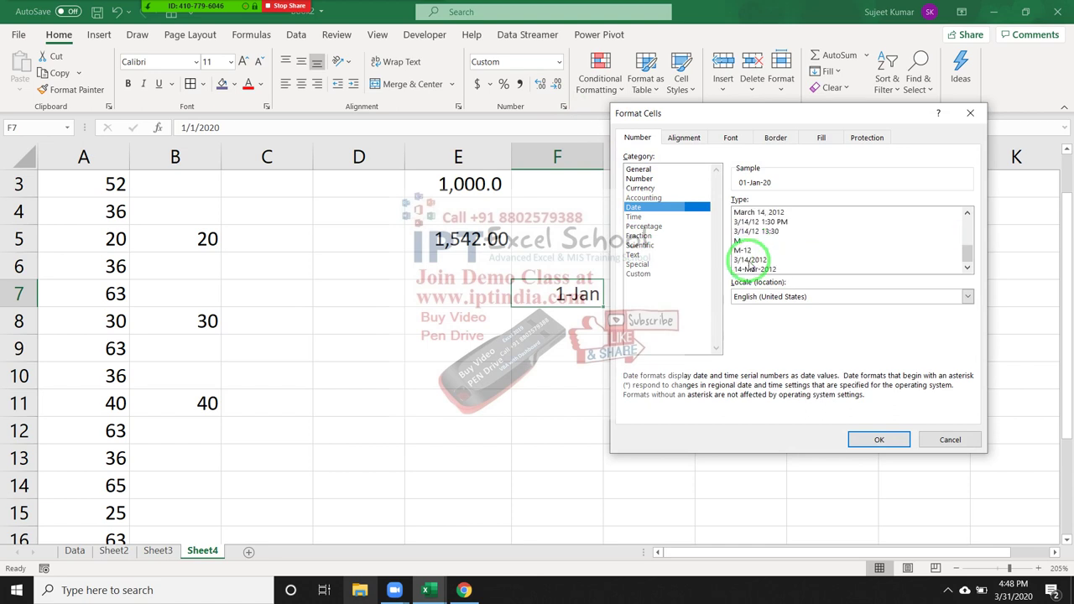
scroll(749, 265, up, 3)
scroll(749, 265, down, 1)
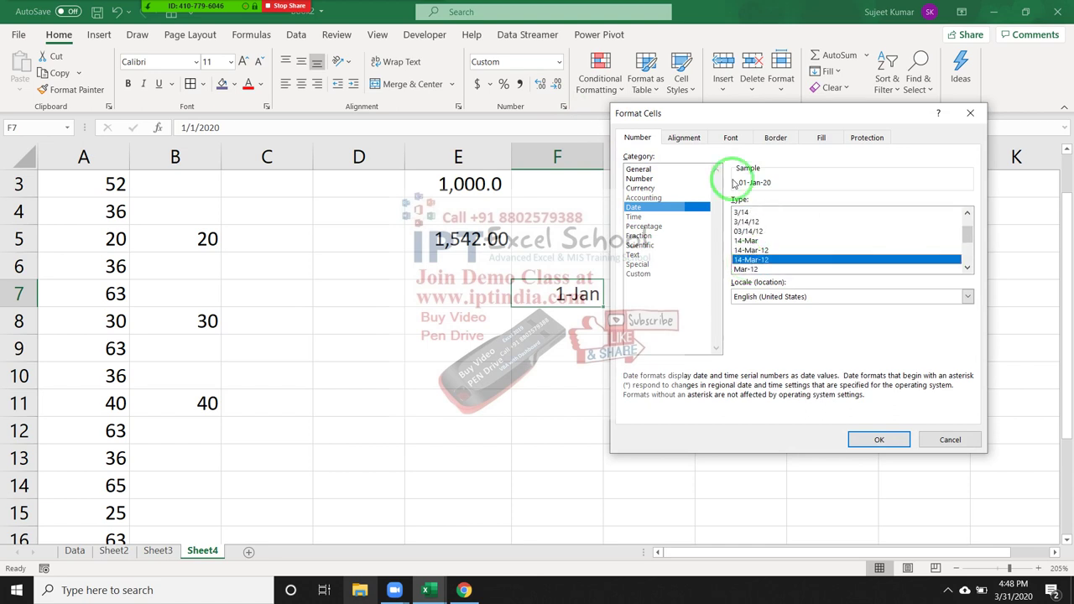
drag(737, 112, 775, 107)
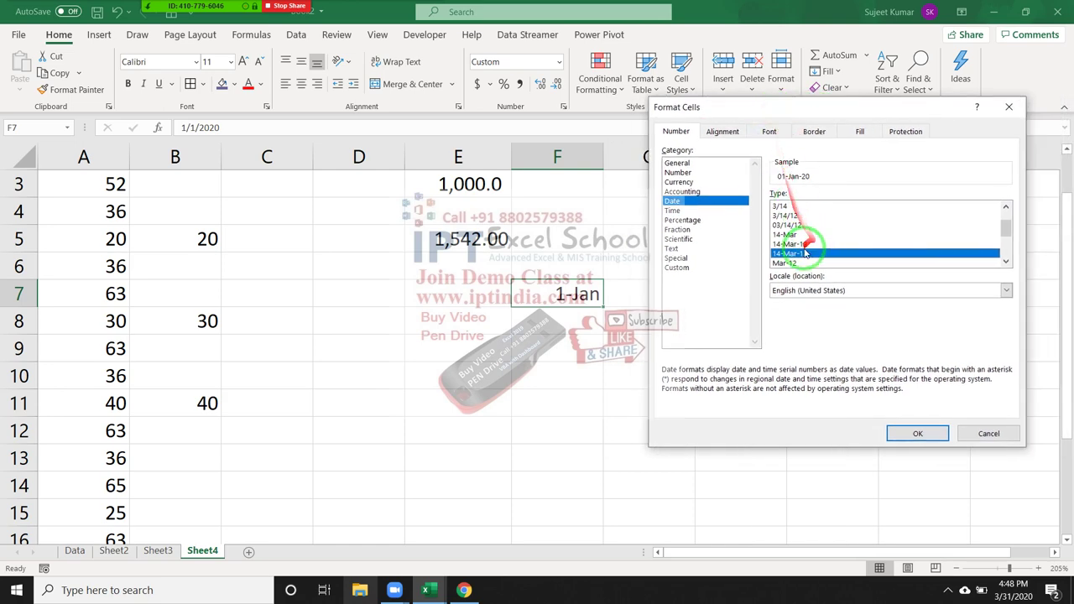
click(914, 435)
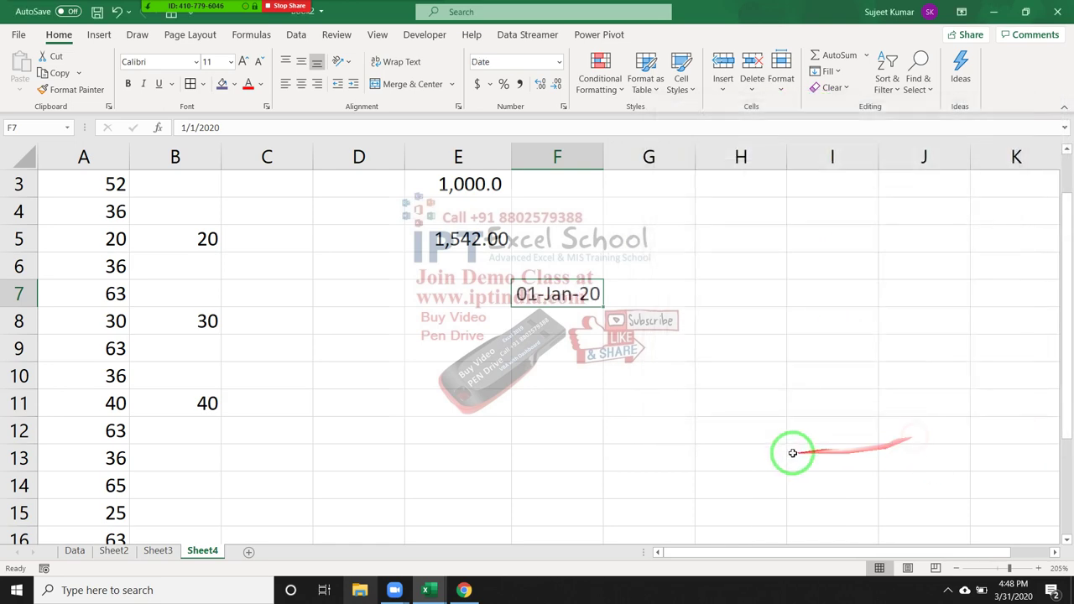
click(588, 338)
Enter the time 10:30 in F9.
text(10:30)
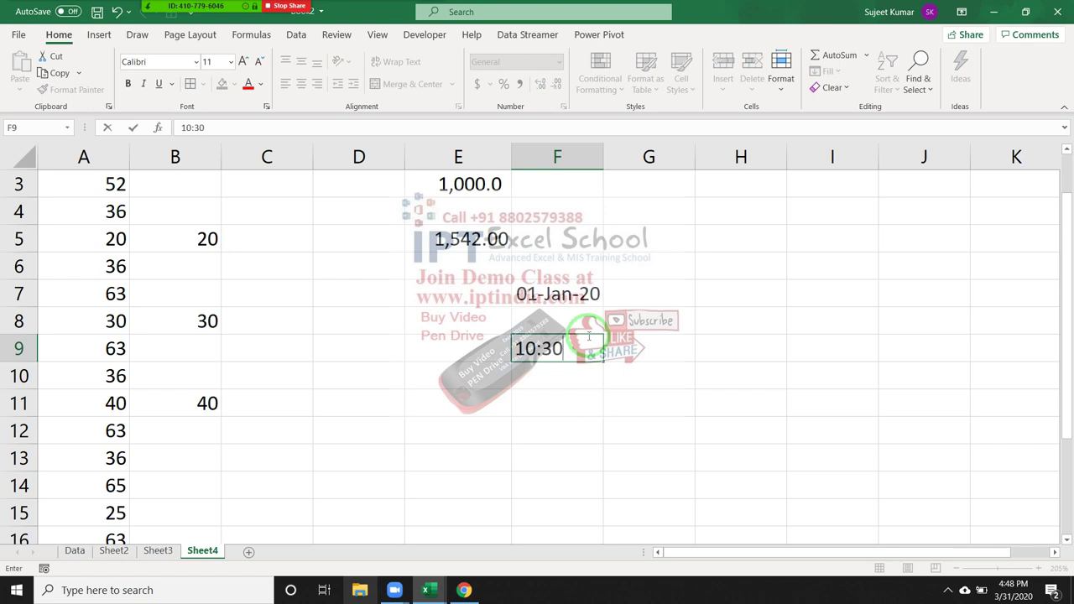
key(Return)
click(588, 337)
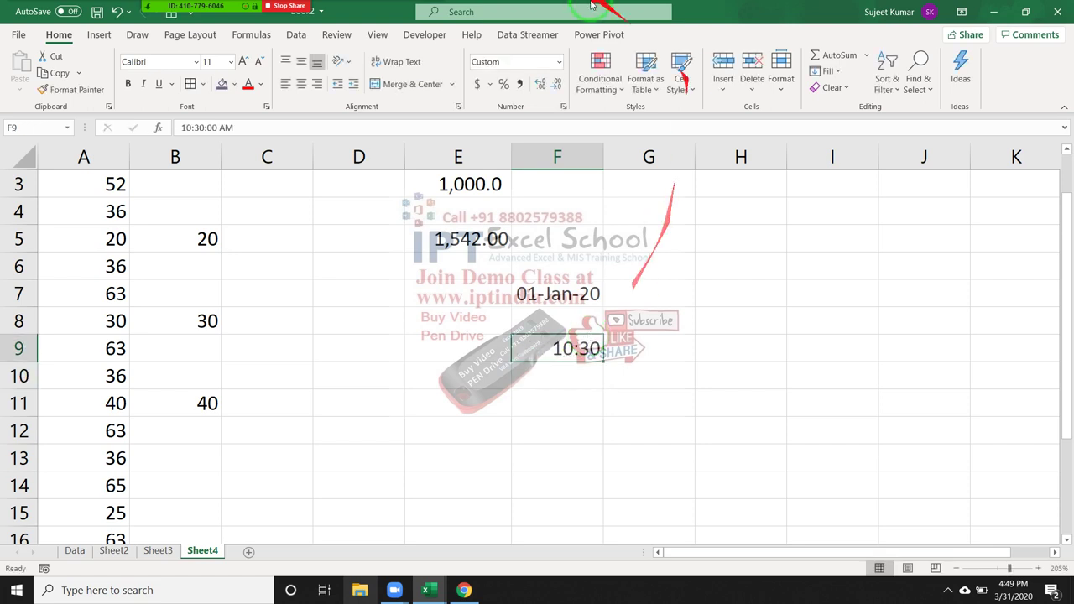
Browse the Time, Percentage and Fraction formats for F9, then cancel without changes.
click(566, 107)
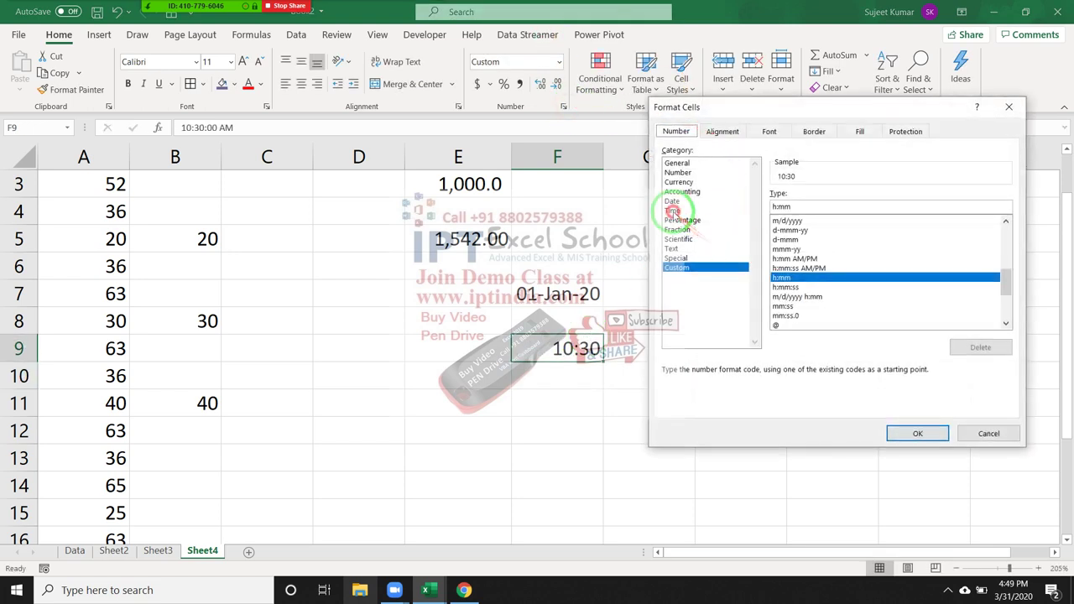
click(675, 211)
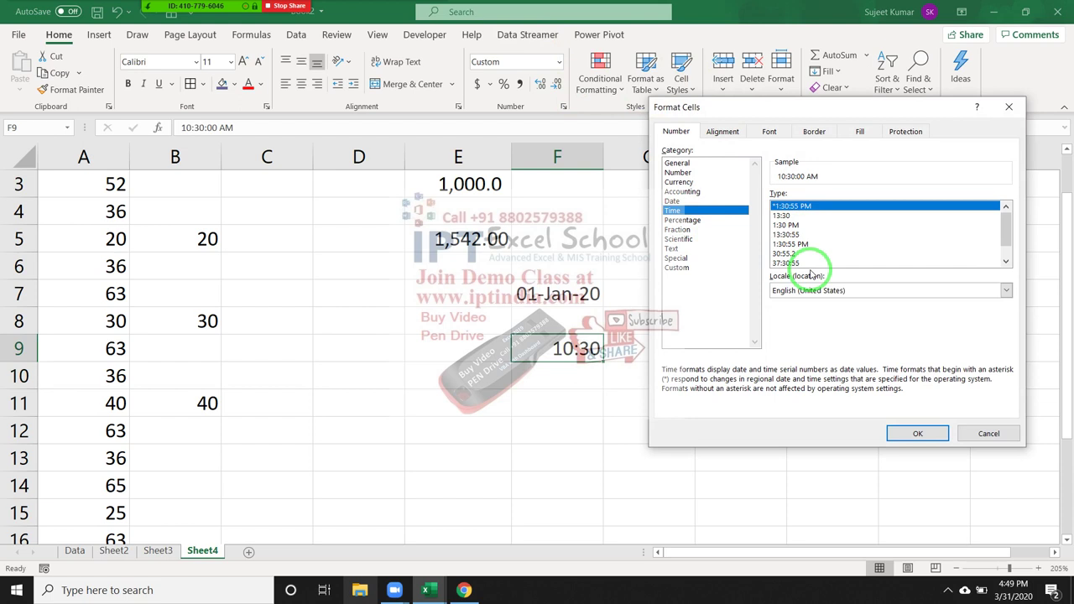
click(797, 263)
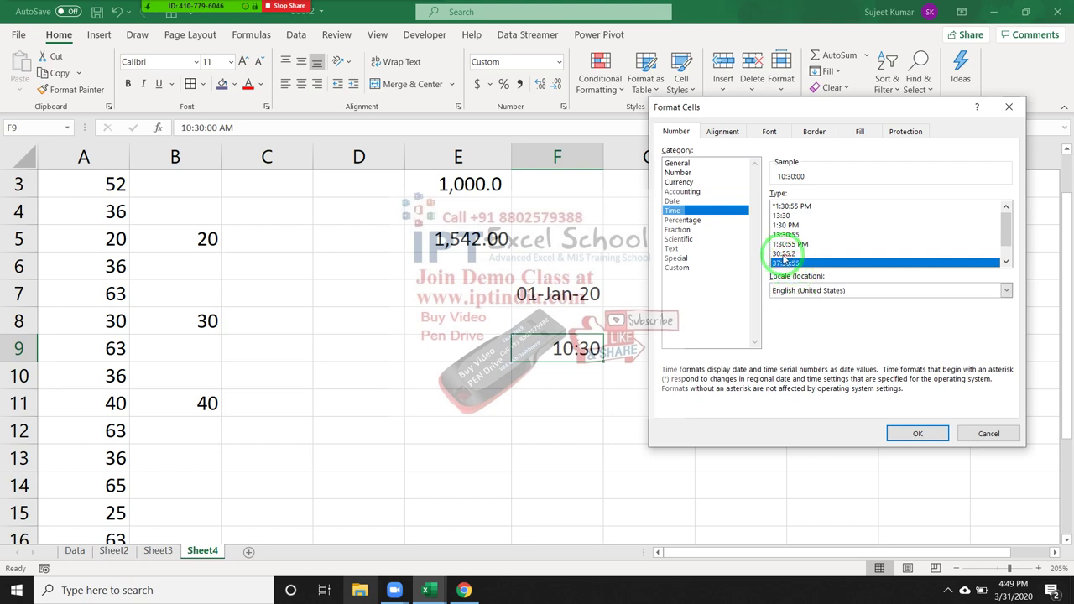
click(681, 220)
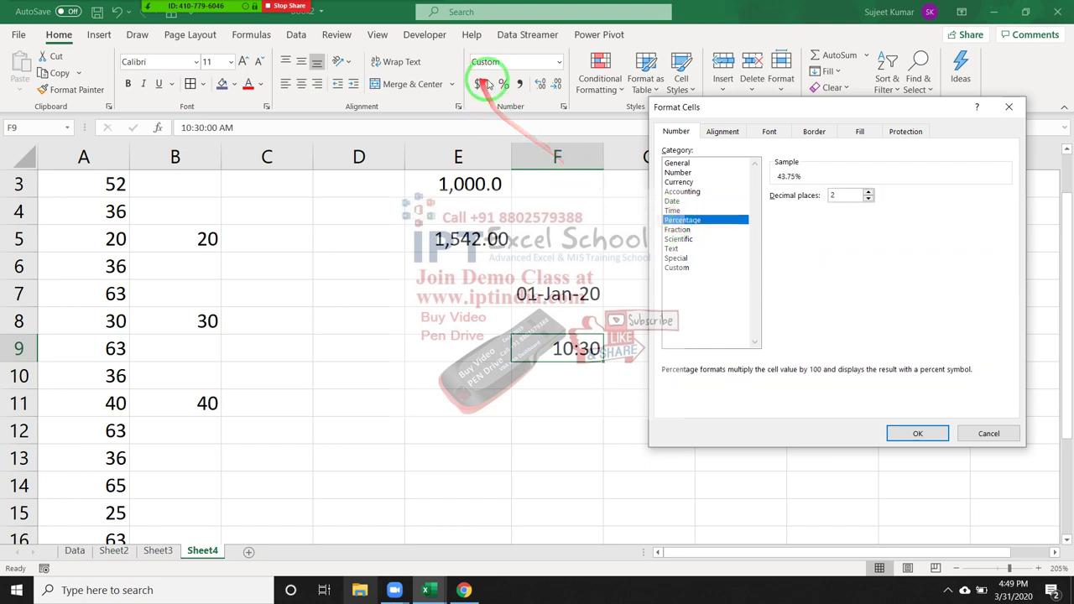
click(674, 229)
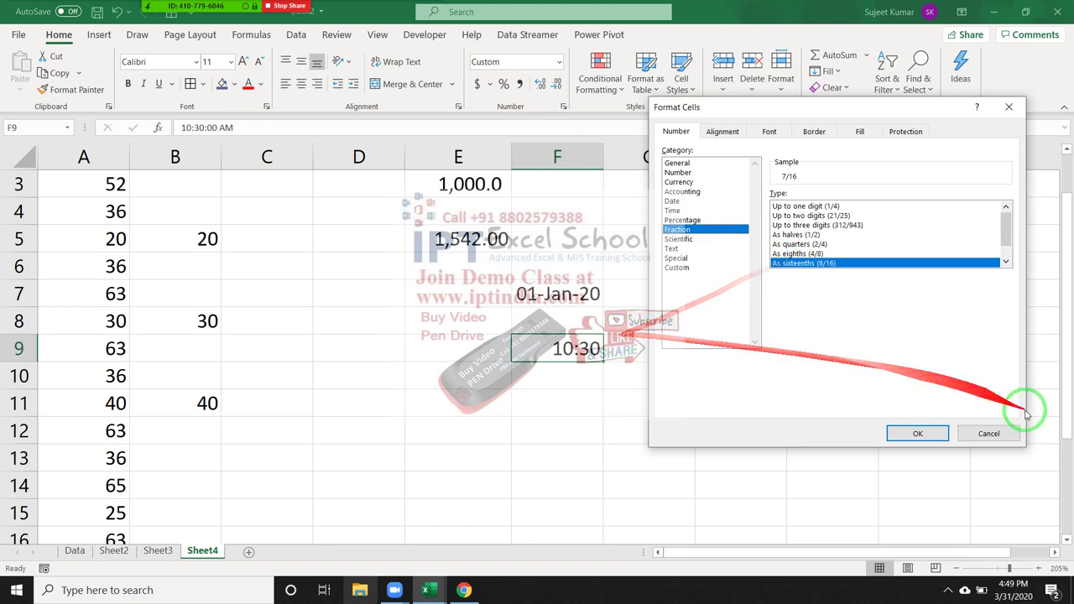
click(988, 435)
Enter 2.5 in G10 and format it as a fraction in halves to show 2 1/2.
click(642, 385)
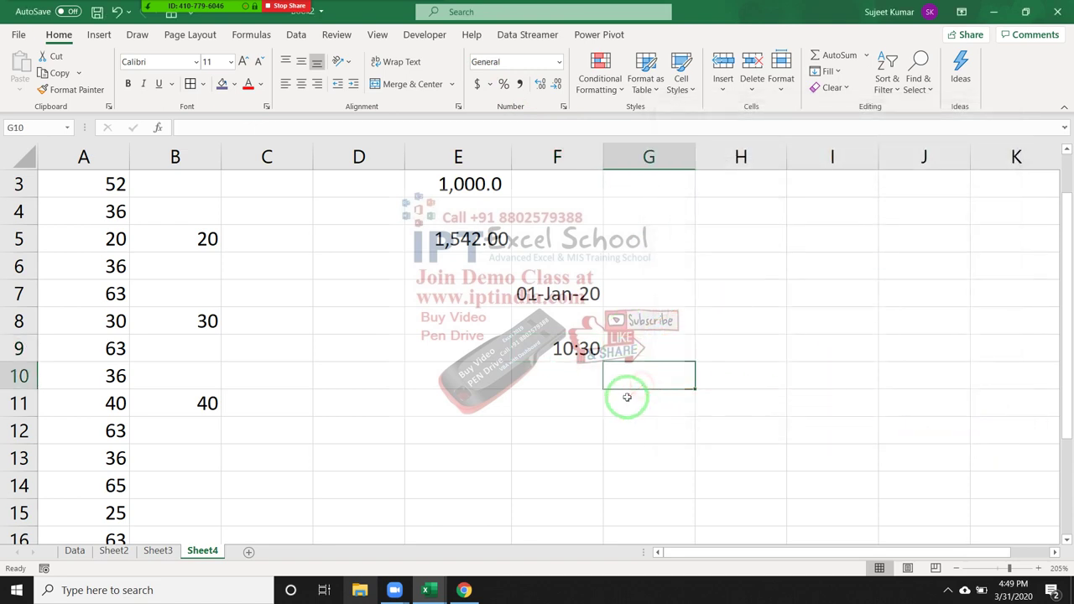
text(2.5)
key(Return)
key(Up)
click(564, 106)
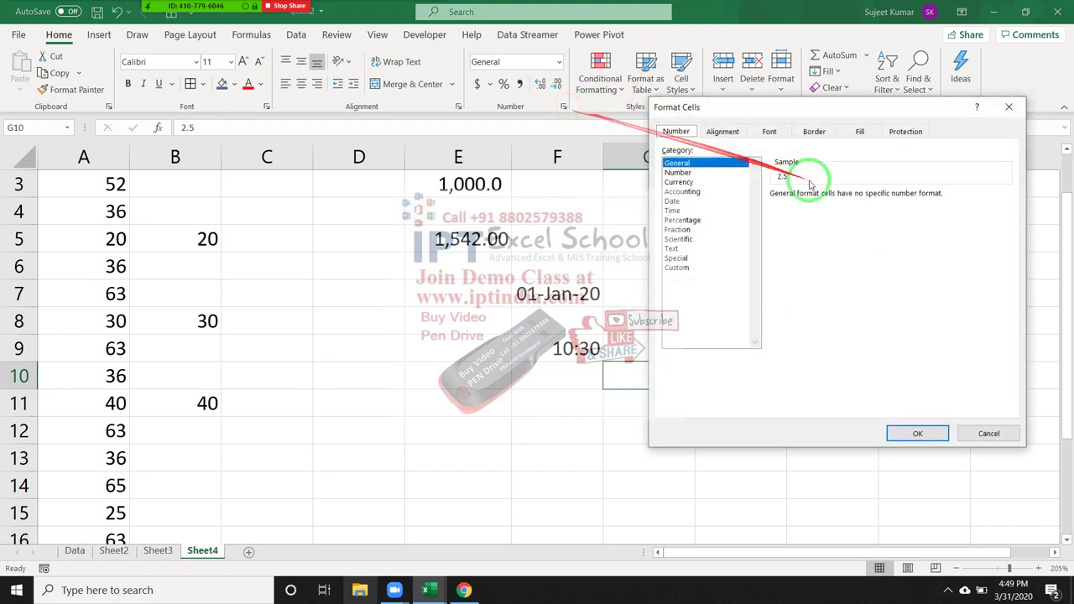
click(693, 230)
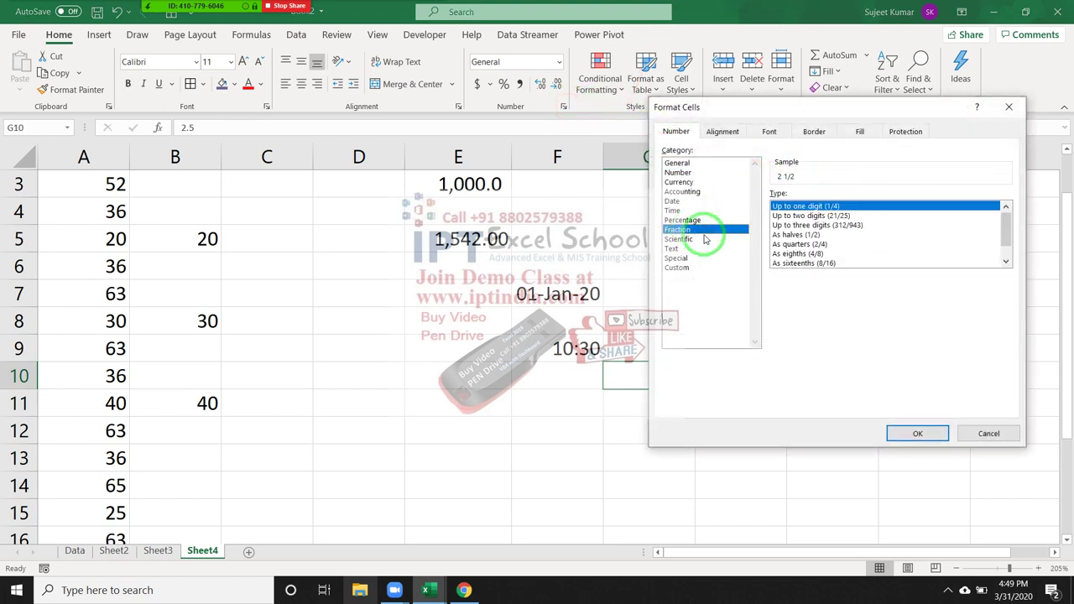
click(806, 235)
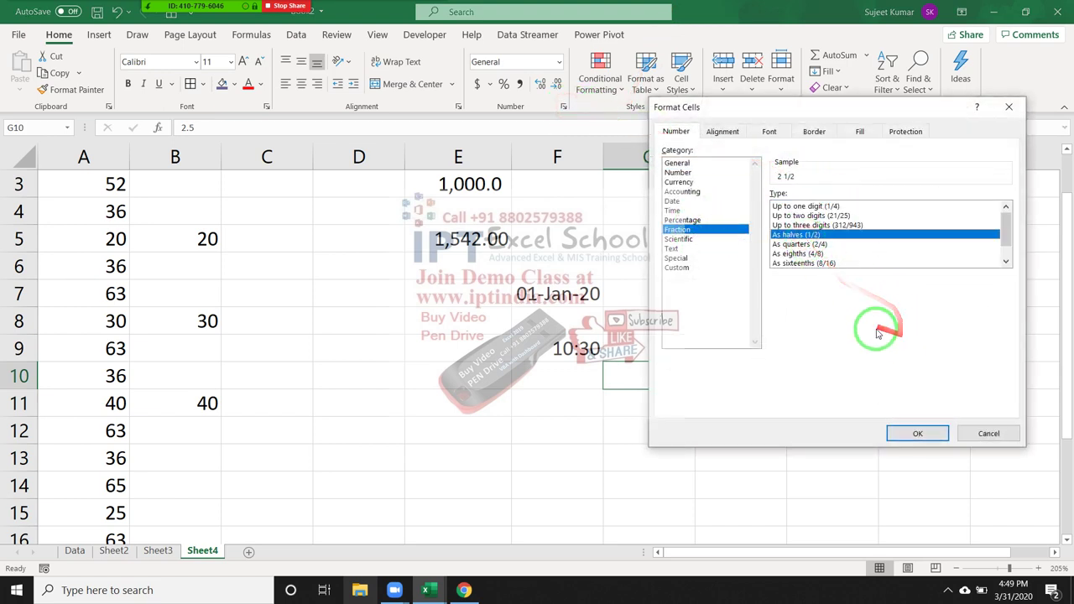
click(912, 434)
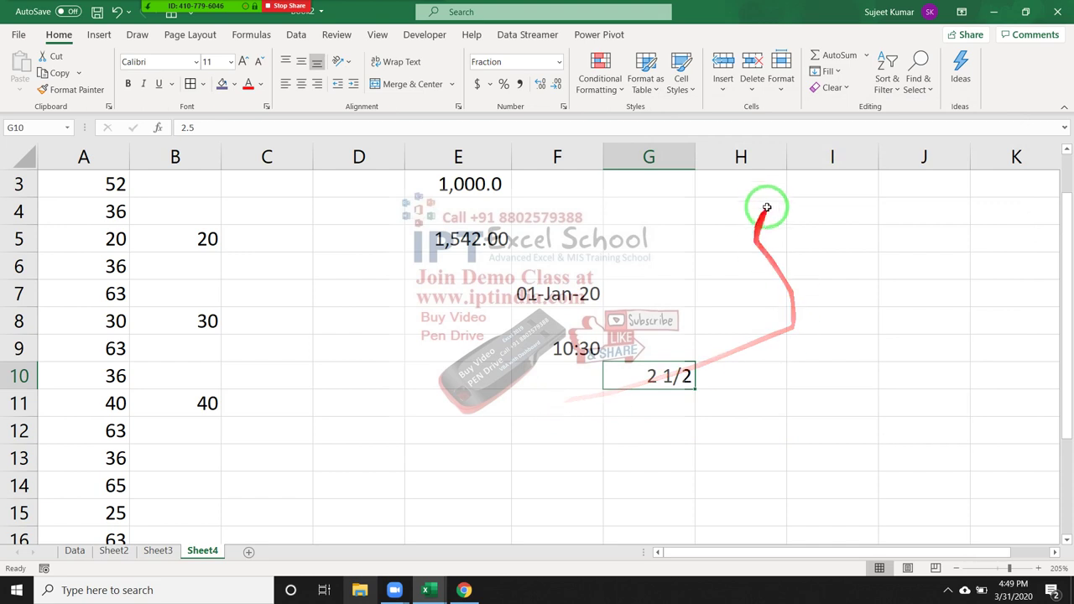
click(819, 186)
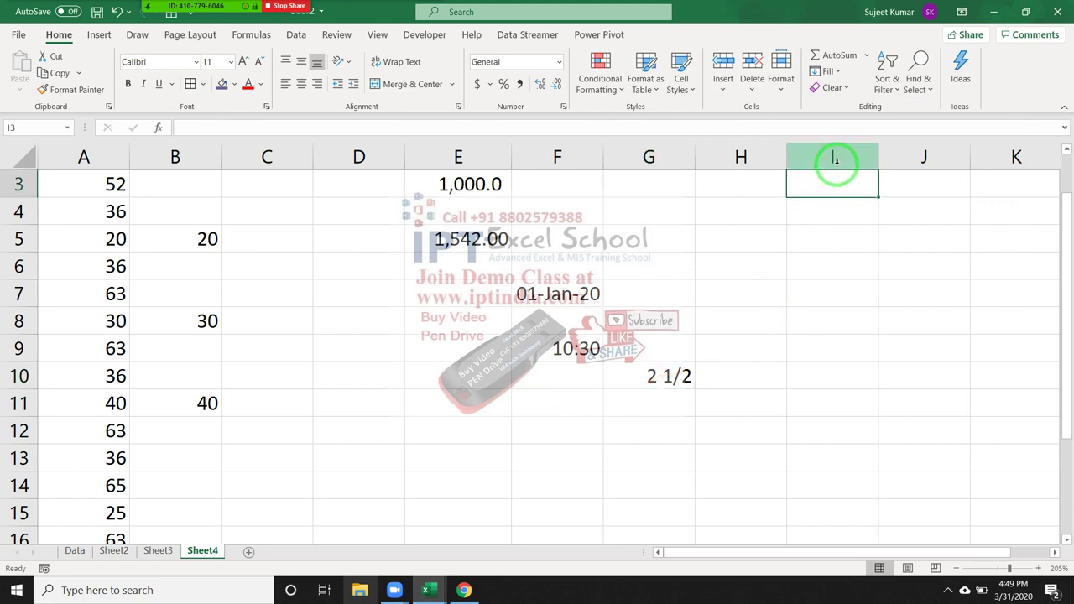
Type the CHQ header in I3 and enter '00134 in I4 to keep its leading zeros.
text(CHQ)
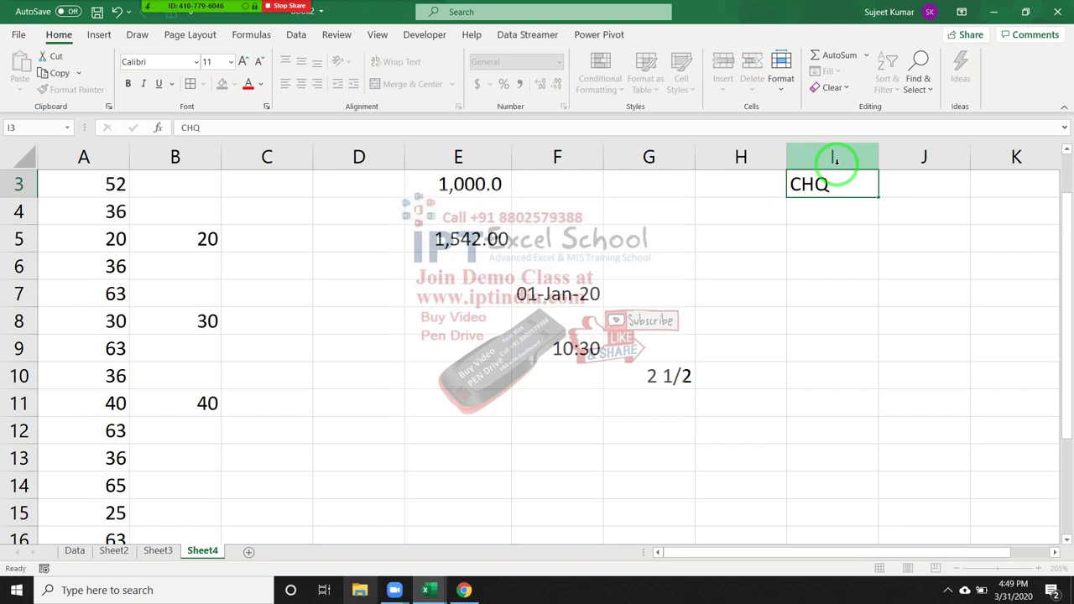
key(Return)
text(000151)
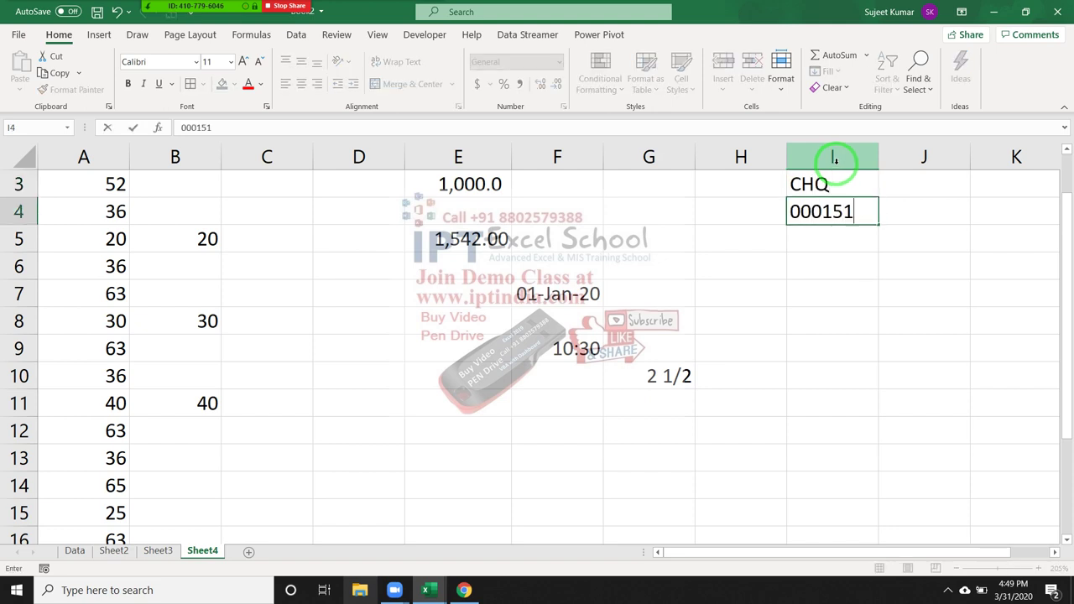
key(Return)
key(Up)
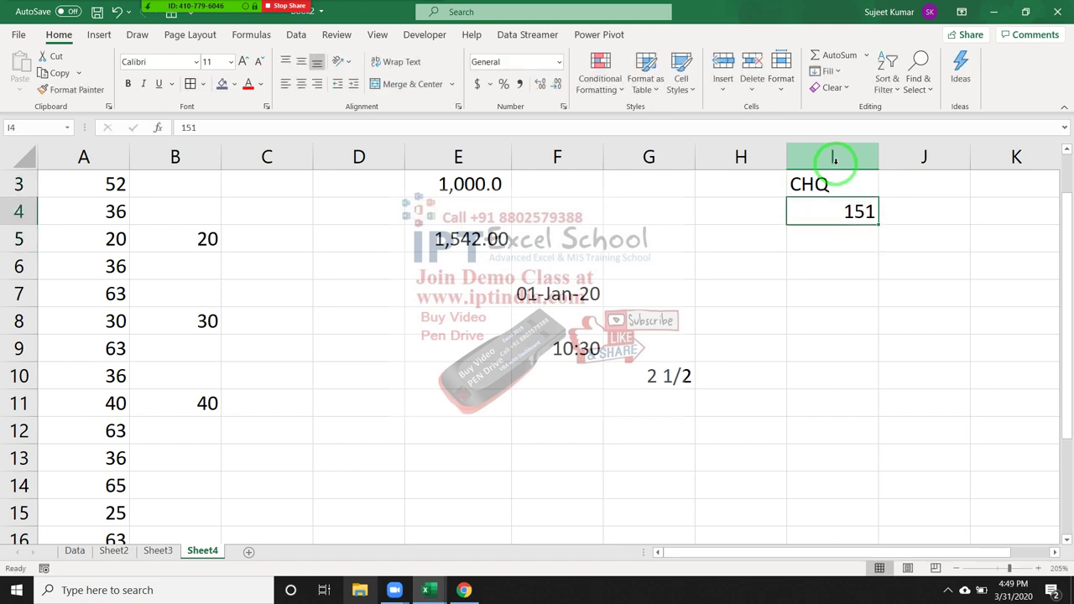
text('0013)
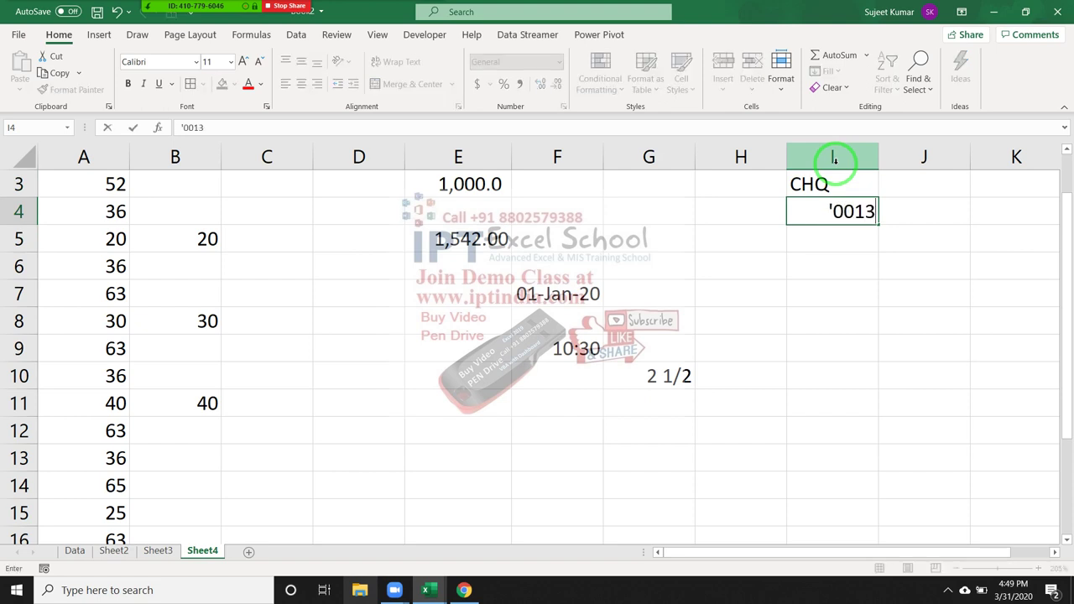
text(4)
key(Return)
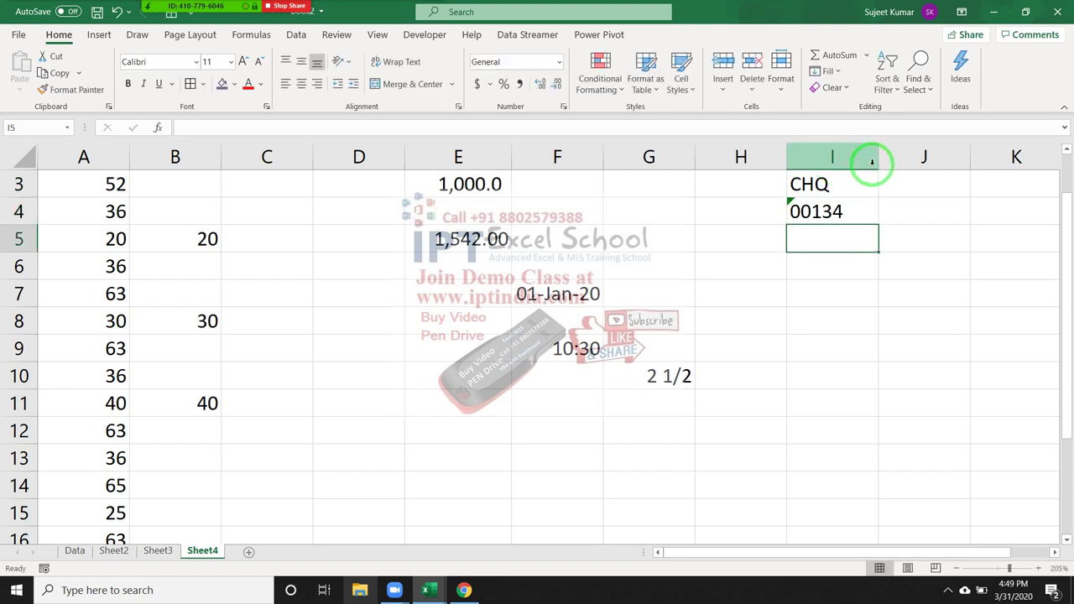
Format the whole of column I as Text.
click(857, 158)
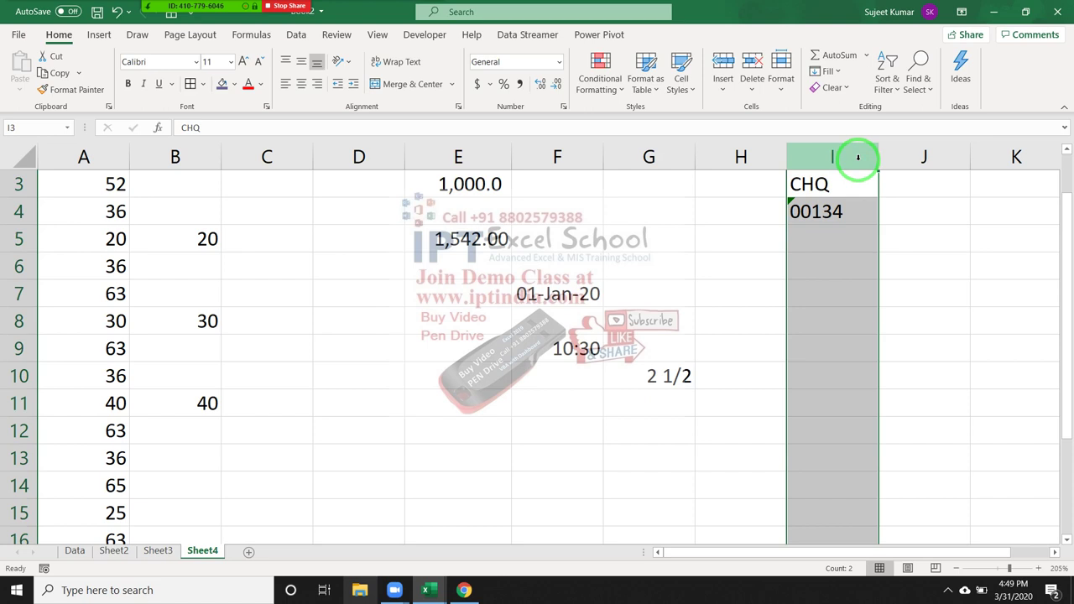
click(563, 104)
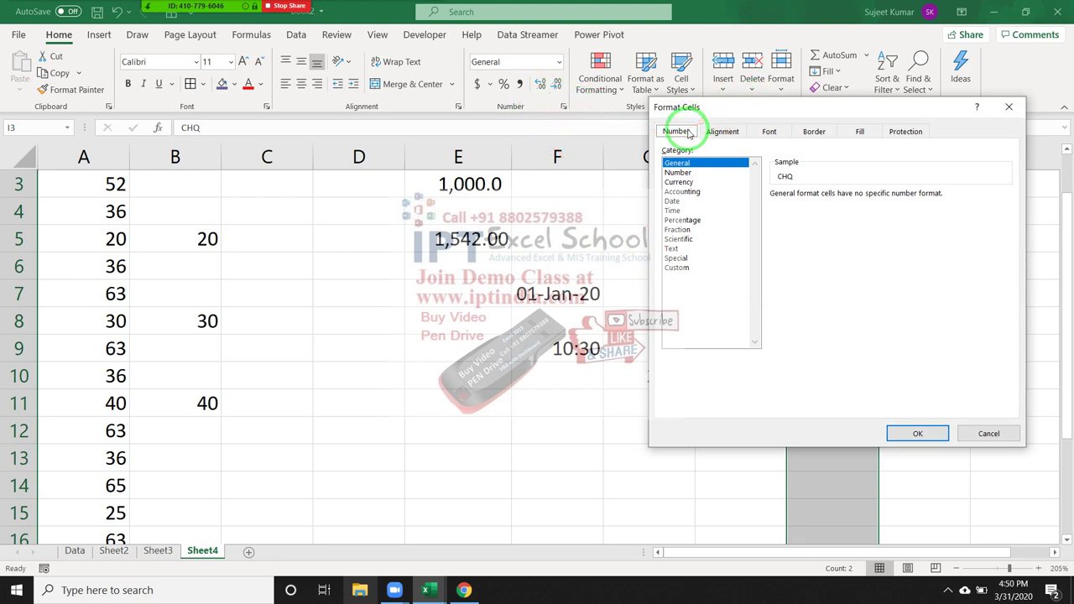
click(672, 248)
click(917, 433)
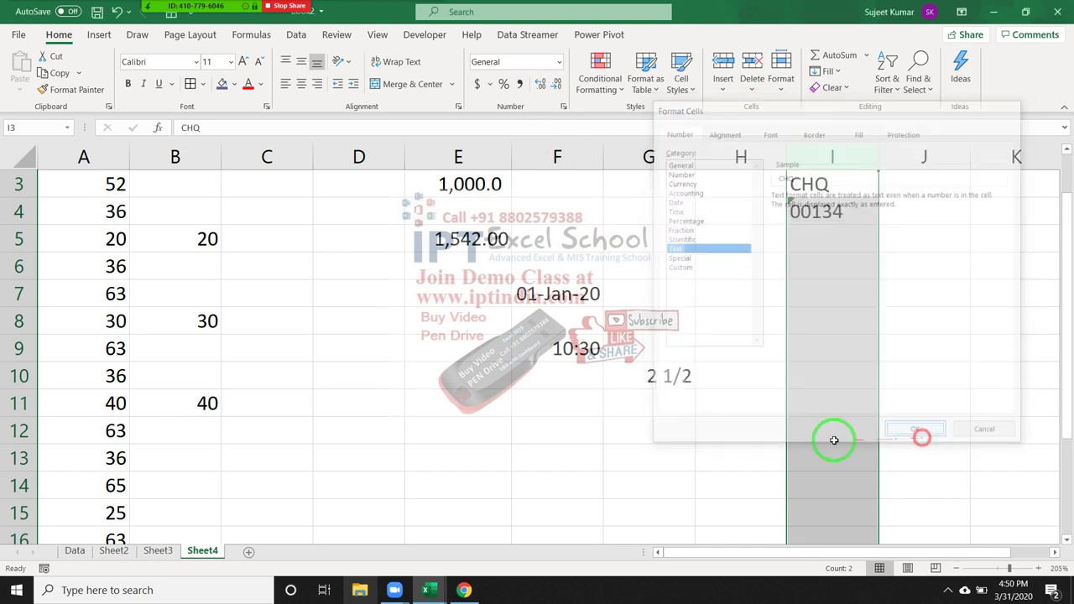
Enter cheque numbers 001546 and 21436 in I5 and I6.
click(833, 240)
text(001546)
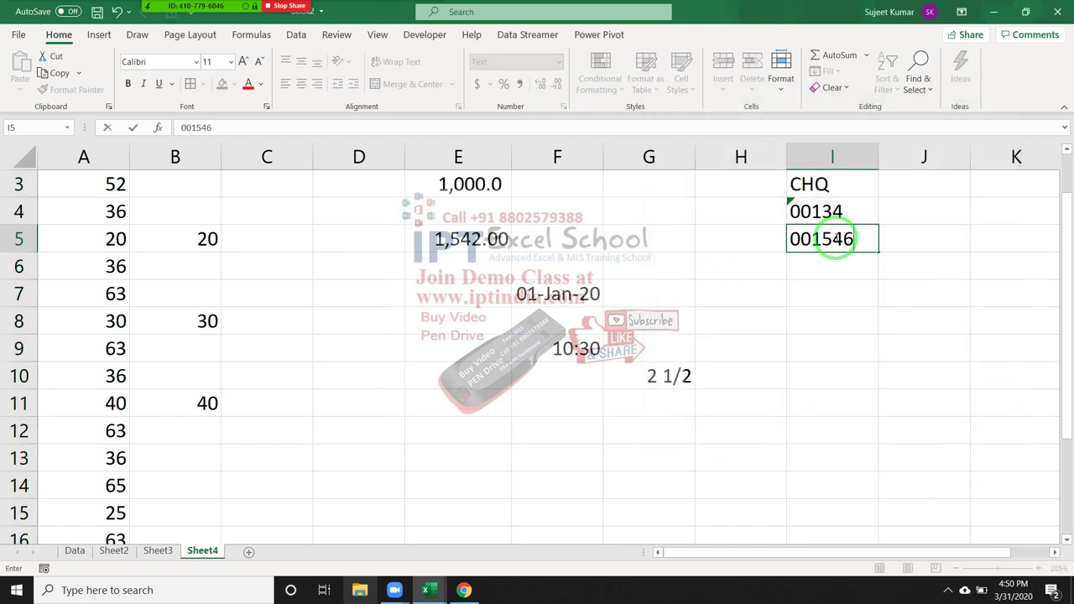
key(Return)
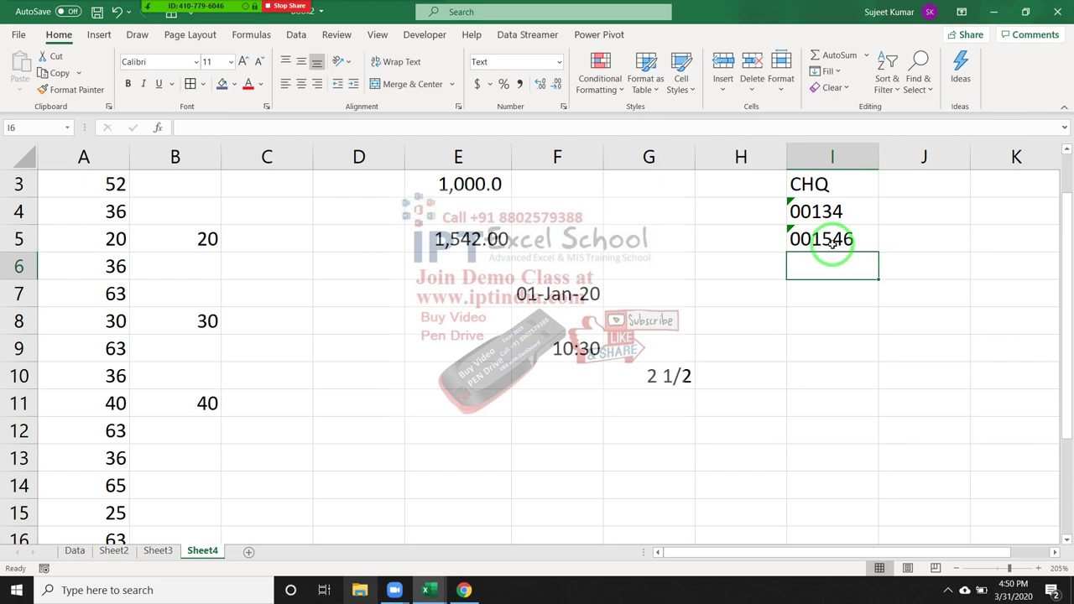
text(21436)
key(Return)
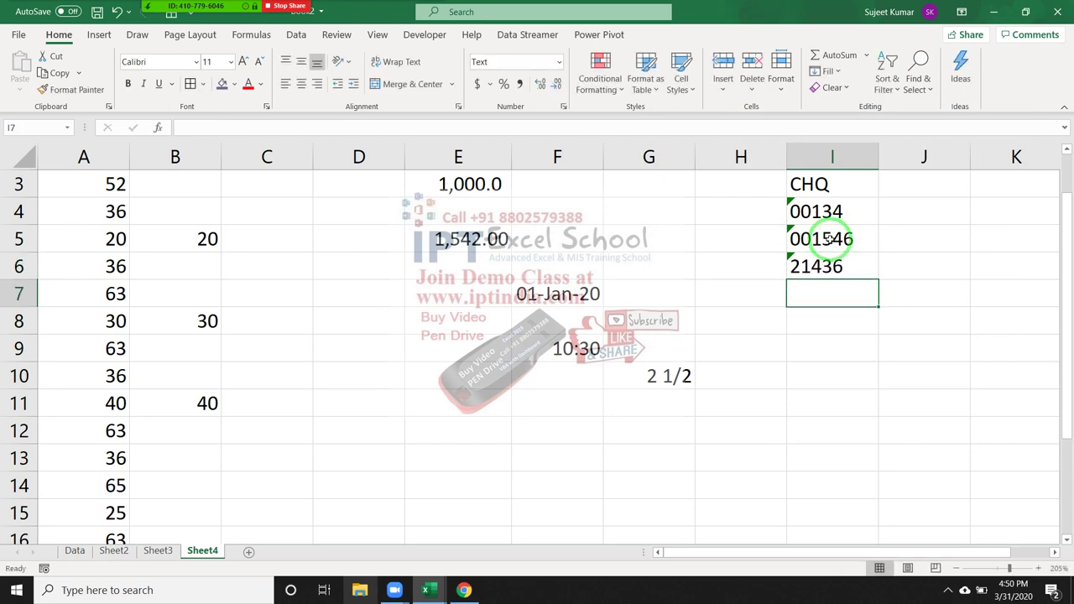
Type =SUM( referencing I4 in I7, which stays as the text =SUM(I4.
text(=SUM()
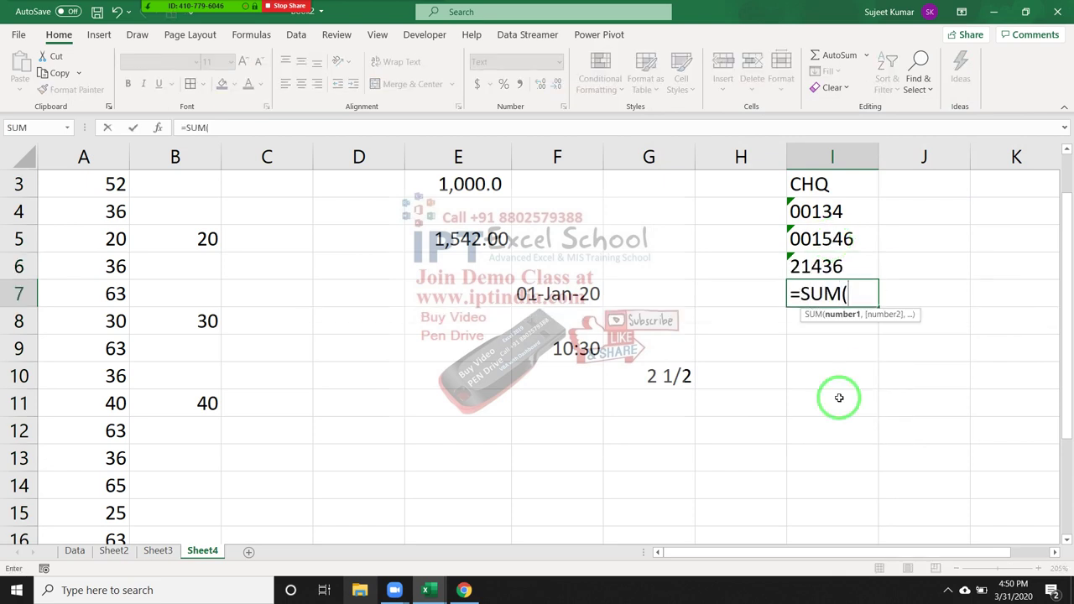
mouse_move(807, 436)
mouse_down()
mouse_move(854, 280)
mouse_move(851, 239)
mouse_up()
click(851, 220)
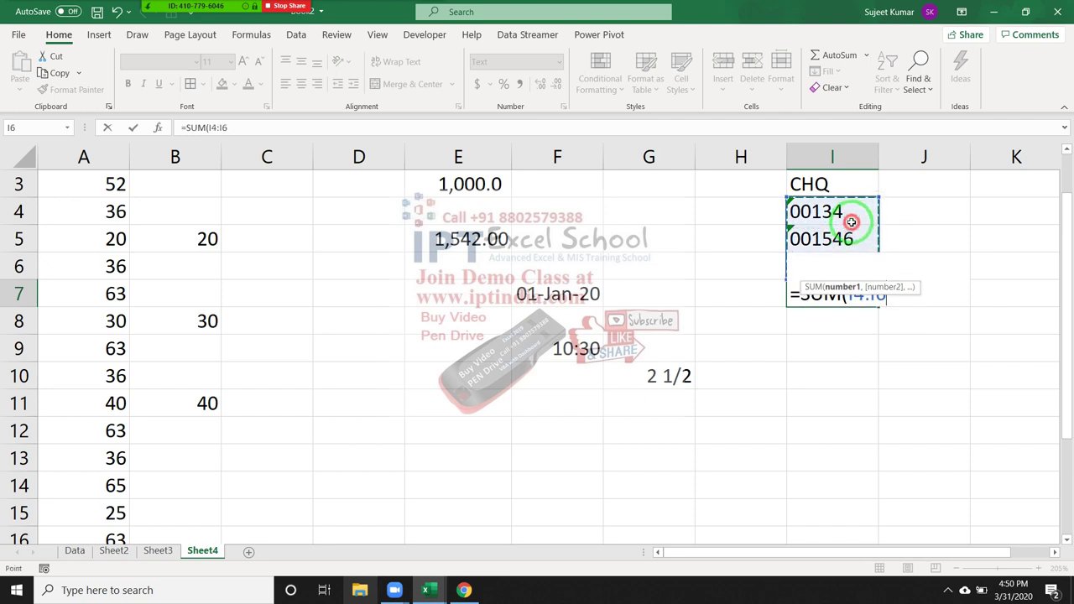
key(Return)
text(21436)
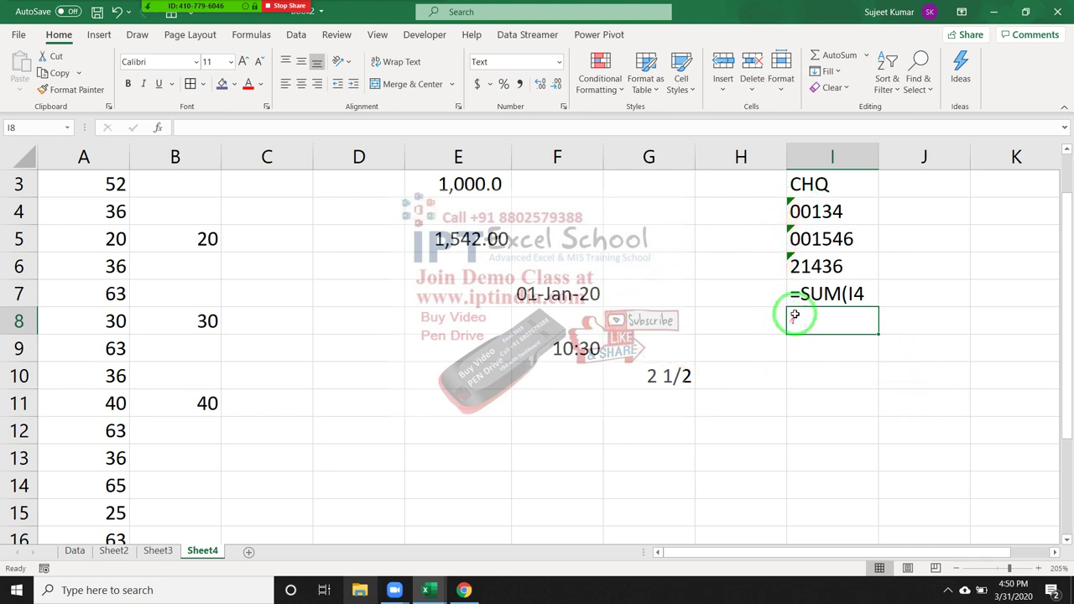
click(687, 267)
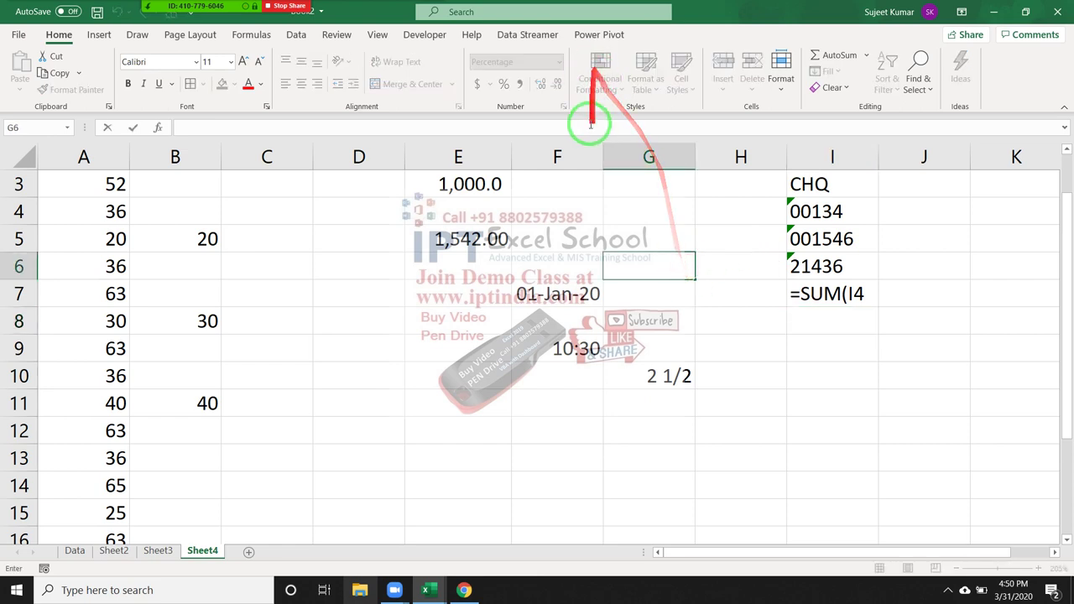
click(617, 195)
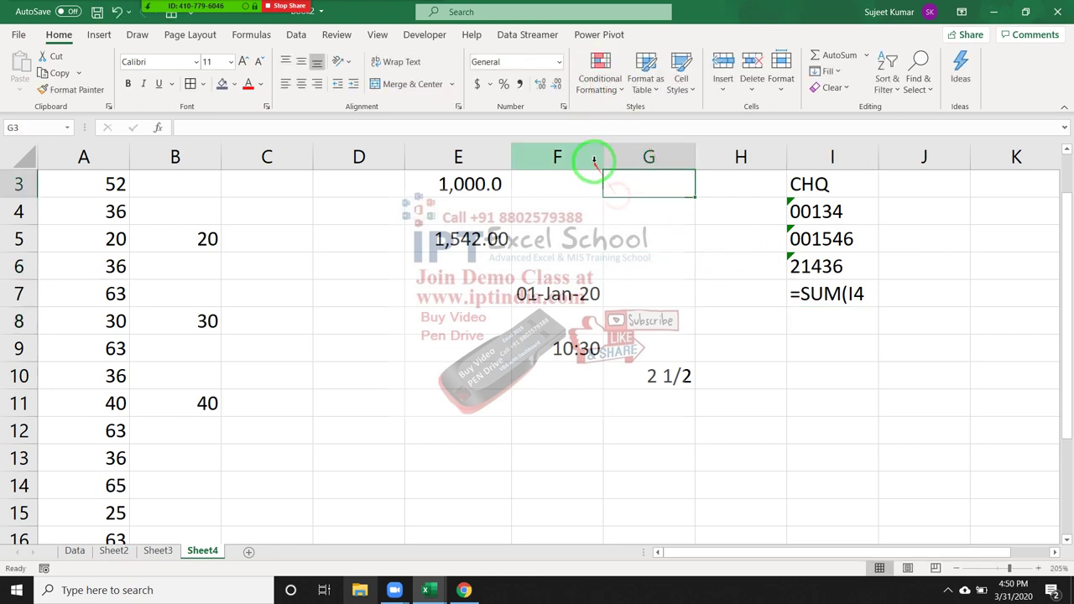
click(564, 108)
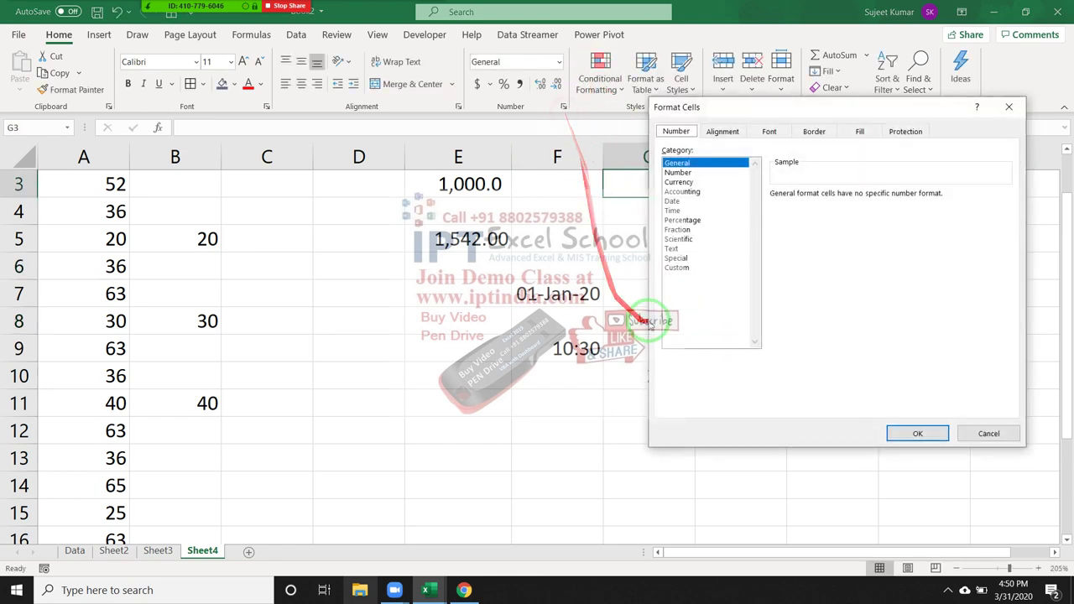
click(677, 266)
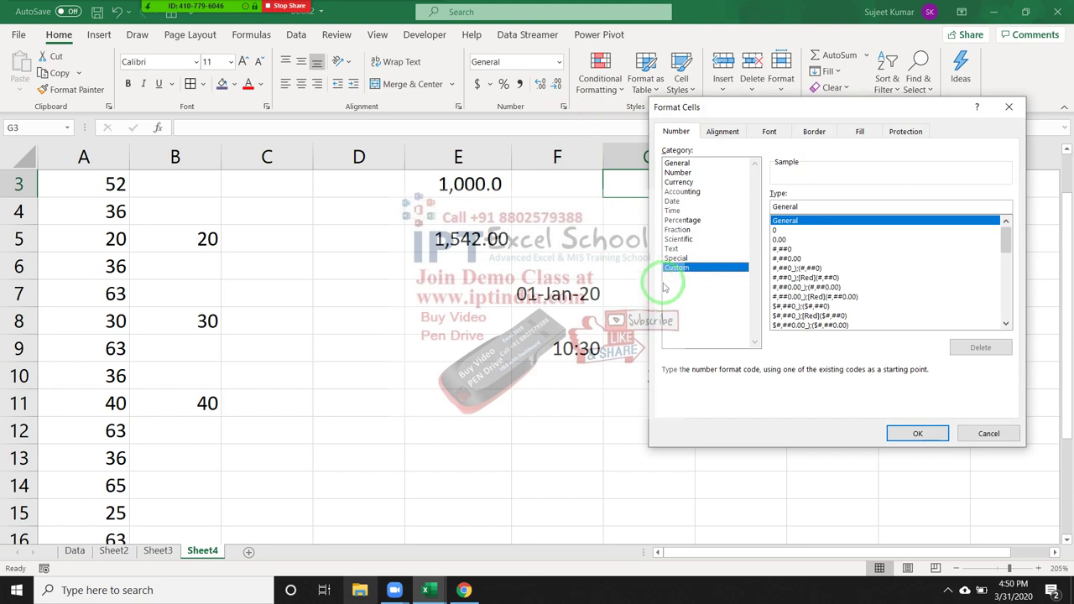
key(Escape)
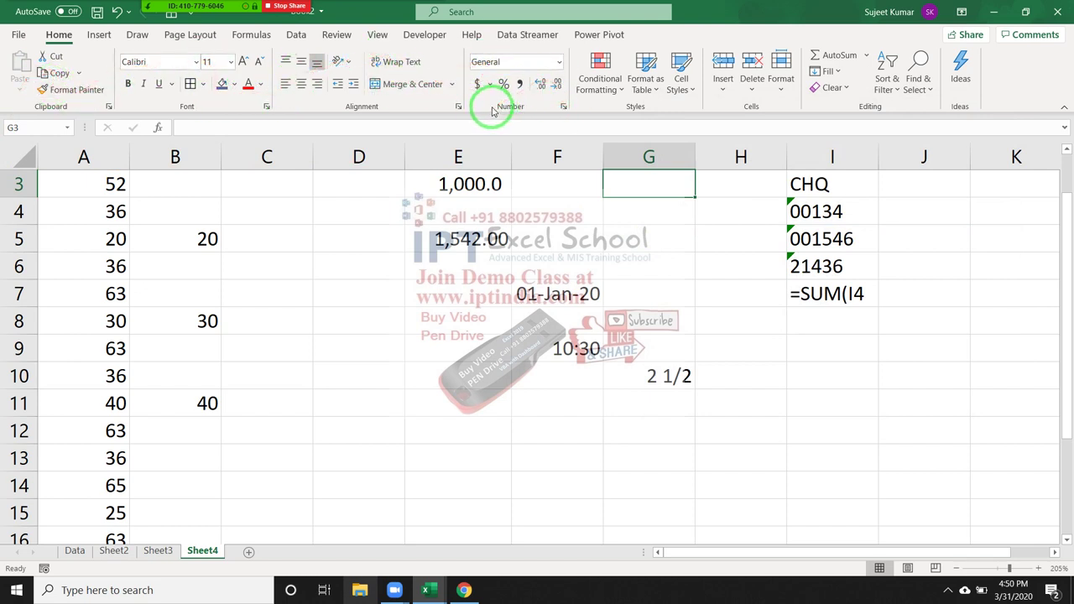
click(564, 107)
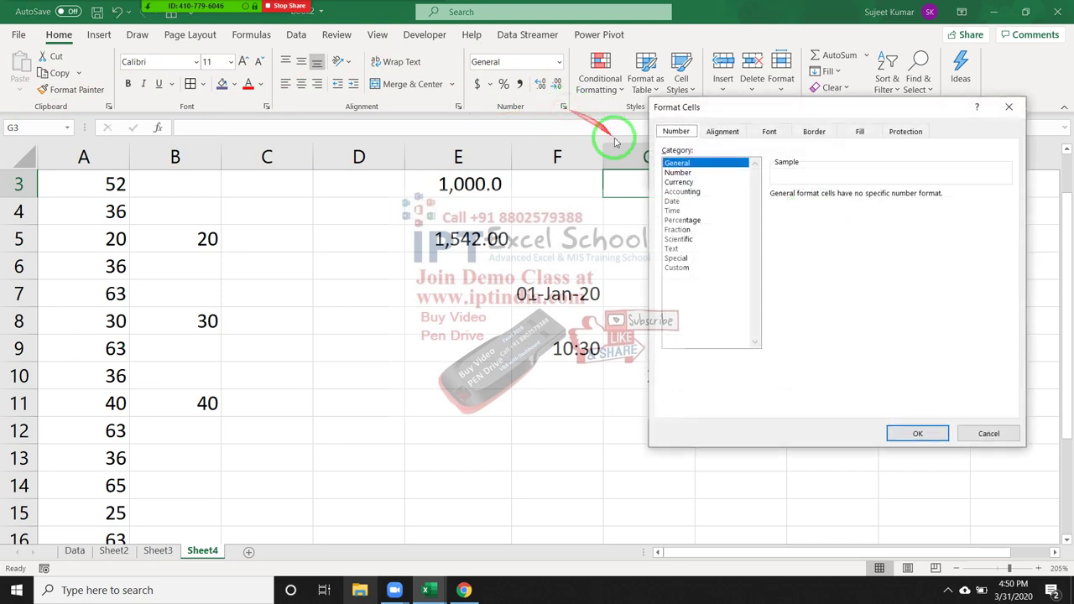
key(Escape)
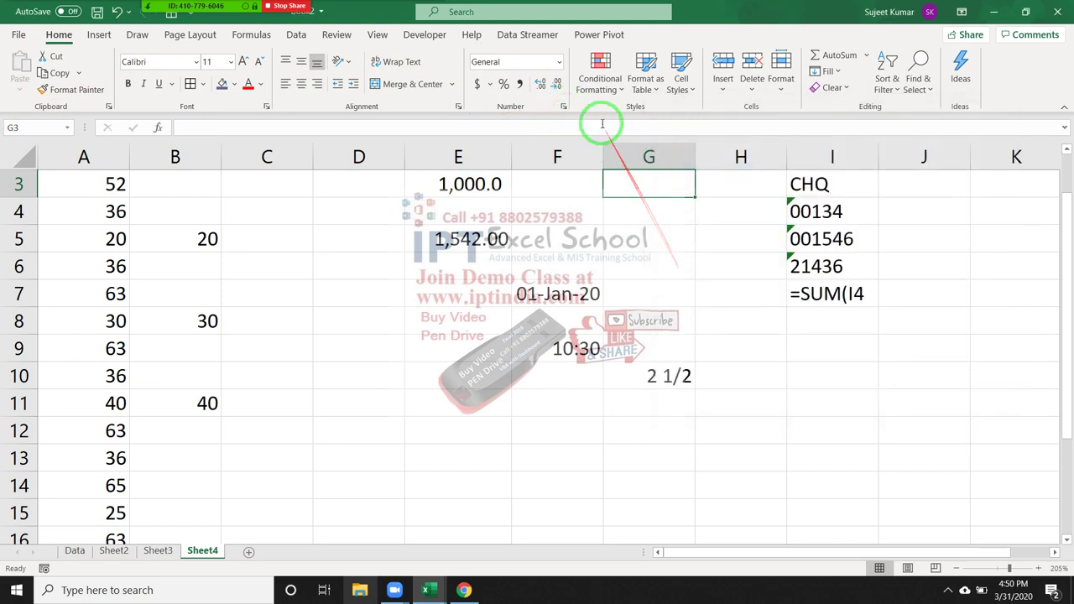
click(604, 84)
mouse_move(630, 185)
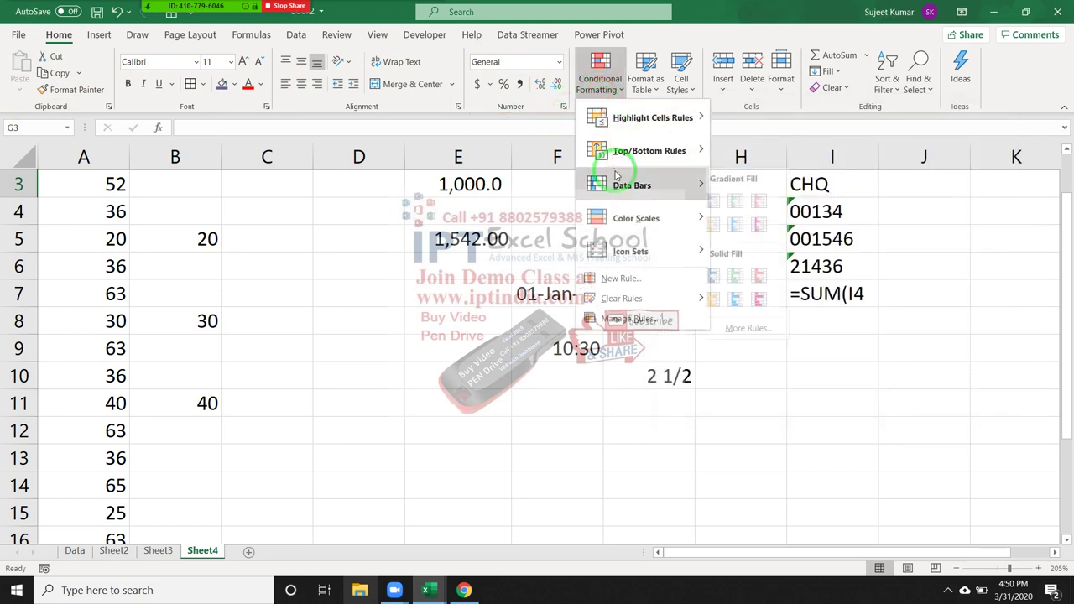
click(521, 195)
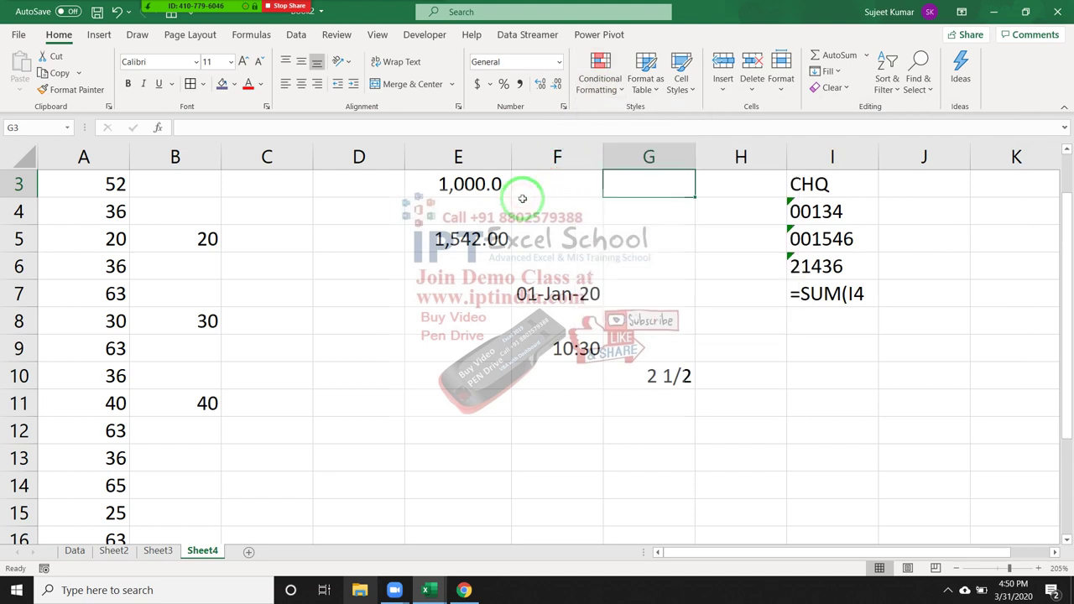